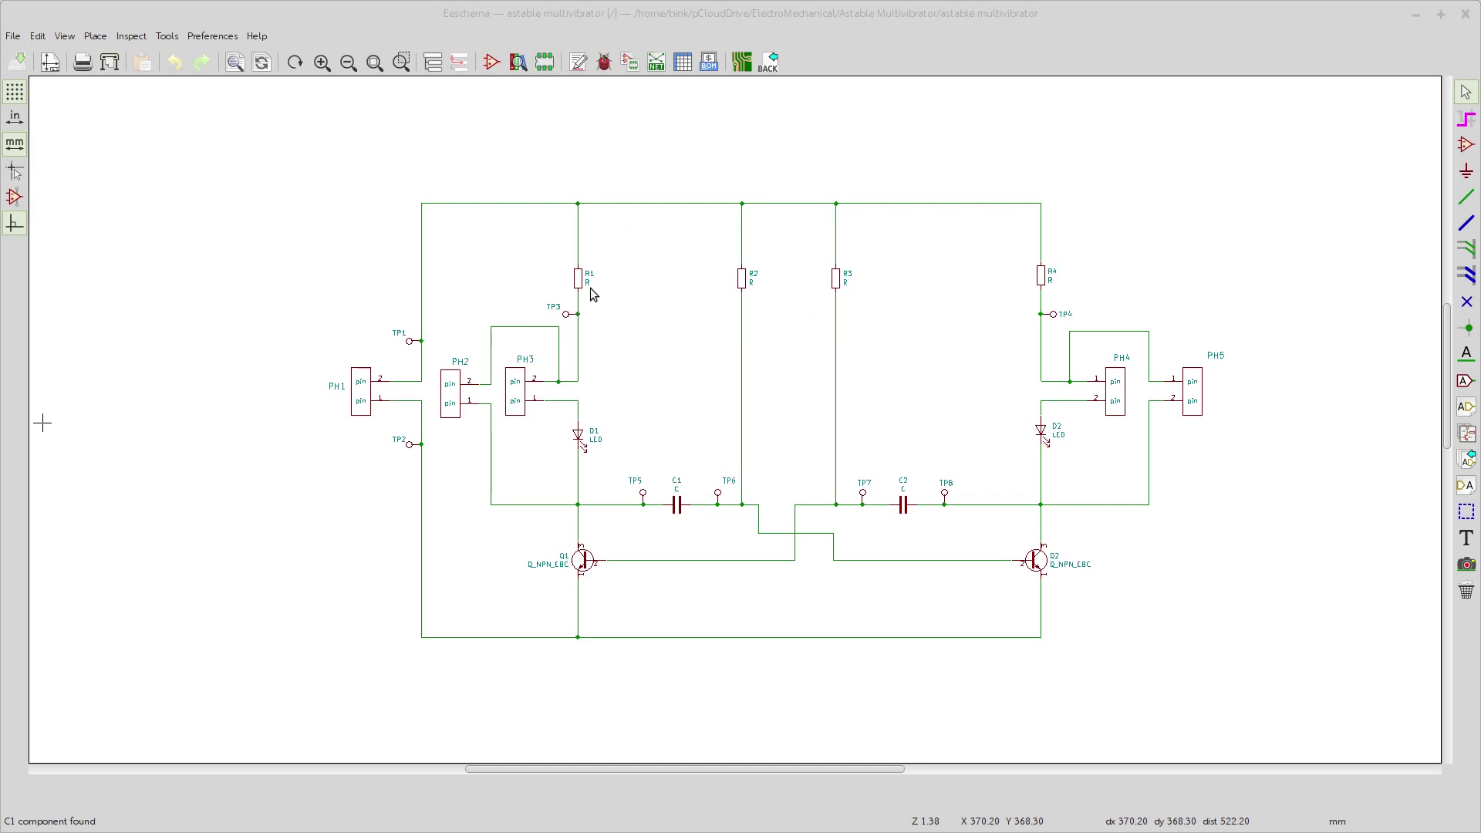
- Open the footprint assignment tool, select resistor R1 and browse the +Libraries_pcloud and Battery footprint libraries
{"action": "left_click", "coordinate": [630, 65]}
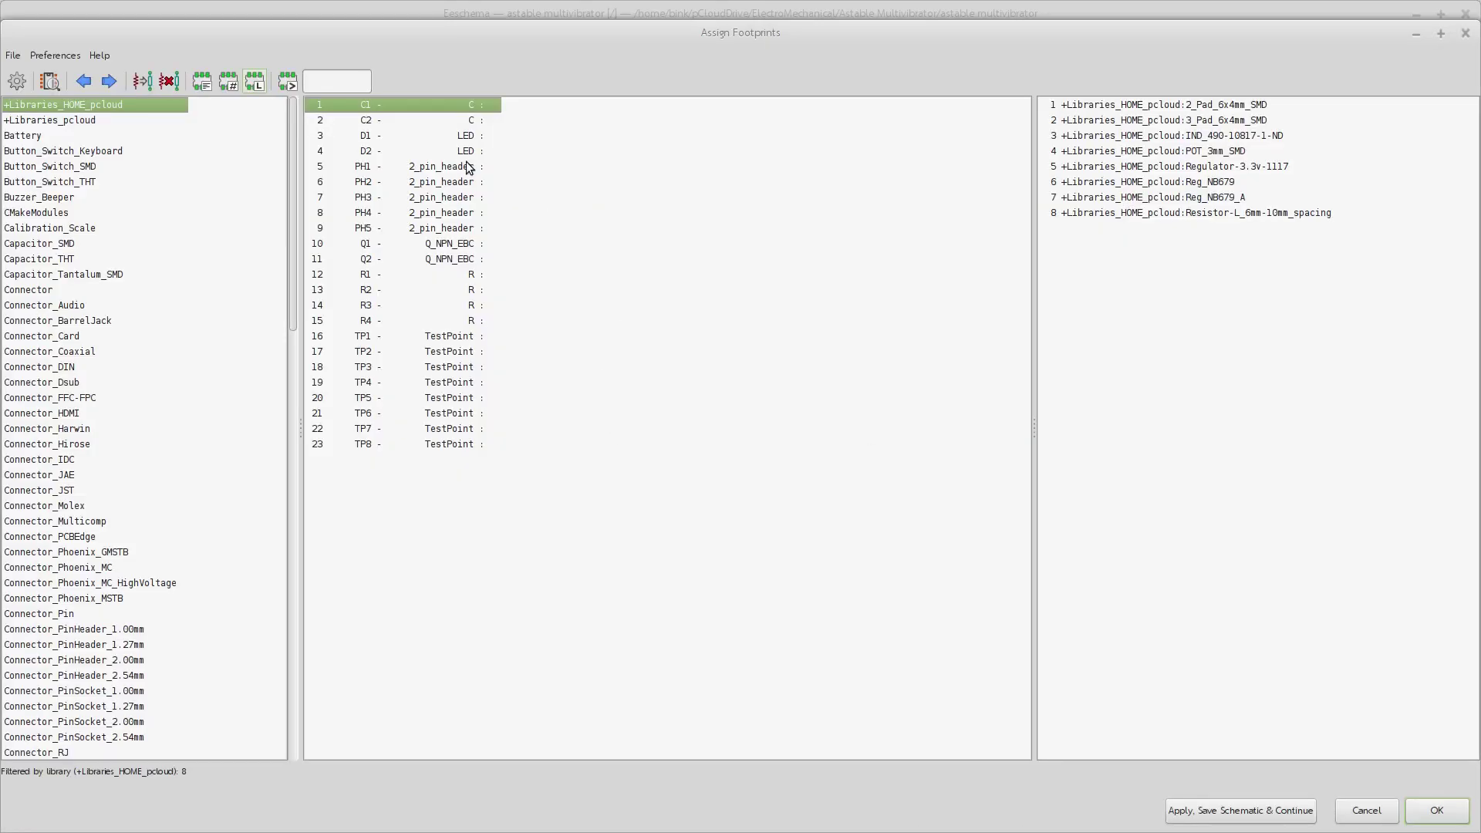
{"action": "left_click", "coordinate": [452, 274]}
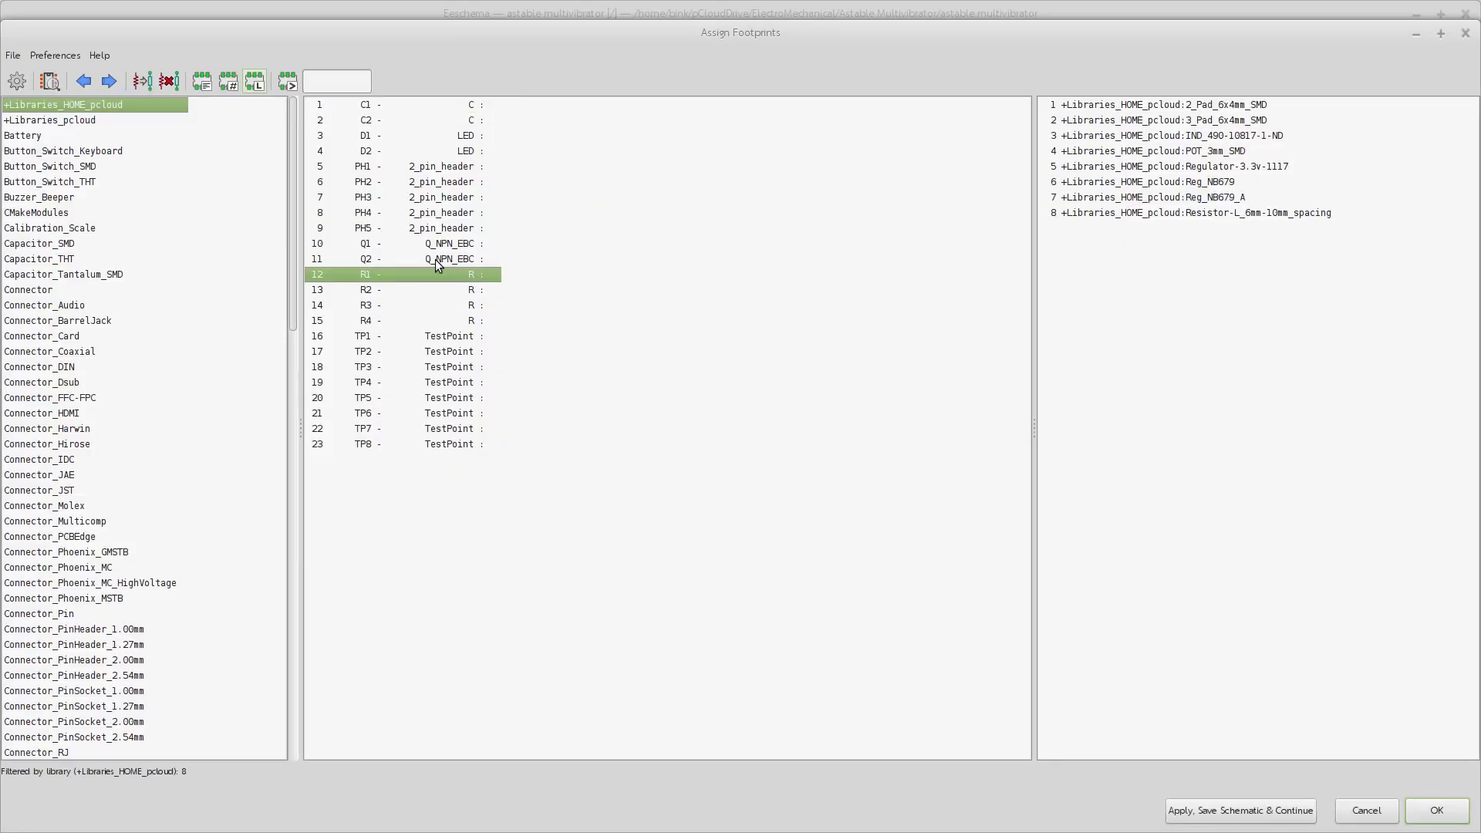
{"action": "left_click", "coordinate": [72, 121]}
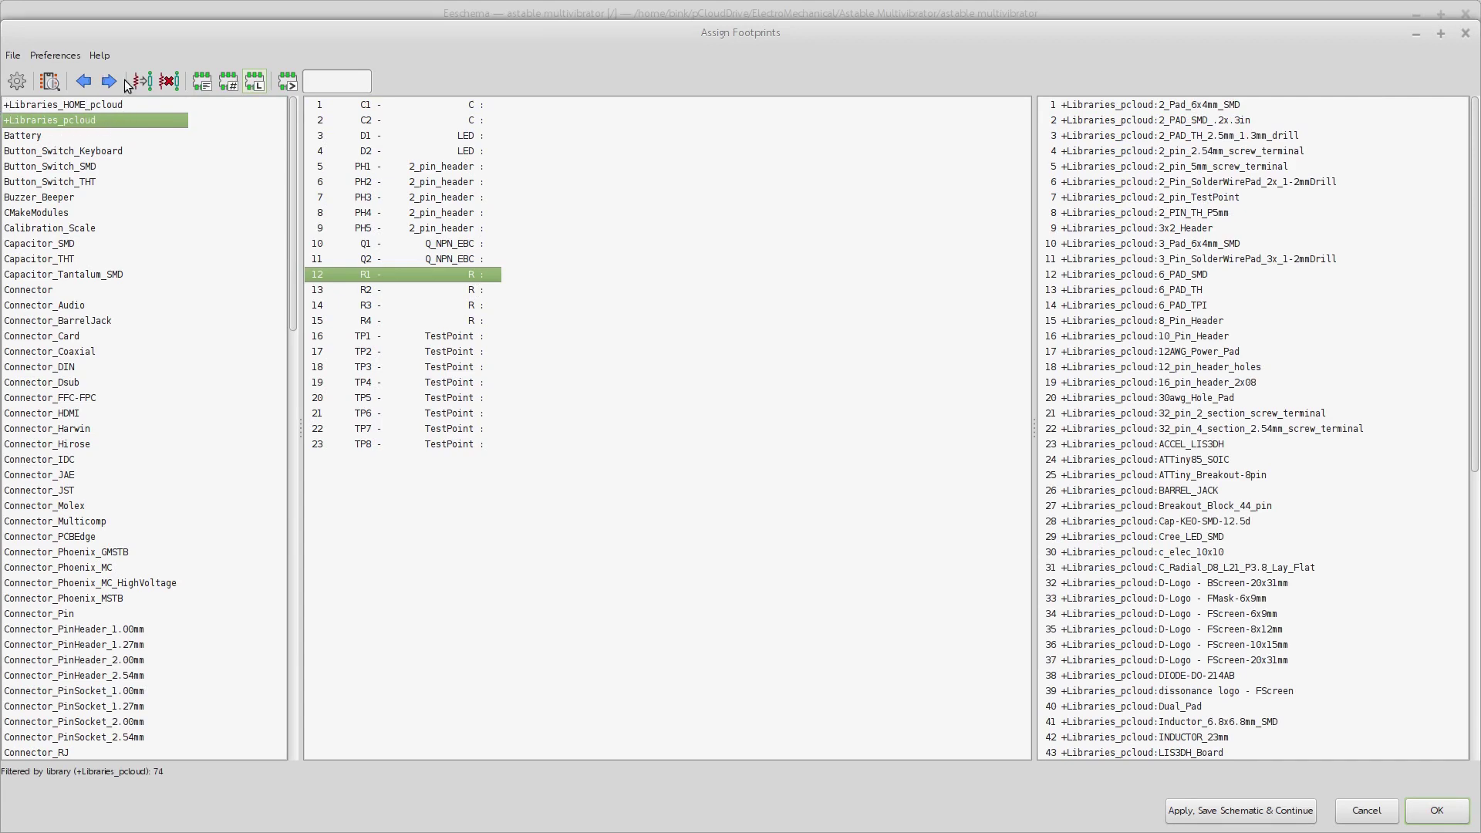
{"action": "left_click", "coordinate": [35, 134]}
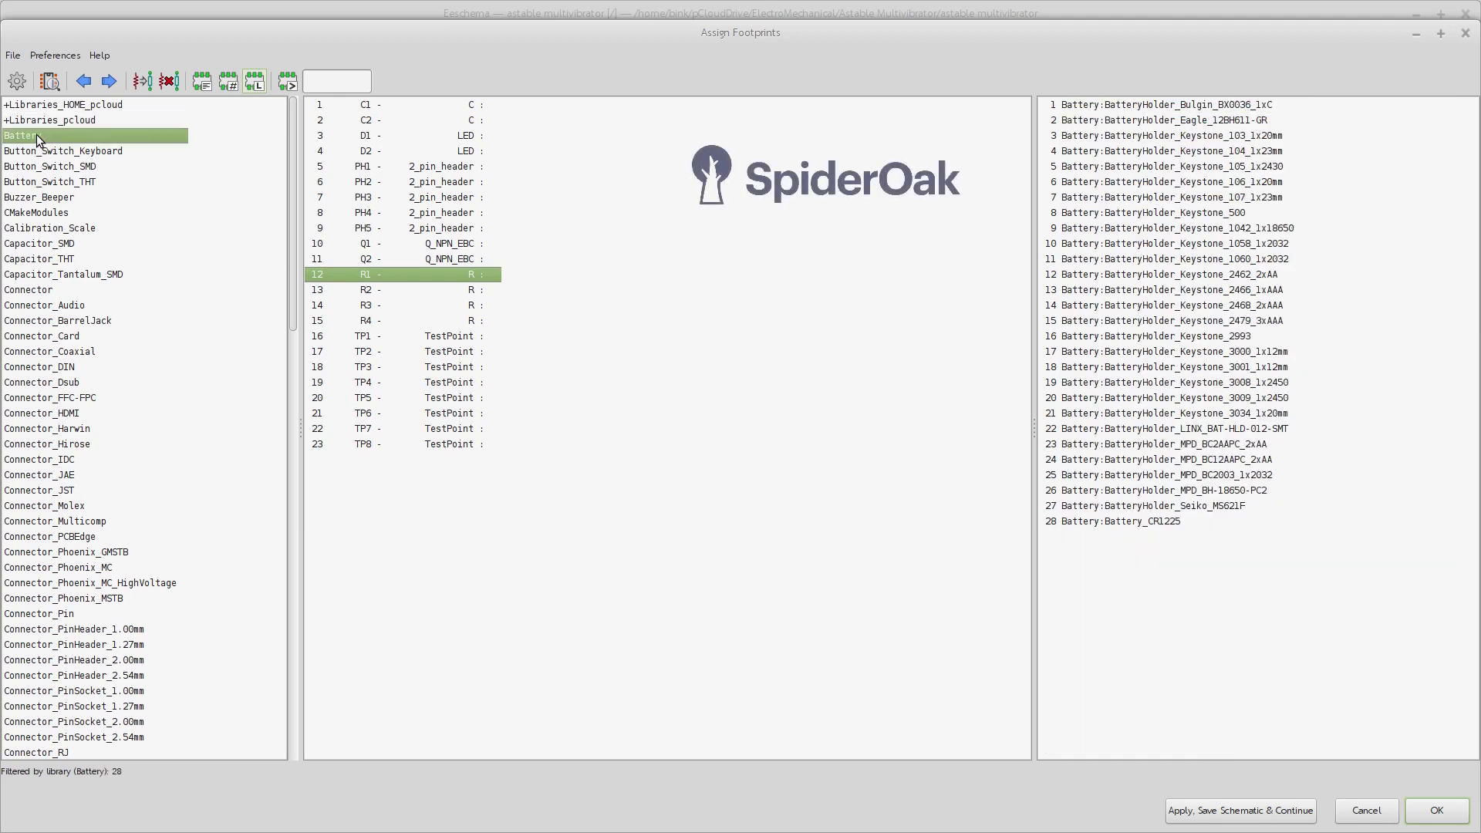
{"action": "left_click", "coordinate": [62, 118]}
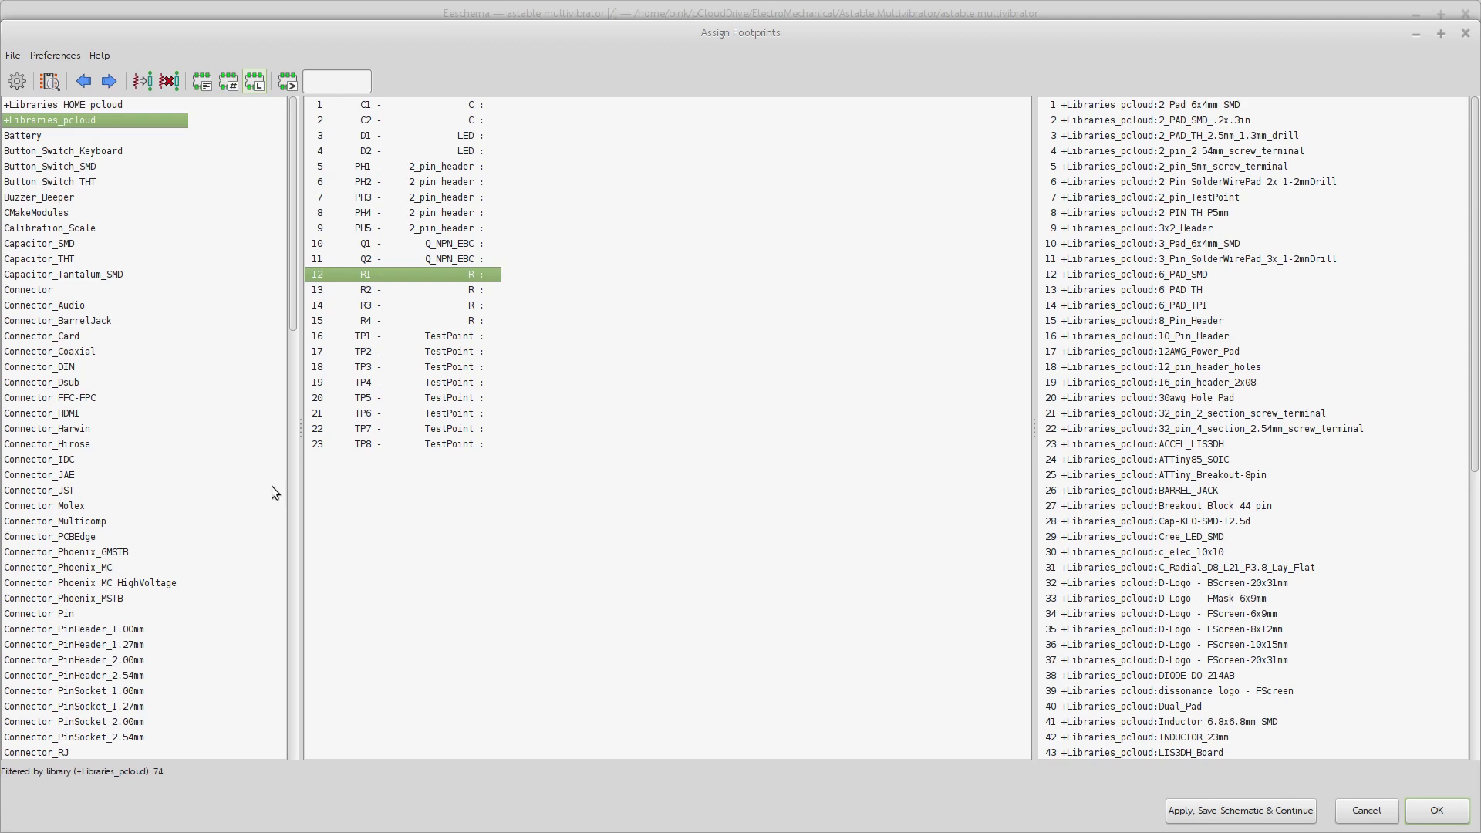
- Assign the R_0805_2012Metric_Pad1.15x1.40mm_HandSolder footprint from the Resistor_SMD library to resistors R1 through R4
{"action": "left_click", "coordinate": [68, 458]}
{"action": "scroll", "coordinate": [73, 455], "scroll_direction": "down", "scroll_amount": 20}
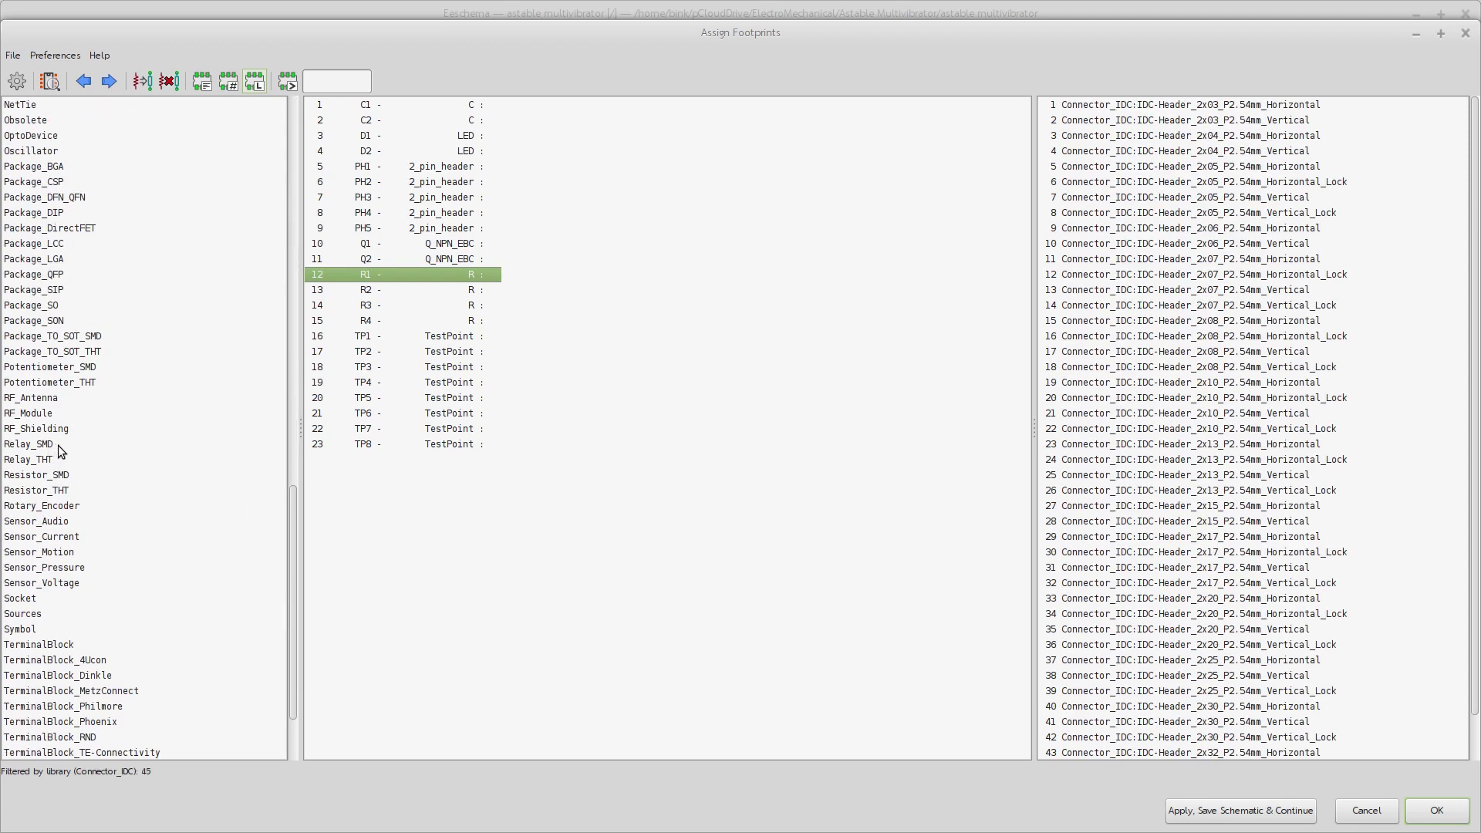
{"action": "left_click", "coordinate": [56, 477]}
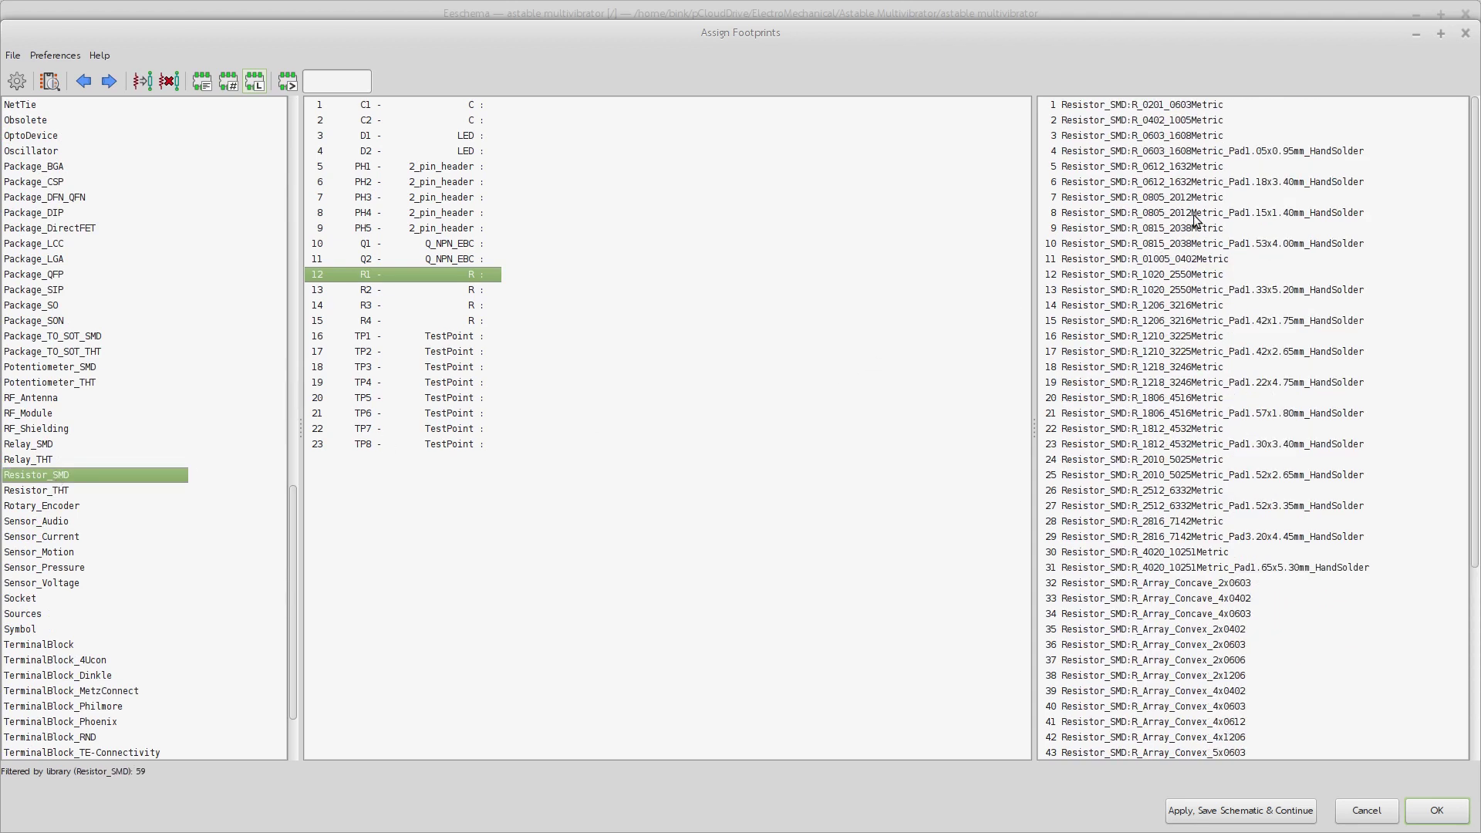
{"action": "left_click", "coordinate": [1243, 214]}
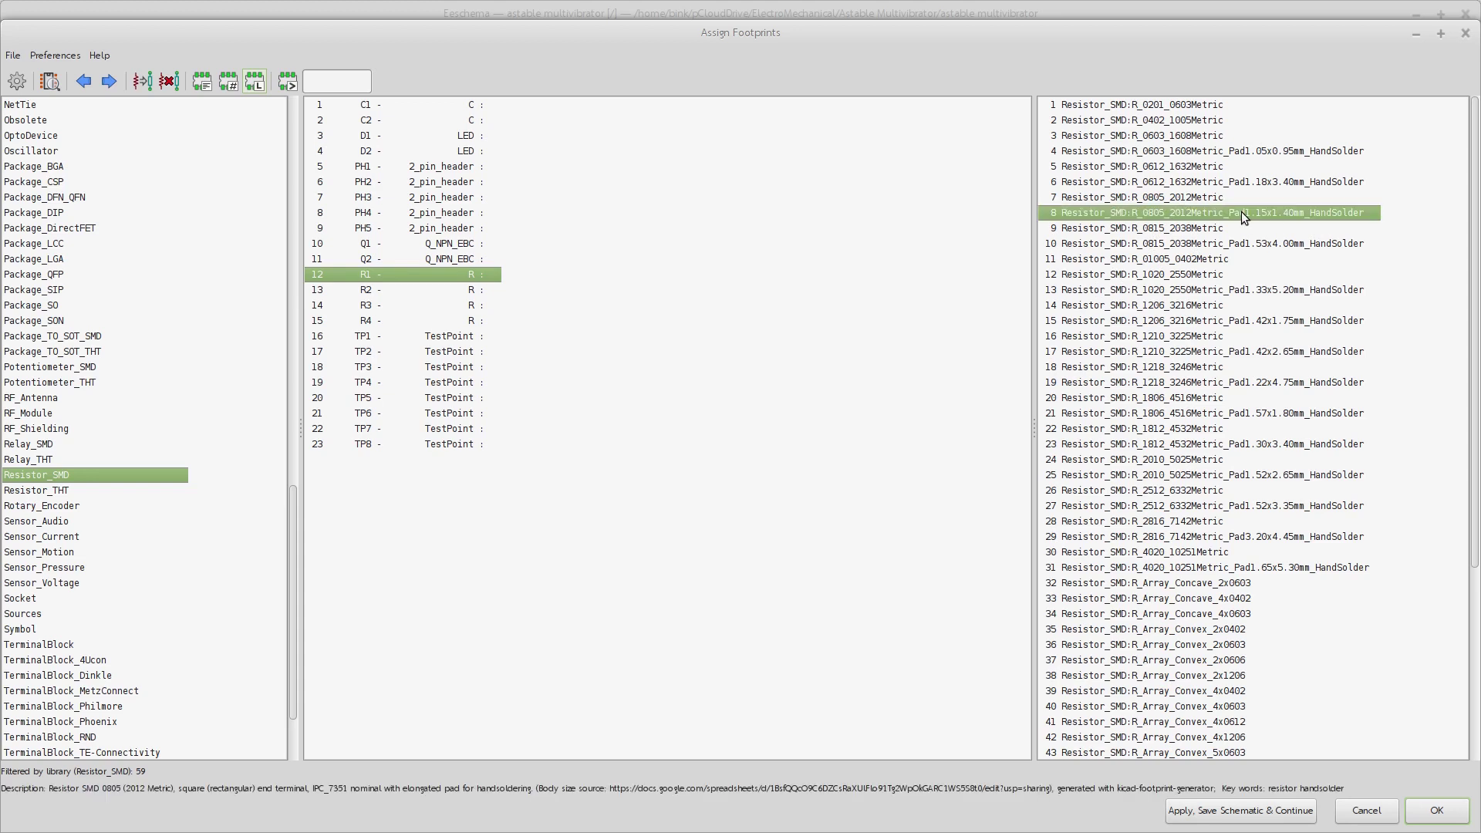
{"action": "left_click", "coordinate": [462, 323], "text": "shift"}
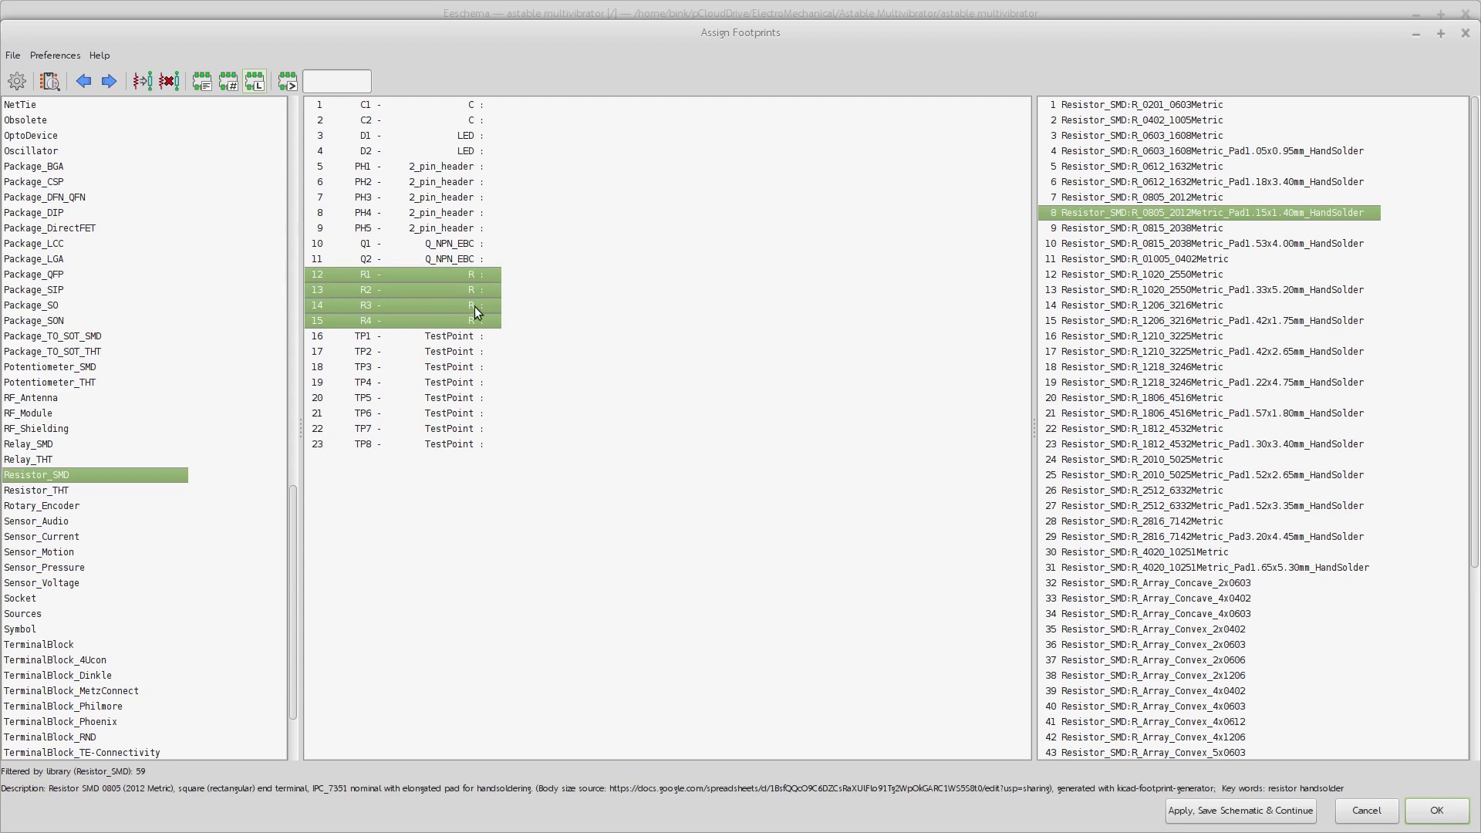
{"action": "double_click", "coordinate": [1150, 211]}
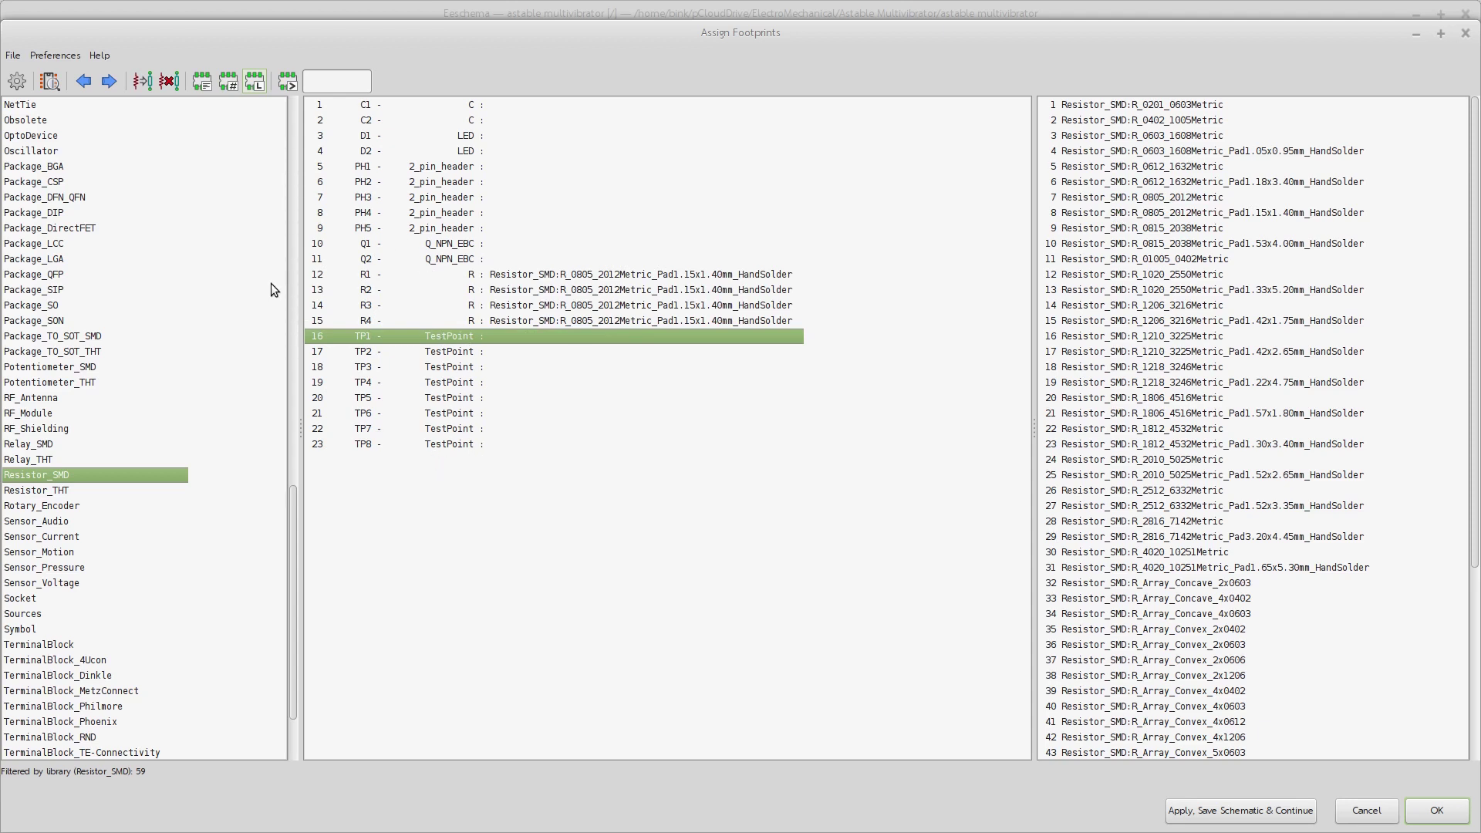
- Preview the TP-TH footprint from the +Libraries_pcloud library for test point TP1, then close the preview
{"action": "scroll", "coordinate": [121, 251], "scroll_direction": "up", "scroll_amount": 20}
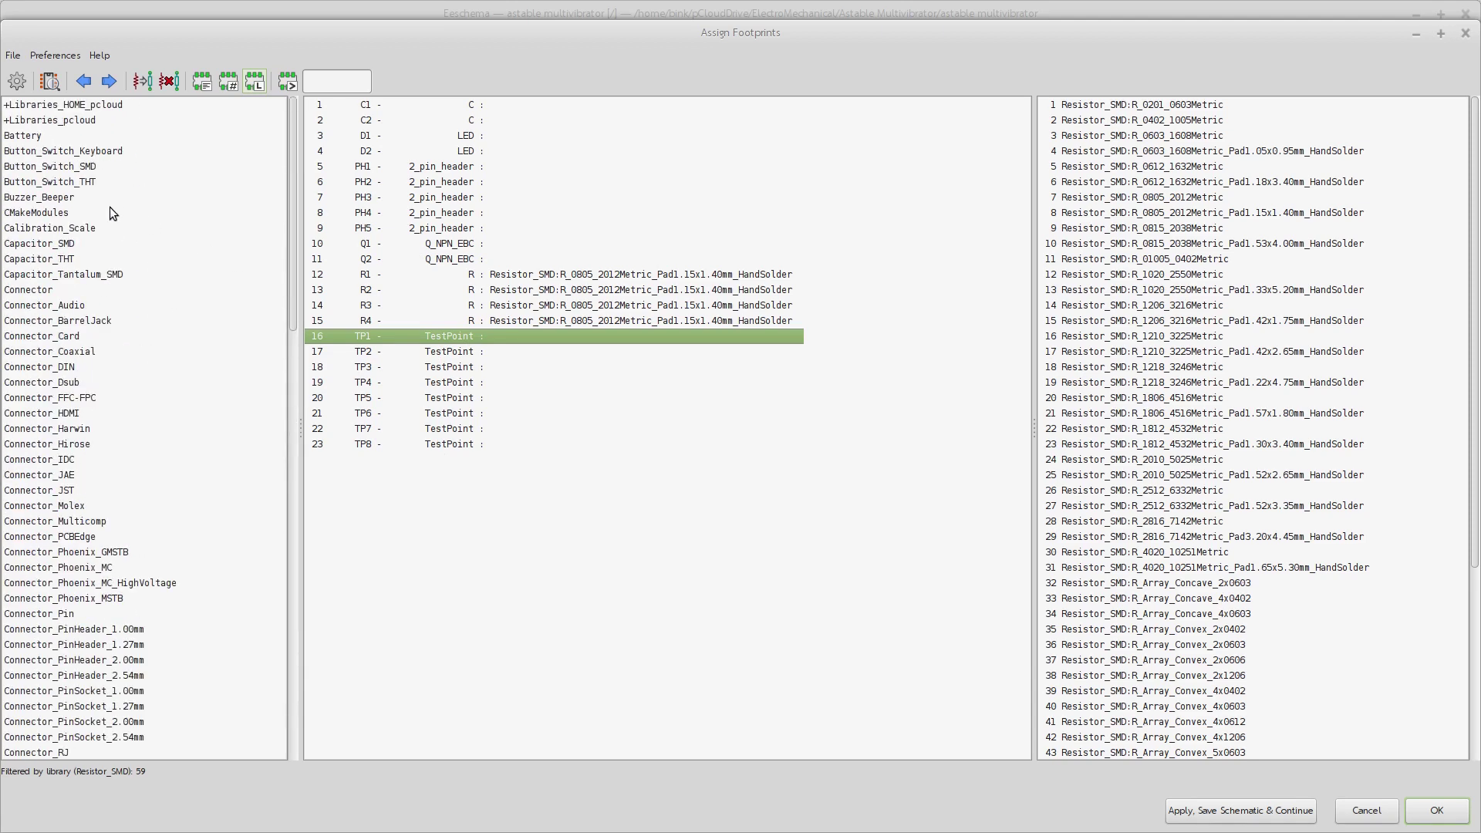
{"action": "left_click", "coordinate": [60, 121]}
{"action": "scroll", "coordinate": [1258, 435], "scroll_direction": "down", "scroll_amount": 10}
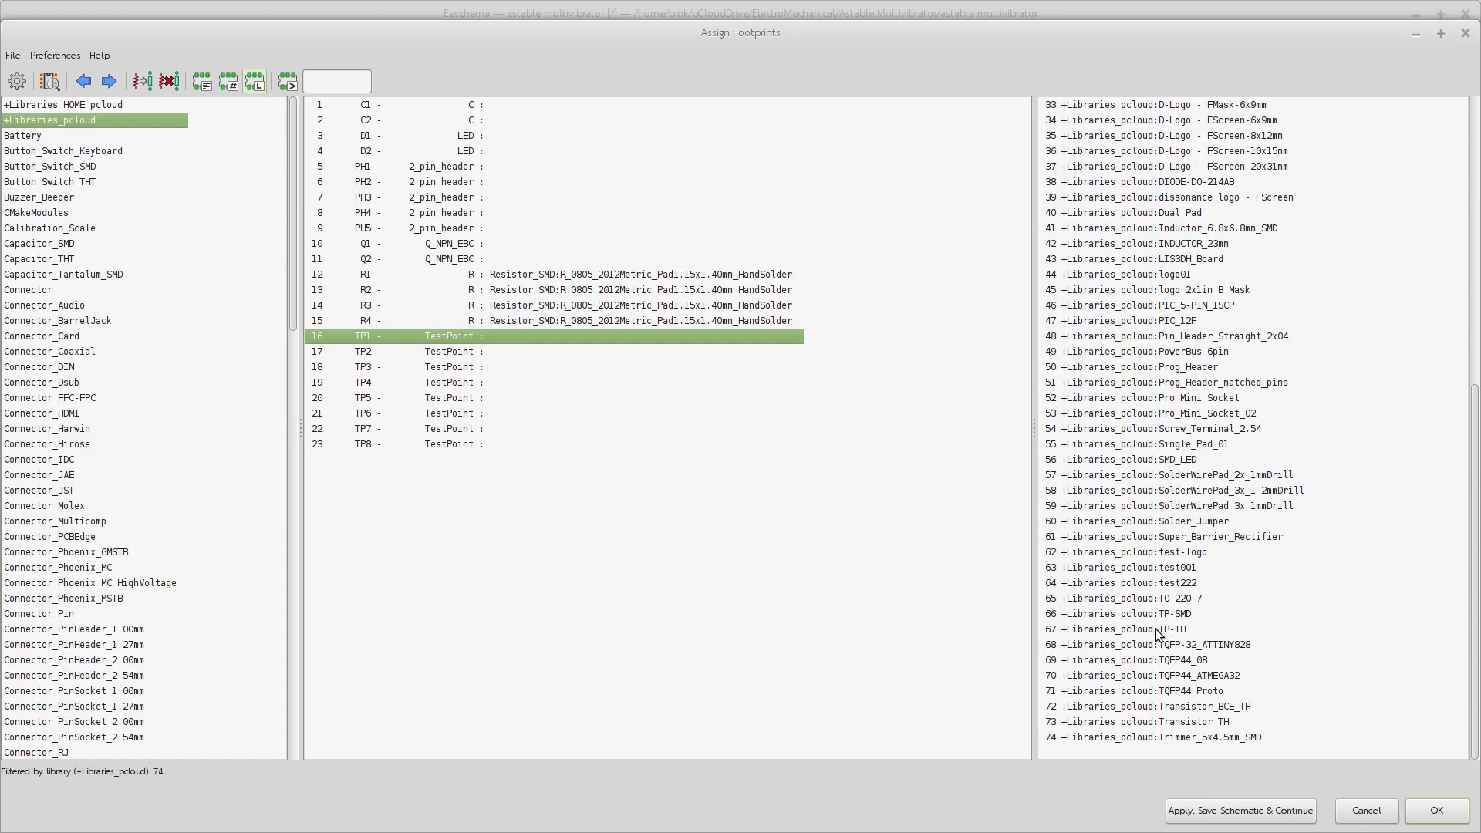
{"action": "left_click", "coordinate": [1156, 629]}
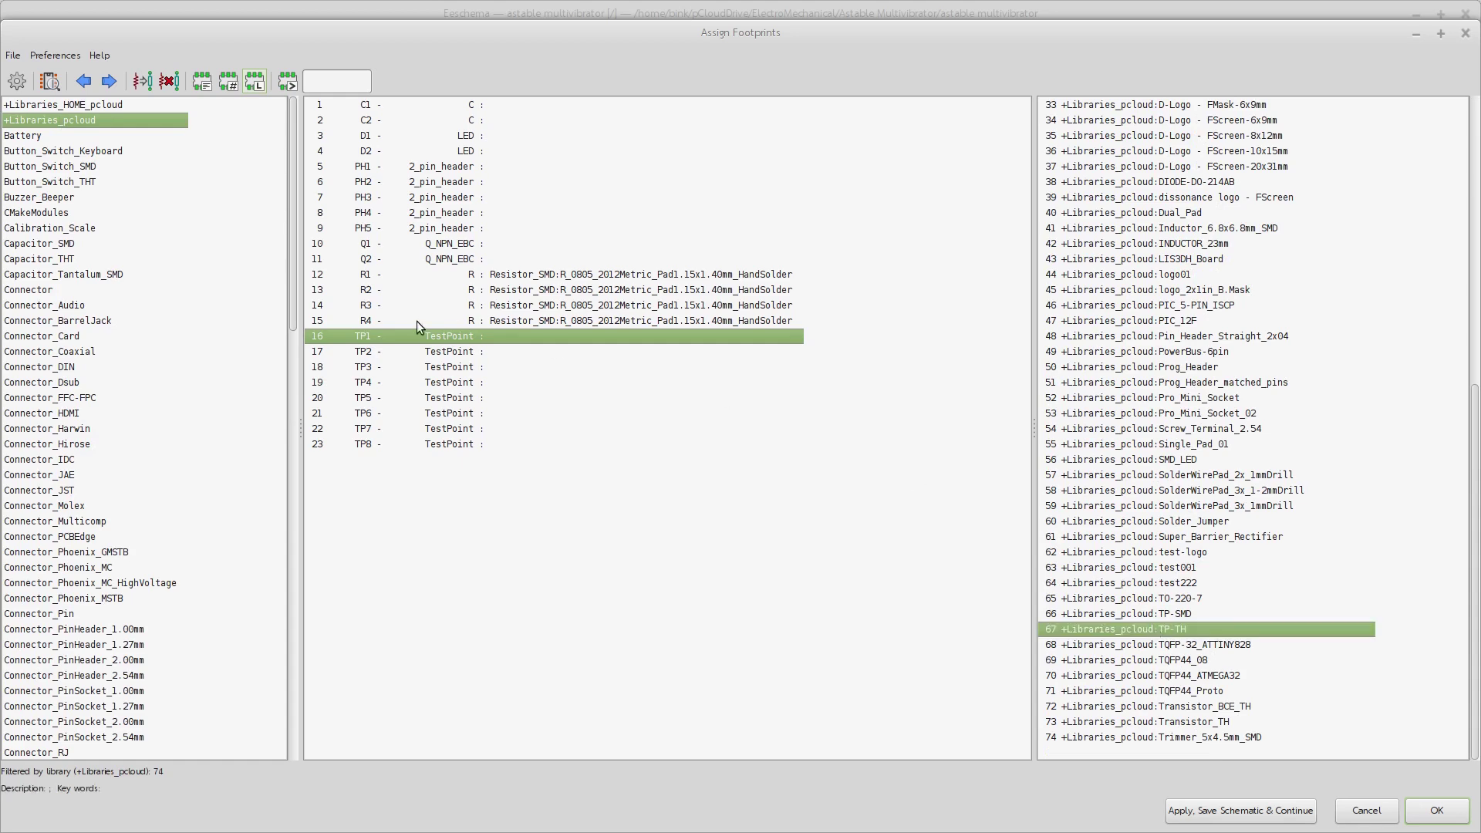
{"action": "left_click", "coordinate": [51, 81]}
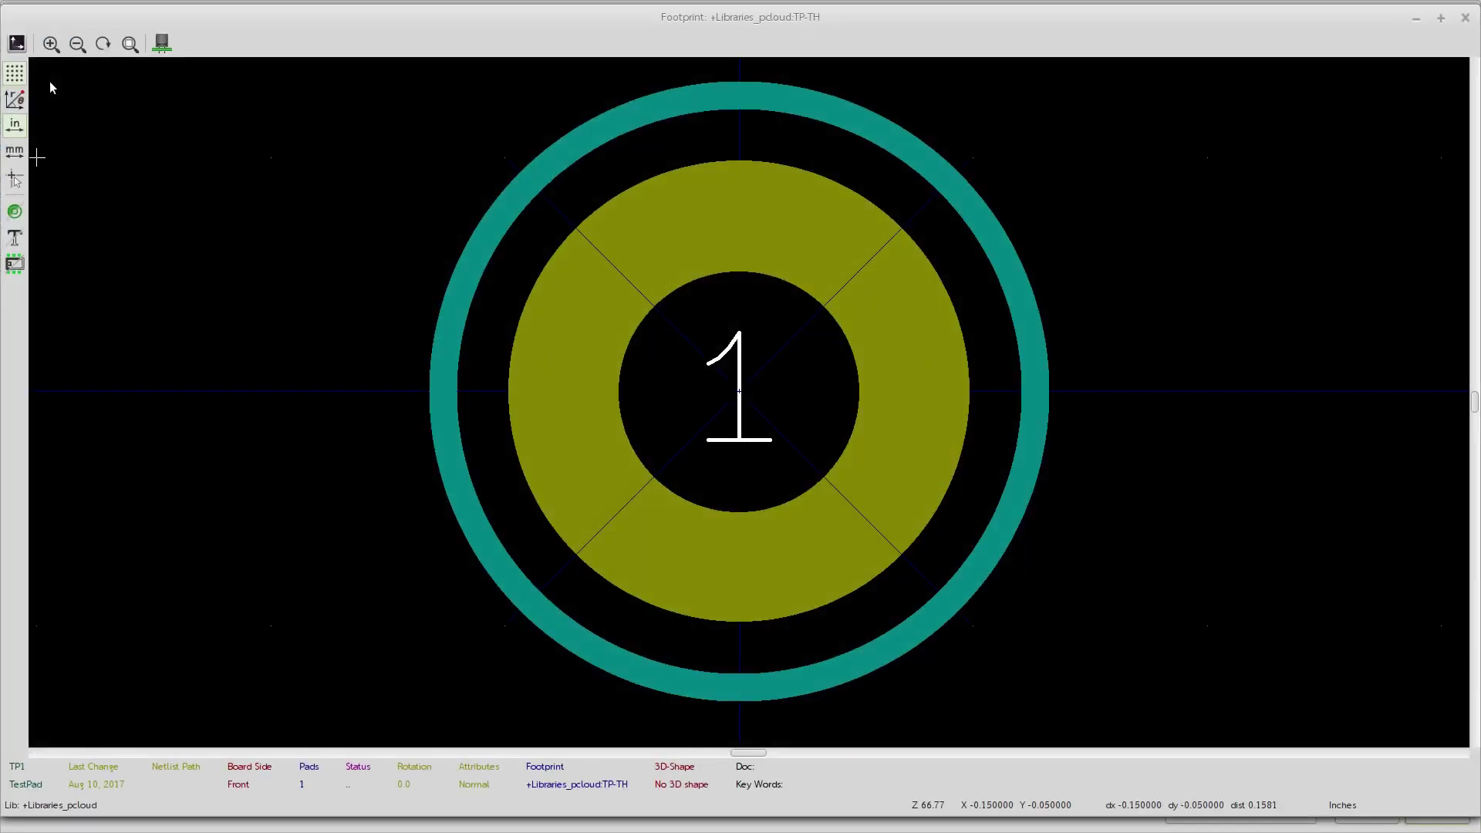
{"action": "scroll", "coordinate": [618, 390], "scroll_direction": "down", "scroll_amount": 4}
{"action": "scroll", "coordinate": [743, 399], "scroll_direction": "up", "scroll_amount": 3}
{"action": "scroll", "coordinate": [745, 401], "scroll_direction": "down", "scroll_amount": 2}
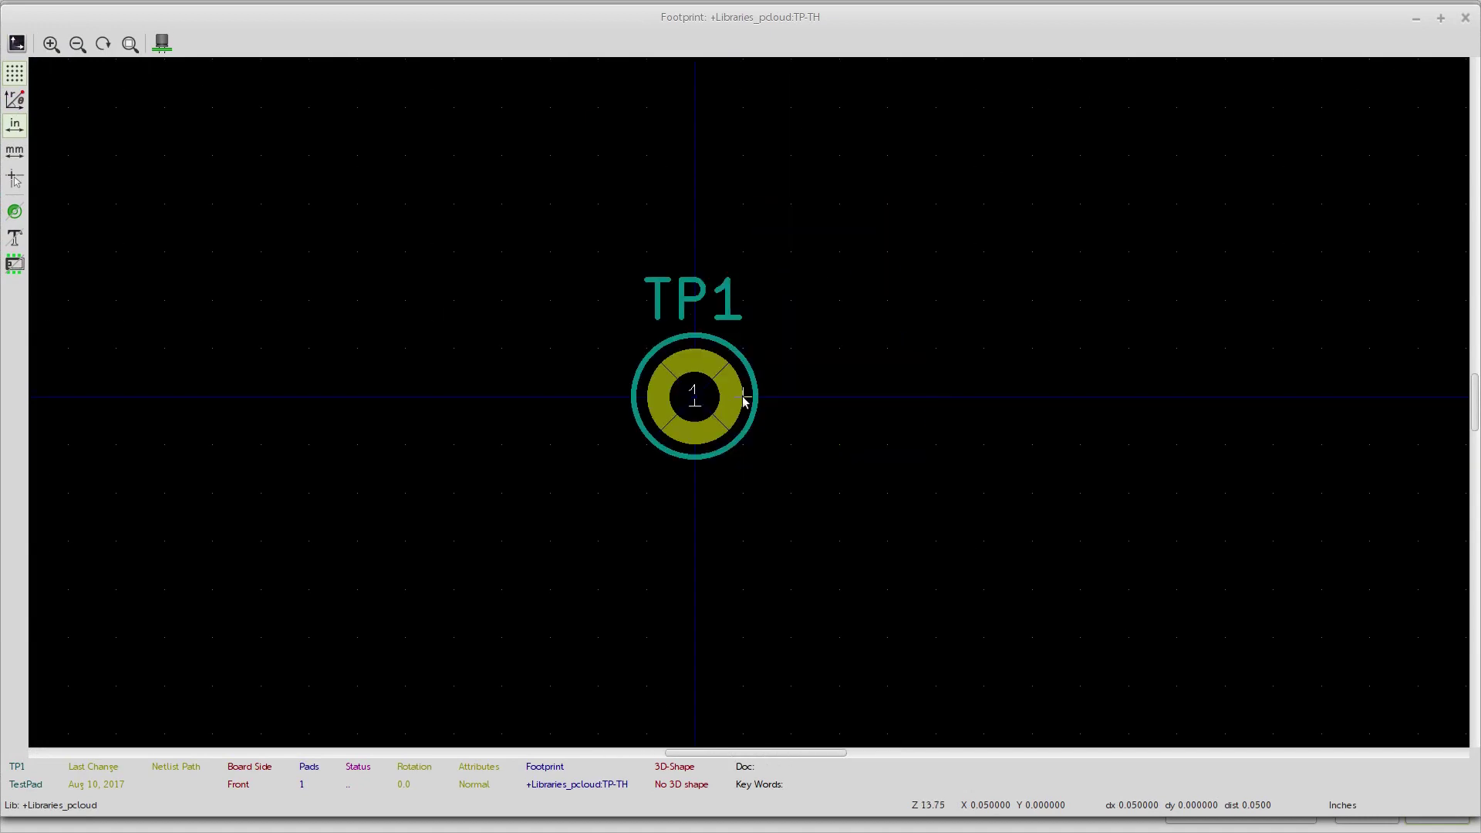
{"action": "scroll", "coordinate": [747, 397], "scroll_direction": "up", "scroll_amount": 3}
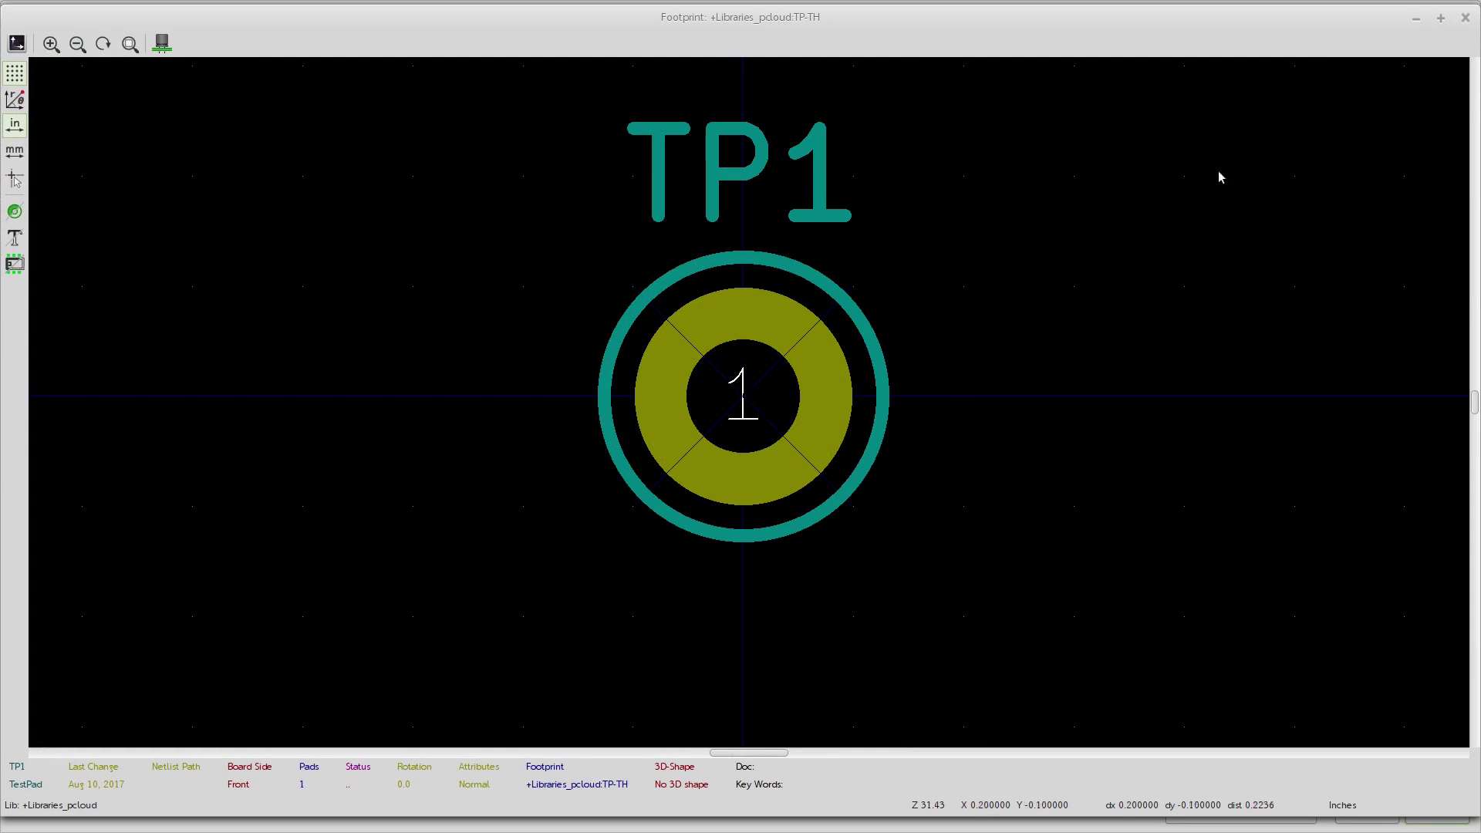
{"action": "left_click", "coordinate": [1465, 17]}
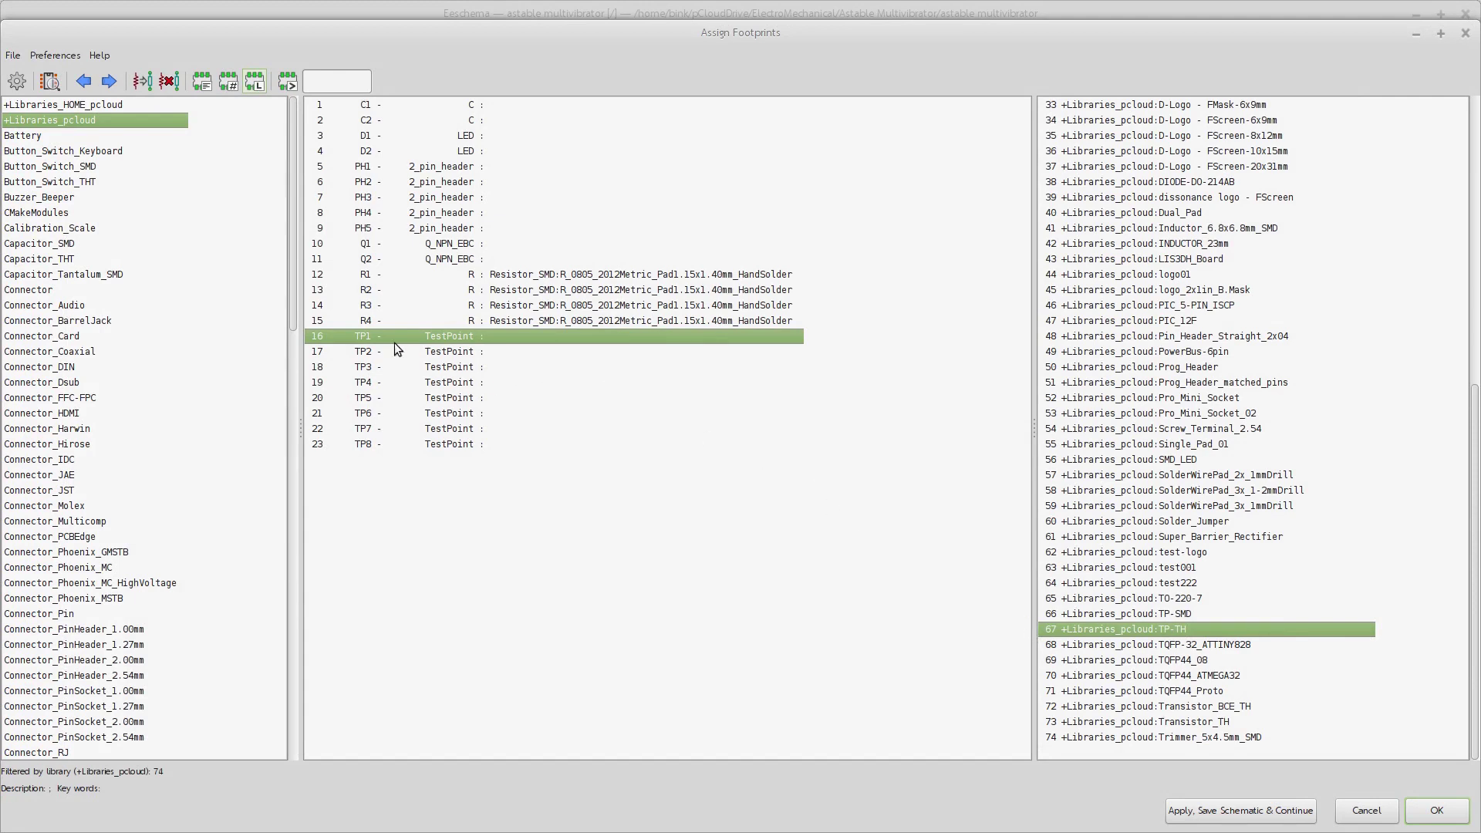
- Assign the TP-TH footprint from +Libraries_pcloud to all test points, TP1 through TP8
{"action": "left_click", "coordinate": [445, 444], "text": "shift"}
{"action": "left_click", "coordinate": [455, 327]}
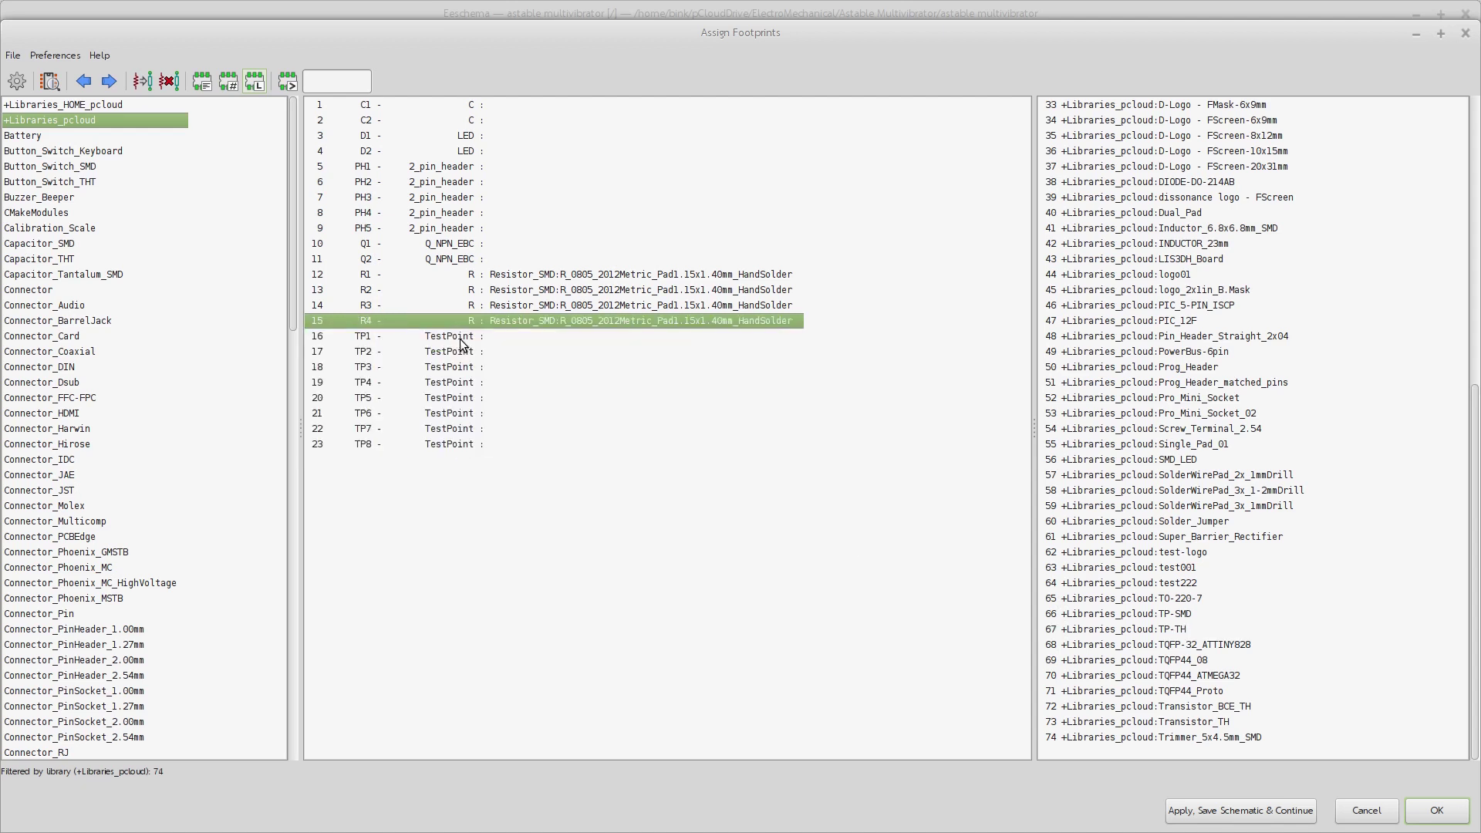
{"action": "left_click", "coordinate": [456, 334]}
{"action": "left_click", "coordinate": [469, 446], "text": "shift"}
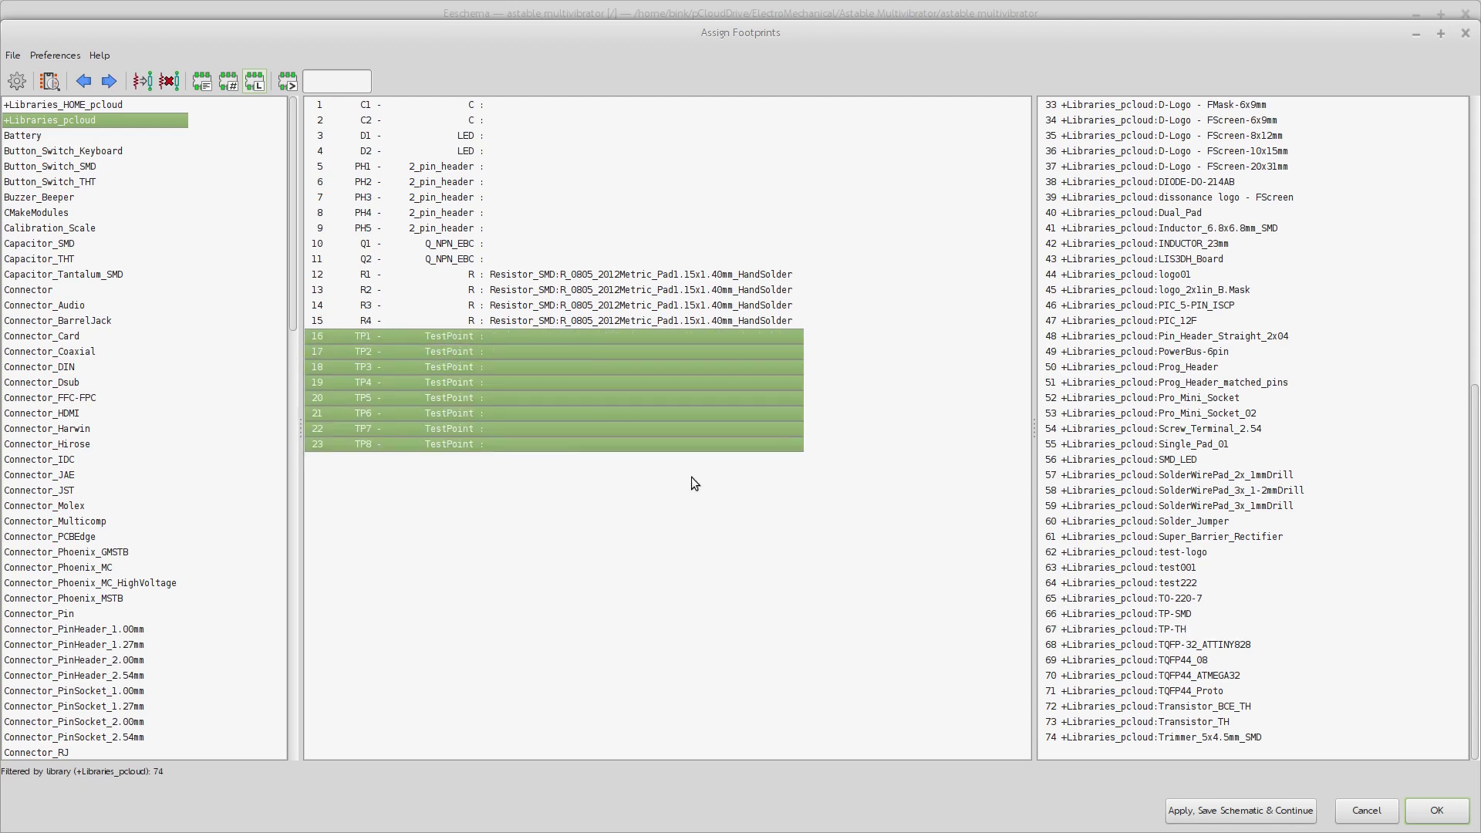
{"action": "double_click", "coordinate": [1116, 630]}
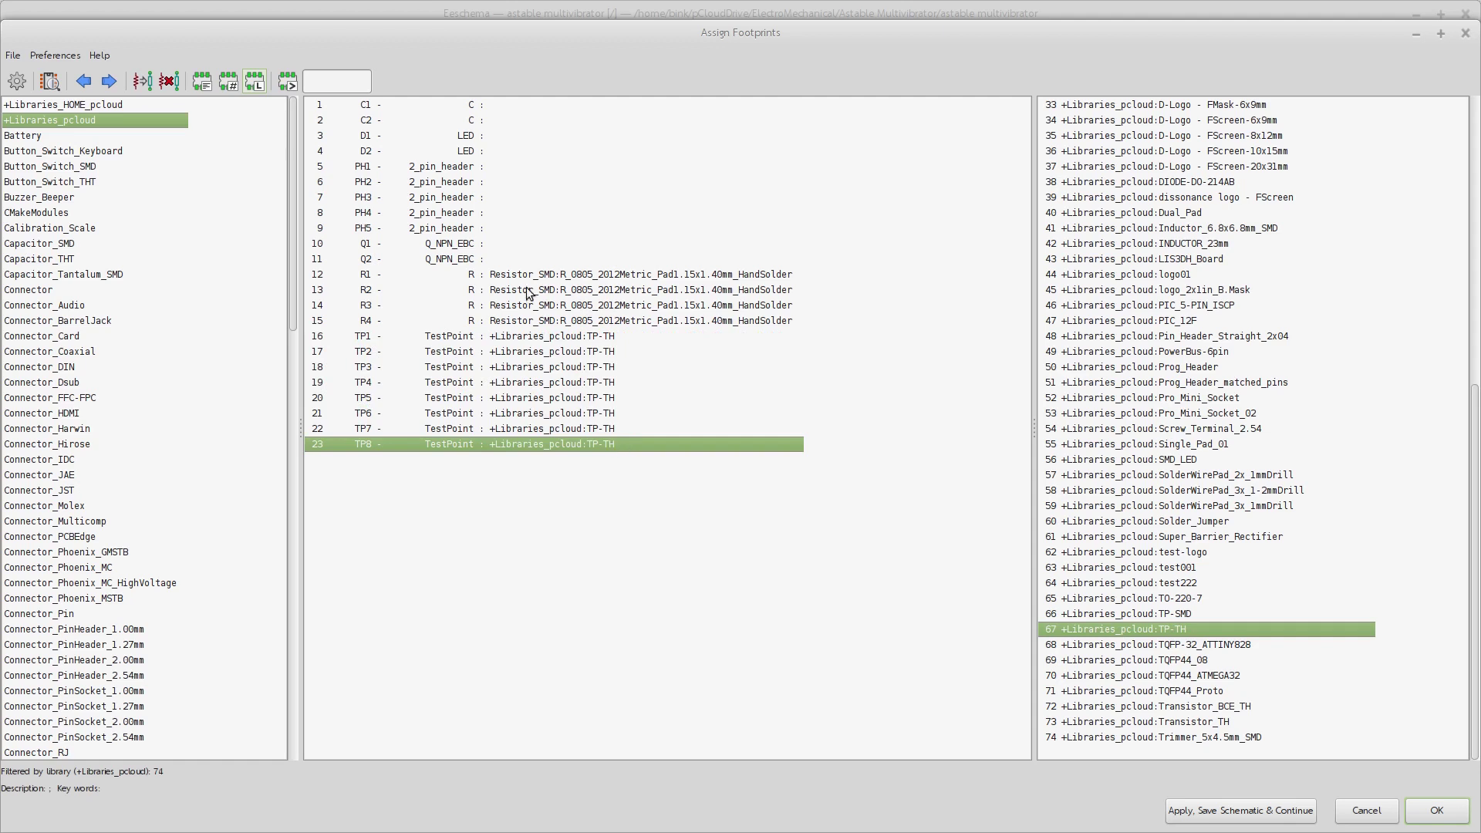
- Preview the 2_pin_TestPoint footprint from +Libraries_pcloud for pin header PH1 and close the preview
{"action": "left_click", "coordinate": [439, 169]}
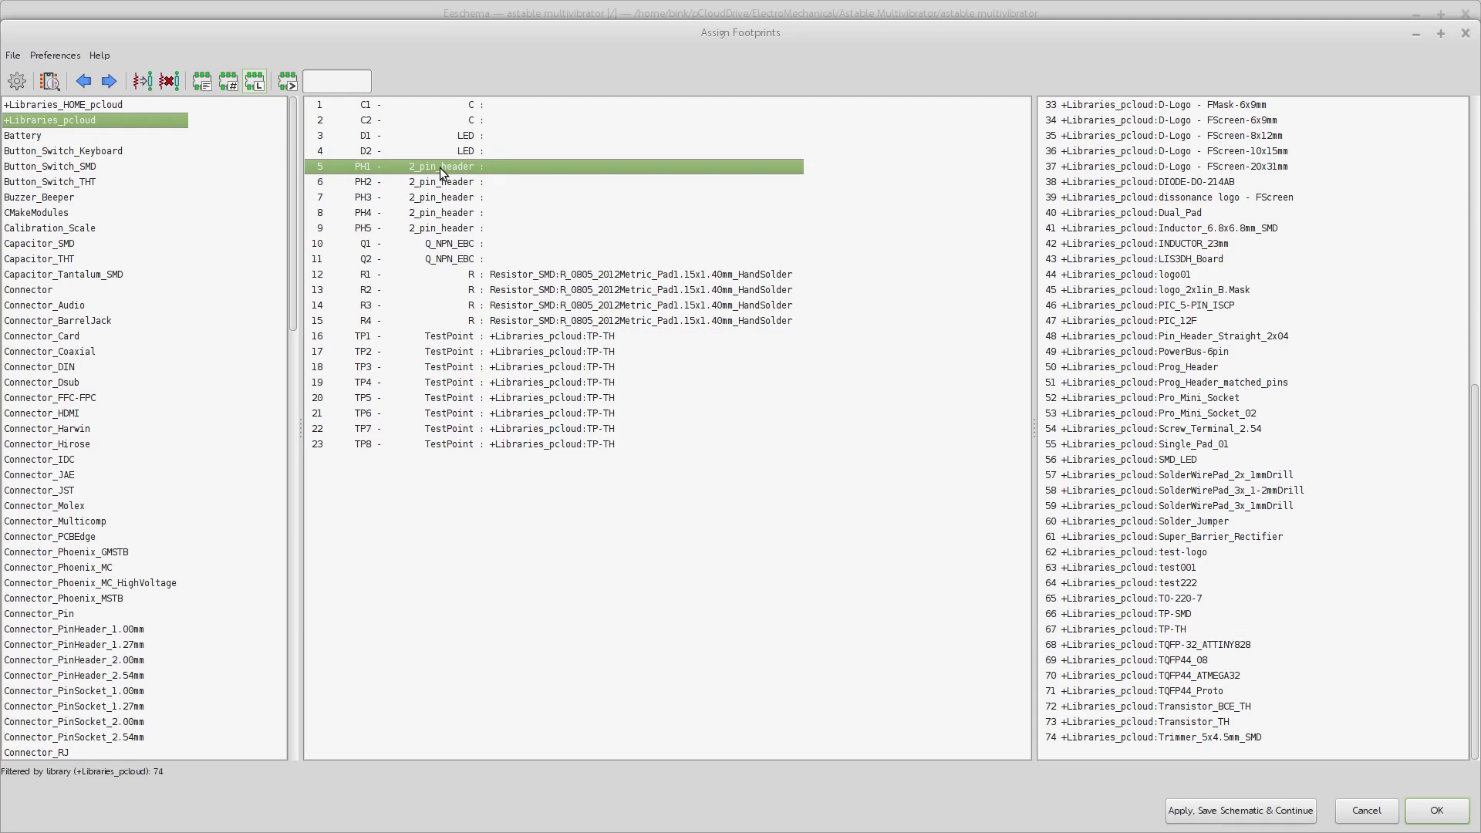
{"action": "scroll", "coordinate": [1157, 298], "scroll_direction": "up", "scroll_amount": 10}
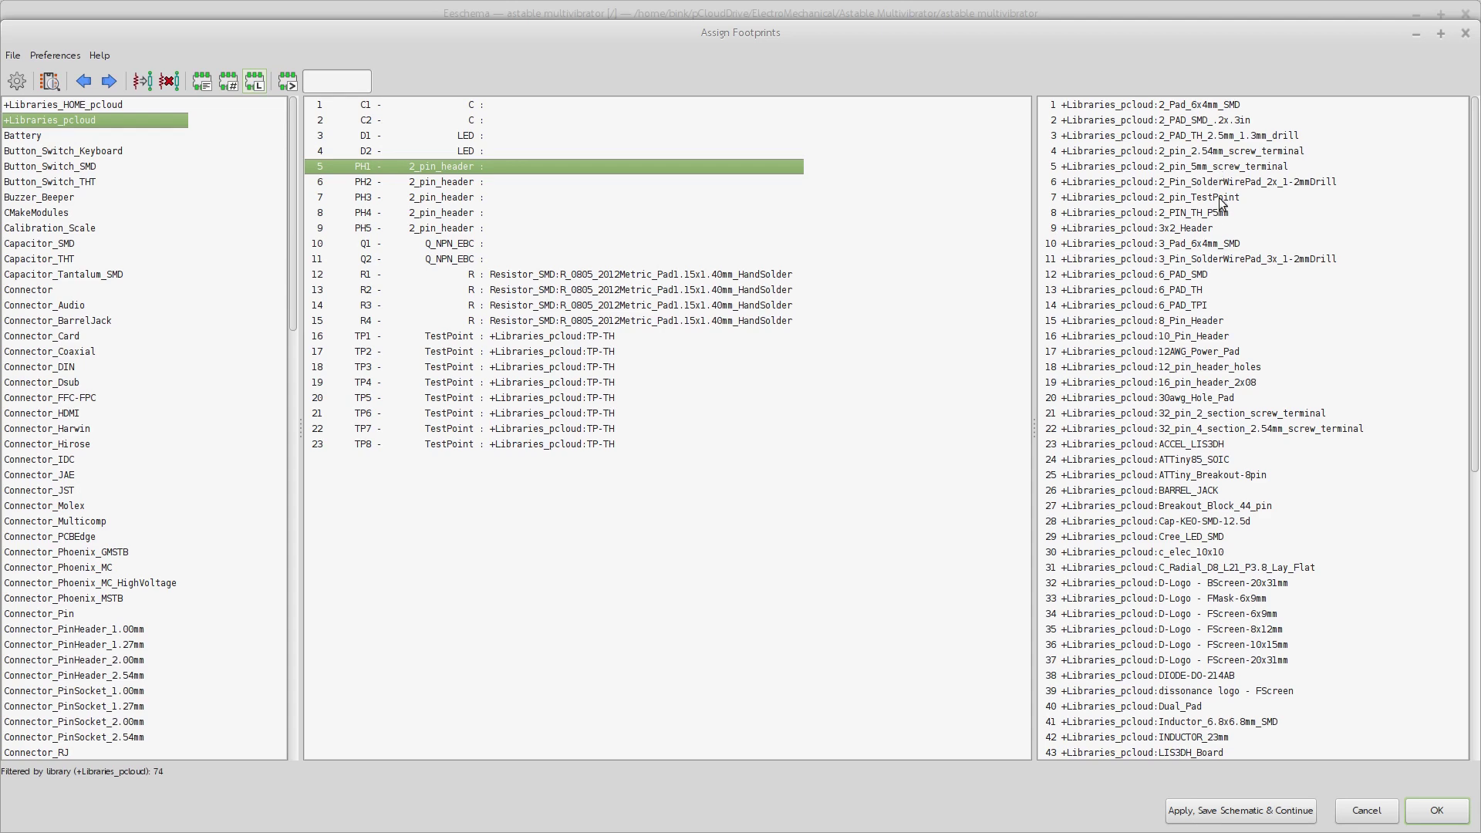
{"action": "left_click", "coordinate": [1220, 199]}
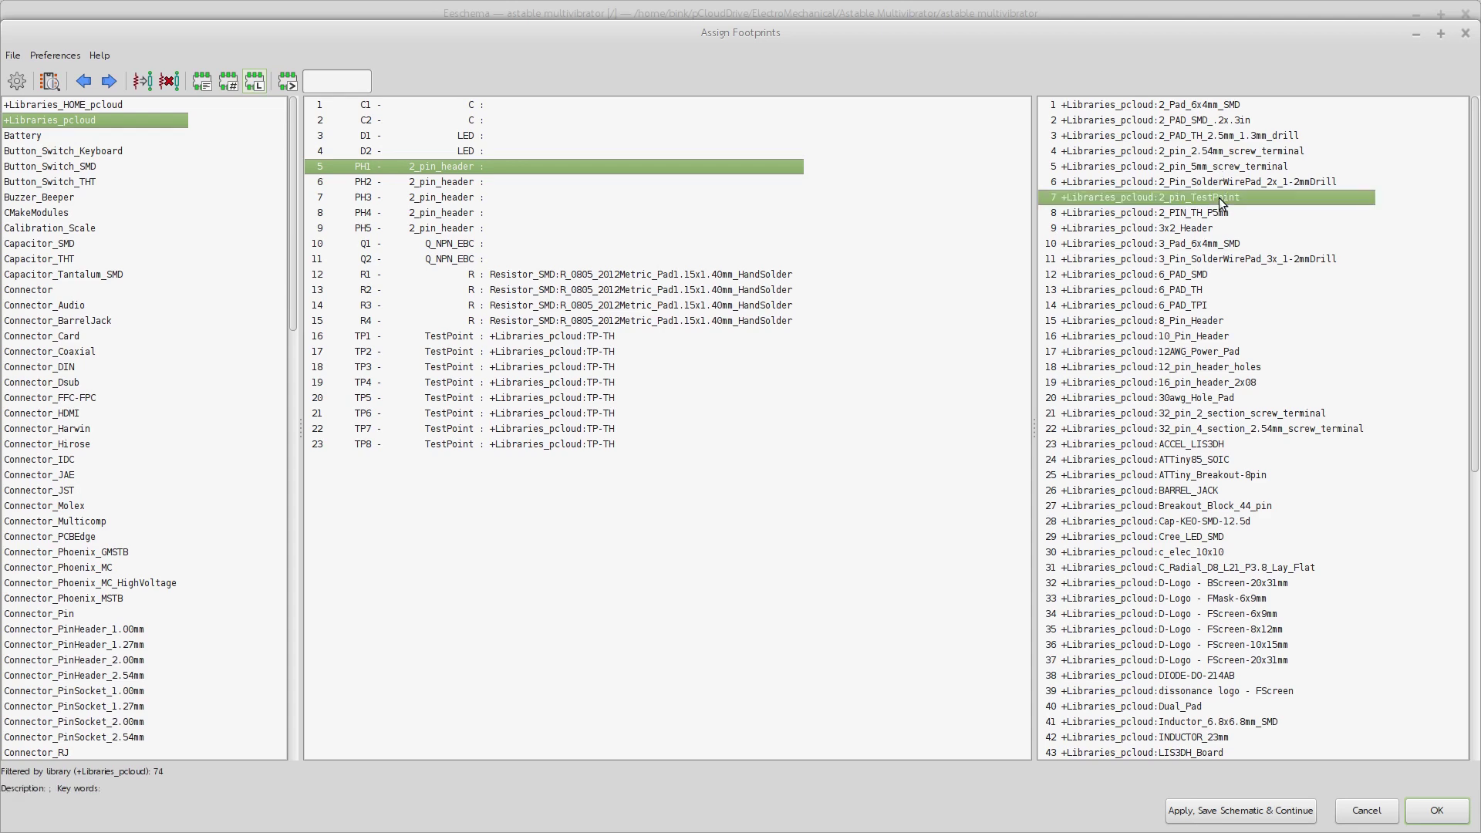
{"action": "left_click", "coordinate": [54, 81]}
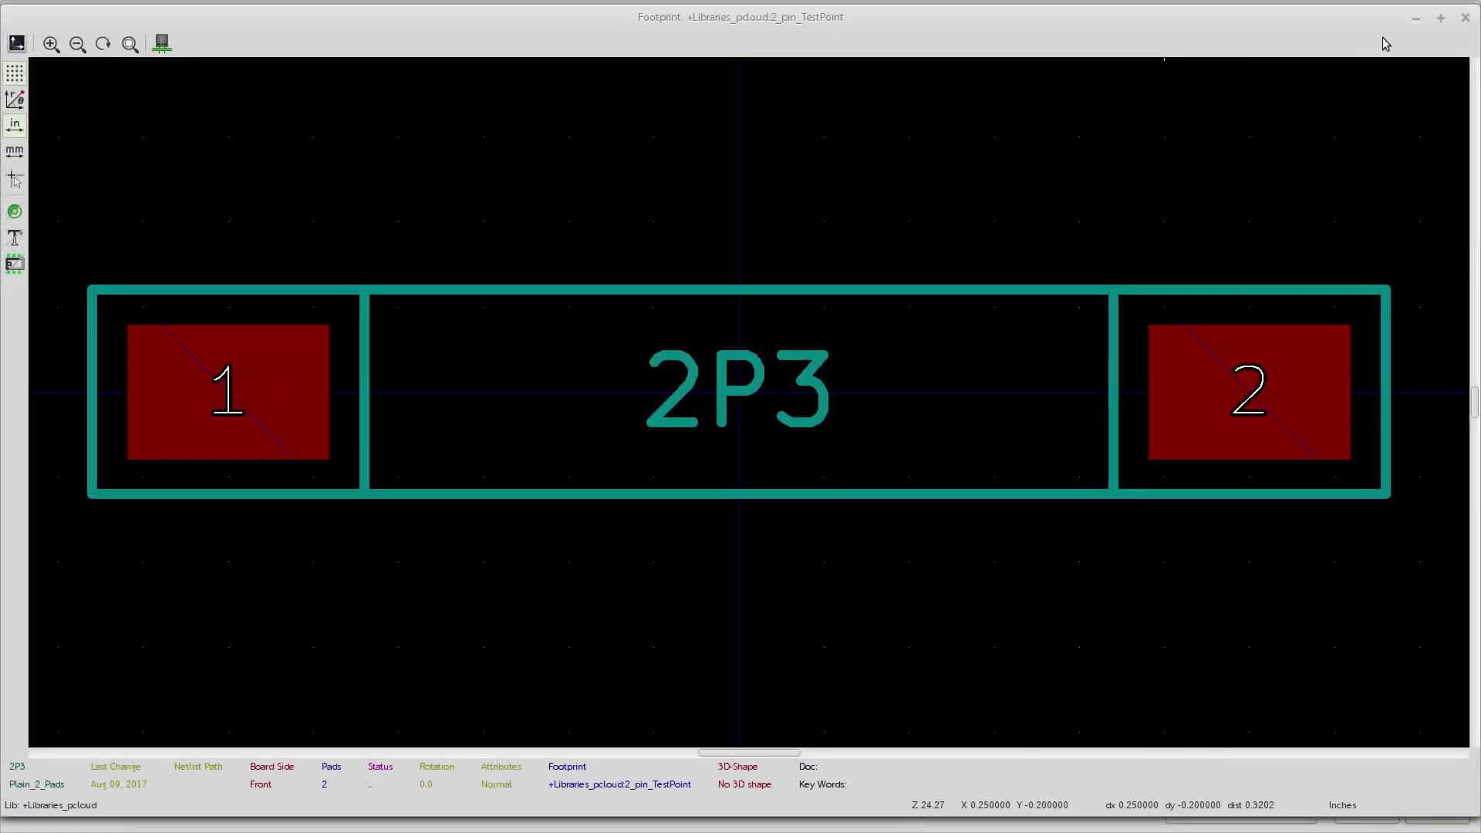
{"action": "left_click", "coordinate": [1465, 17]}
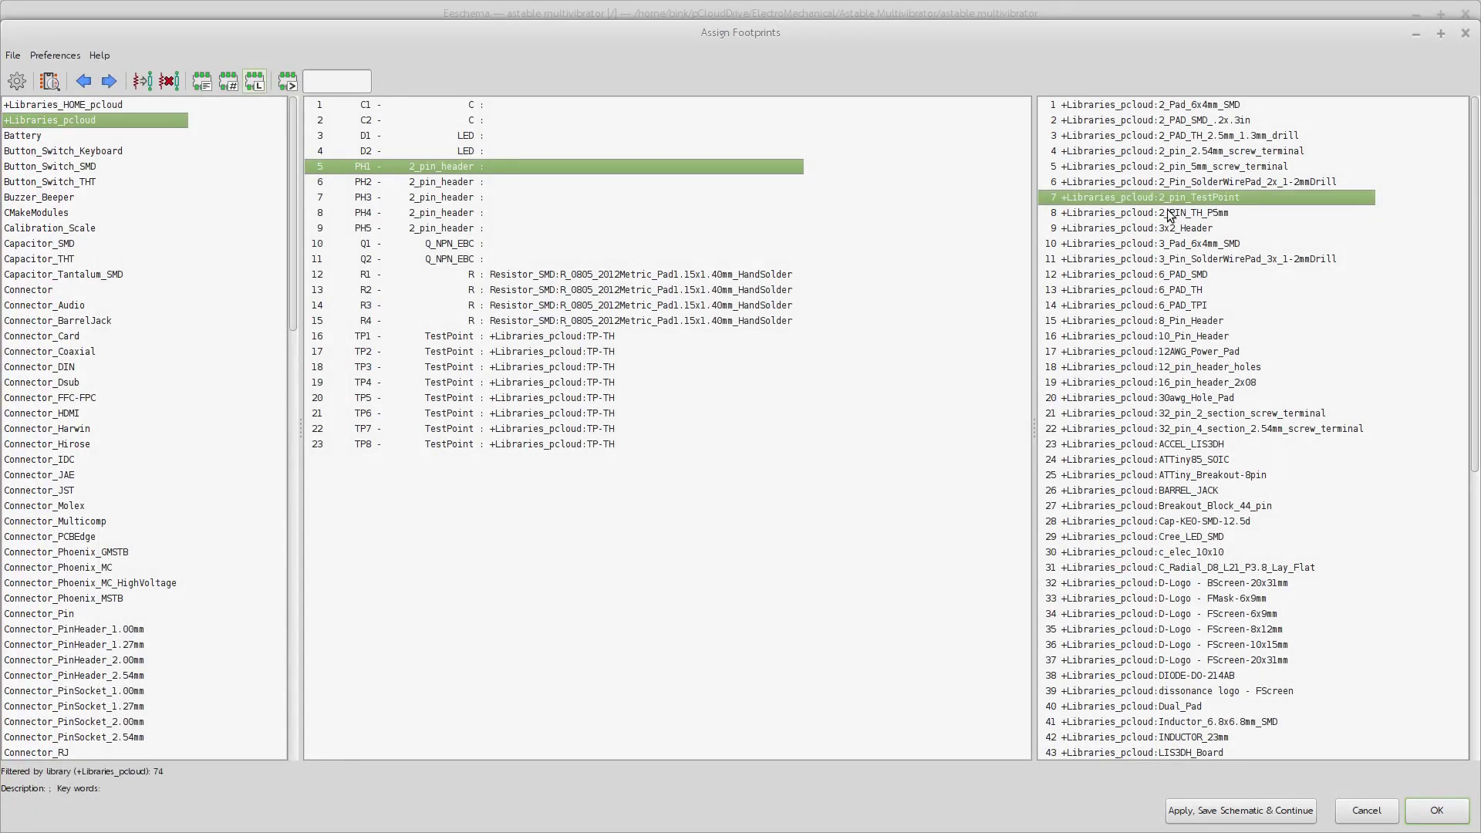
- Preview the 2_PIN_TH_P5mm footprint for PH1, examining its pads and silkscreen, and close the preview
{"action": "left_click", "coordinate": [1165, 215]}
{"action": "left_click", "coordinate": [168, 80]}
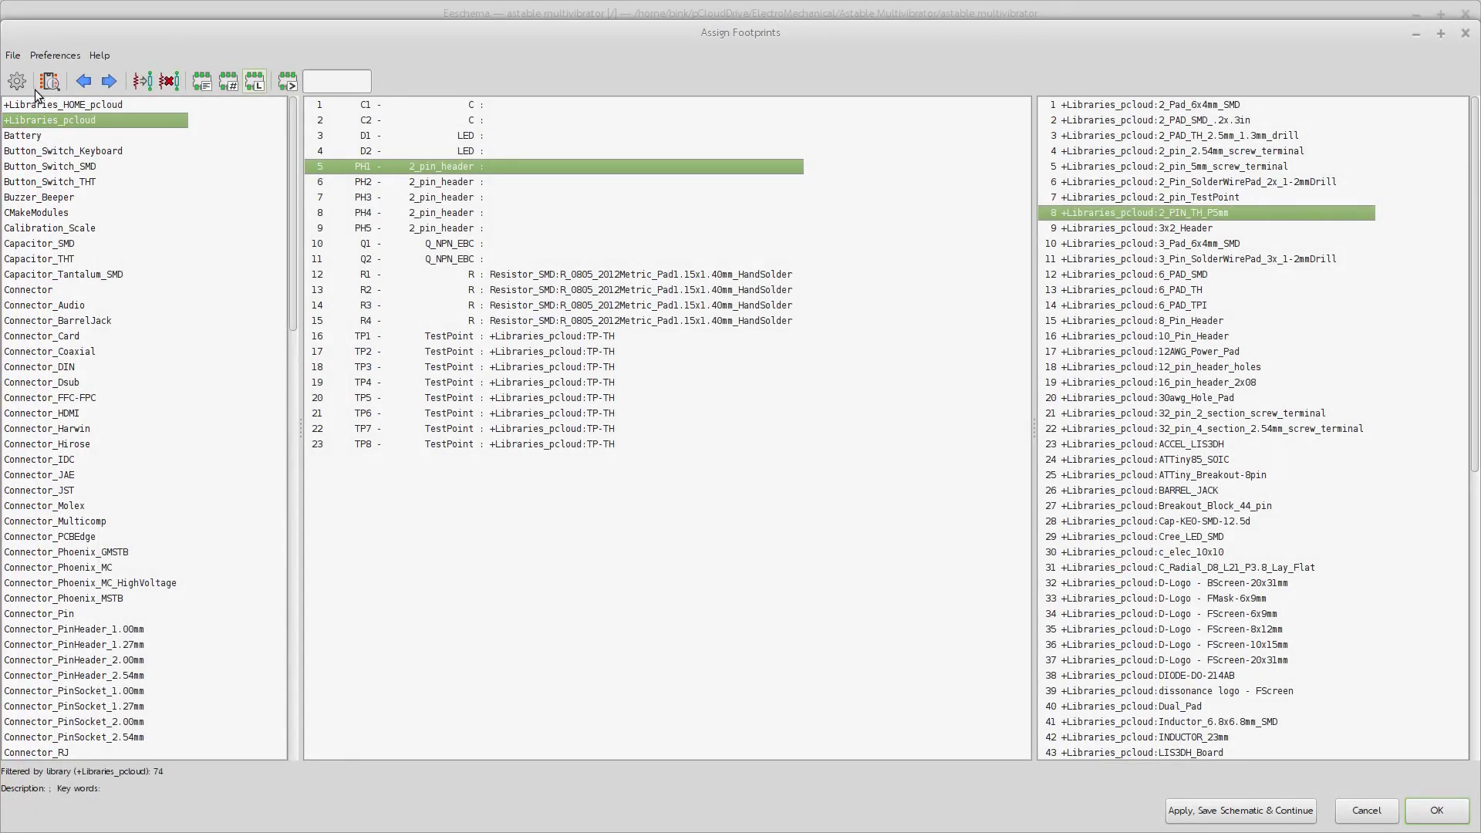
{"action": "scroll", "coordinate": [489, 351], "scroll_direction": "down", "scroll_amount": 1}
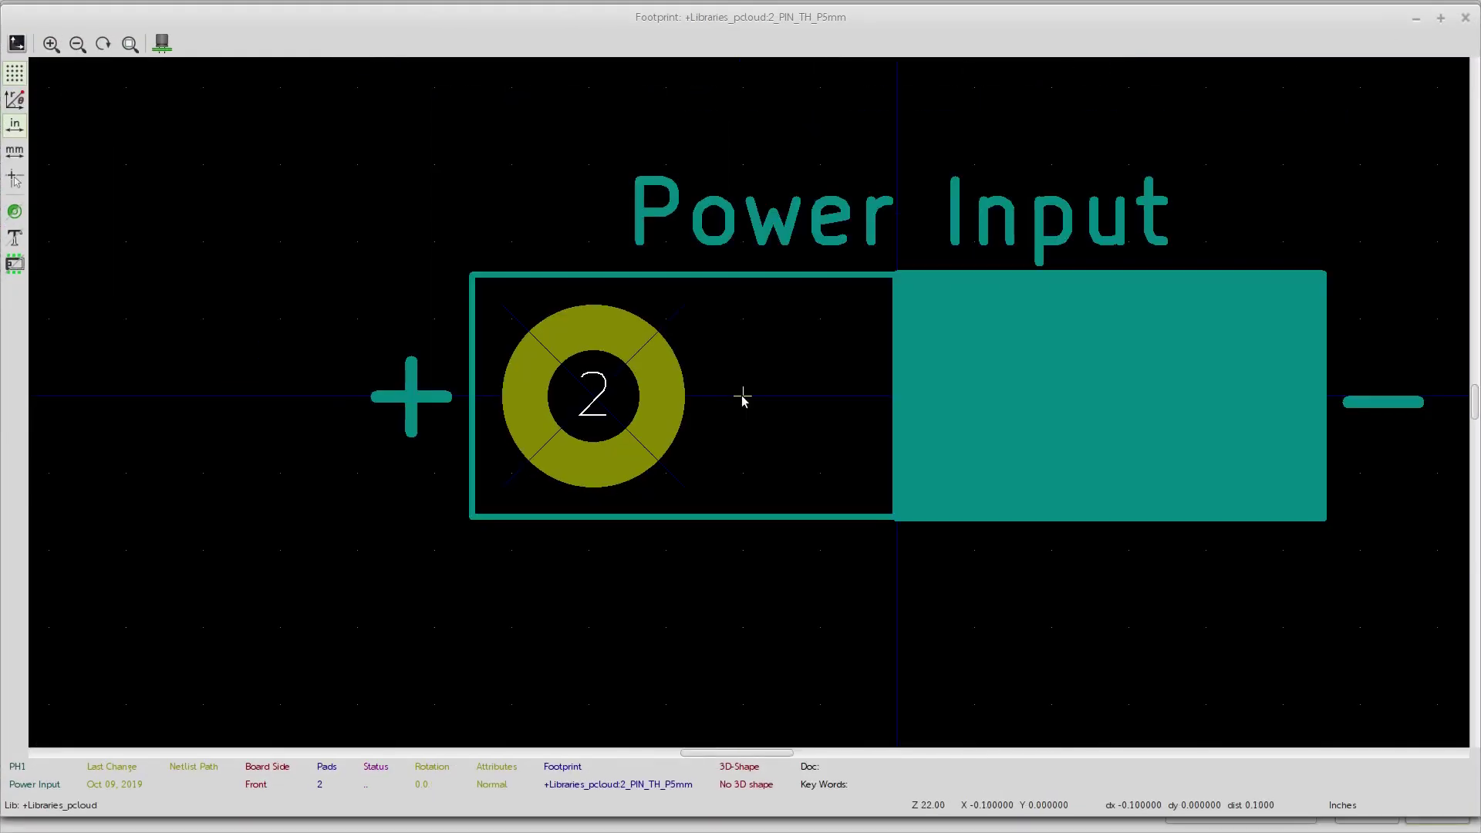
{"action": "scroll", "coordinate": [935, 397], "scroll_direction": "down", "scroll_amount": 1}
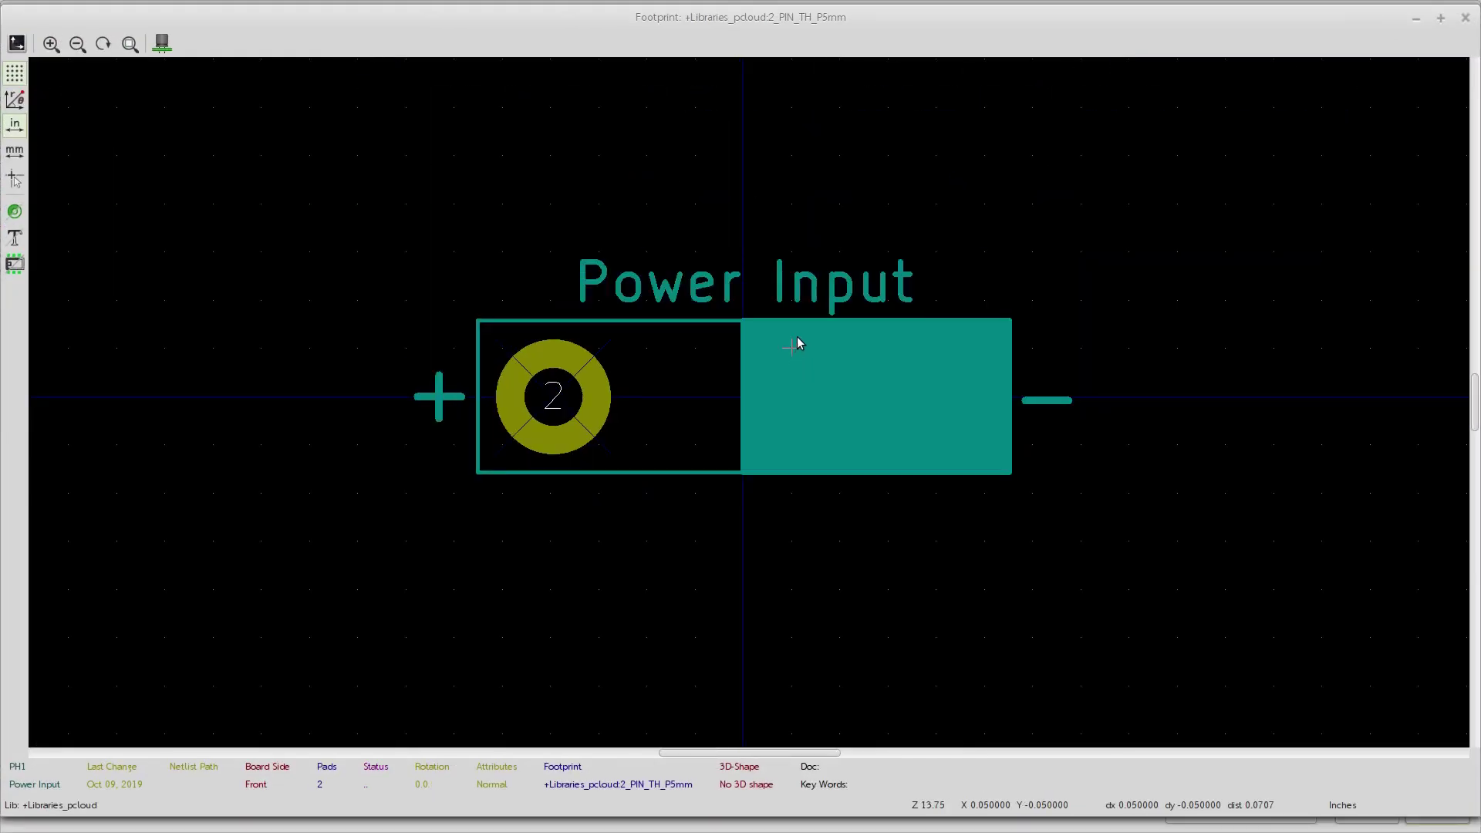
{"action": "scroll", "coordinate": [794, 340], "scroll_direction": "down", "scroll_amount": 1}
{"action": "scroll", "coordinate": [747, 406], "scroll_direction": "up", "scroll_amount": 2}
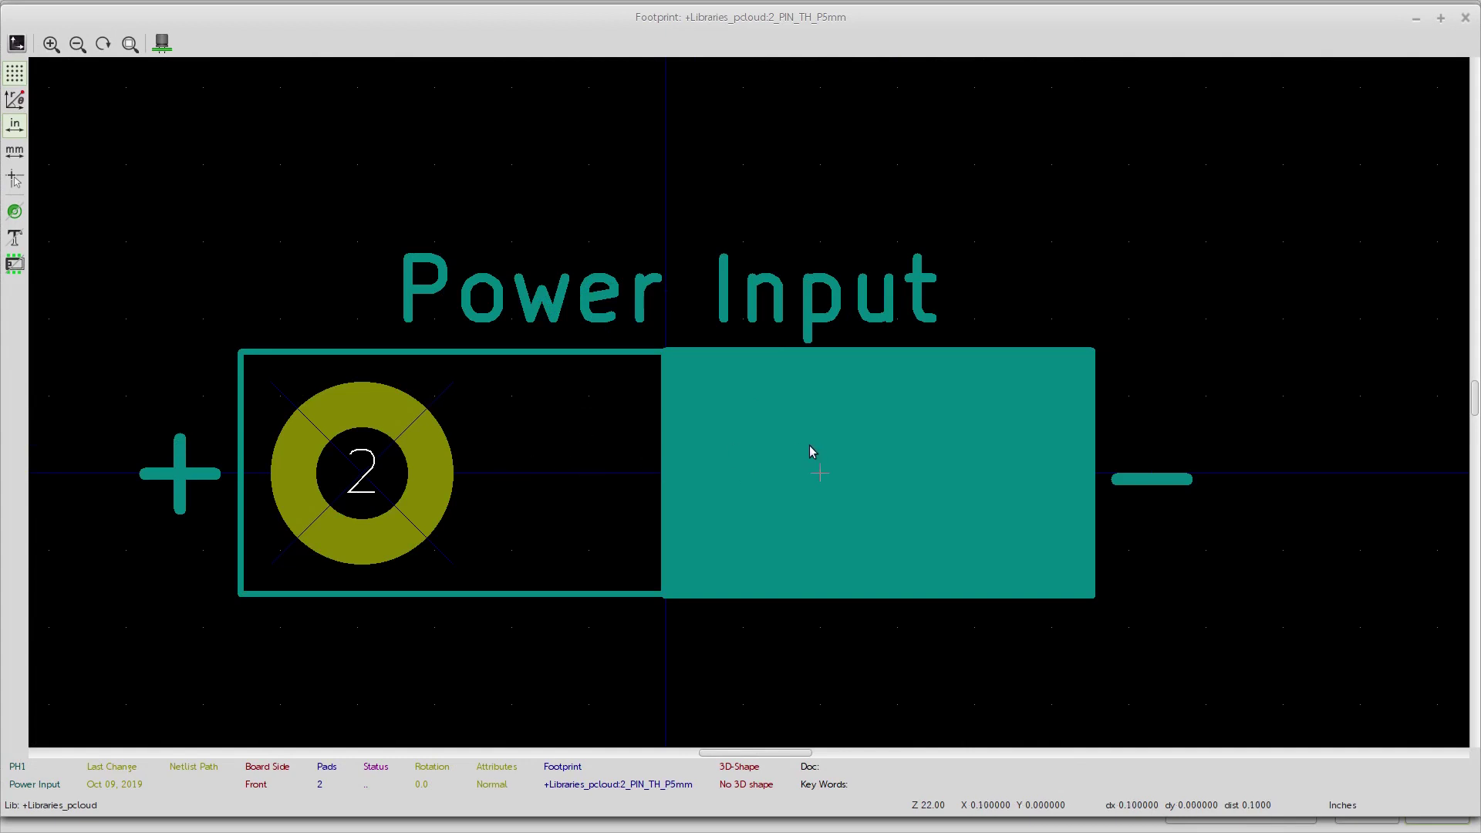
{"action": "scroll", "coordinate": [742, 395], "scroll_direction": "down", "scroll_amount": 3}
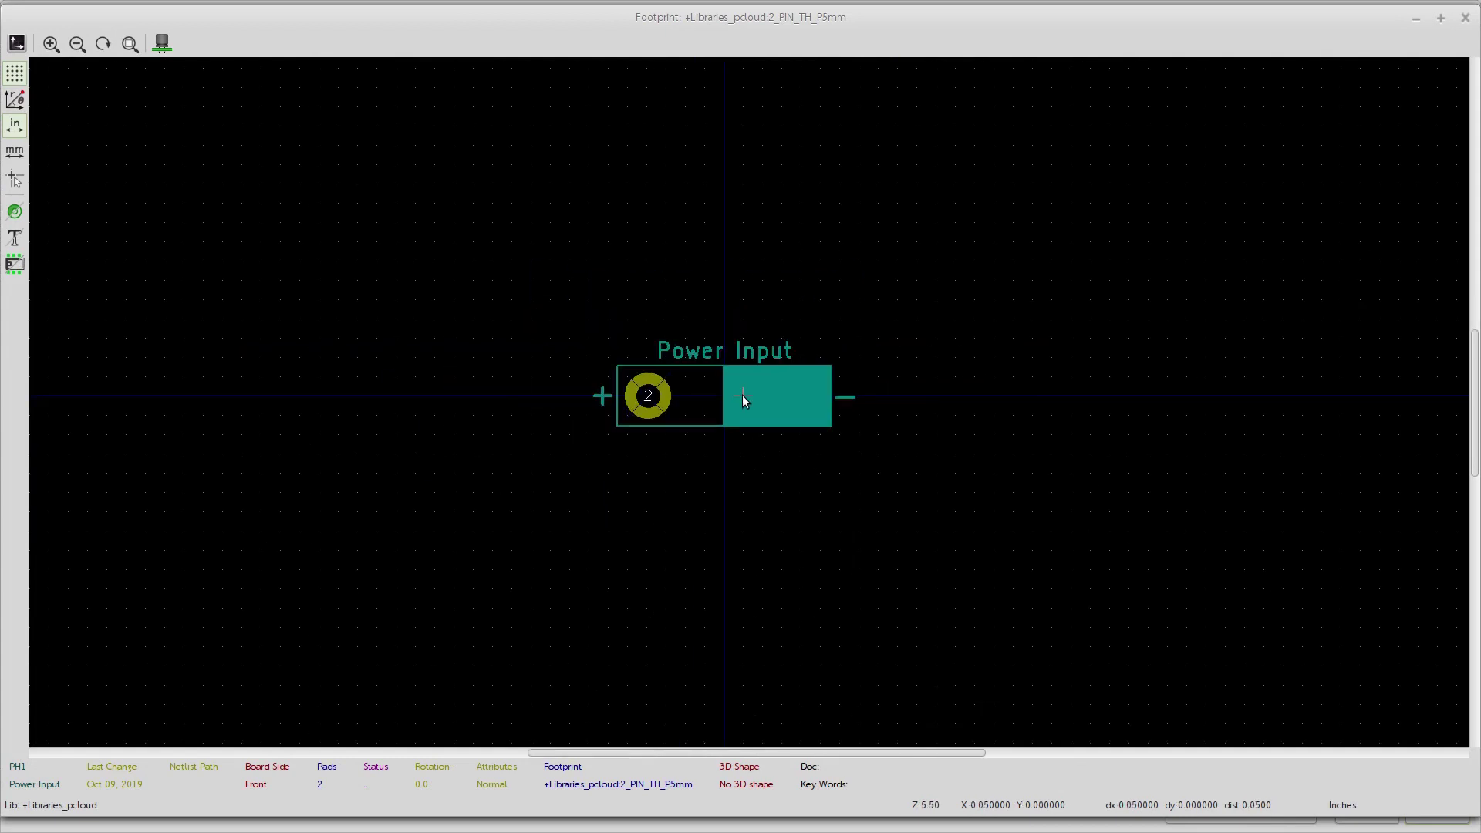
{"action": "scroll", "coordinate": [742, 395], "scroll_direction": "up", "scroll_amount": 2}
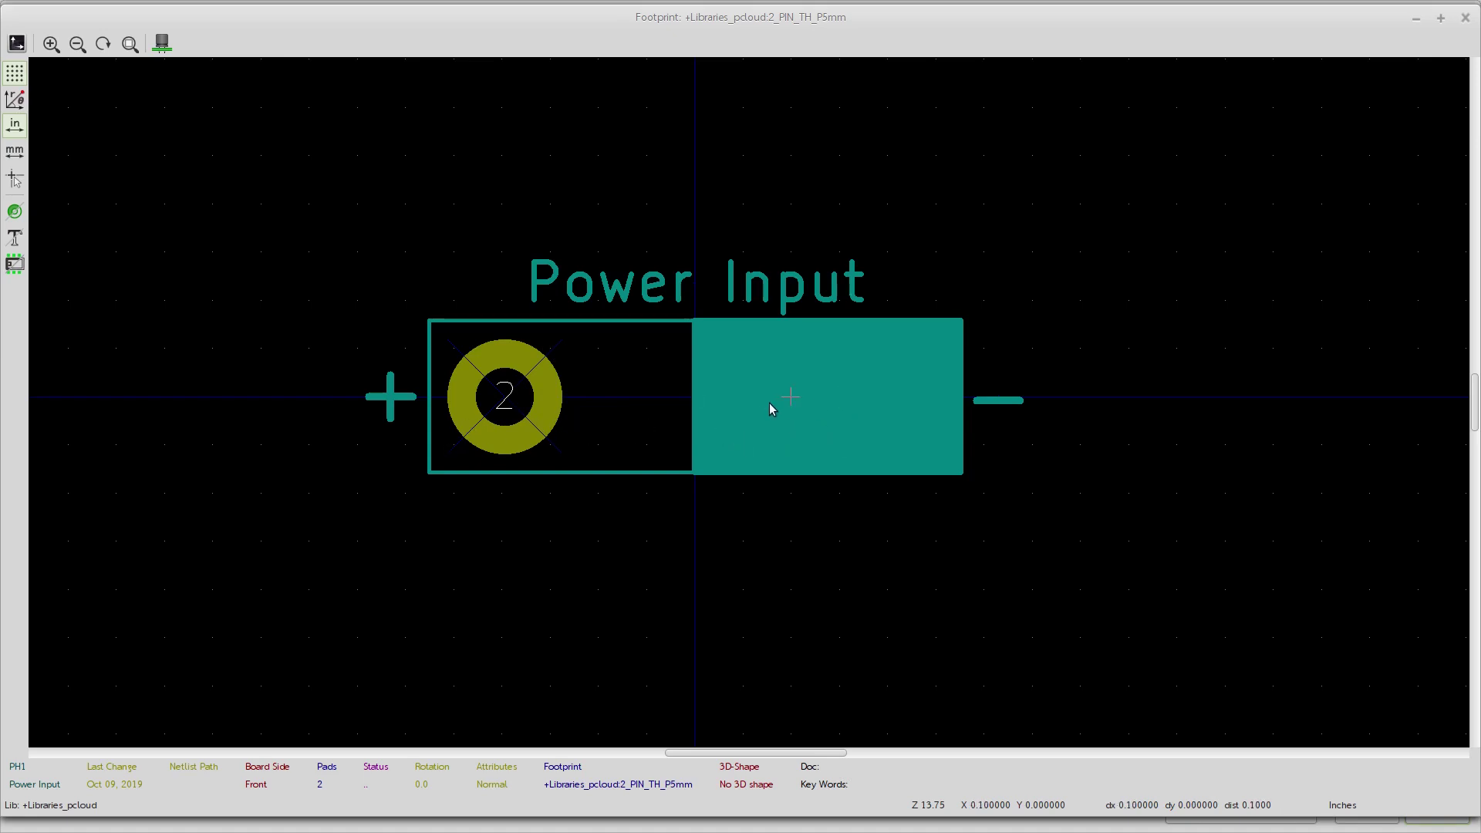
{"action": "left_click", "coordinate": [1466, 17]}
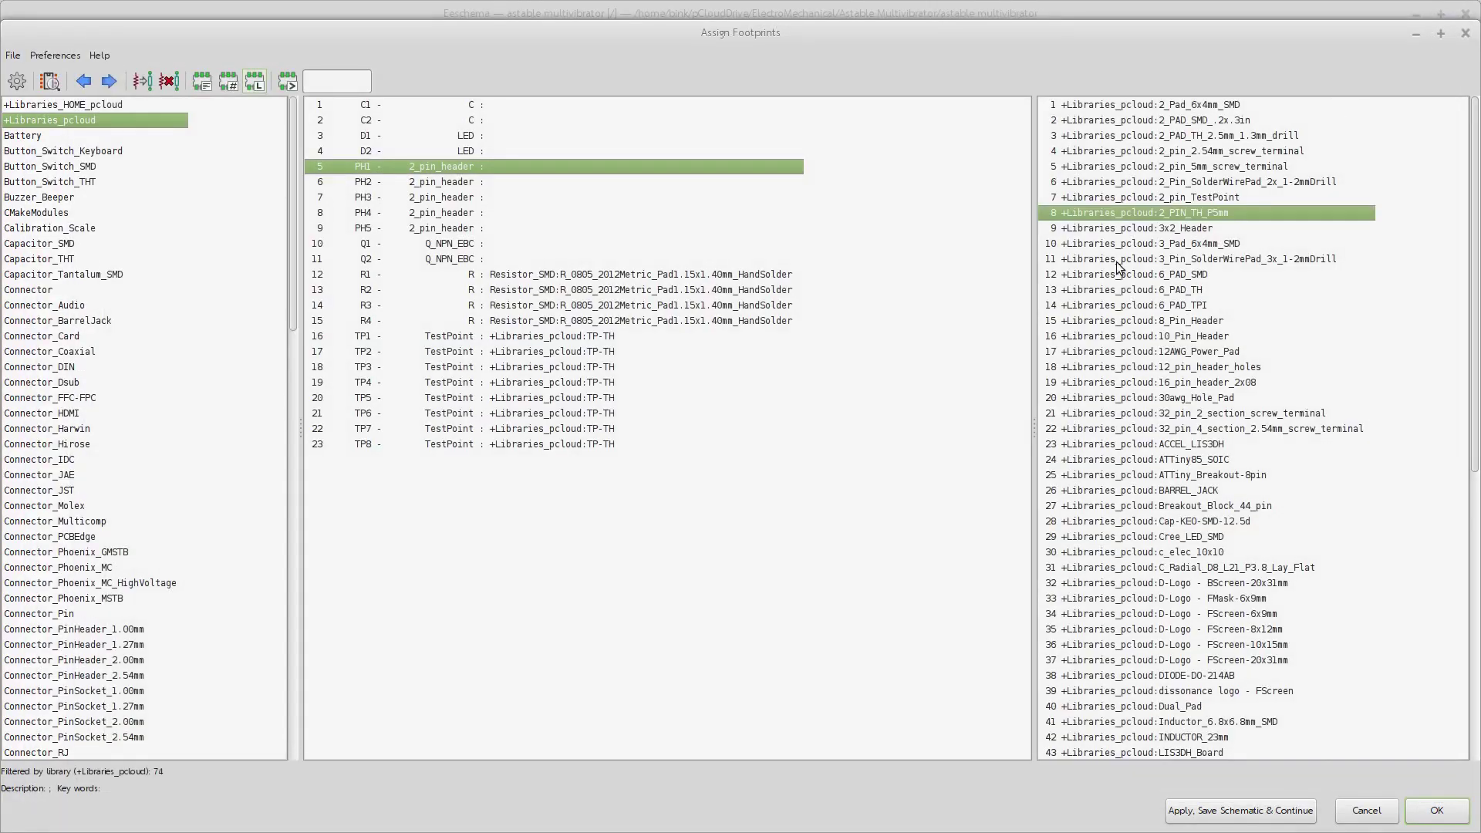
- Assign the 2_PIN_TH_P5mm footprint to PH1, and save the assignments to the schematic before returning to it
{"action": "double_click", "coordinate": [1085, 213]}
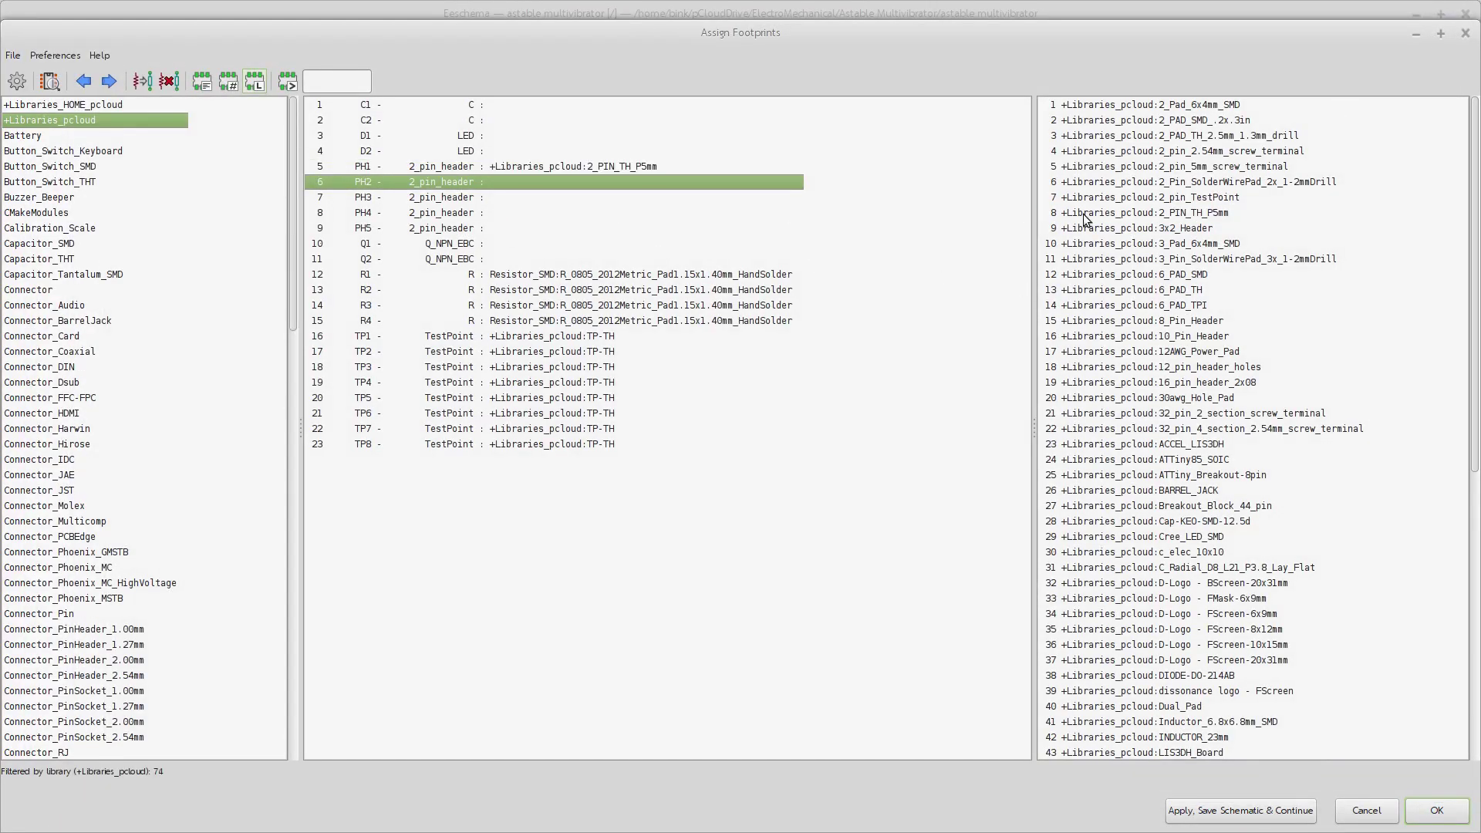
{"action": "left_click", "coordinate": [1214, 808]}
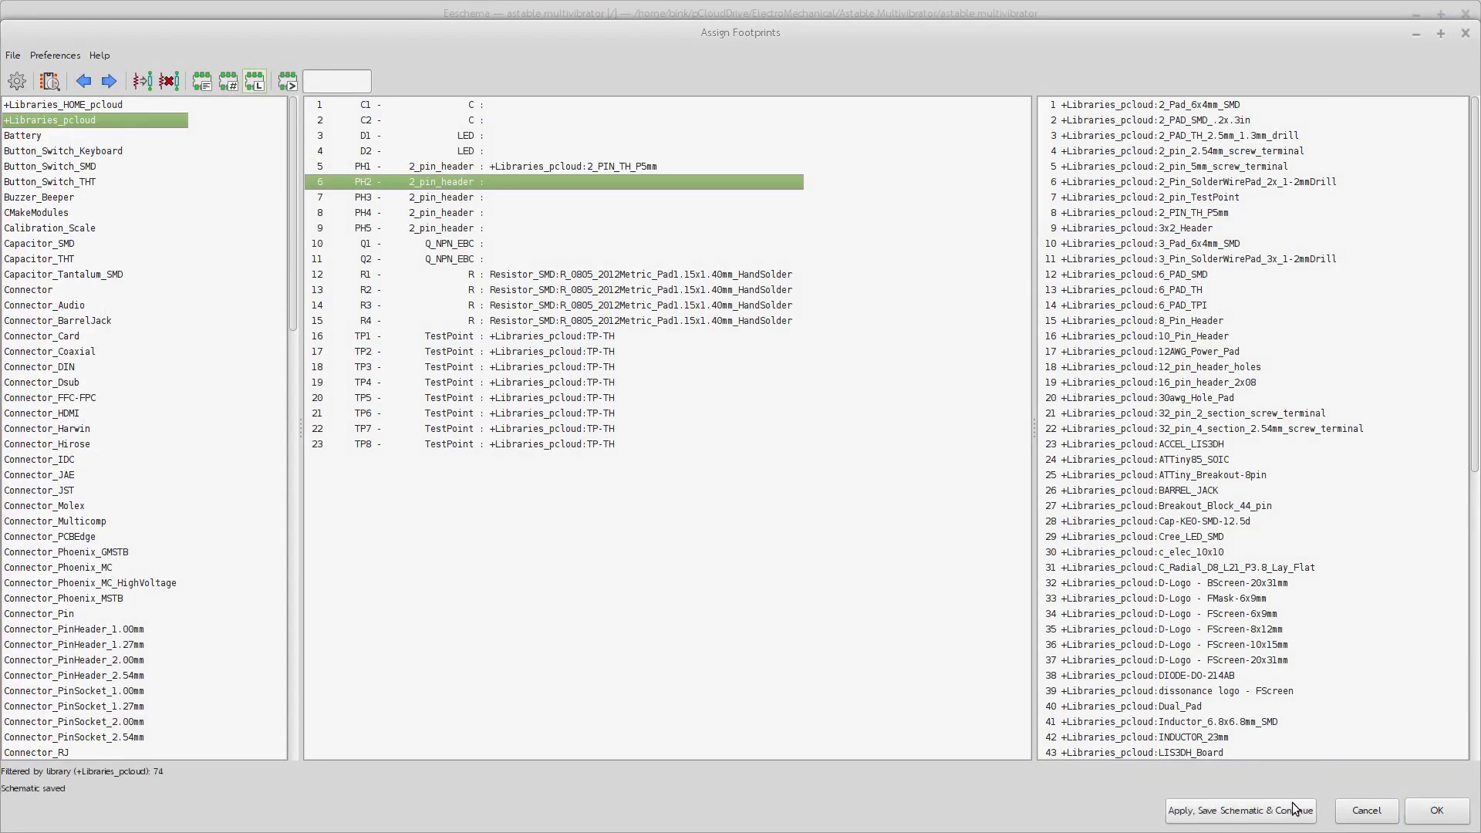
{"action": "left_click", "coordinate": [1436, 809]}
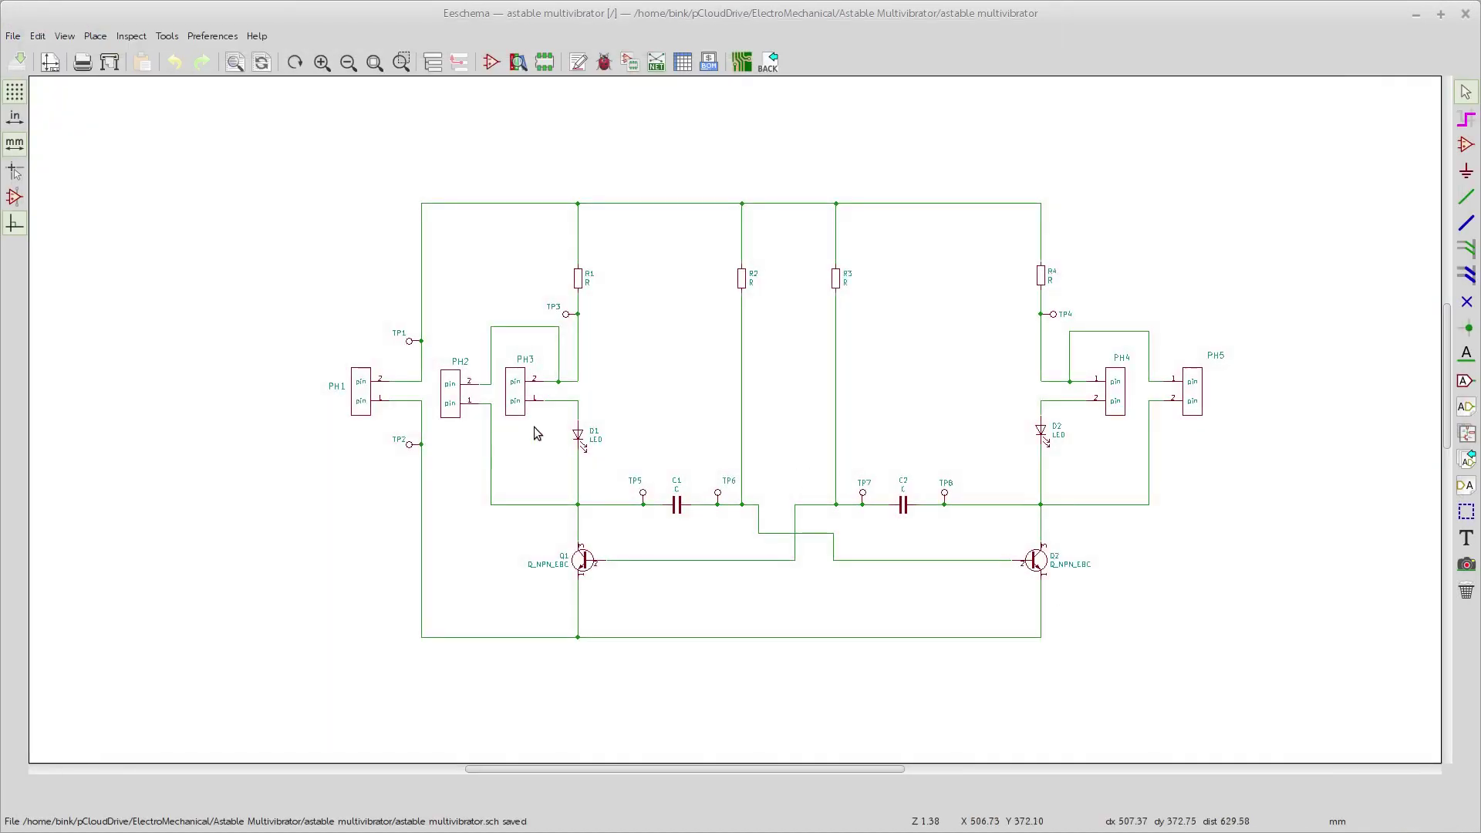
- Open PH1's symbol properties in the schematic to check its assigned footprint, and close them
{"action": "scroll", "coordinate": [365, 399], "scroll_direction": "up", "scroll_amount": 3}
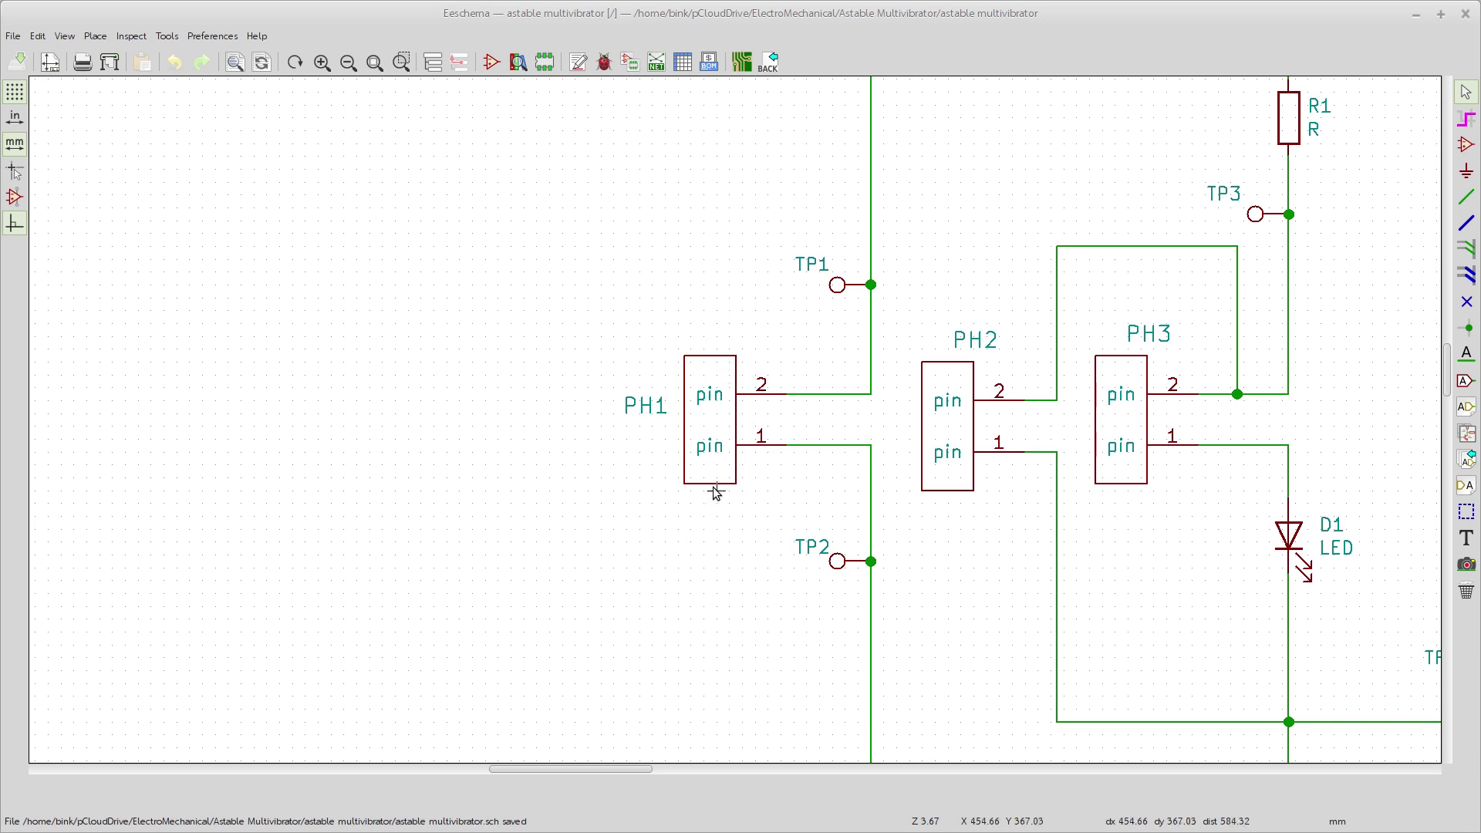
{"action": "double_click", "coordinate": [710, 406]}
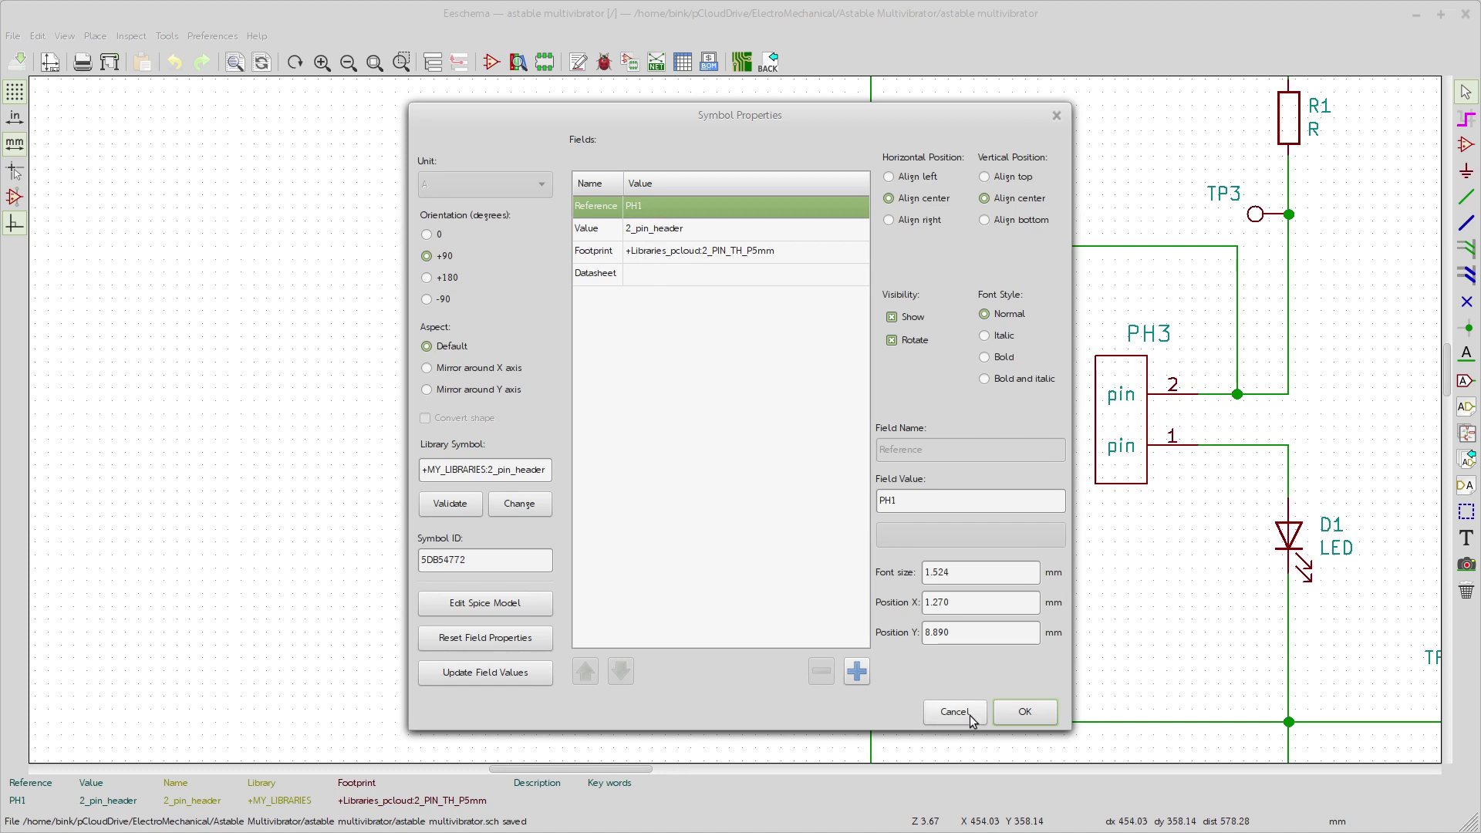
{"action": "left_click", "coordinate": [1010, 714]}
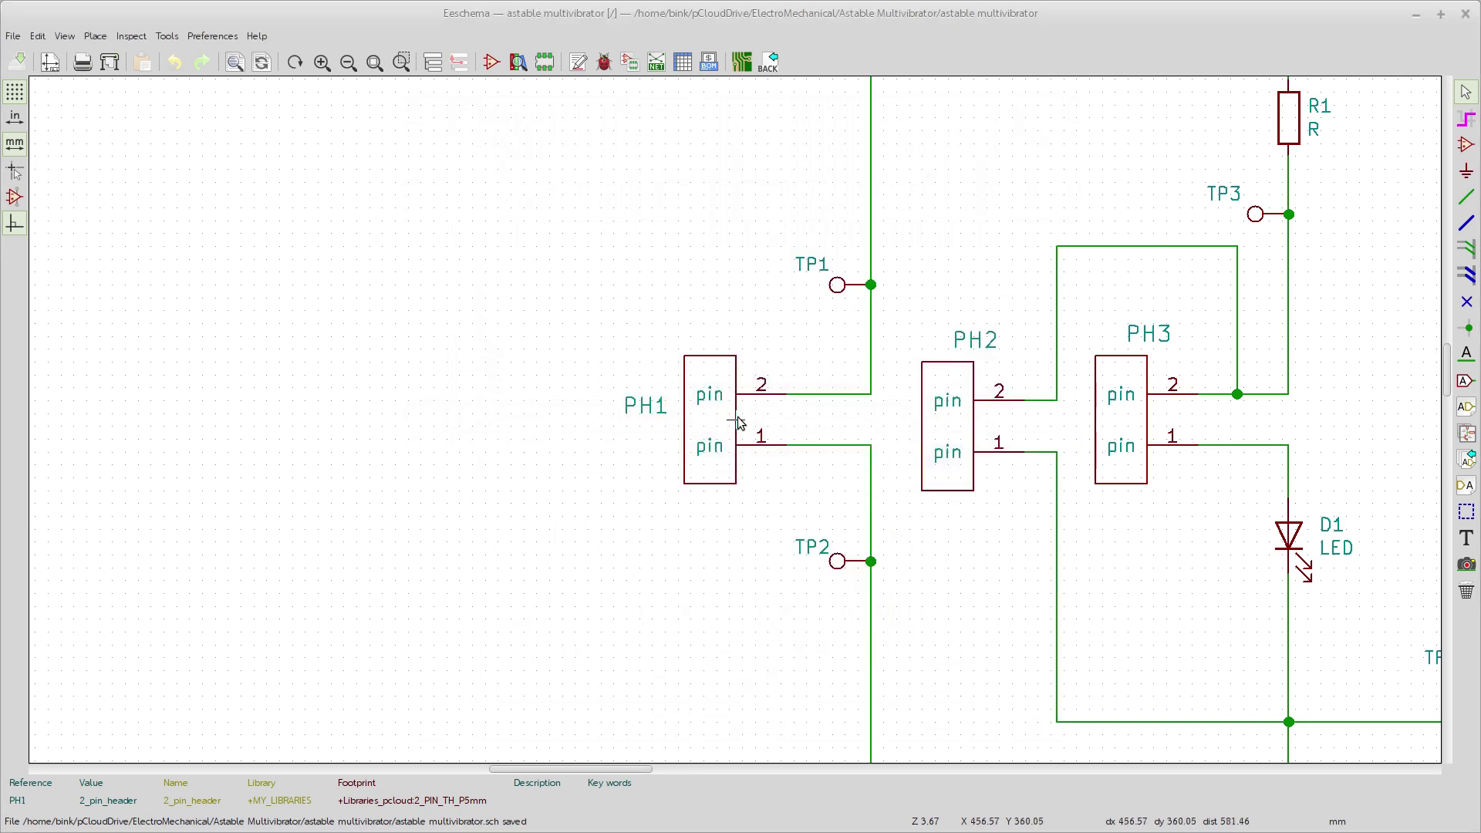
{"action": "scroll", "coordinate": [728, 370], "scroll_direction": "down", "scroll_amount": 4}
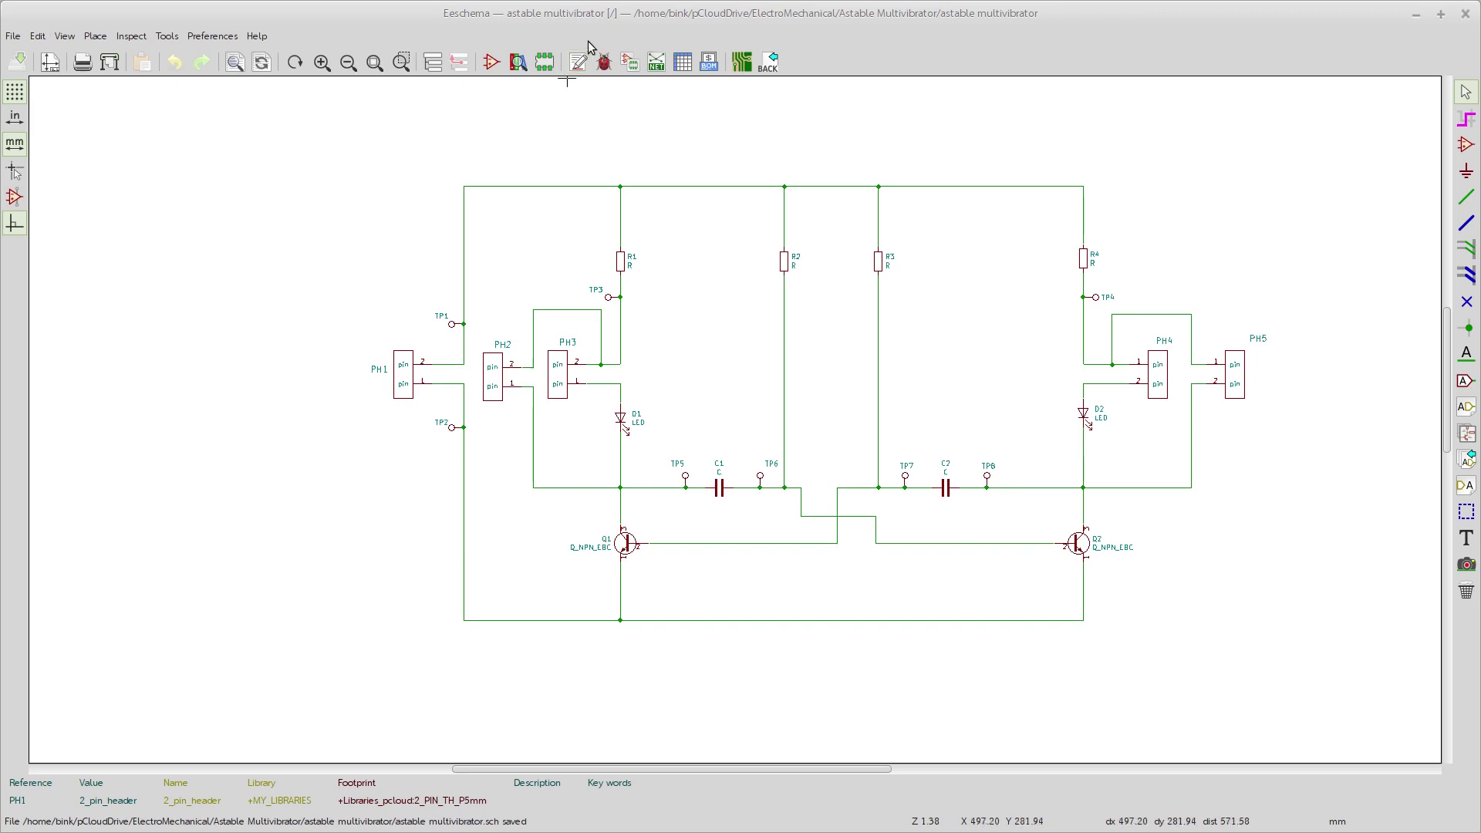
- Reopen the footprint assignment, browse +Libraries_pcloud, preview the Solder_Jumper footprint and close the preview
{"action": "left_click", "coordinate": [628, 67]}
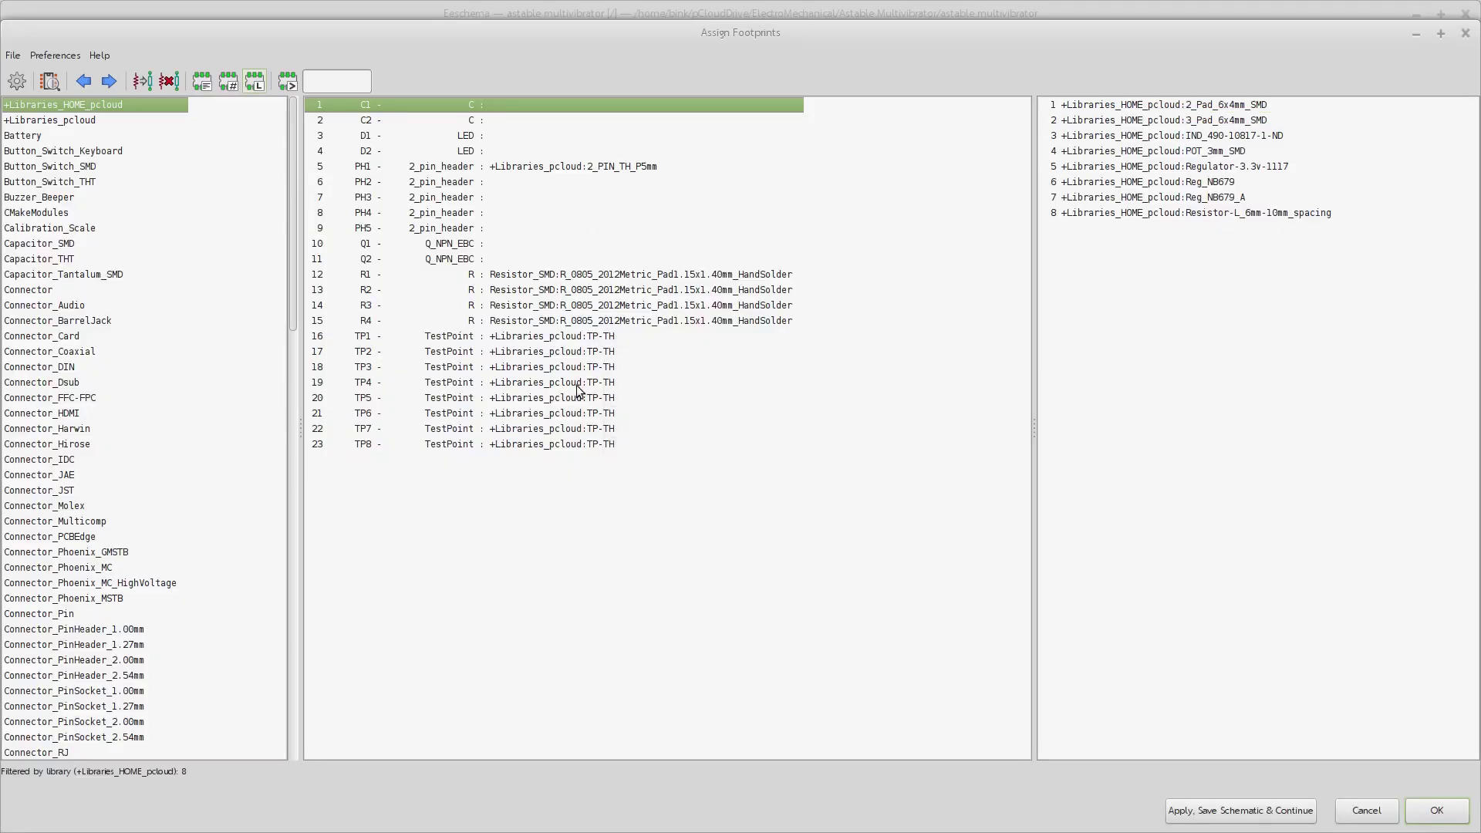
{"action": "left_click", "coordinate": [57, 122]}
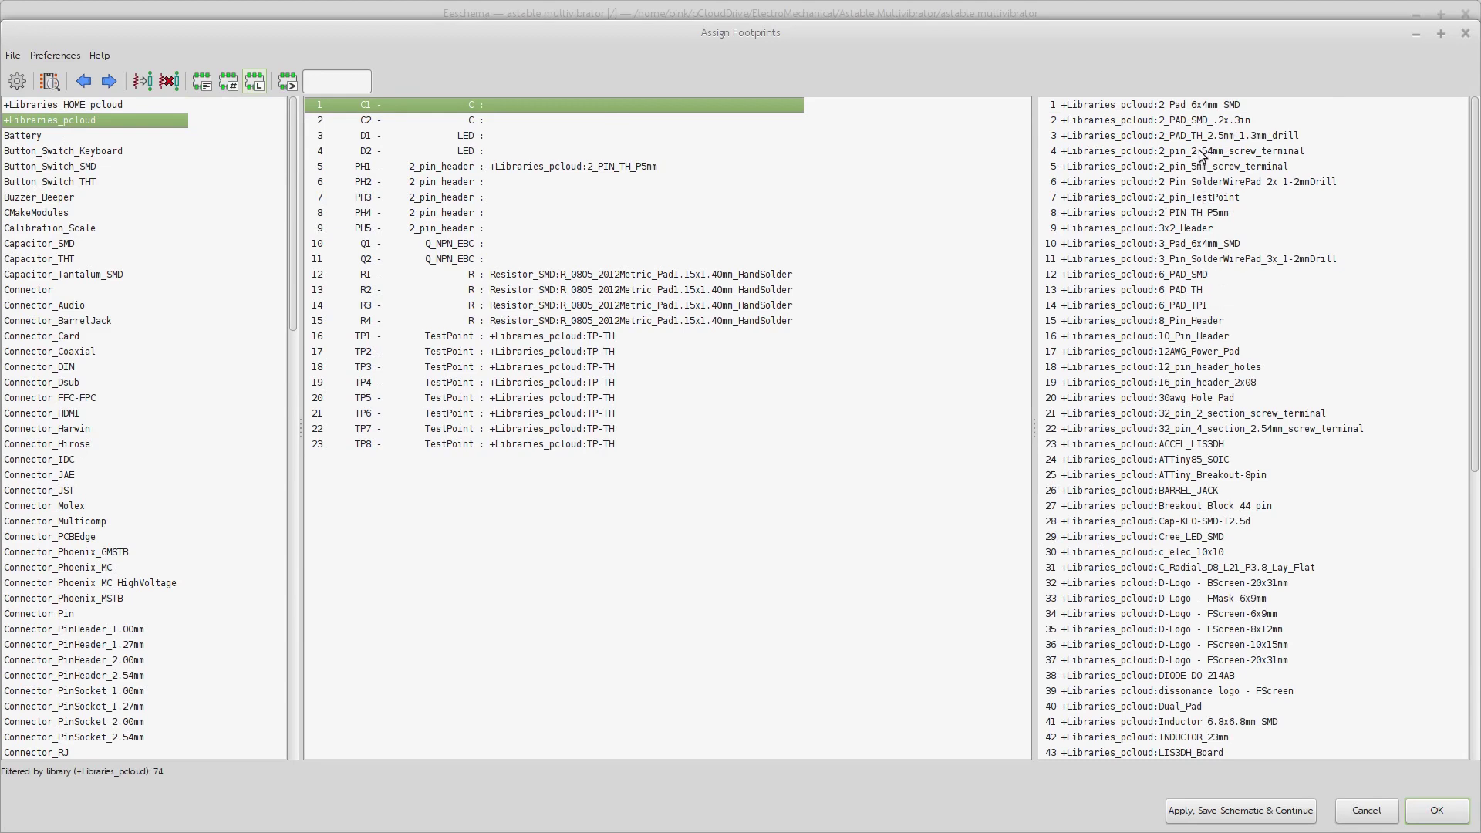
{"action": "left_click", "coordinate": [1187, 428]}
{"action": "scroll", "coordinate": [1199, 413], "scroll_direction": "down", "scroll_amount": 5}
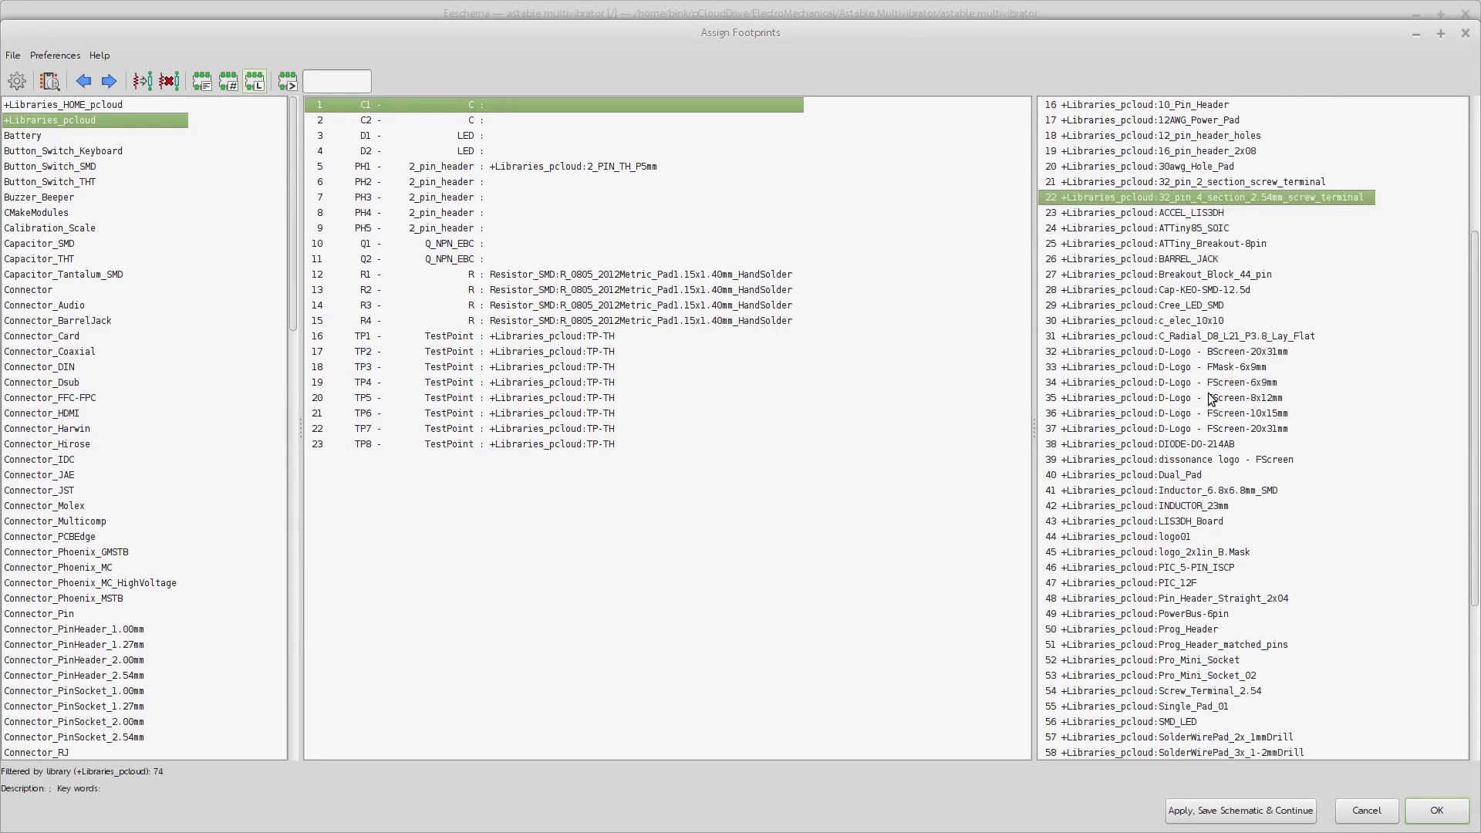
{"action": "scroll", "coordinate": [1211, 399], "scroll_direction": "down", "scroll_amount": 6}
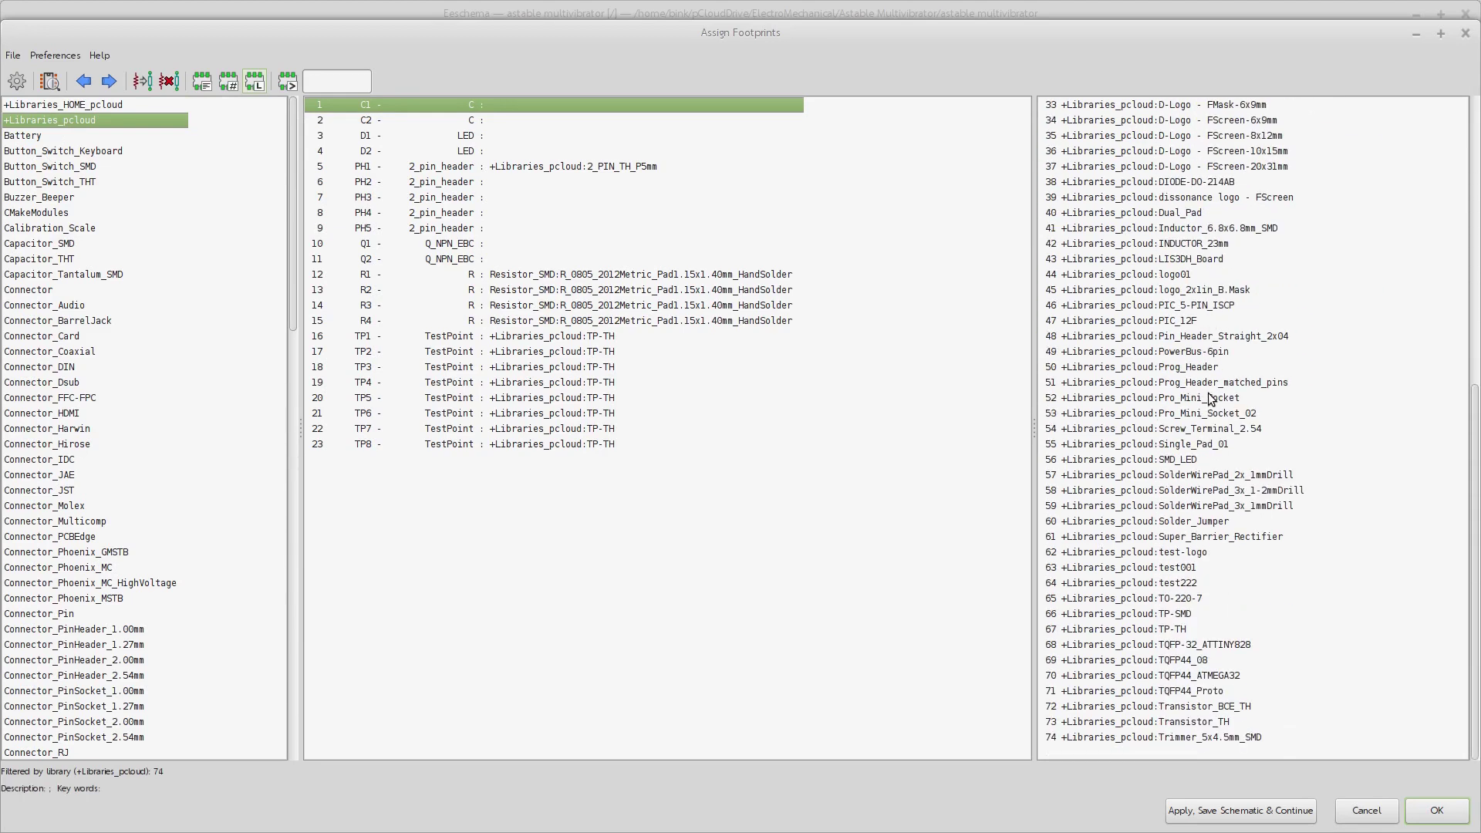
{"action": "left_click", "coordinate": [1192, 523]}
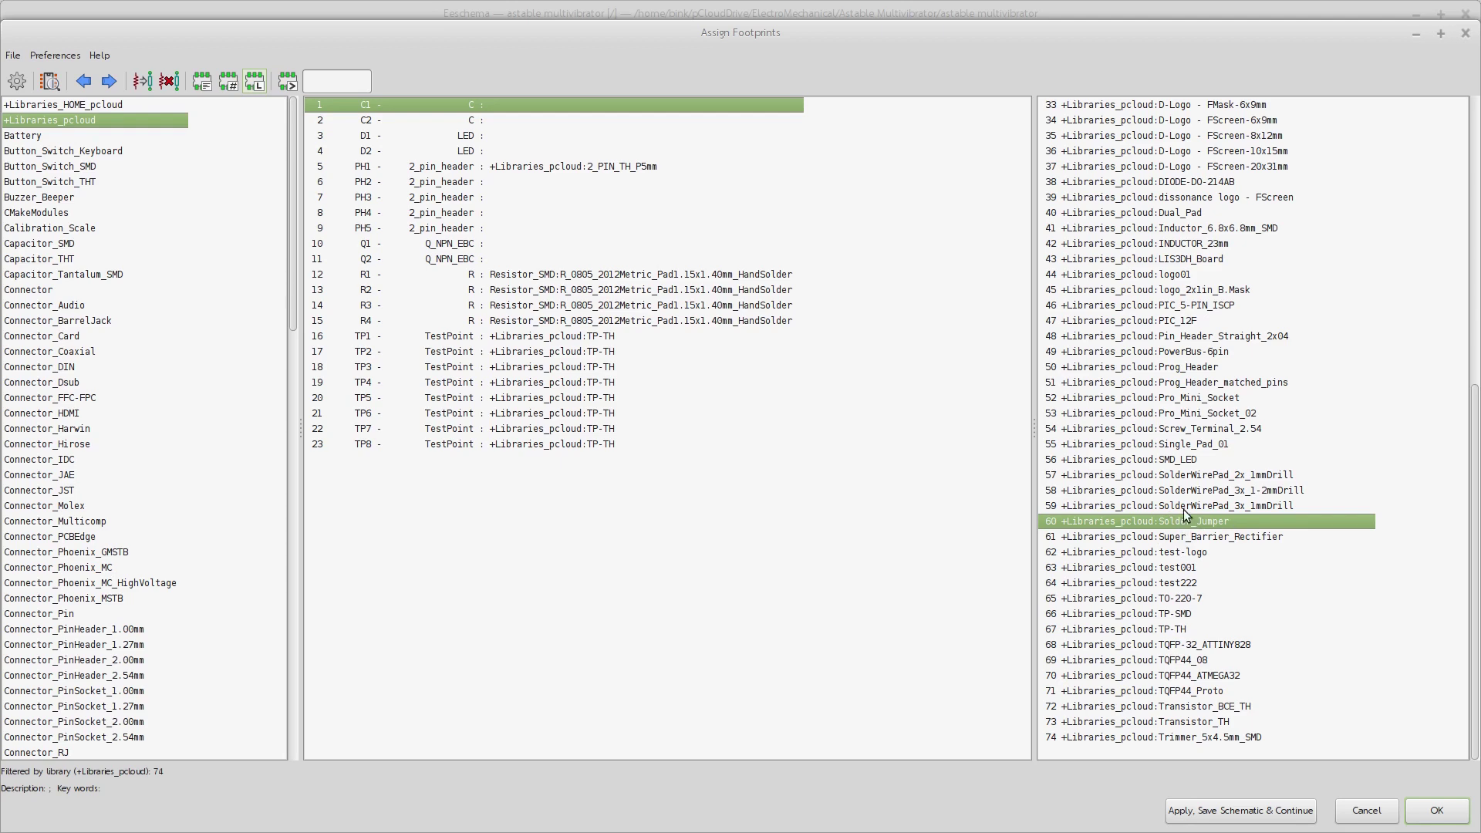
{"action": "left_click", "coordinate": [49, 81]}
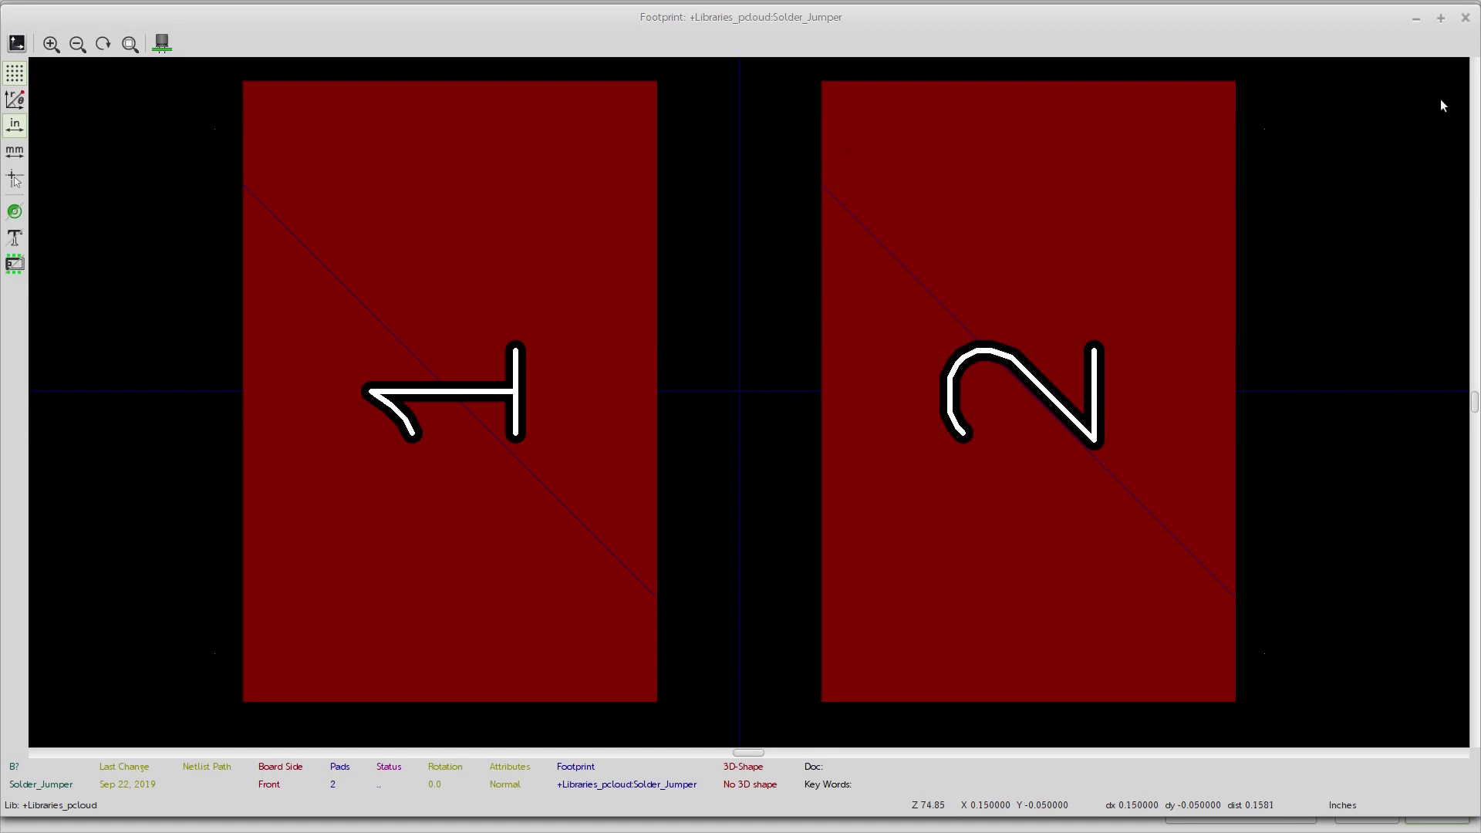
{"action": "left_click", "coordinate": [1465, 17]}
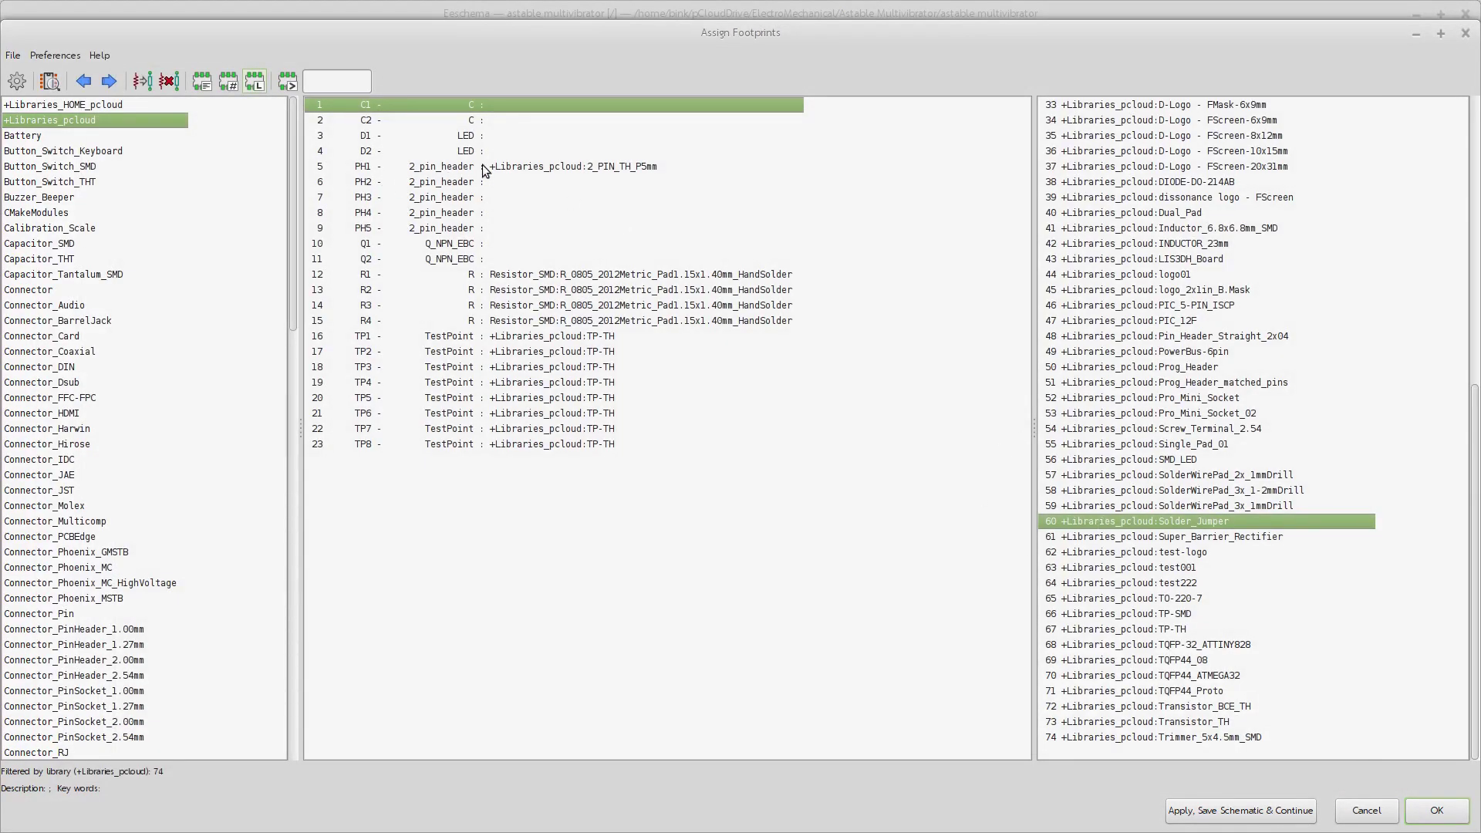
- Assign the Solder_Jumper footprint from +Libraries_pcloud to pin headers PH2 through PH5
{"action": "left_click", "coordinate": [437, 183]}
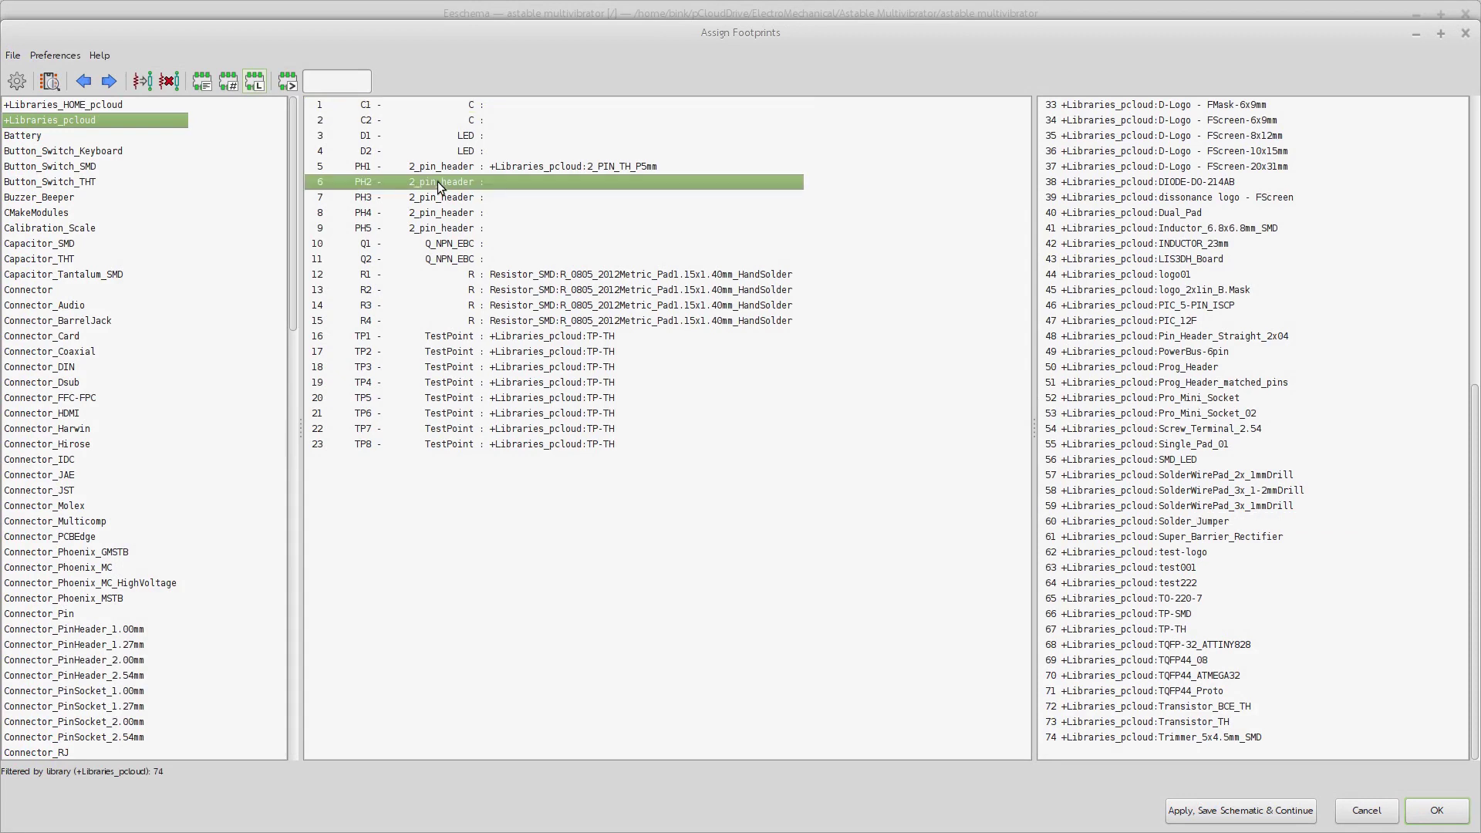
{"action": "left_click", "coordinate": [438, 228], "text": "shift"}
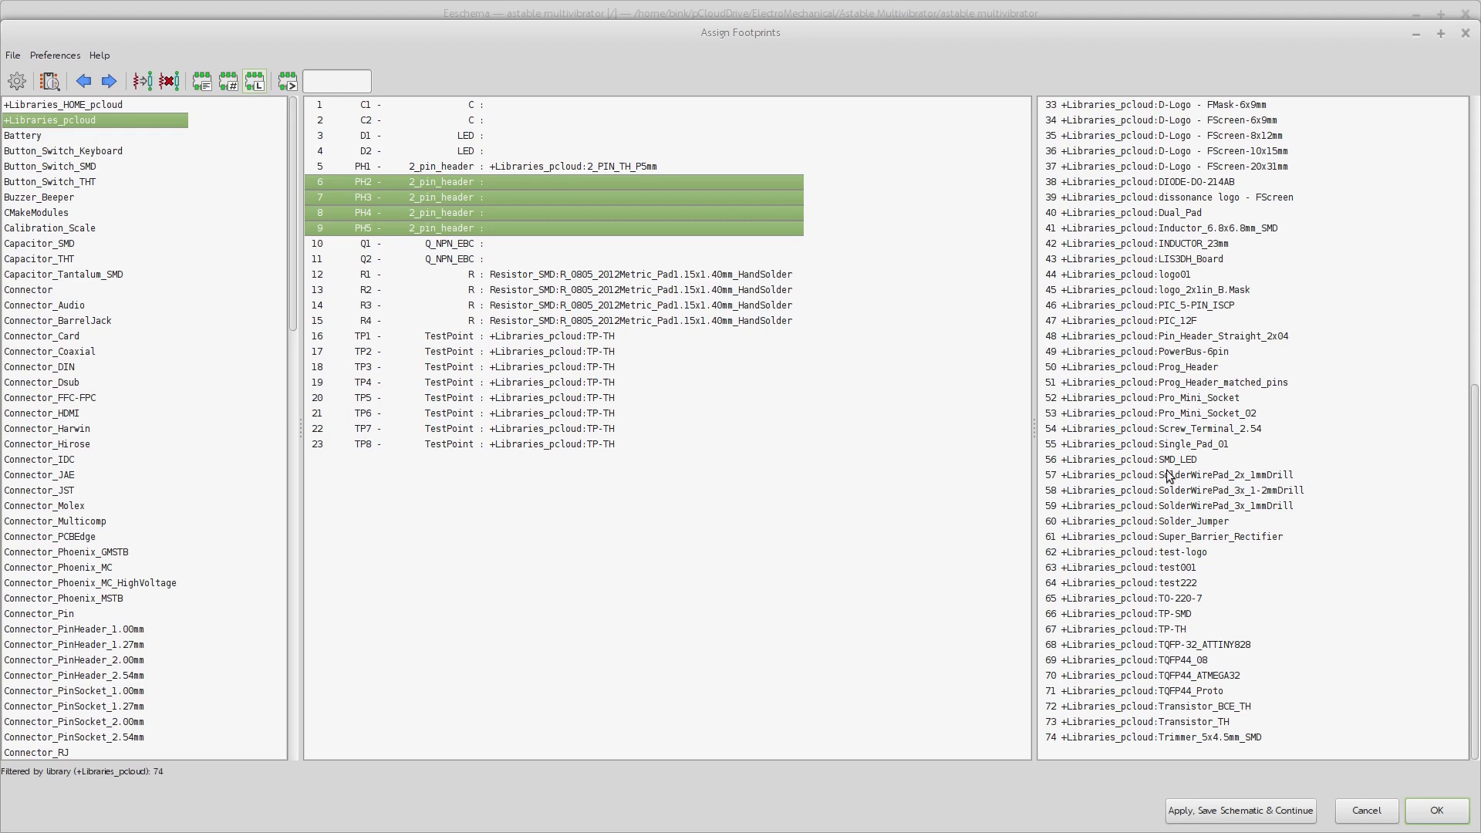
{"action": "double_click", "coordinate": [1178, 522]}
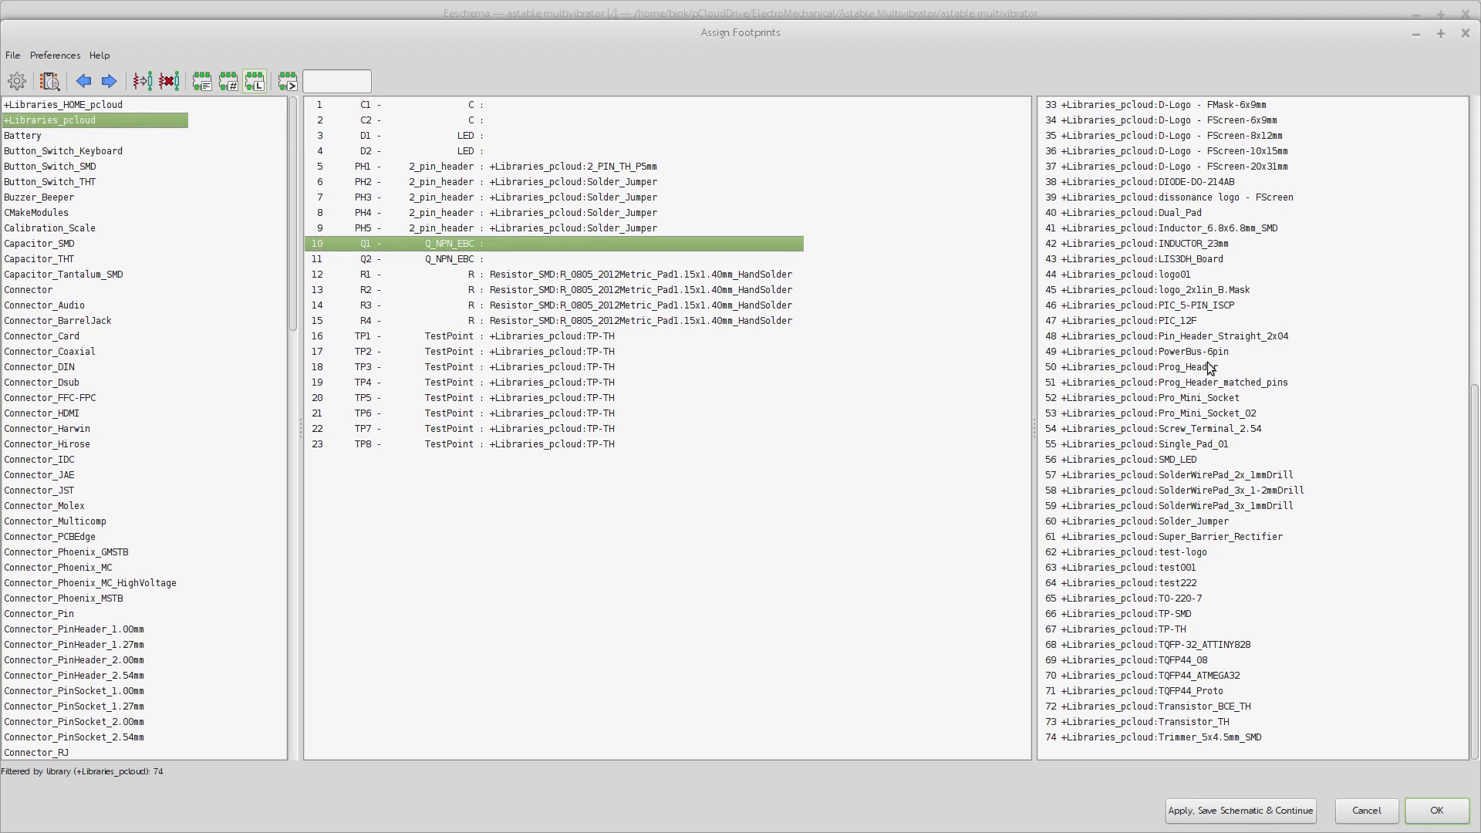
- Preview the Cree_LED_SMD footprint from +Libraries_pcloud, examining its pad numbering against the diode marking, and close the preview
{"action": "left_click", "coordinate": [1204, 337]}
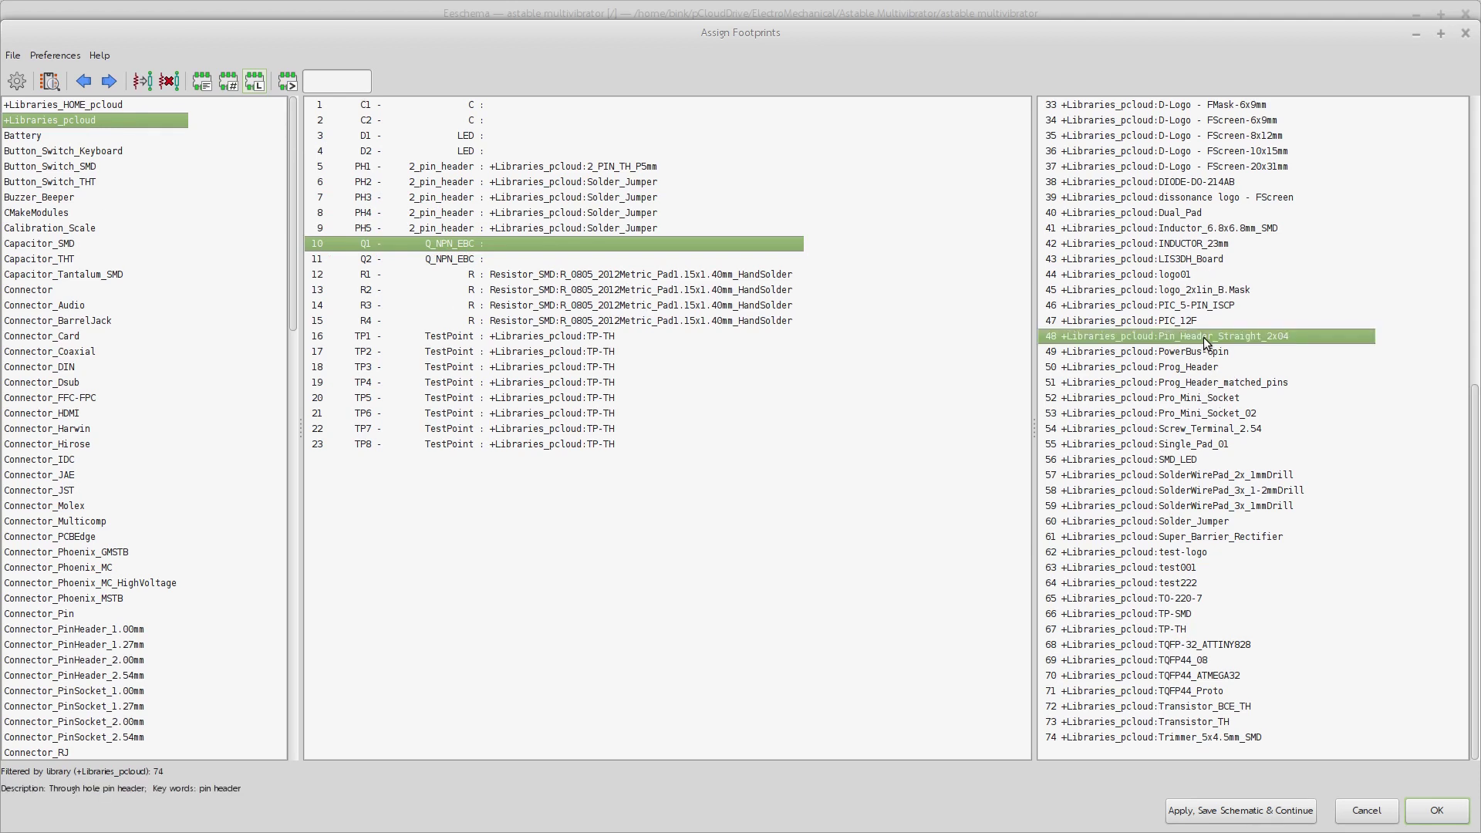
{"action": "scroll", "coordinate": [1236, 401], "scroll_direction": "up", "scroll_amount": 4}
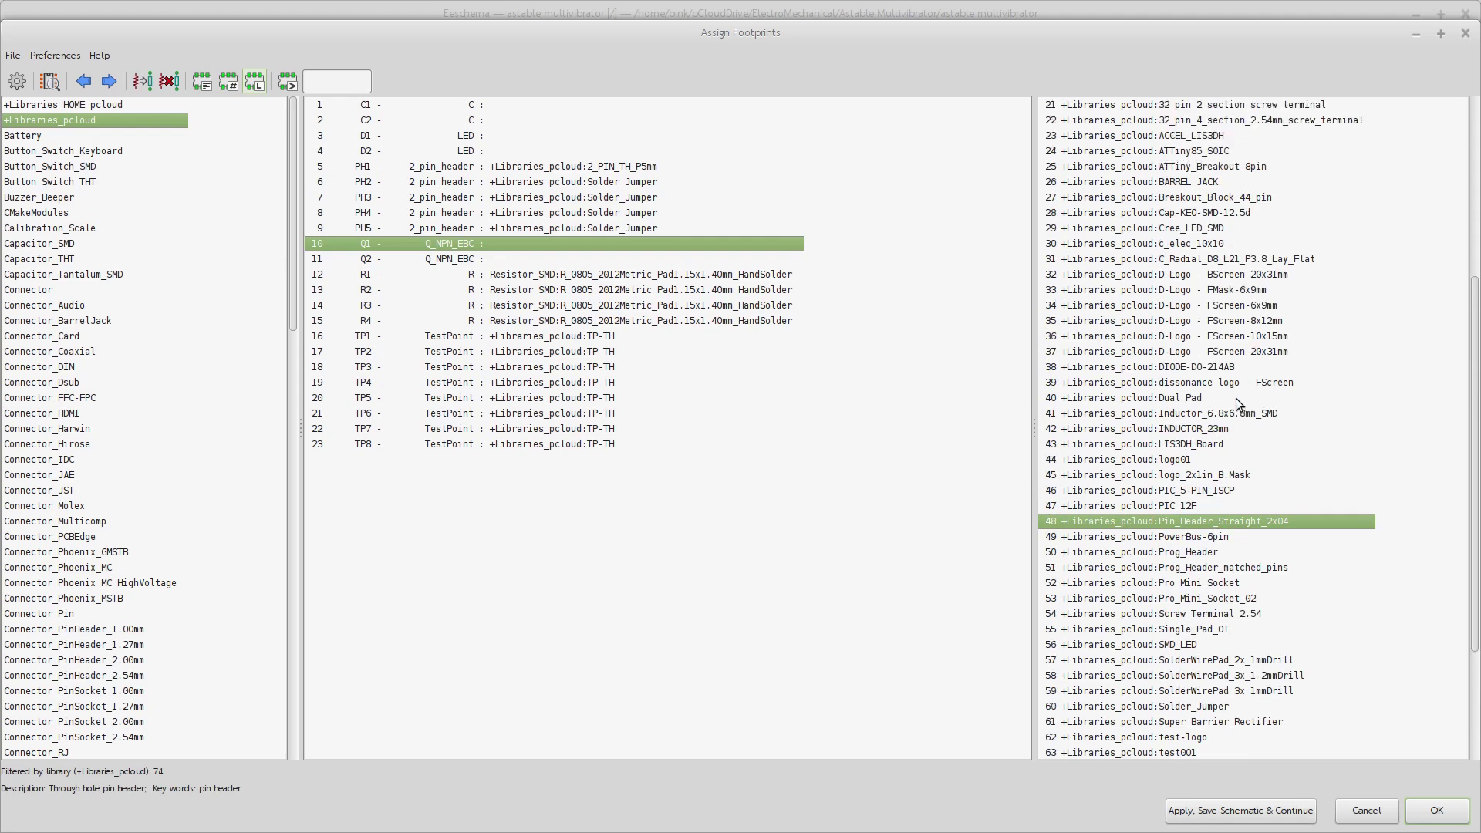
{"action": "left_click", "coordinate": [1179, 228]}
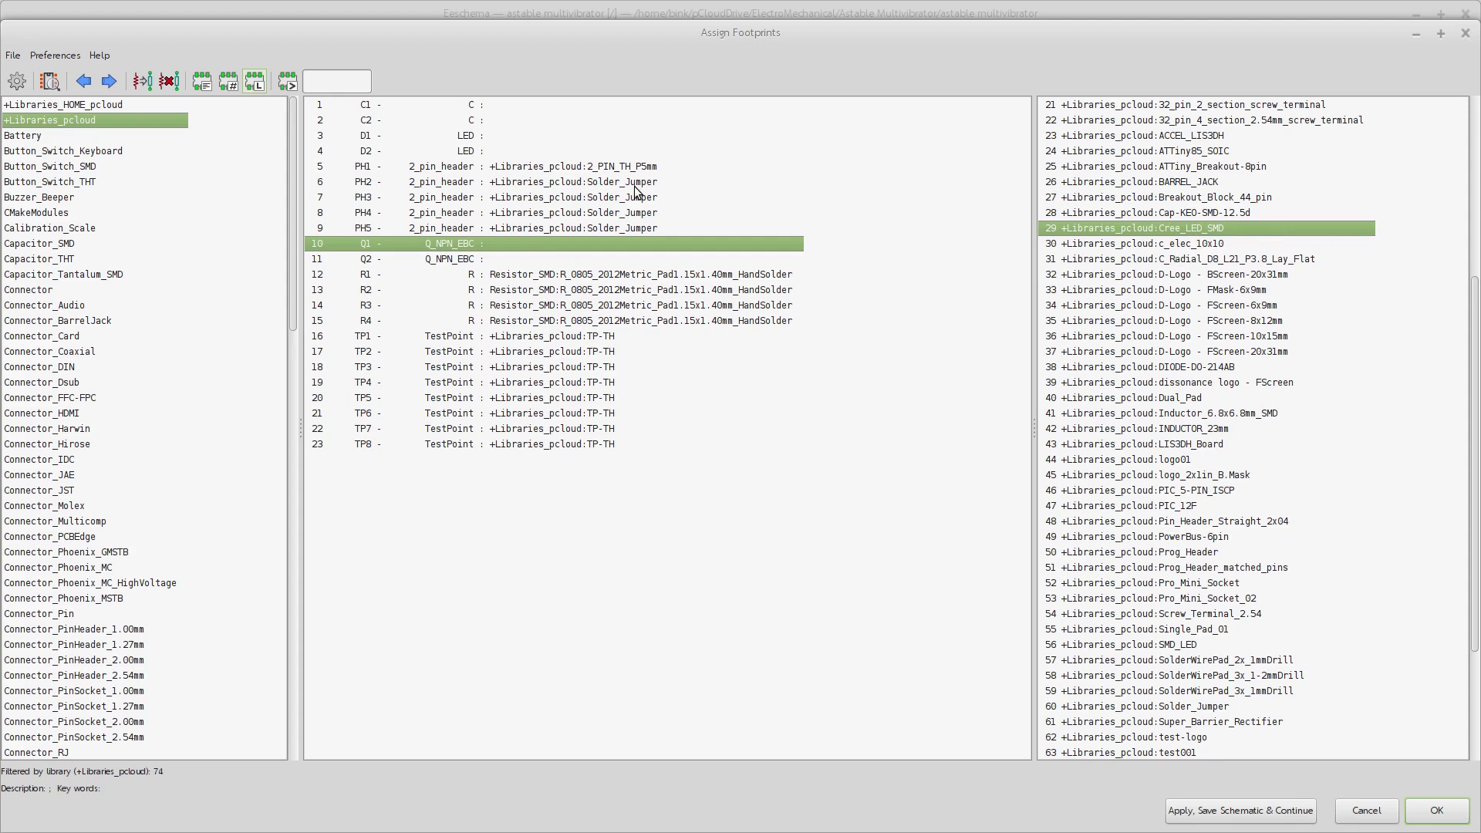
{"action": "left_click", "coordinate": [50, 81]}
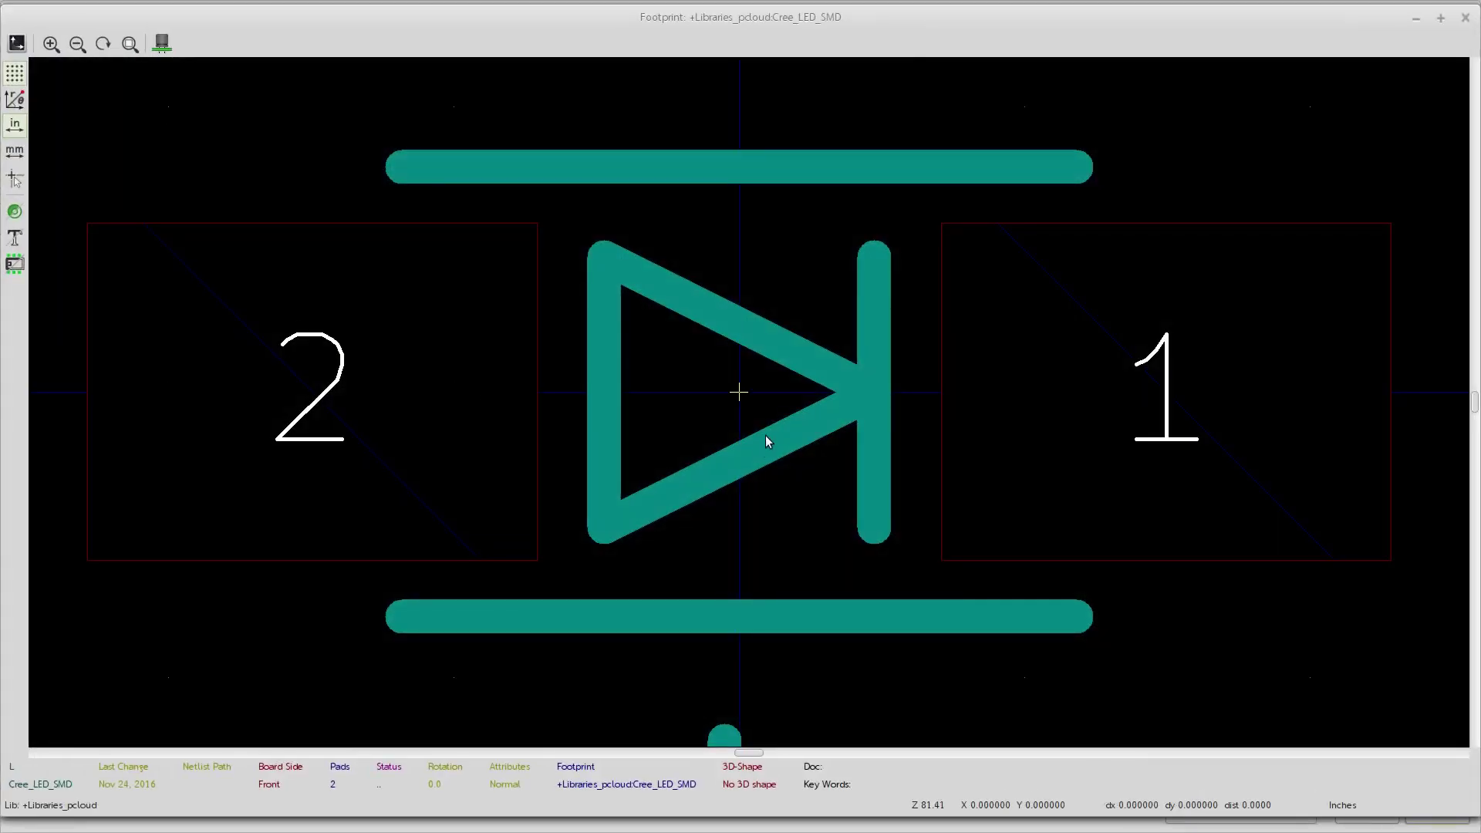
{"action": "key", "text": "Left"}
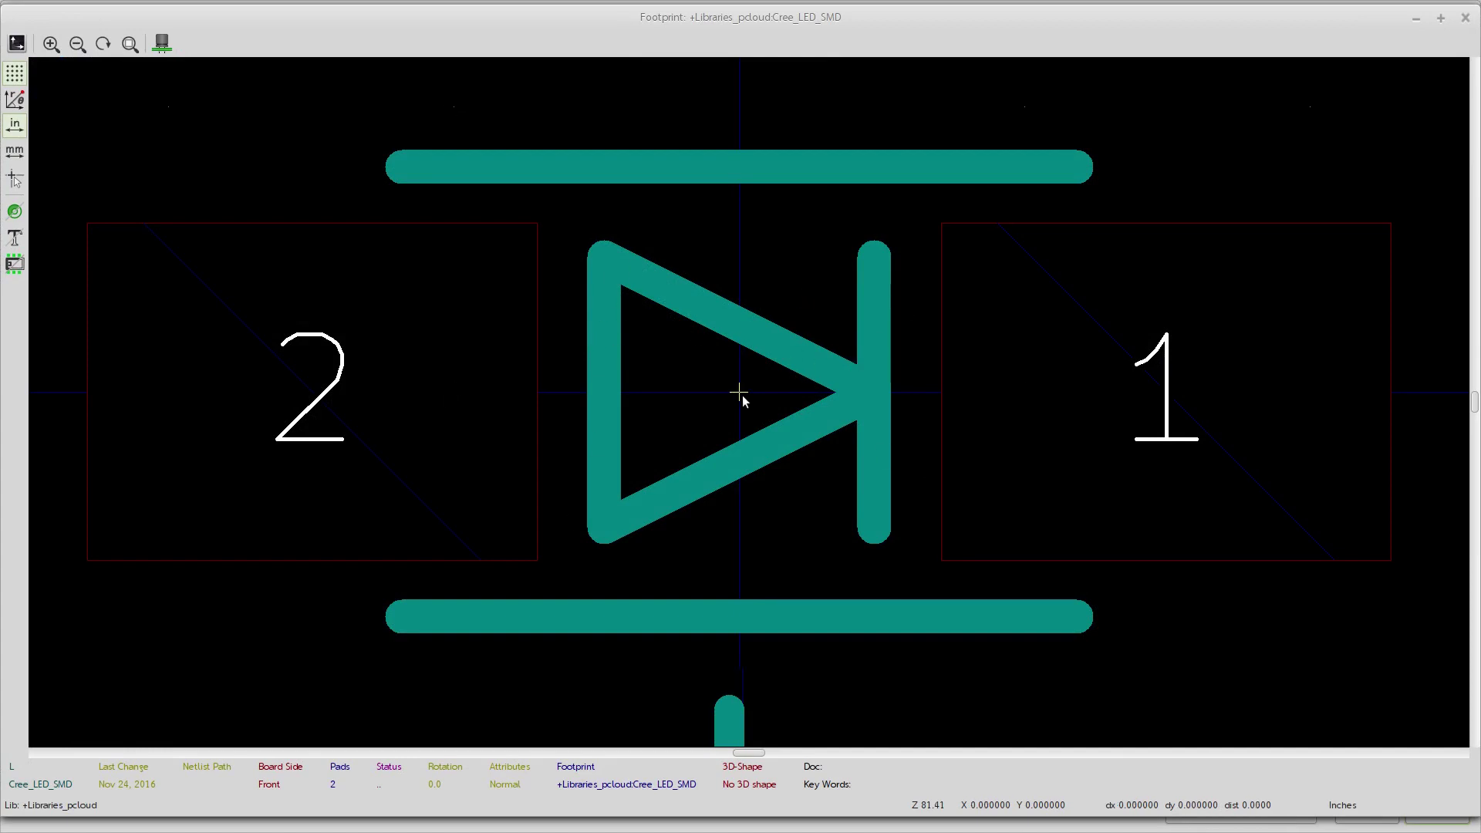
{"action": "scroll", "coordinate": [741, 395], "scroll_direction": "down", "scroll_amount": 5}
{"action": "scroll", "coordinate": [743, 397], "scroll_direction": "up", "scroll_amount": 3}
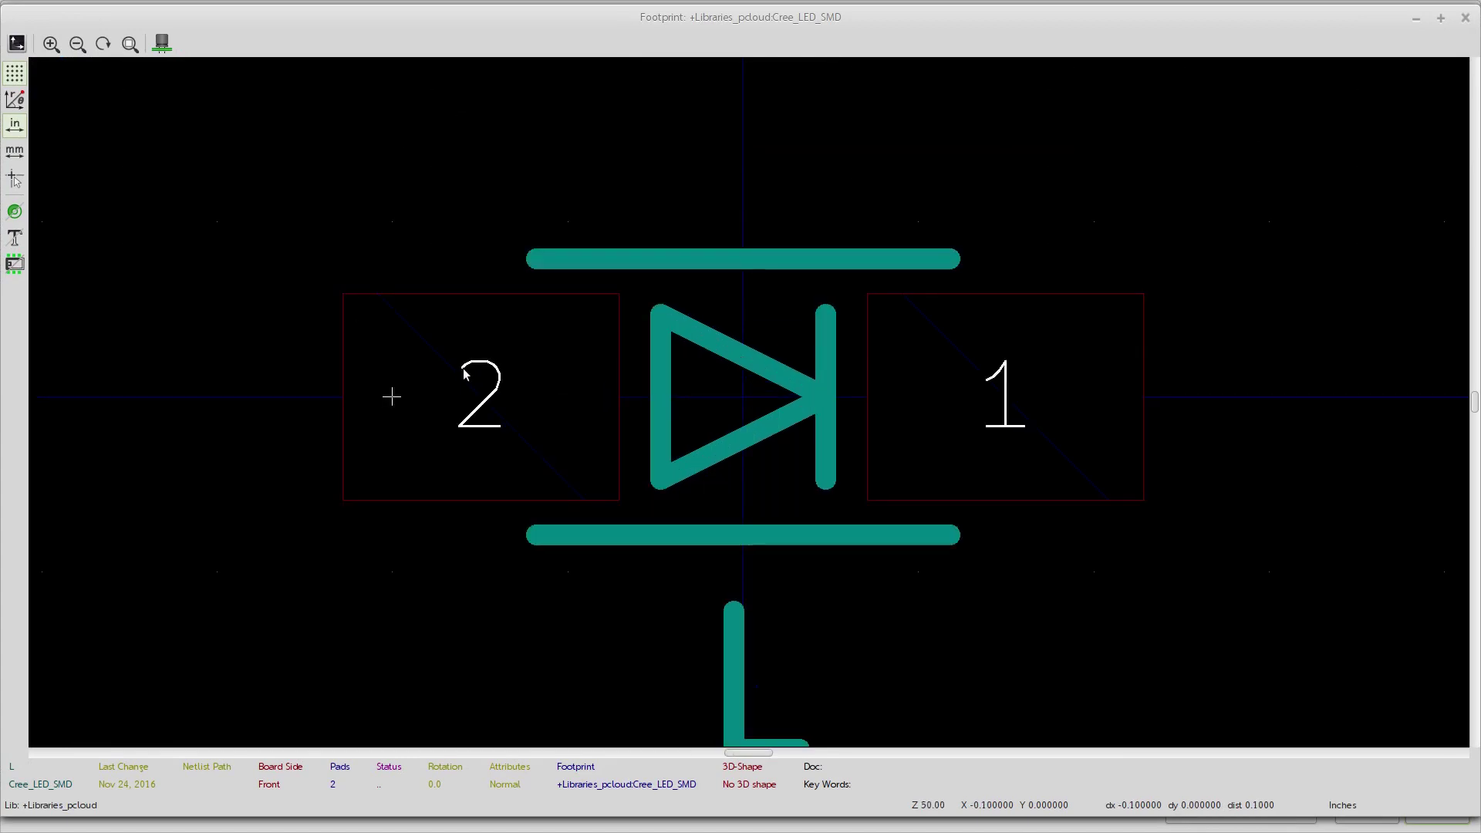
{"action": "scroll", "coordinate": [409, 401], "scroll_direction": "up", "scroll_amount": 1}
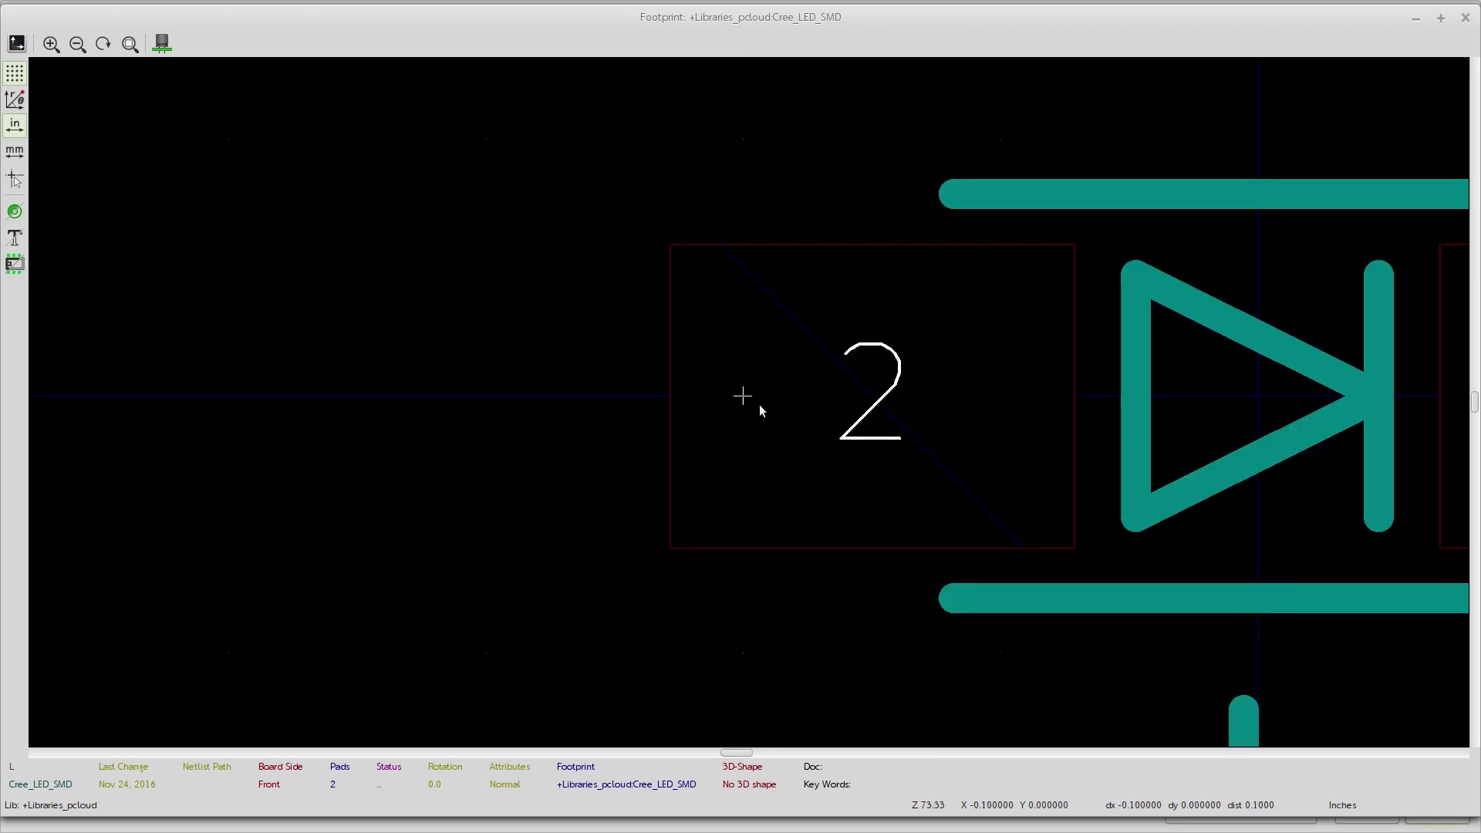
{"action": "scroll", "coordinate": [835, 451], "scroll_direction": "down", "scroll_amount": 2}
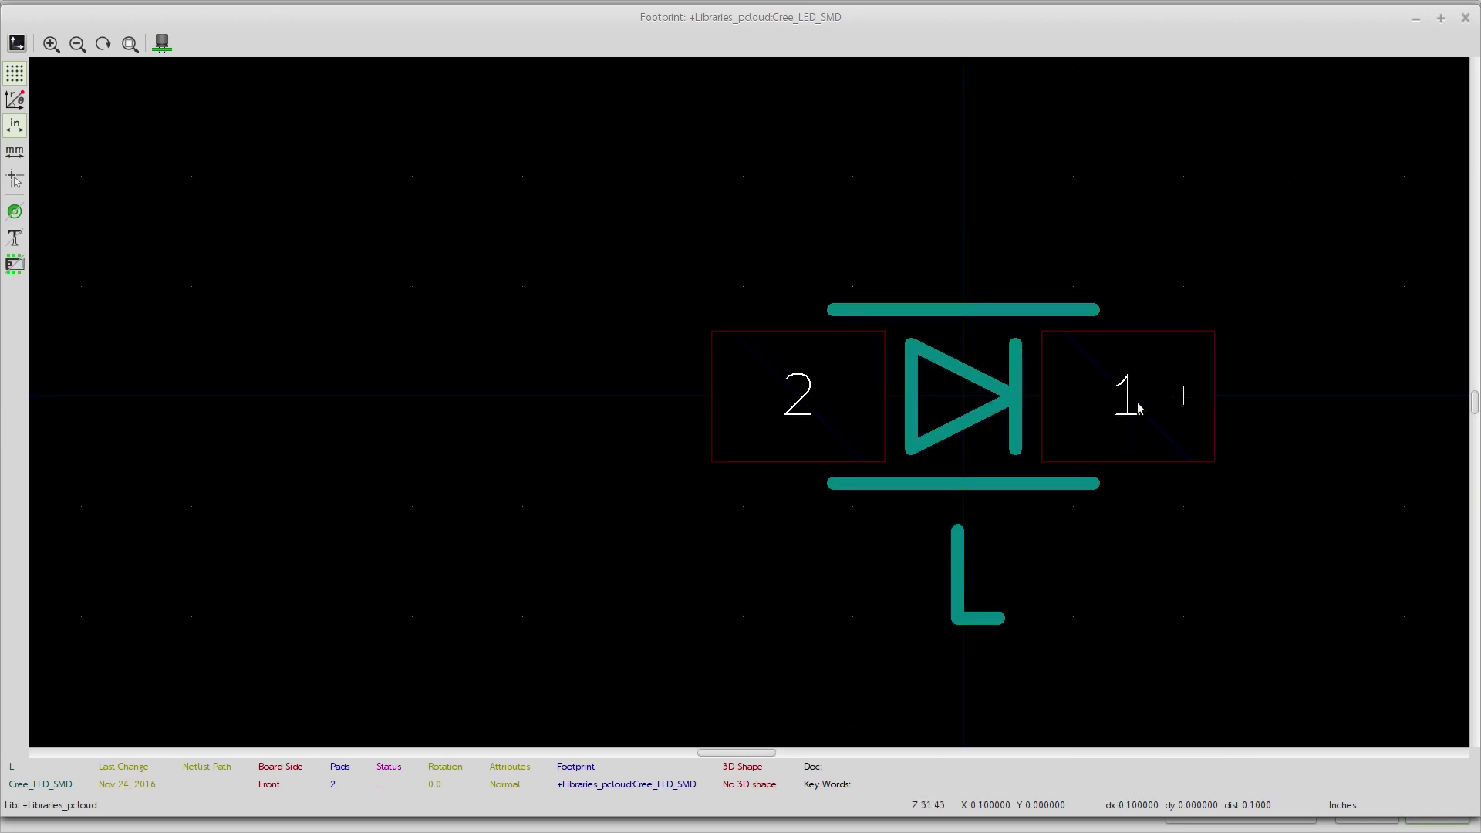
{"action": "left_click", "coordinate": [1464, 17]}
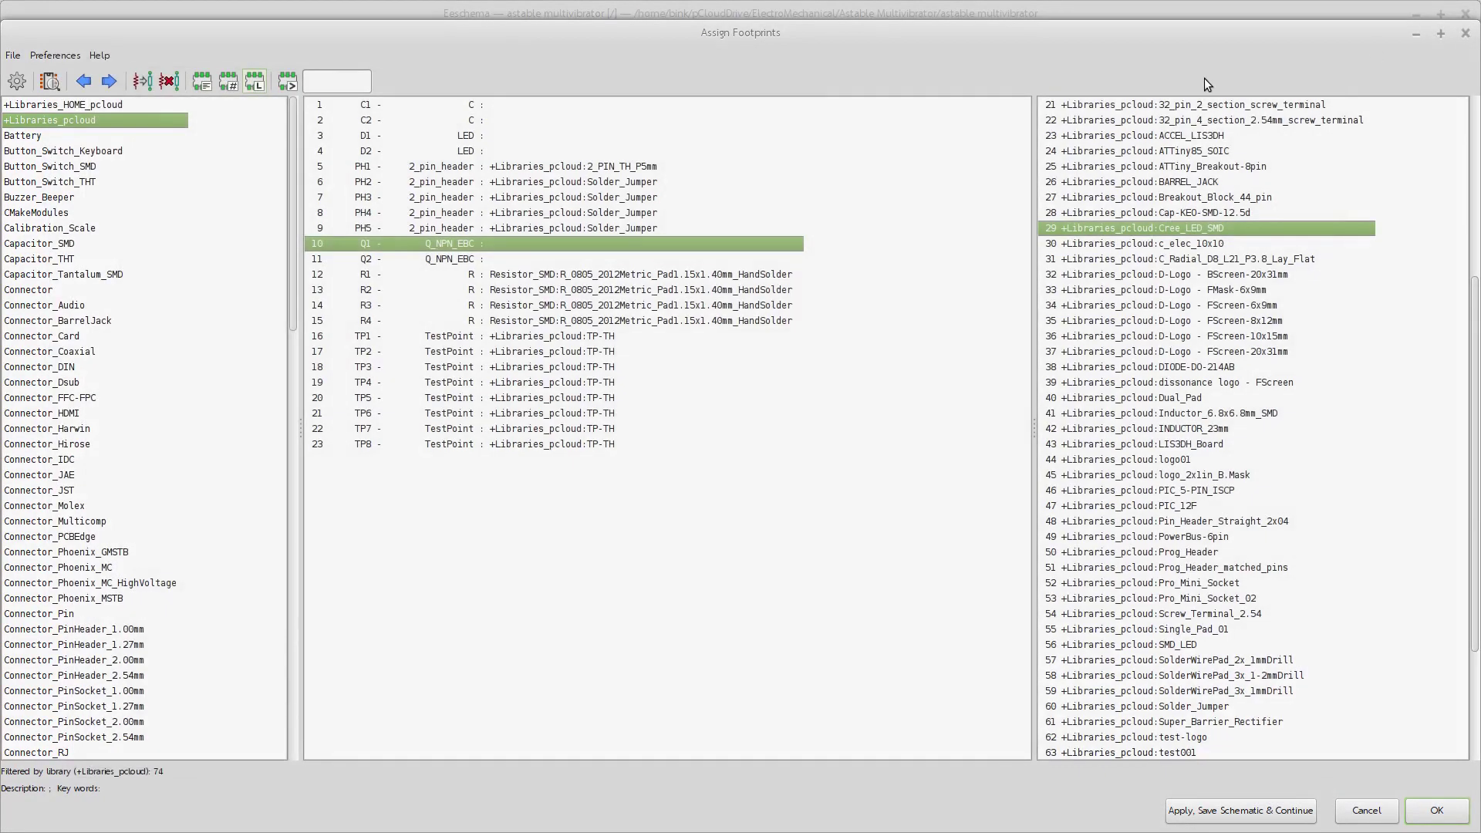
- Assign the Cree_LED_SMD footprint to LEDs D1 and D2, save the assignments to the schematic and return to it
{"action": "left_click", "coordinate": [436, 139]}
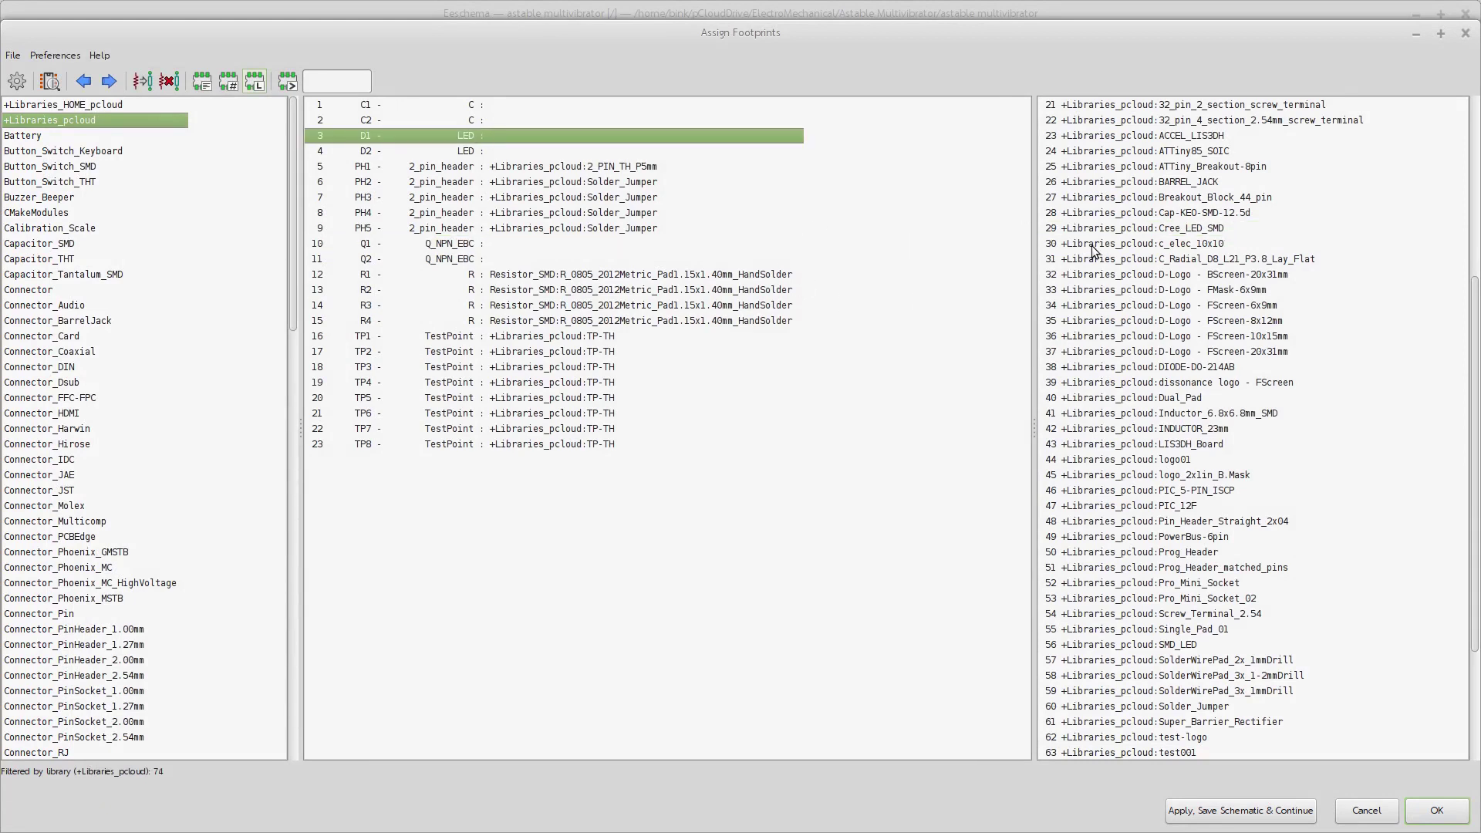
{"action": "left_click", "coordinate": [496, 150], "text": "shift"}
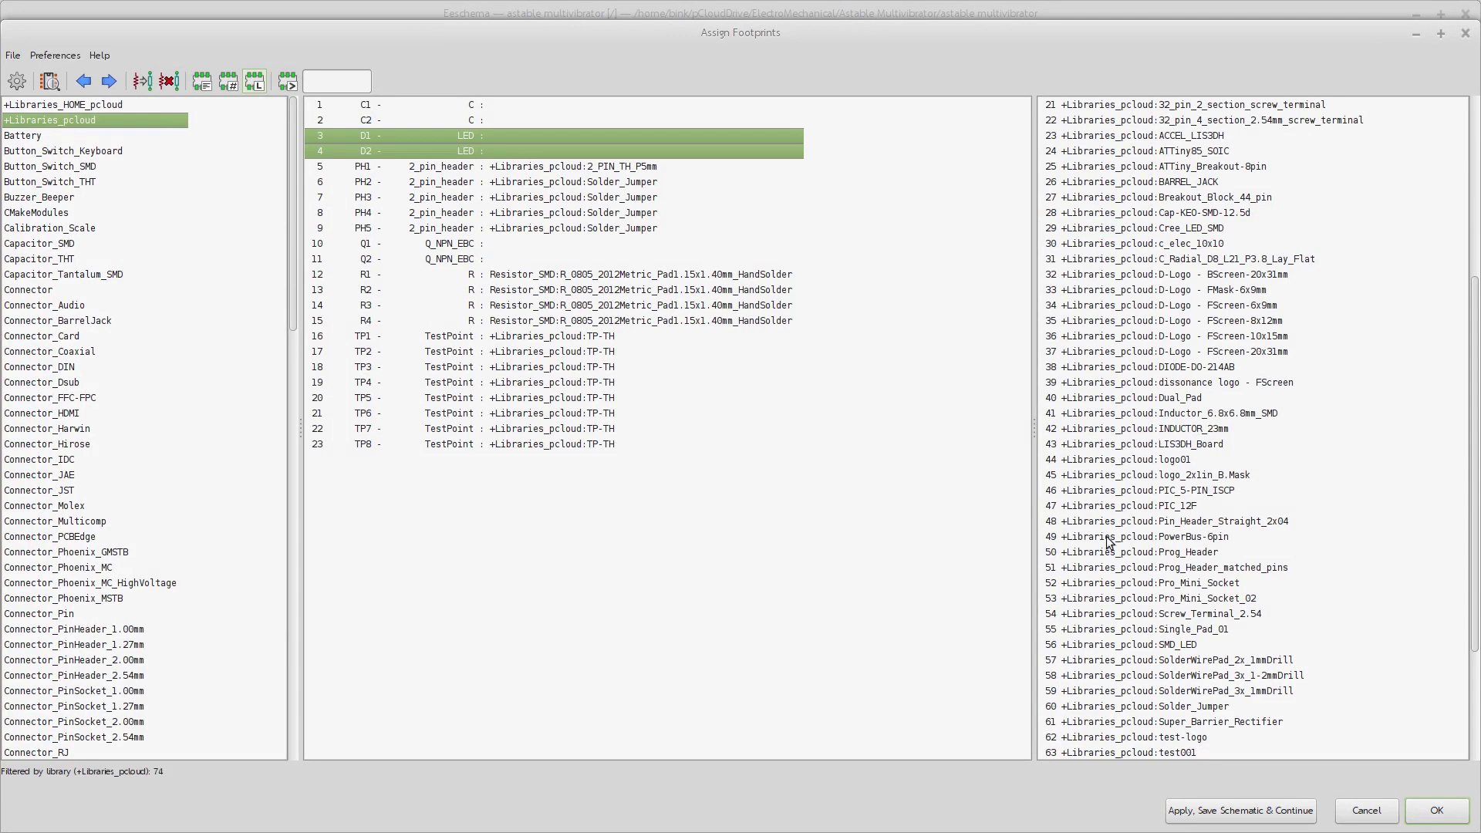
{"action": "double_click", "coordinate": [1191, 228]}
{"action": "left_click", "coordinate": [1306, 807]}
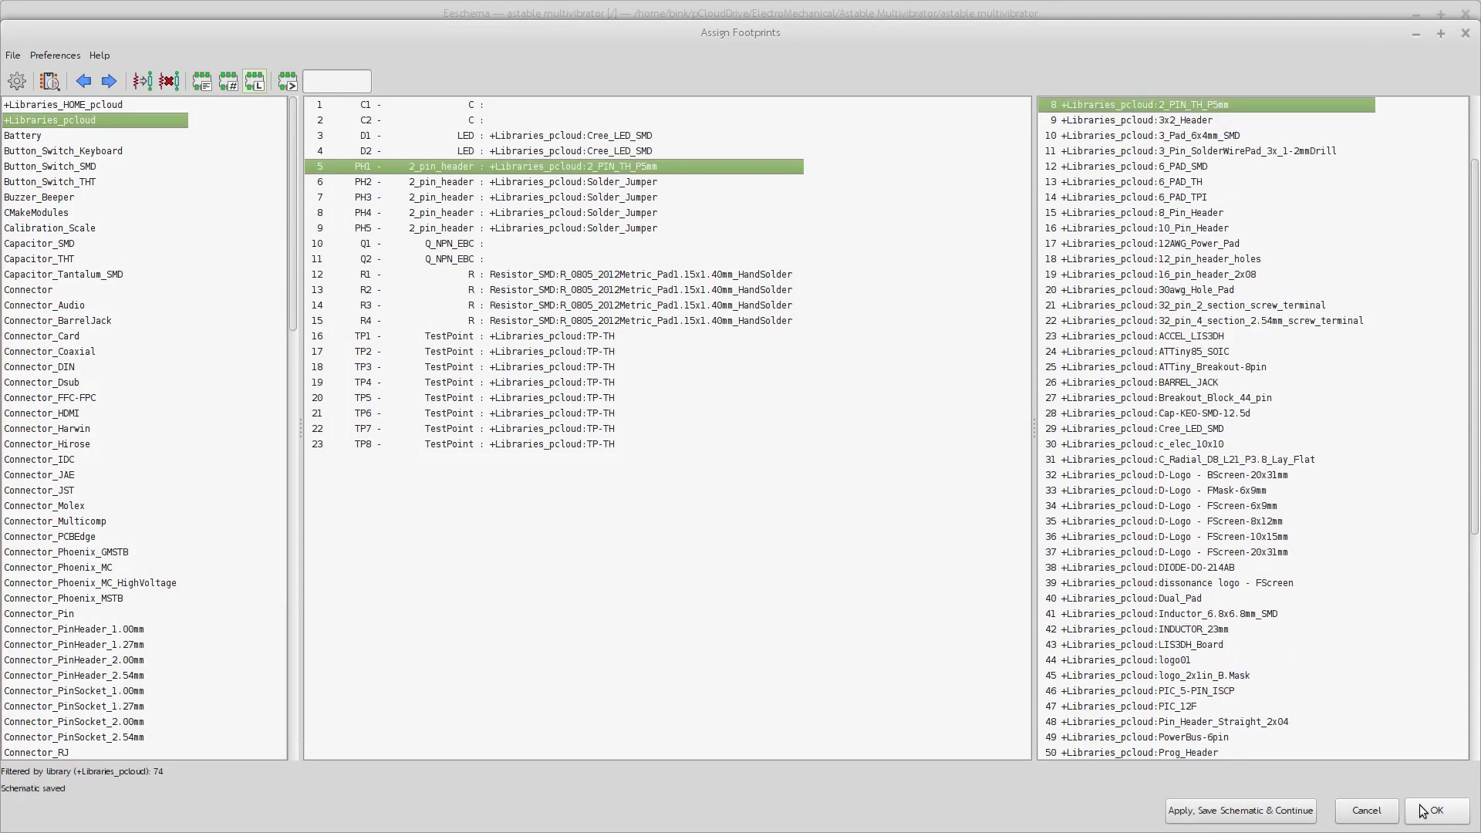
{"action": "left_click", "coordinate": [1460, 815]}
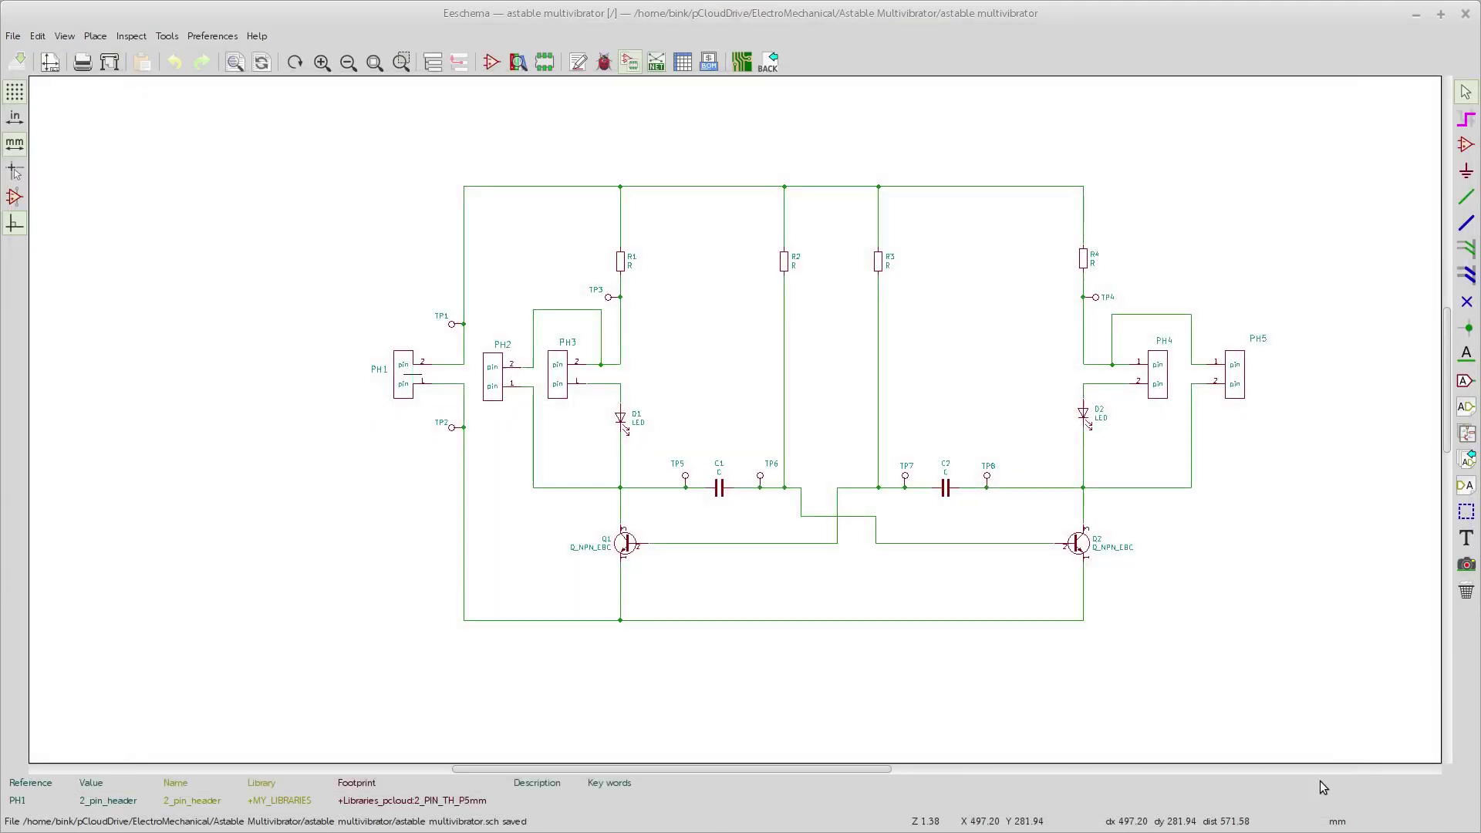
- Open D1's LED symbol in the Symbol Library Editor, inspect the name and number of its anode pin, and close the pin properties unchanged
{"action": "scroll", "coordinate": [613, 425], "scroll_direction": "up", "scroll_amount": 5}
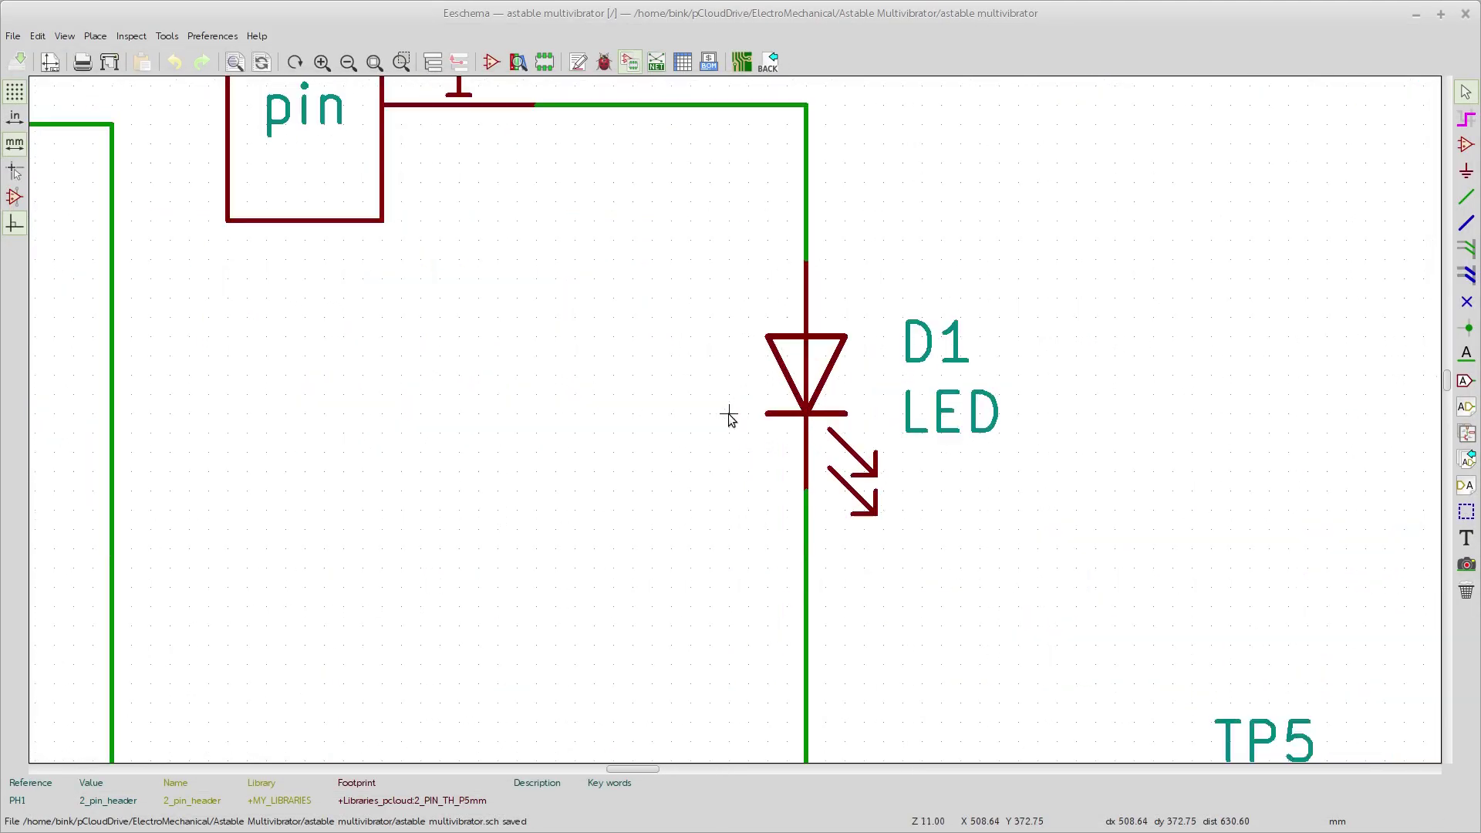
{"action": "right_click", "coordinate": [809, 360]}
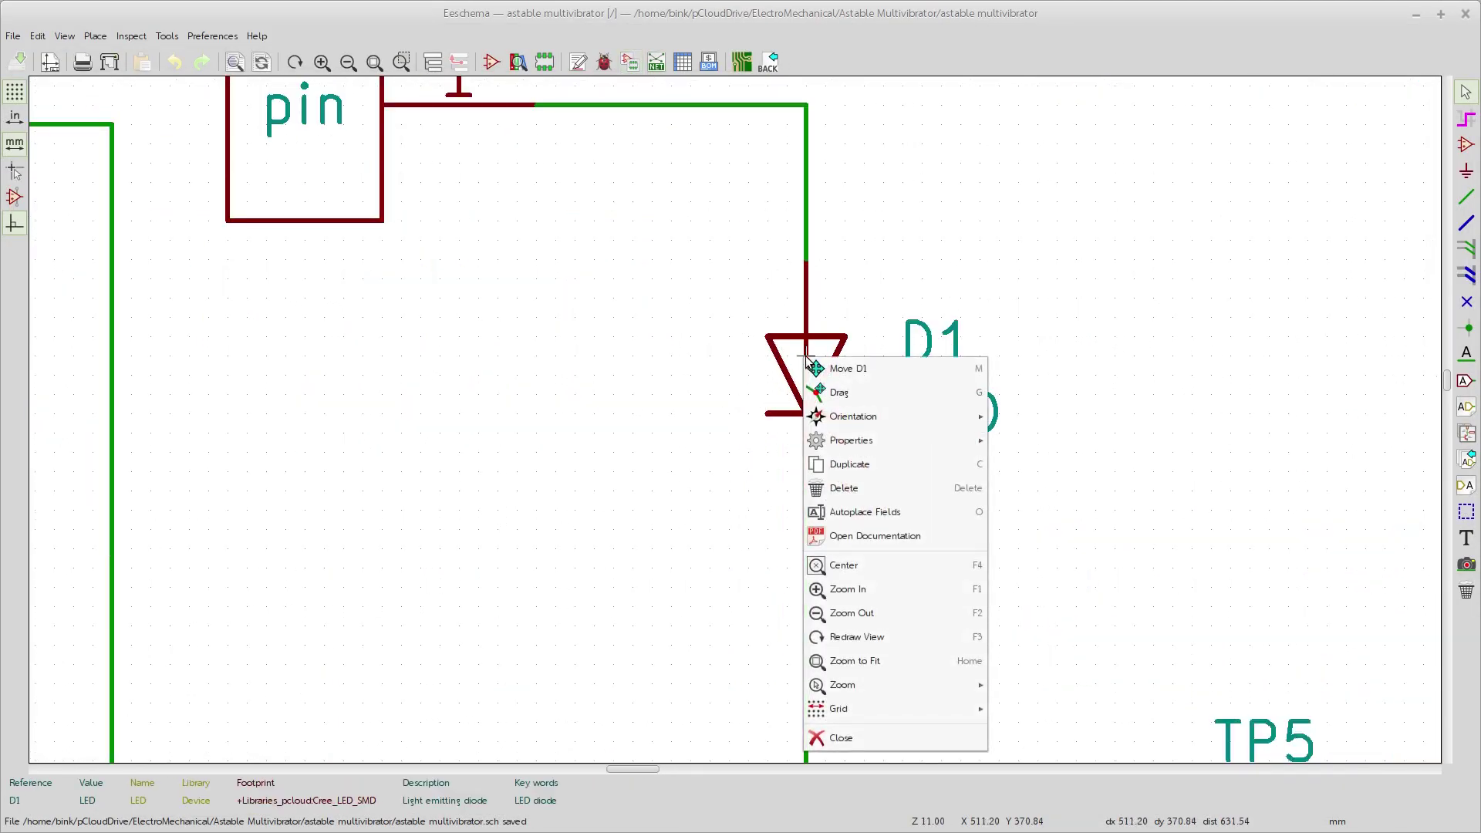
{"action": "mouse_move", "coordinate": [964, 440]}
{"action": "left_click", "coordinate": [998, 535]}
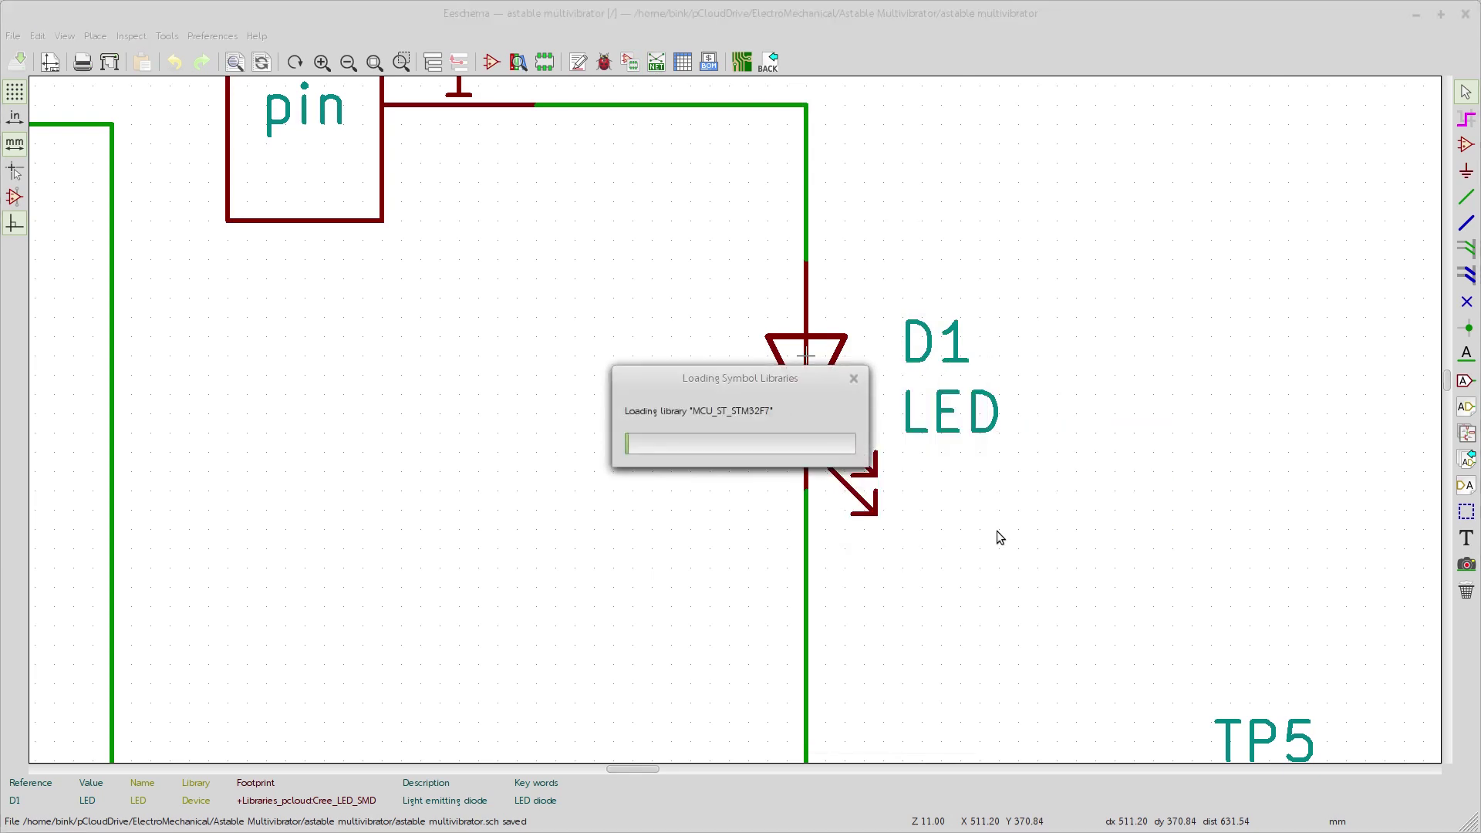
{"action": "double_click", "coordinate": [995, 414]}
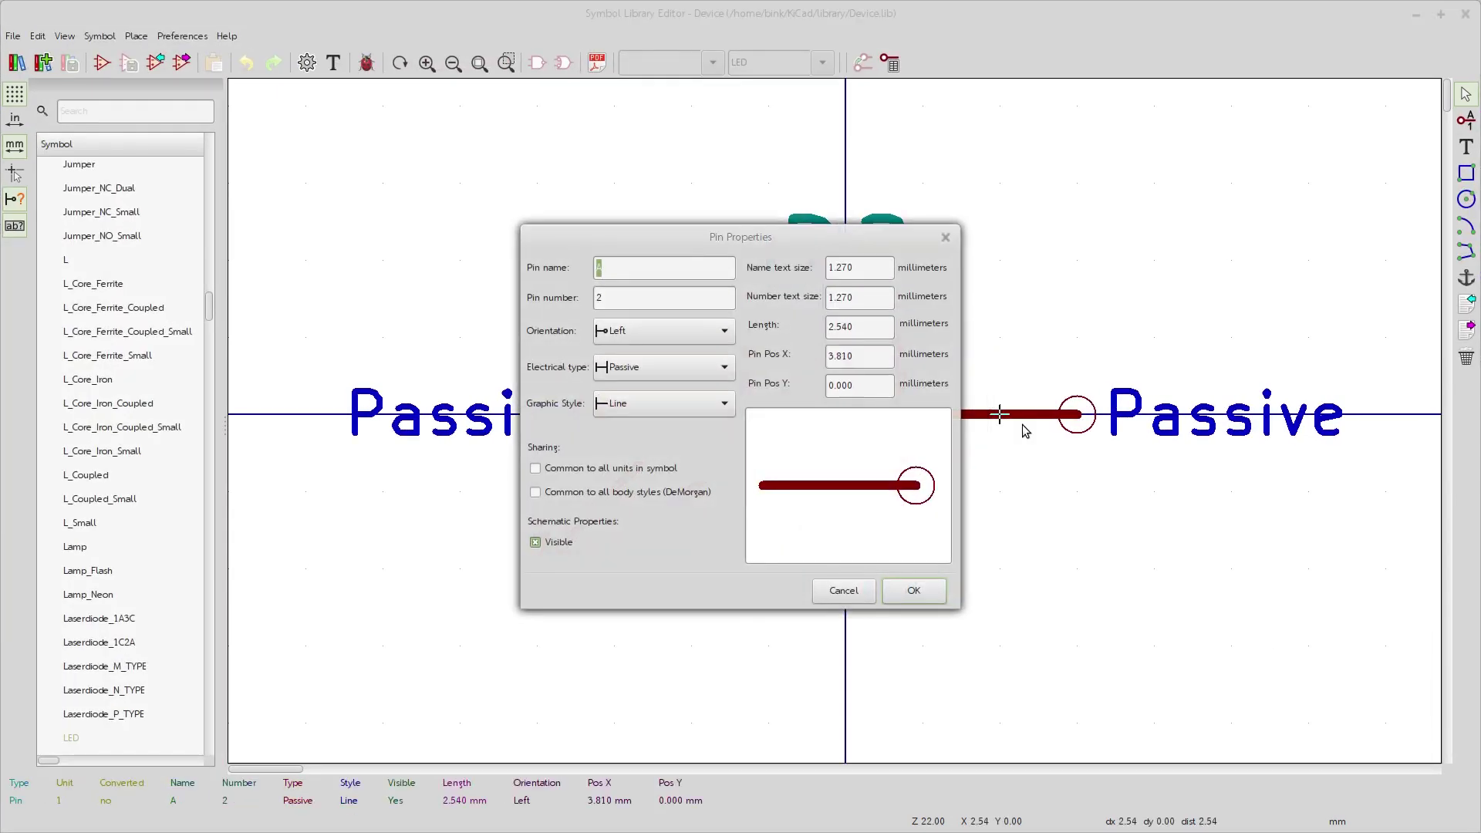
{"action": "left_click_drag", "start_coordinate": [742, 232], "coordinate": [564, 163]}
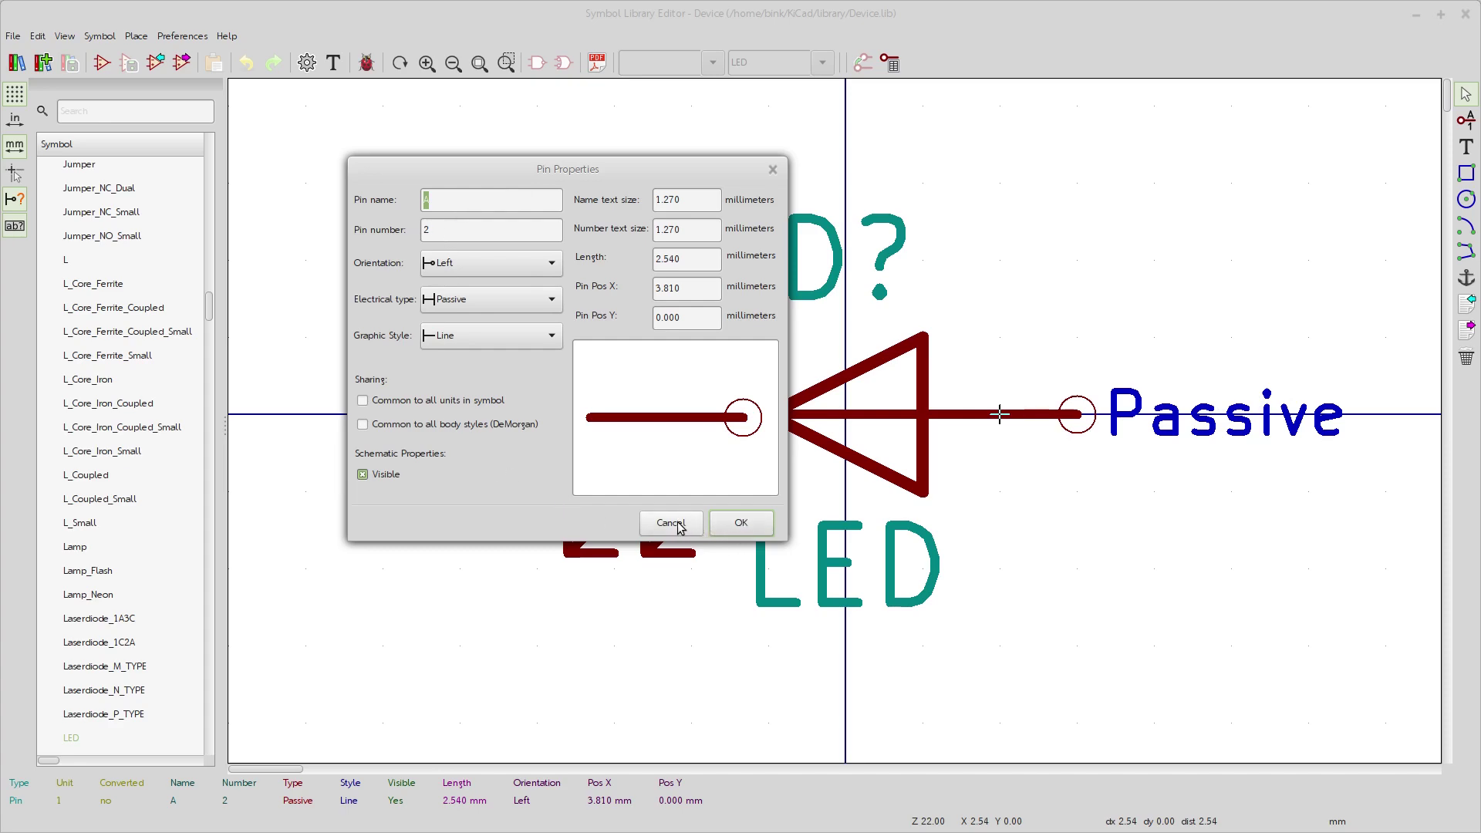
{"action": "left_click", "coordinate": [670, 523]}
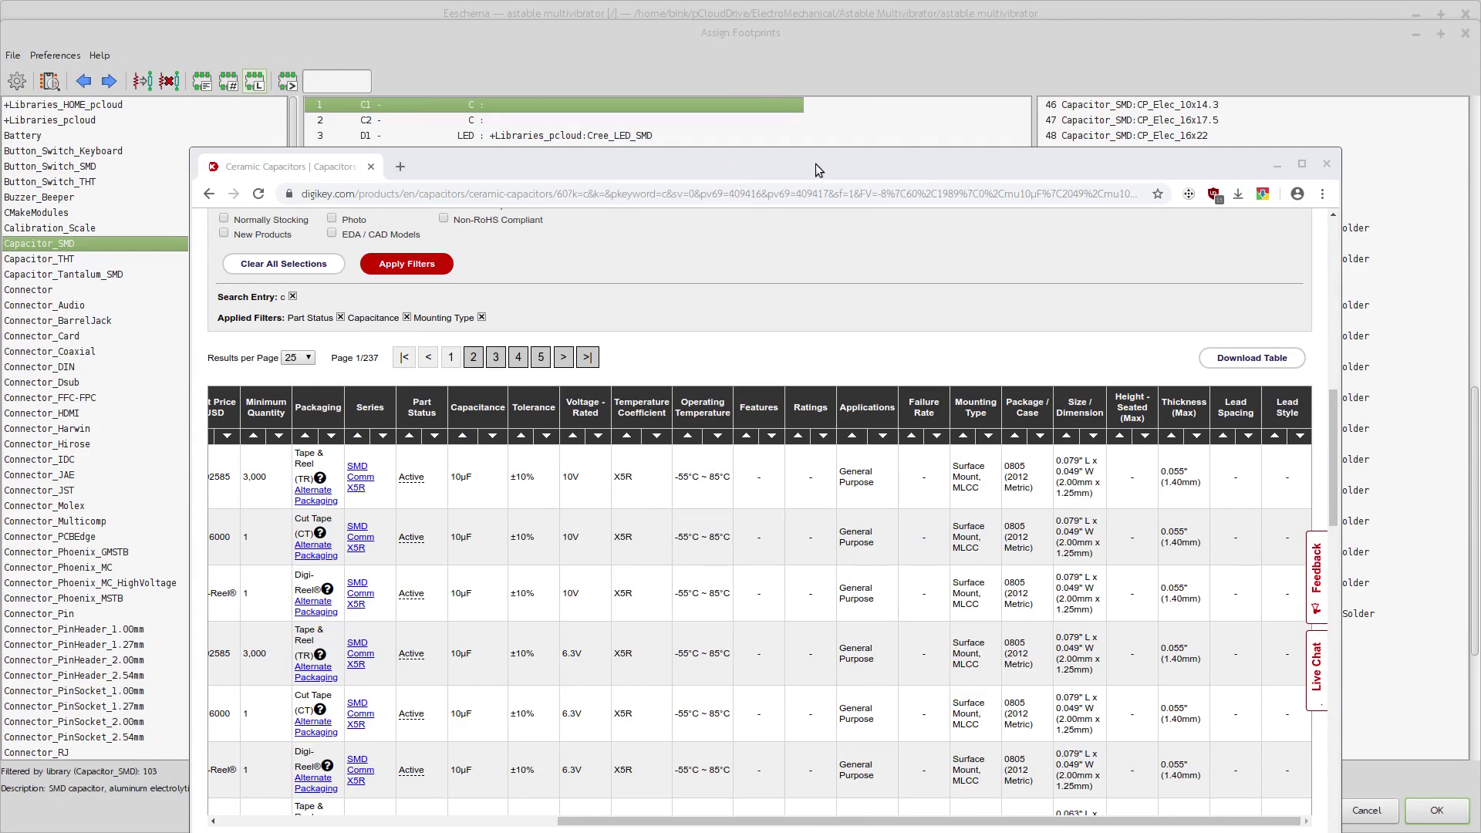
- Examine the capacitance filter options and the package sizes of the surface-mount ceramic capacitors listed on Digi-Key
{"action": "left_click_drag", "start_coordinate": [809, 159], "coordinate": [817, 170]}
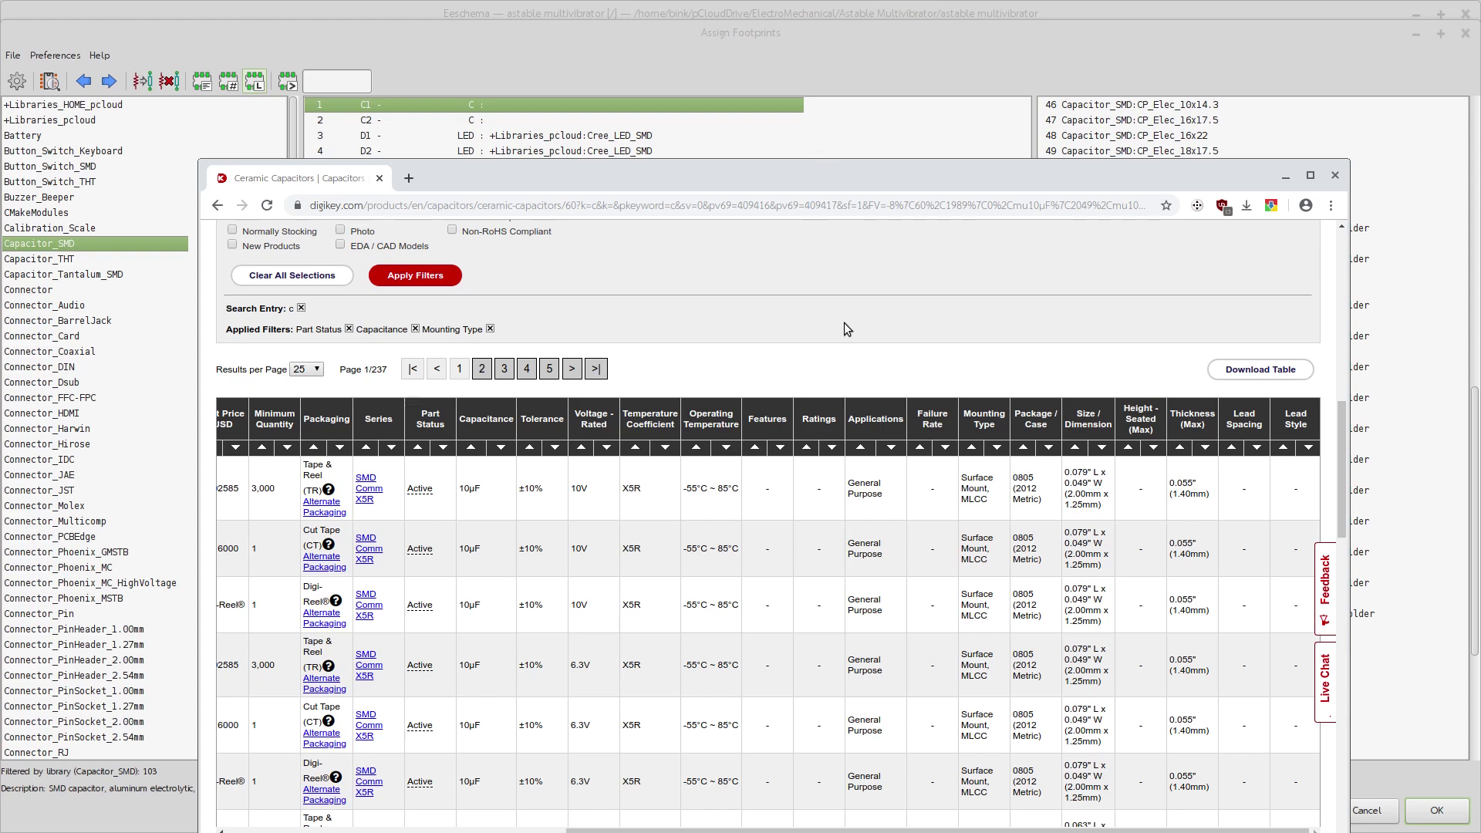
{"action": "left_click_drag", "start_coordinate": [822, 174], "coordinate": [813, 43]}
{"action": "scroll", "coordinate": [824, 298], "scroll_direction": "up", "scroll_amount": 7}
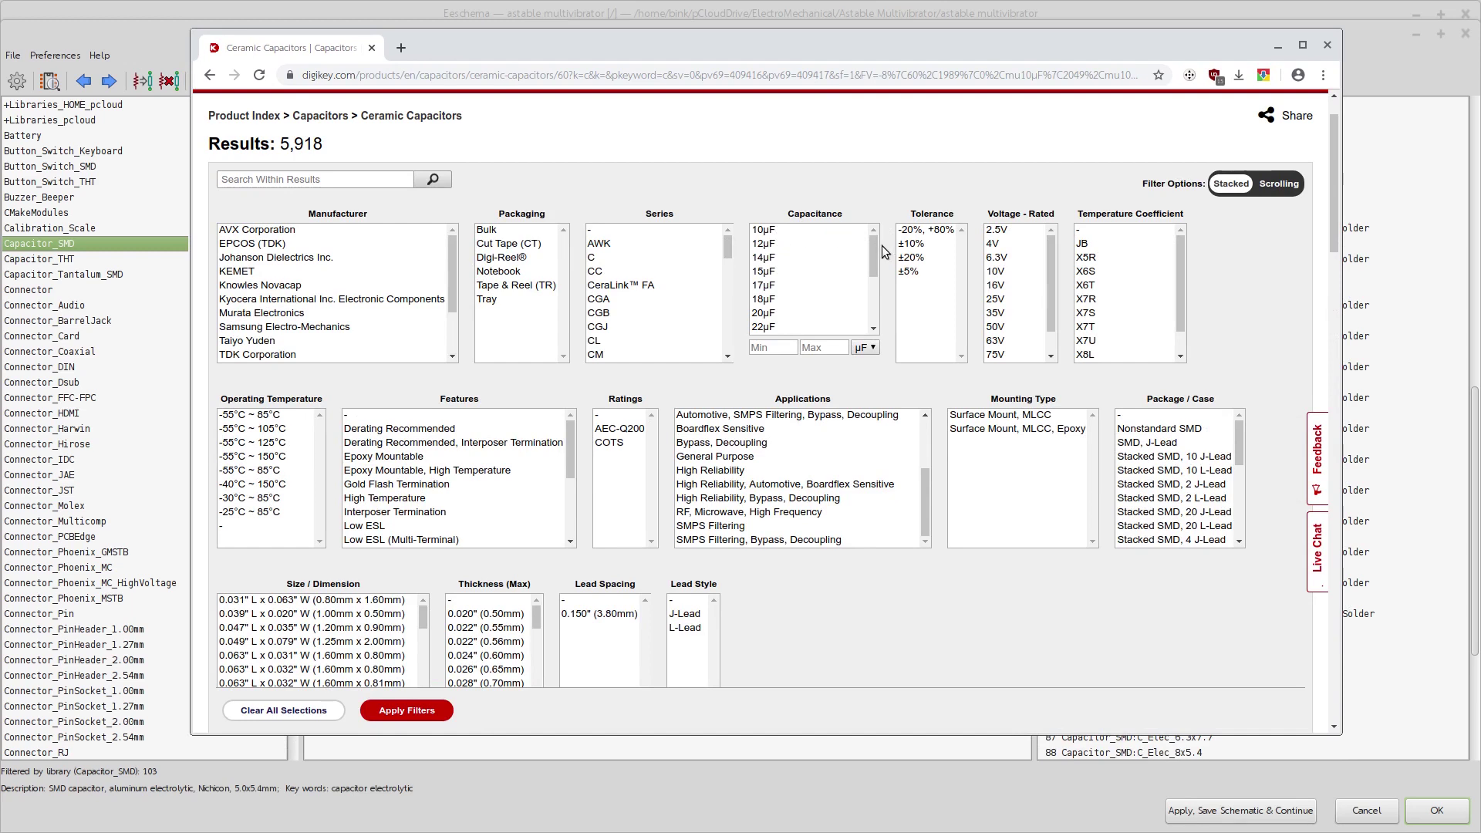
{"action": "left_click_drag", "start_coordinate": [874, 261], "coordinate": [893, 188]}
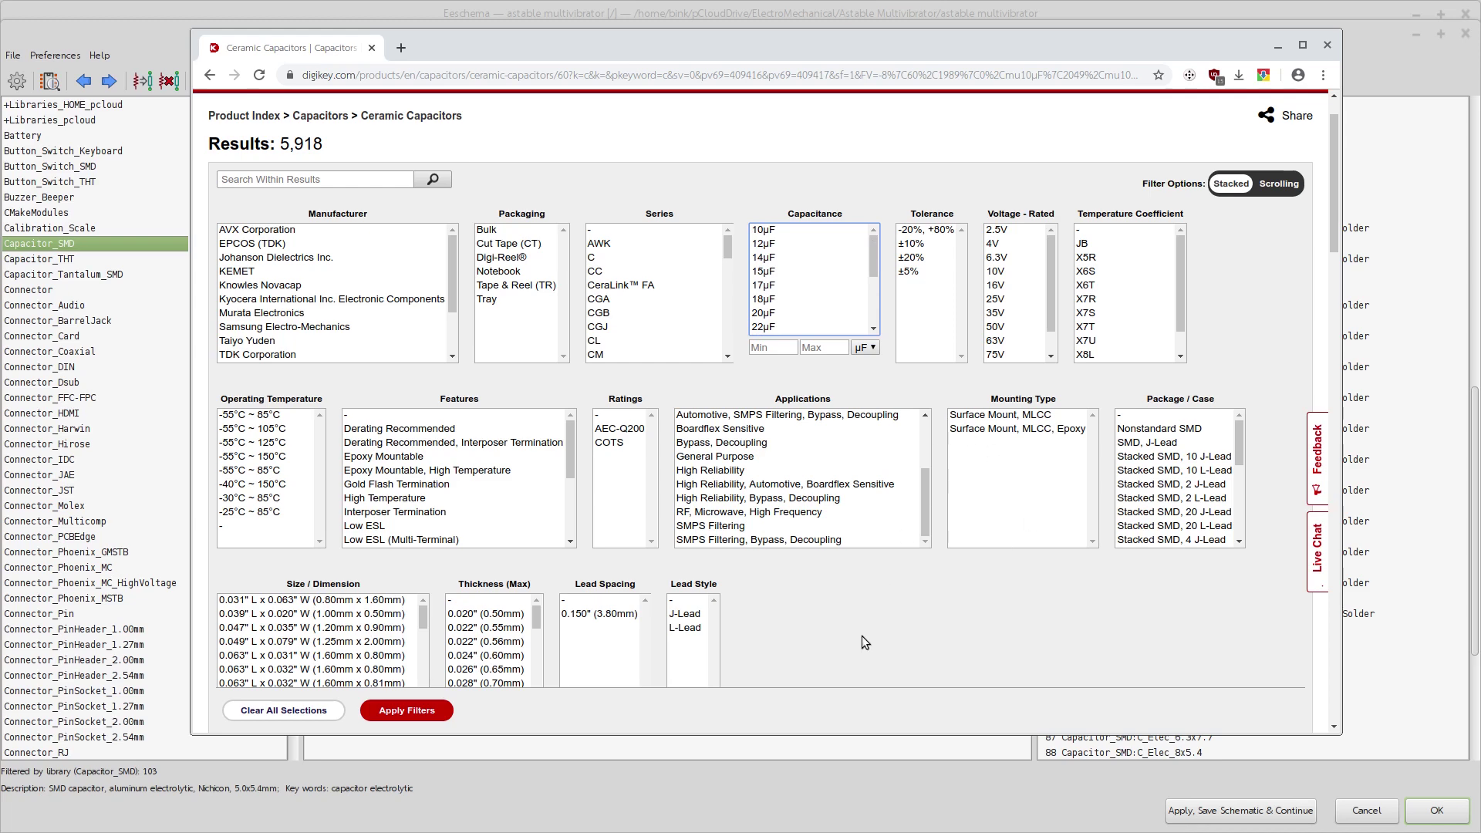
{"action": "scroll", "coordinate": [876, 600], "scroll_direction": "down", "scroll_amount": 7}
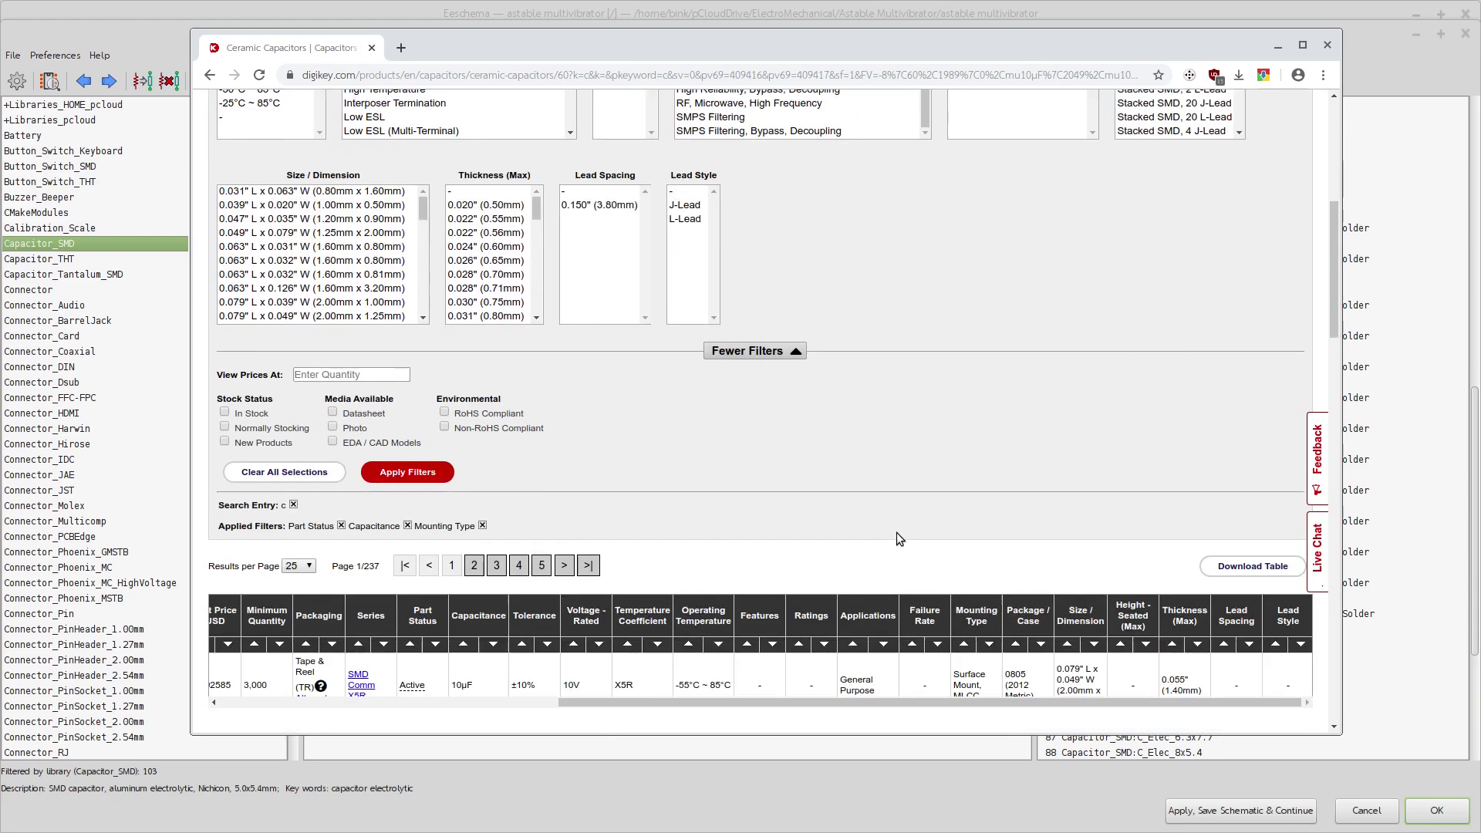
{"action": "scroll", "coordinate": [925, 501], "scroll_direction": "down", "scroll_amount": 1}
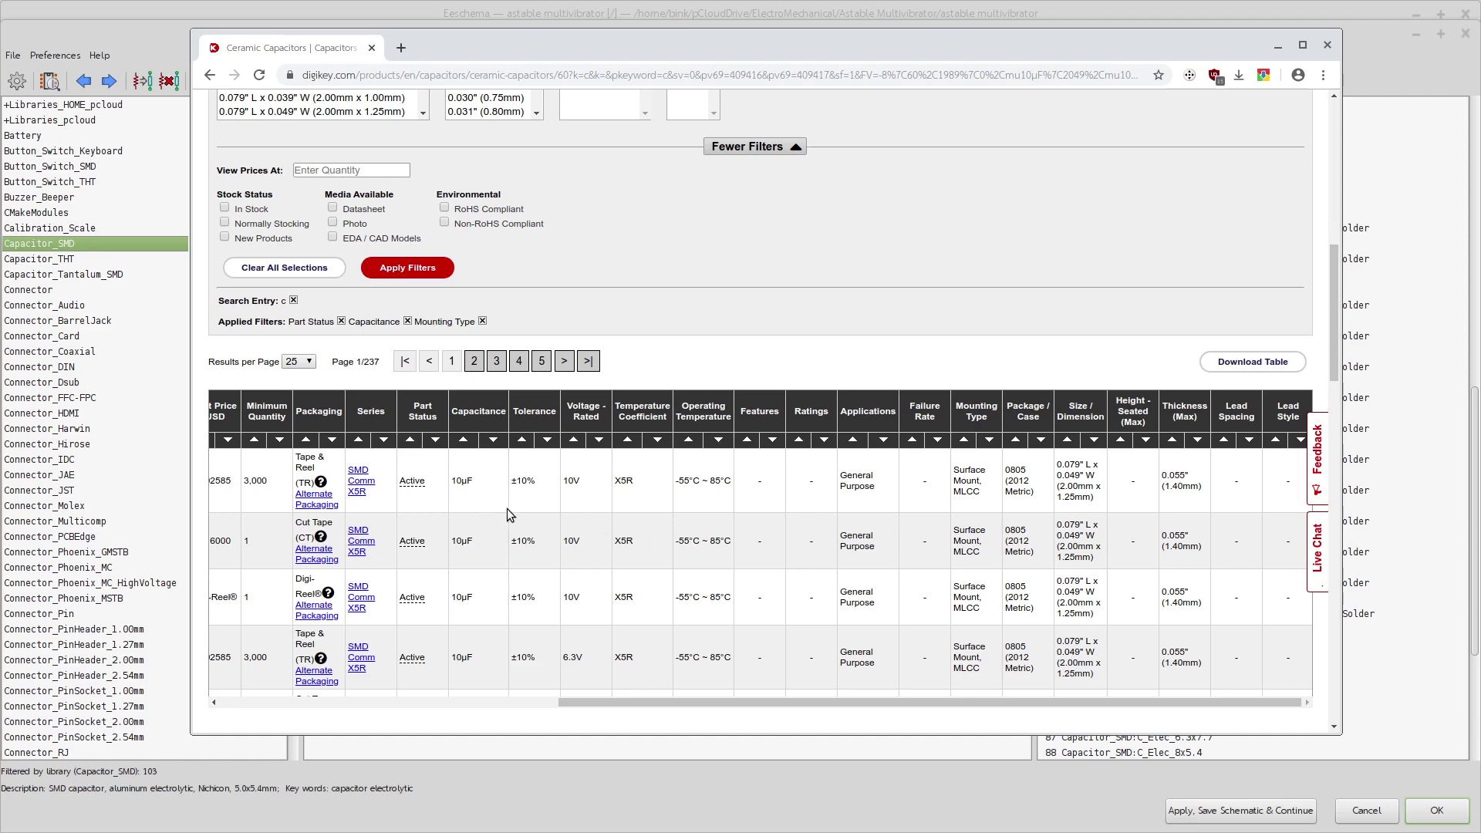
{"action": "scroll", "coordinate": [774, 516], "scroll_direction": "right", "scroll_amount": 1}
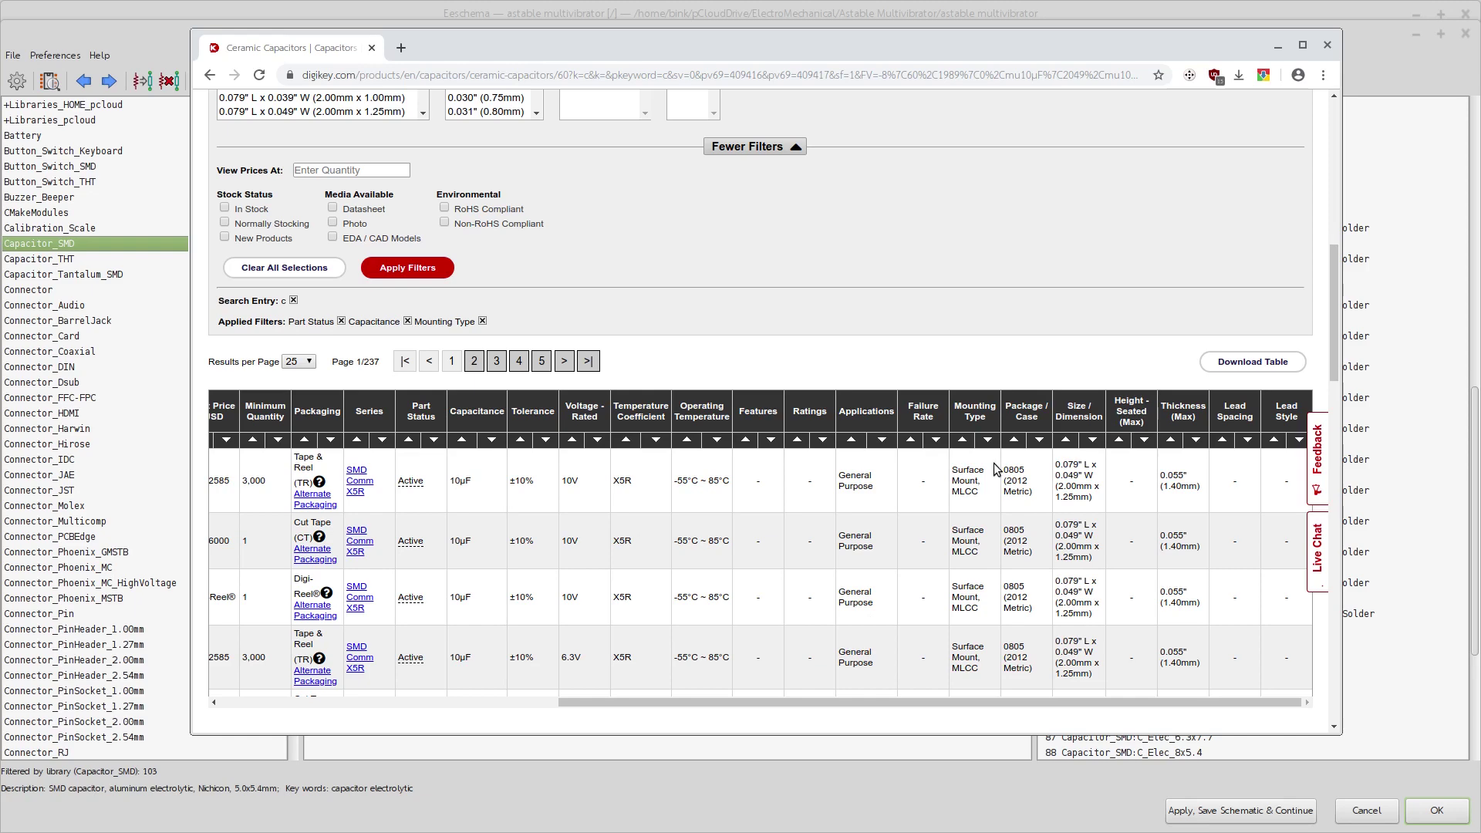
{"action": "scroll", "coordinate": [854, 415], "scroll_direction": "up", "scroll_amount": 10}
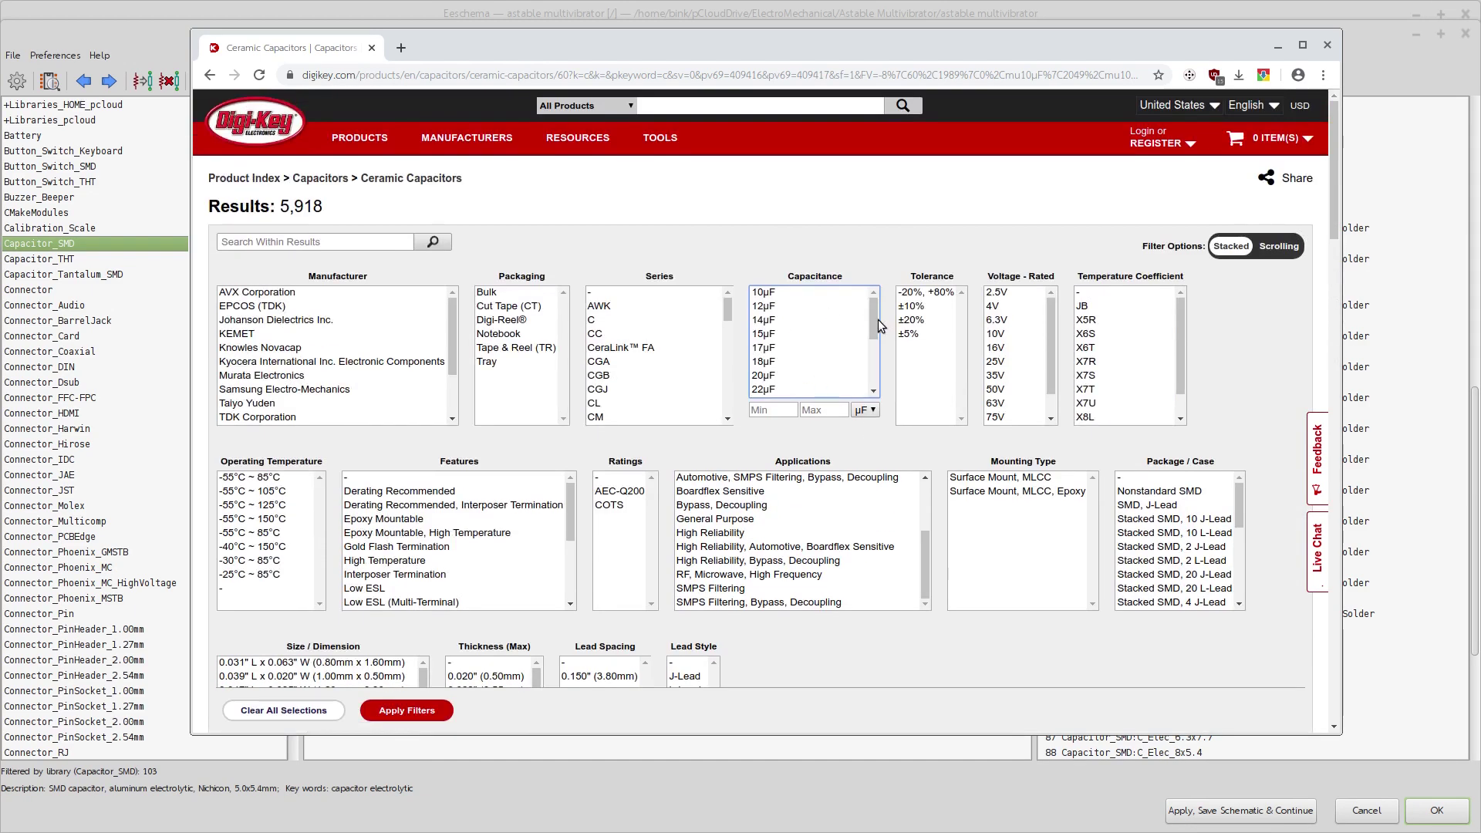
- Filter the ceramic capacitor results to capacitances from 20 µF to 100 µF
{"action": "left_click_drag", "start_coordinate": [869, 330], "coordinate": [760, 348]}
{"action": "left_click", "coordinate": [780, 344]}
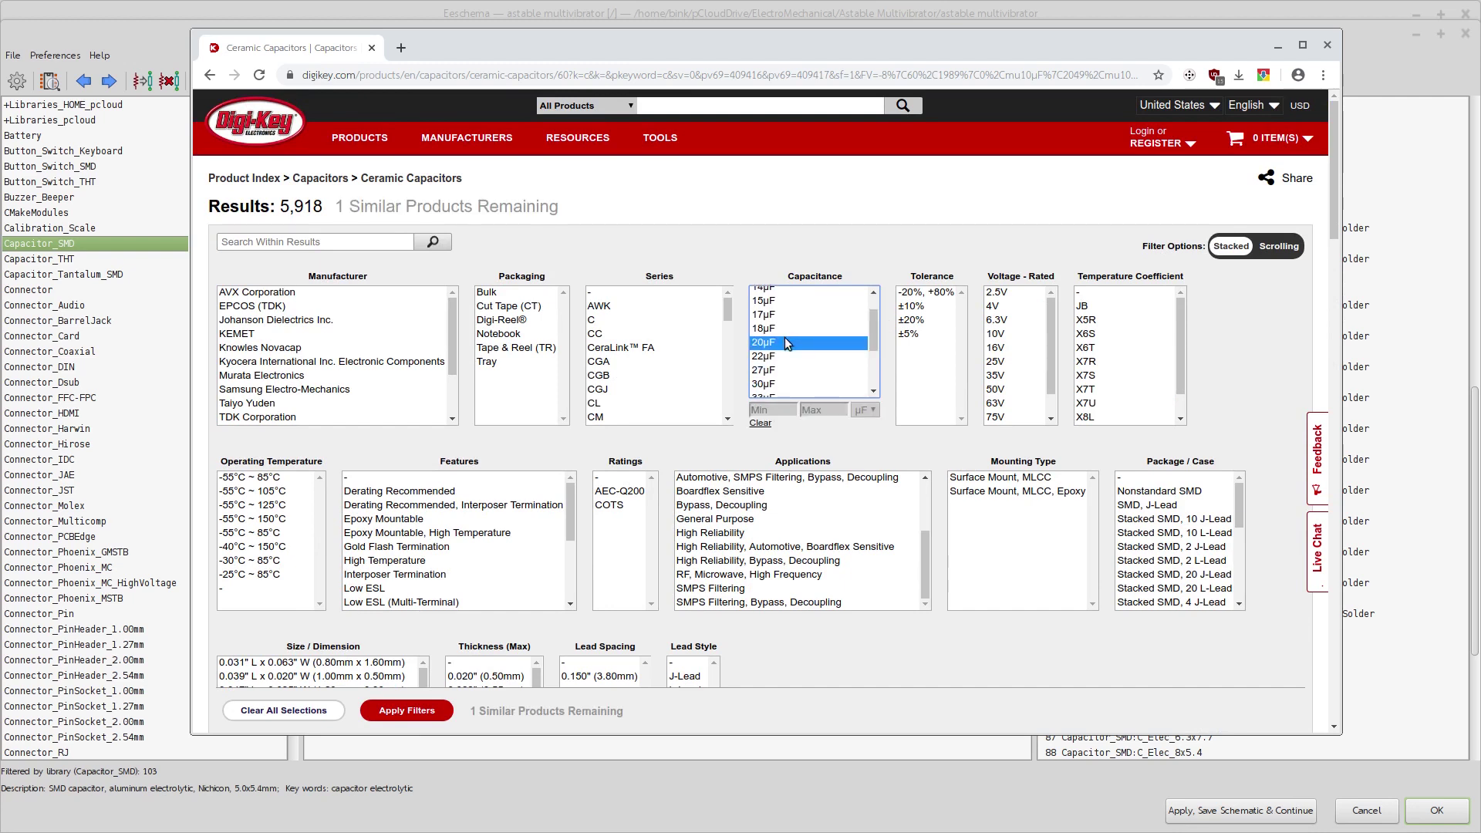
{"action": "scroll", "coordinate": [784, 336], "scroll_direction": "down", "scroll_amount": 3}
{"action": "left_click", "coordinate": [775, 390], "text": "shift"}
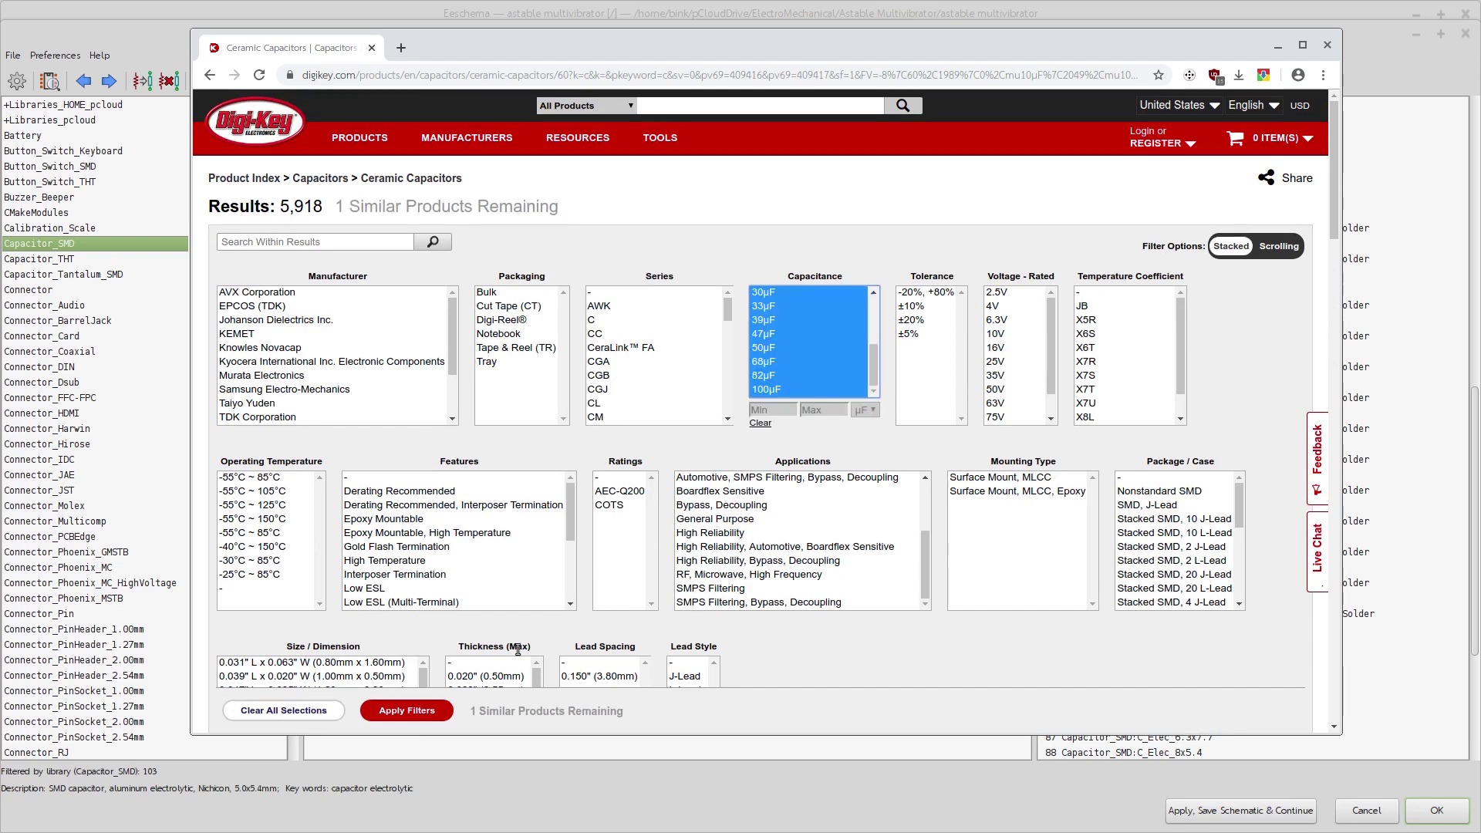
{"action": "left_click", "coordinate": [407, 710]}
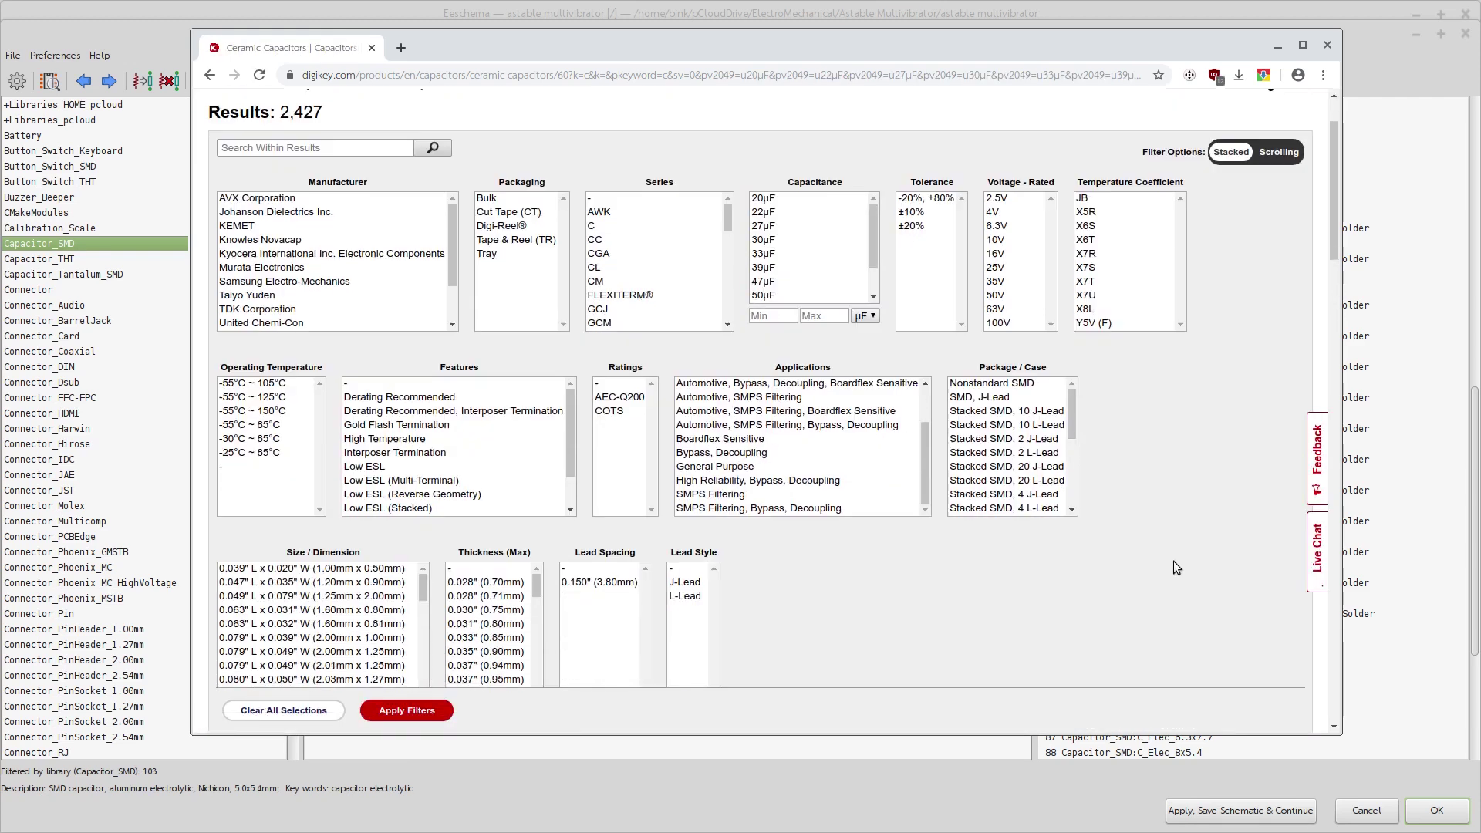
- Examine the package/case and size columns of the filtered ceramic capacitor results
{"action": "scroll", "coordinate": [794, 534], "scroll_direction": "down", "scroll_amount": 8}
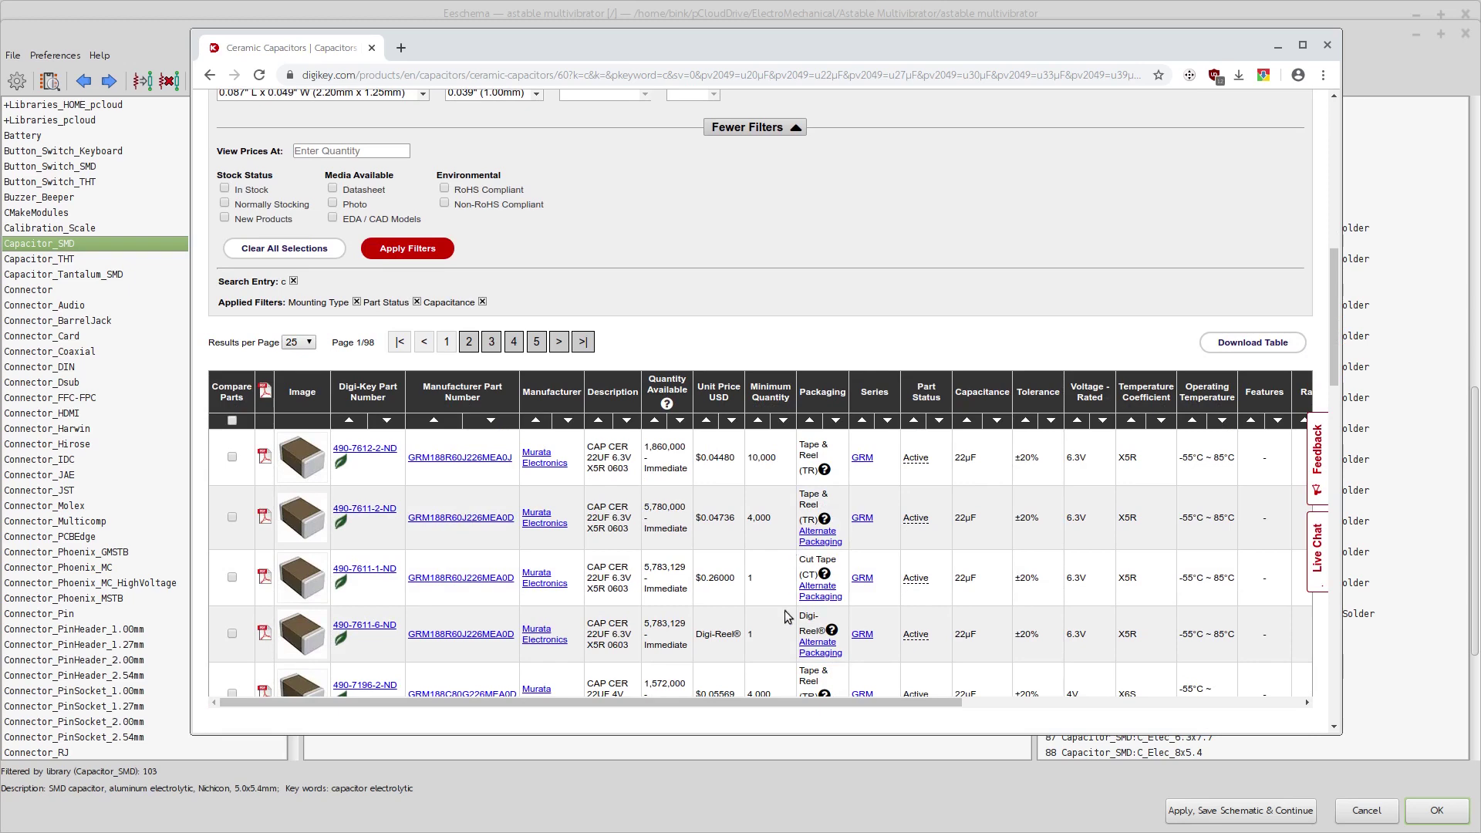
{"action": "left_click_drag", "start_coordinate": [758, 702], "coordinate": [1022, 680]}
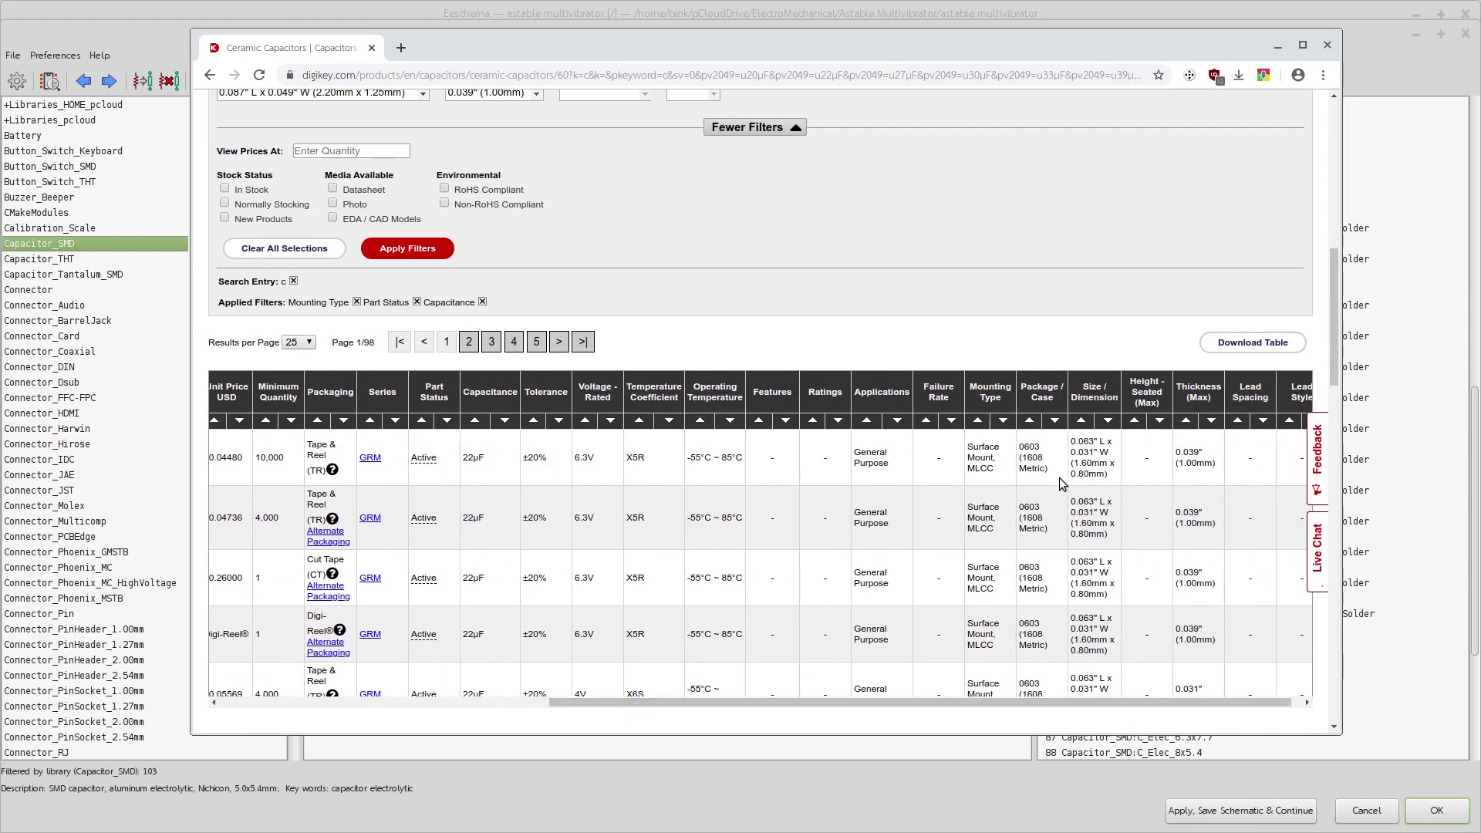
{"action": "scroll", "coordinate": [1053, 486], "scroll_direction": "down", "scroll_amount": 5}
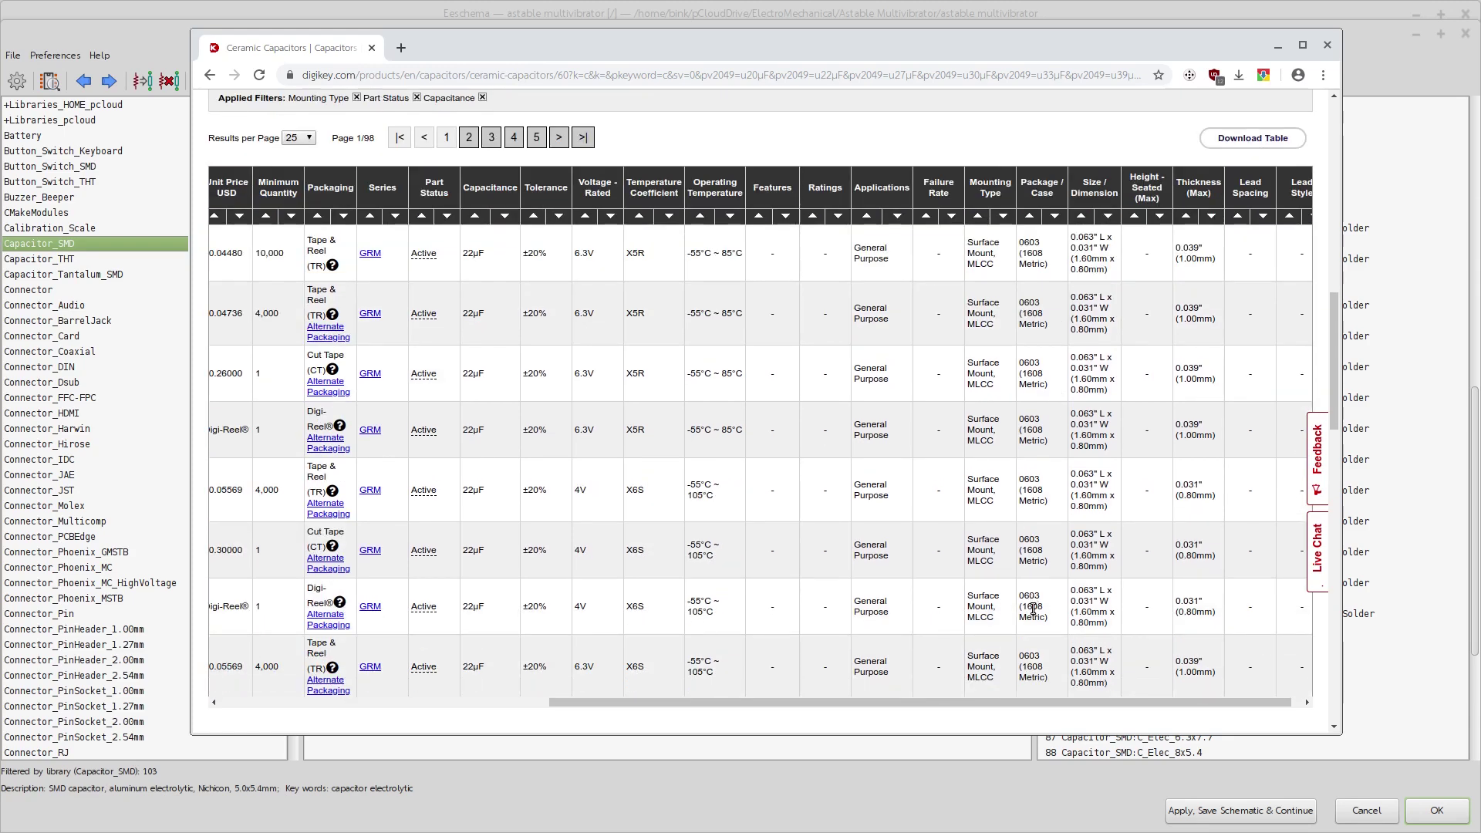
{"action": "scroll", "coordinate": [1059, 589], "scroll_direction": "down", "scroll_amount": 2}
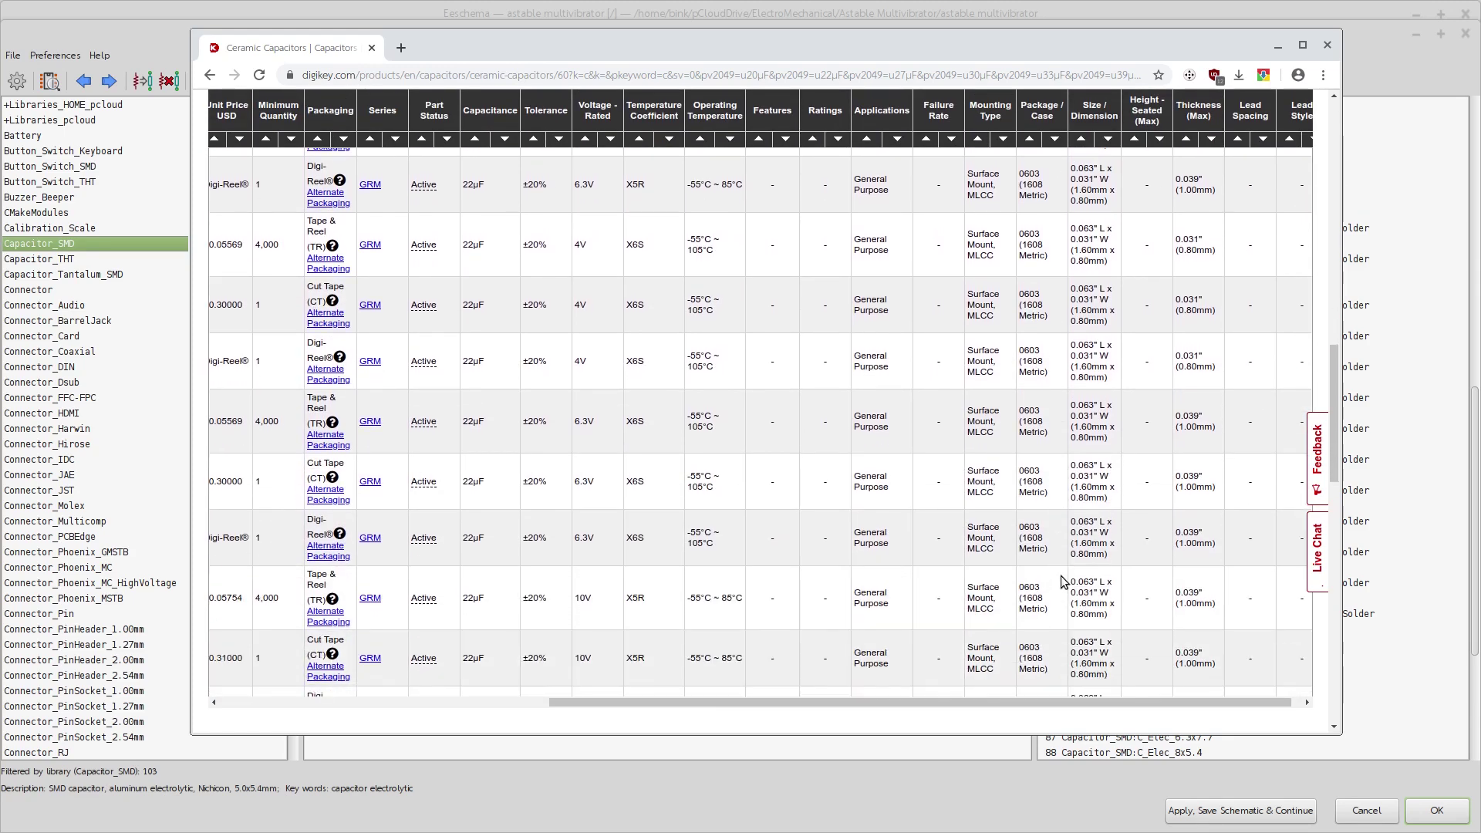
{"action": "scroll", "coordinate": [1061, 579], "scroll_direction": "down", "scroll_amount": 1}
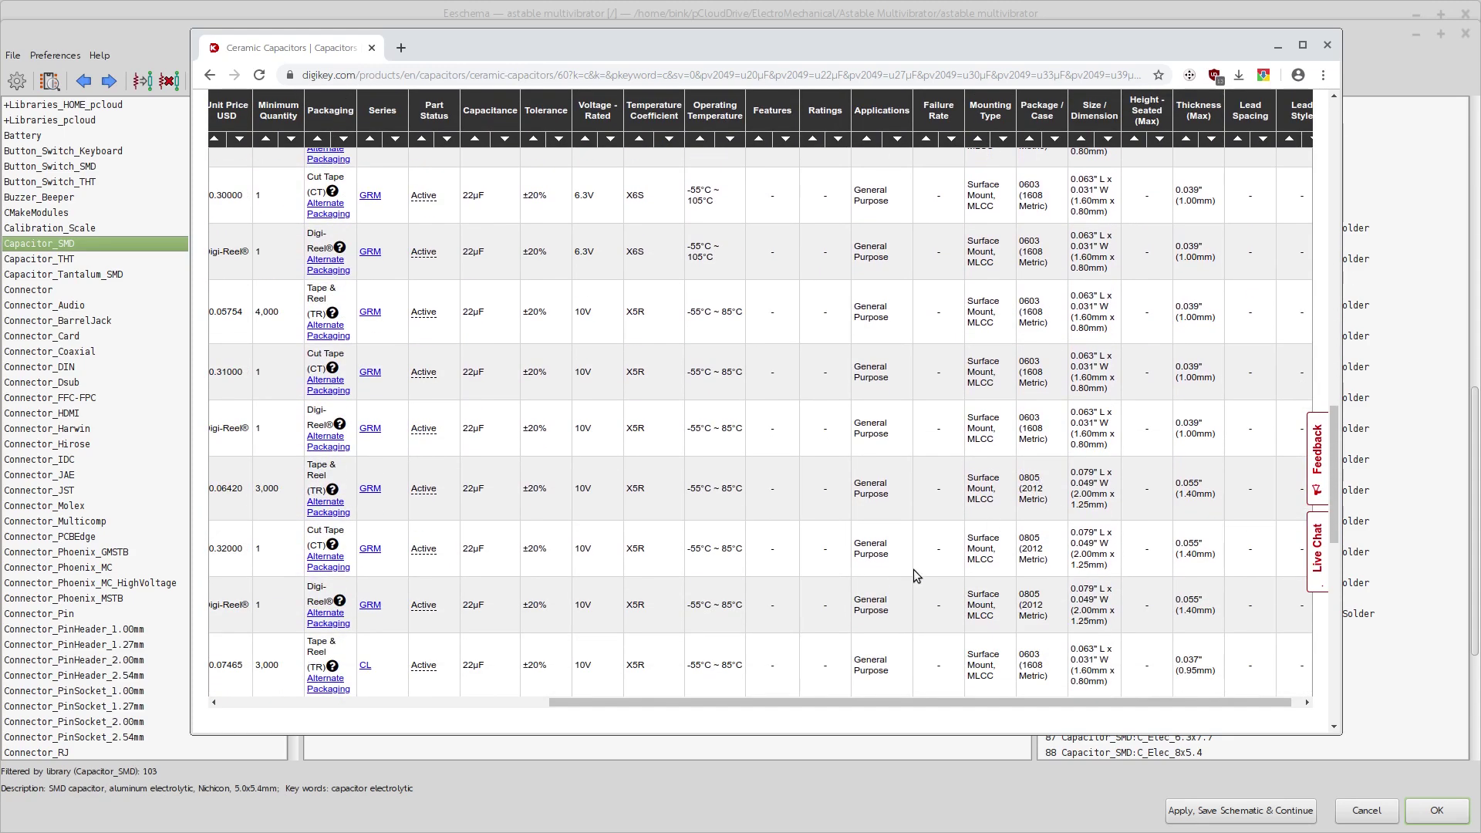
{"action": "scroll", "coordinate": [836, 581], "scroll_direction": "up", "scroll_amount": 12}
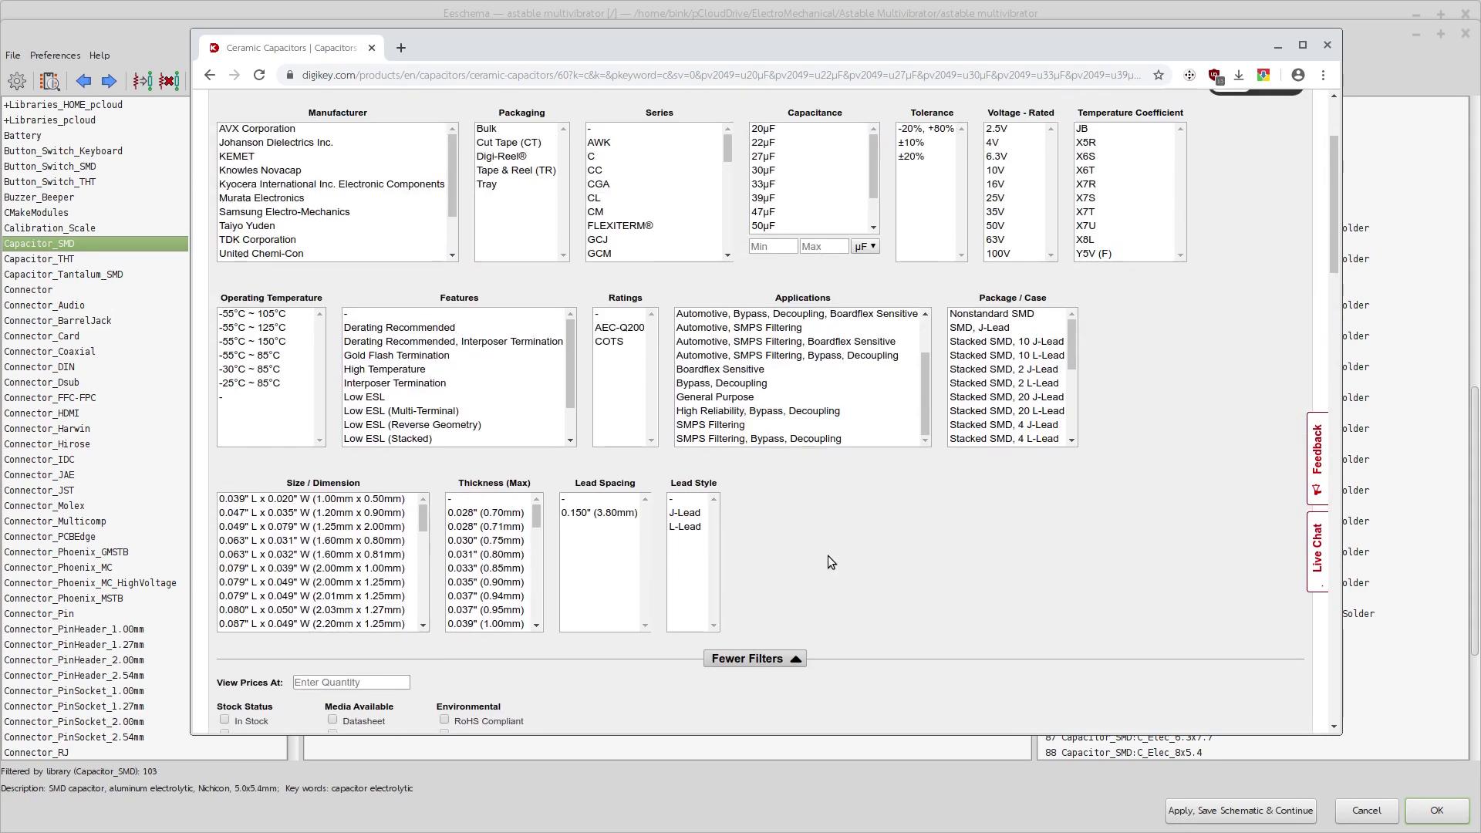
{"action": "scroll", "coordinate": [851, 579], "scroll_direction": "up", "scroll_amount": 2}
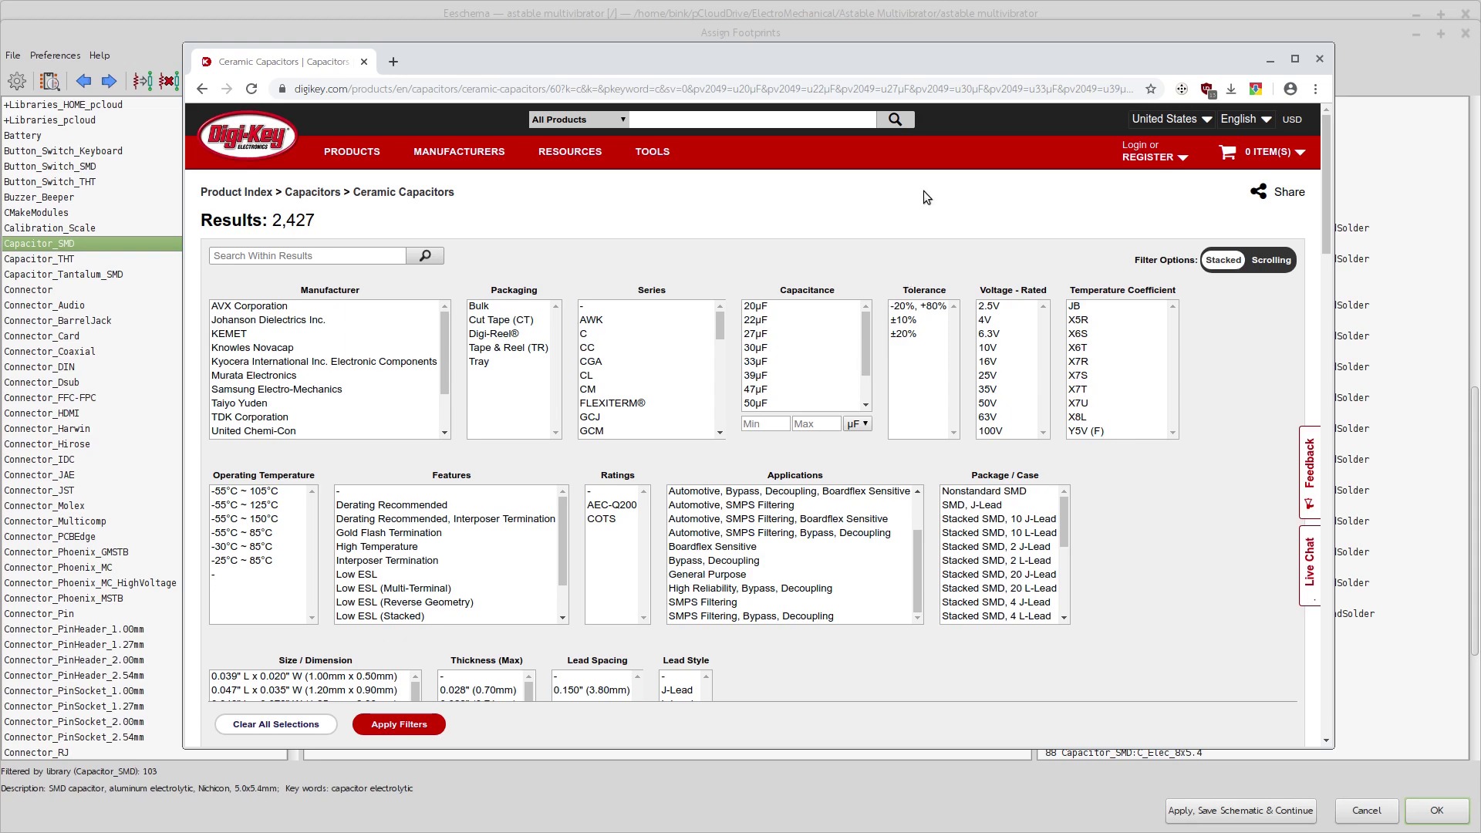
- Return to Assign Footprints and assign Capacitor_SMD:C_0805_2012Metric_Pad1.15x1.40mm_HandSolder to capacitors C1 and C2
{"action": "left_click_drag", "start_coordinate": [1033, 51], "coordinate": [1000, 89]}
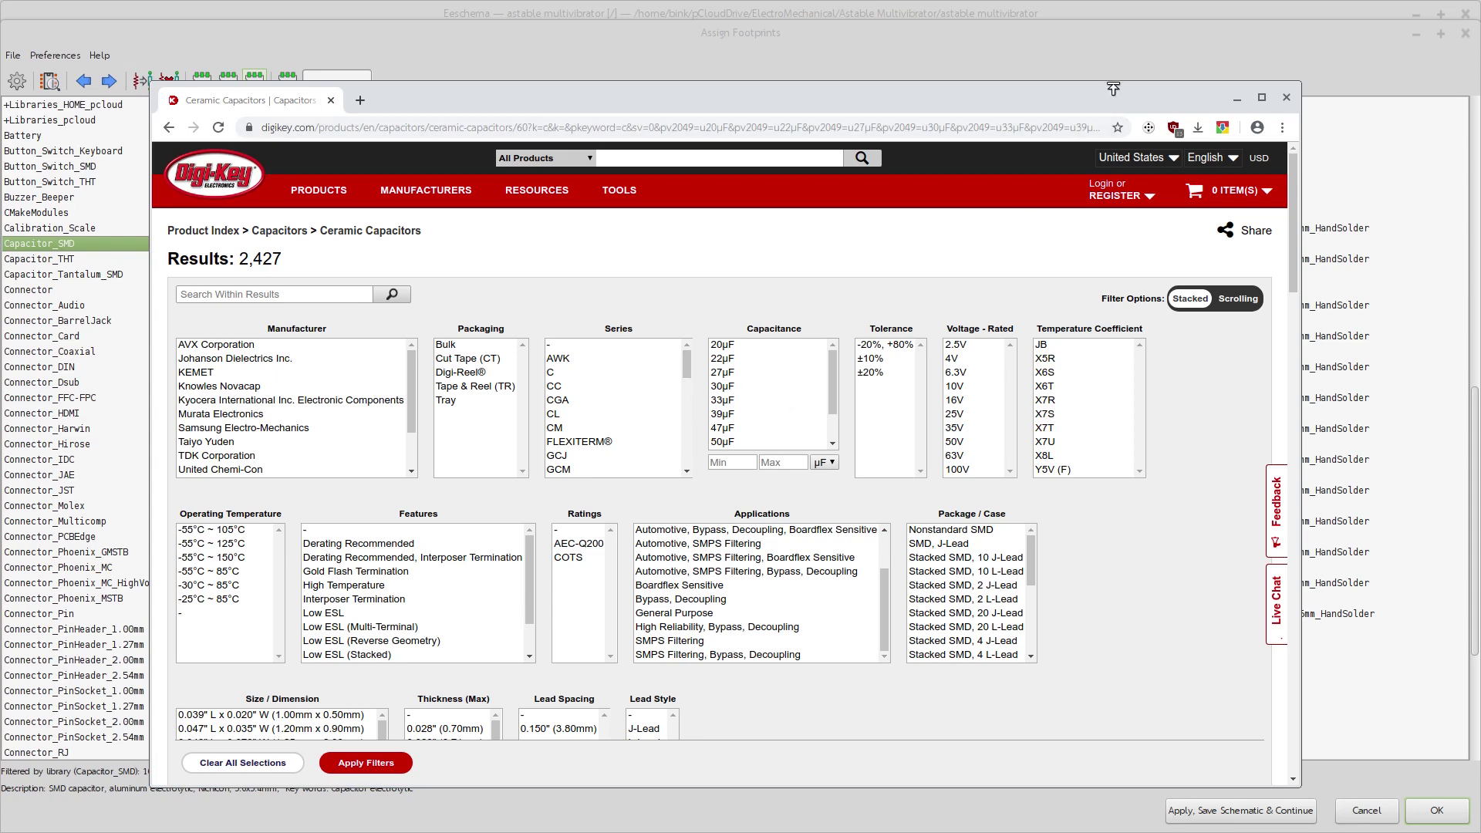
{"action": "left_click_drag", "start_coordinate": [1126, 93], "coordinate": [1072, 93]}
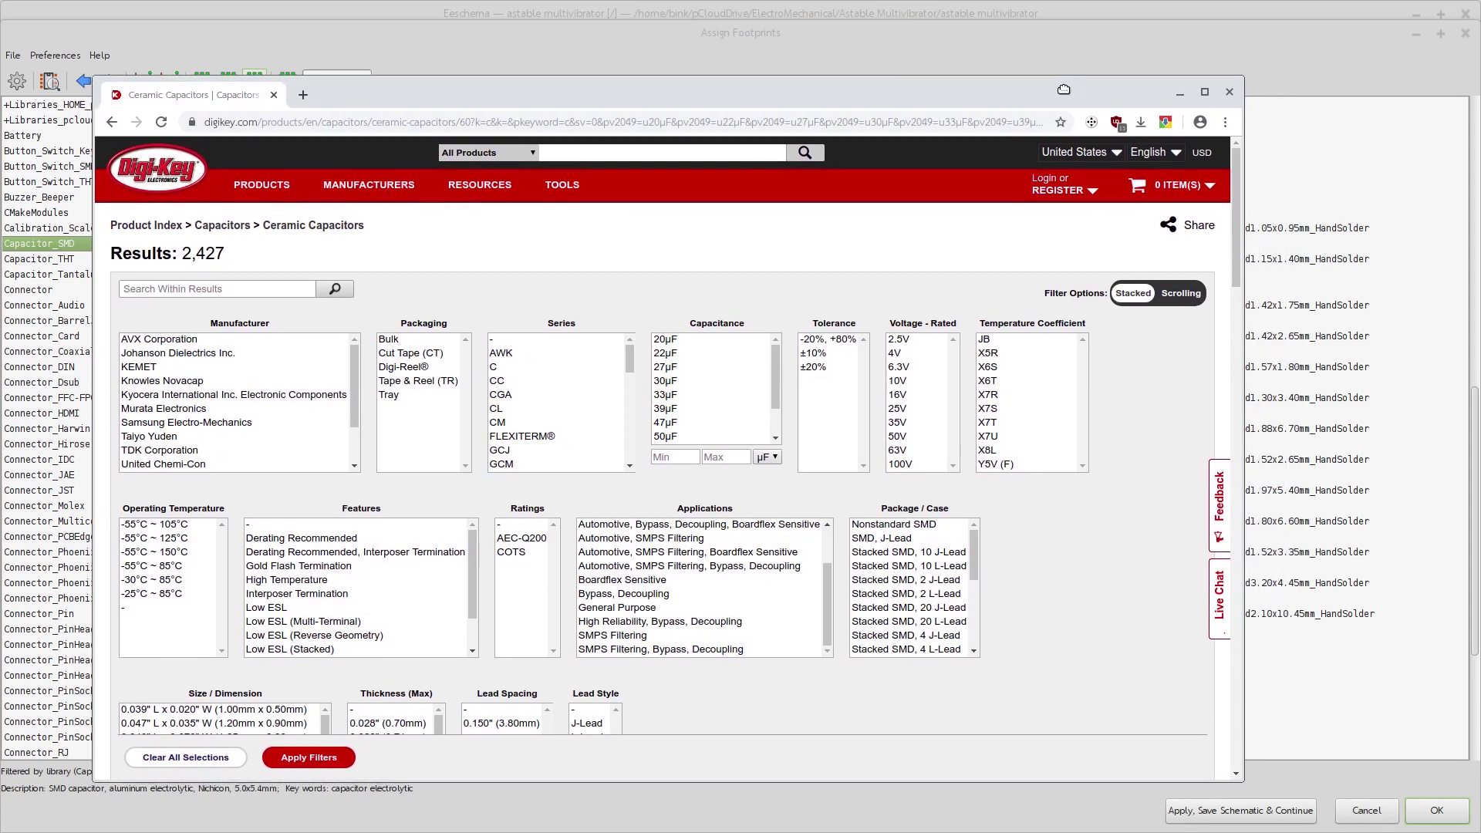
{"action": "key", "text": "alt+Tab"}
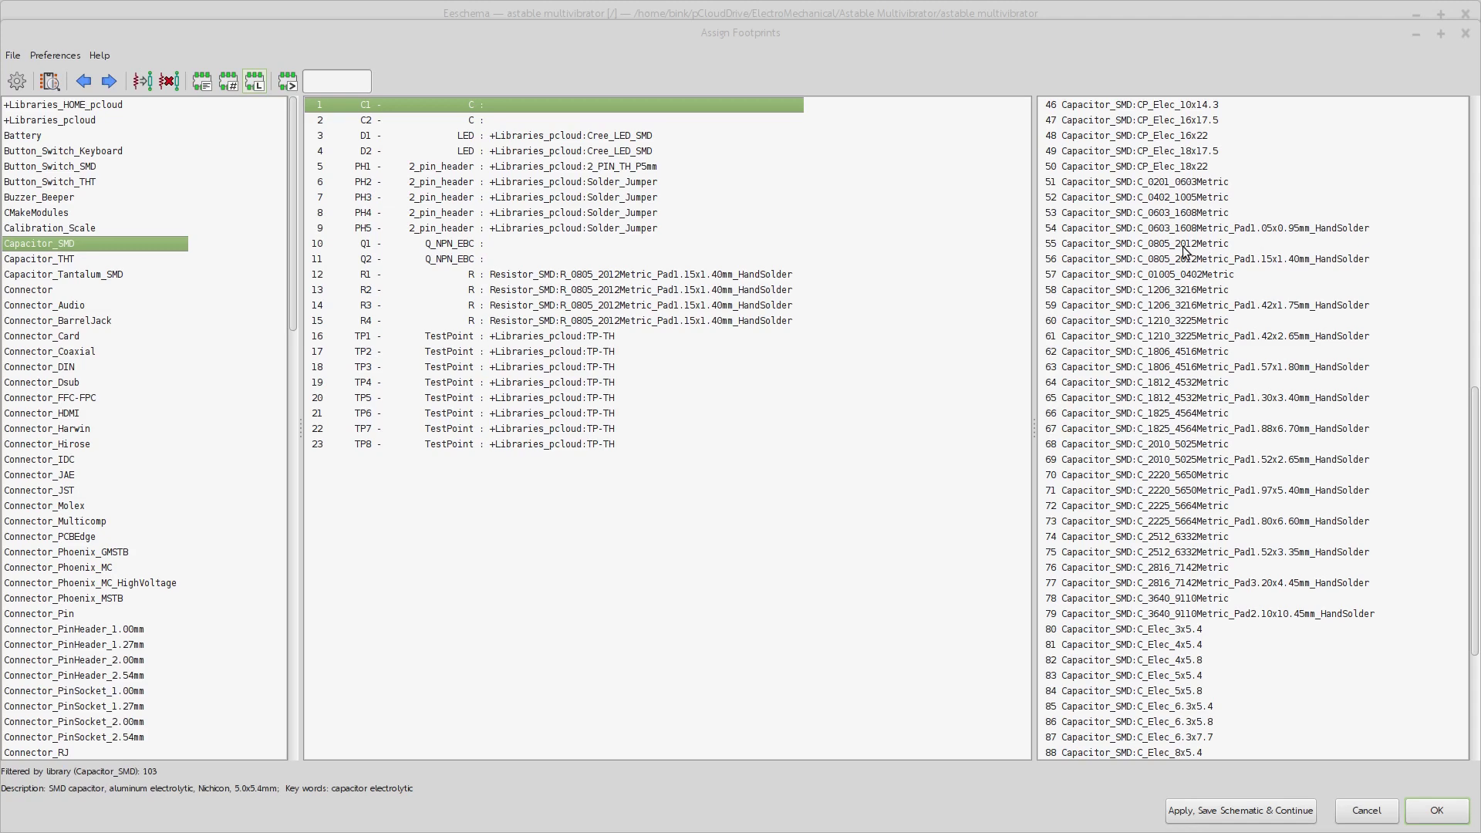
{"action": "left_click", "coordinate": [1224, 259]}
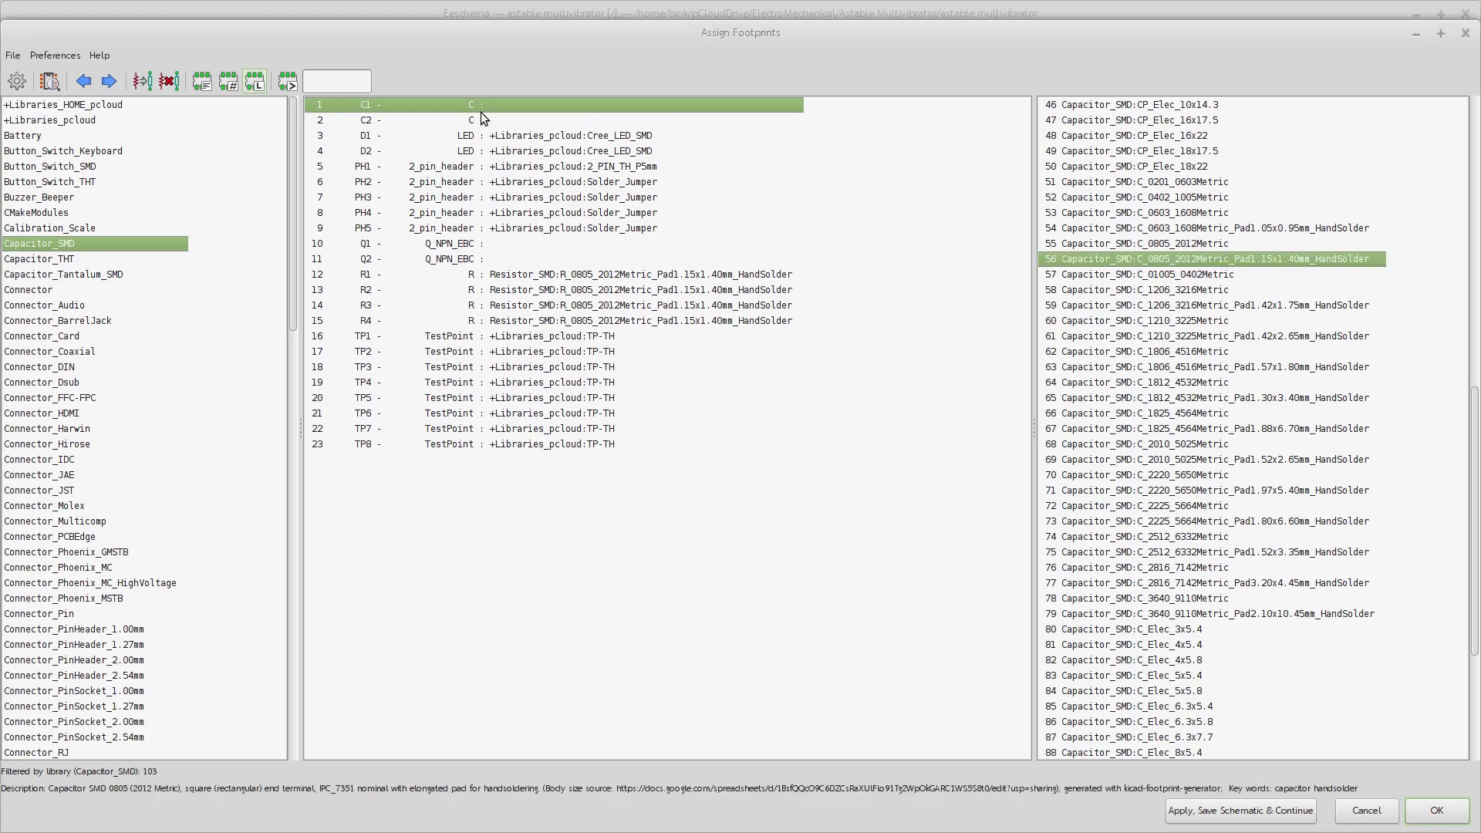
{"action": "left_click", "coordinate": [479, 119], "text": "shift"}
{"action": "double_click", "coordinate": [1090, 261]}
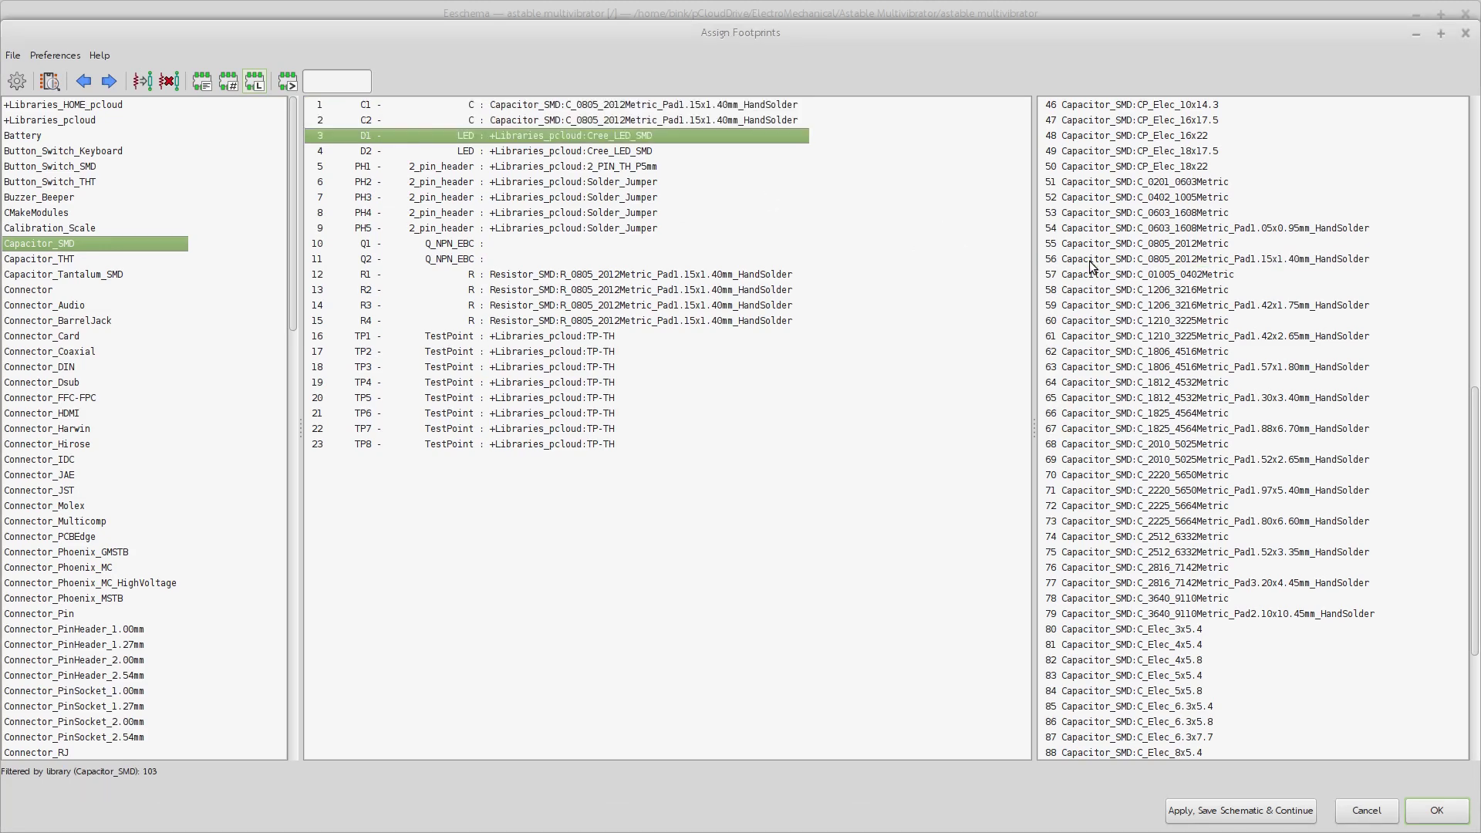
- For transistor Q1, list the Package_TO_SOT_SMD library's footprints and select SOT-23
{"action": "left_click", "coordinate": [504, 244]}
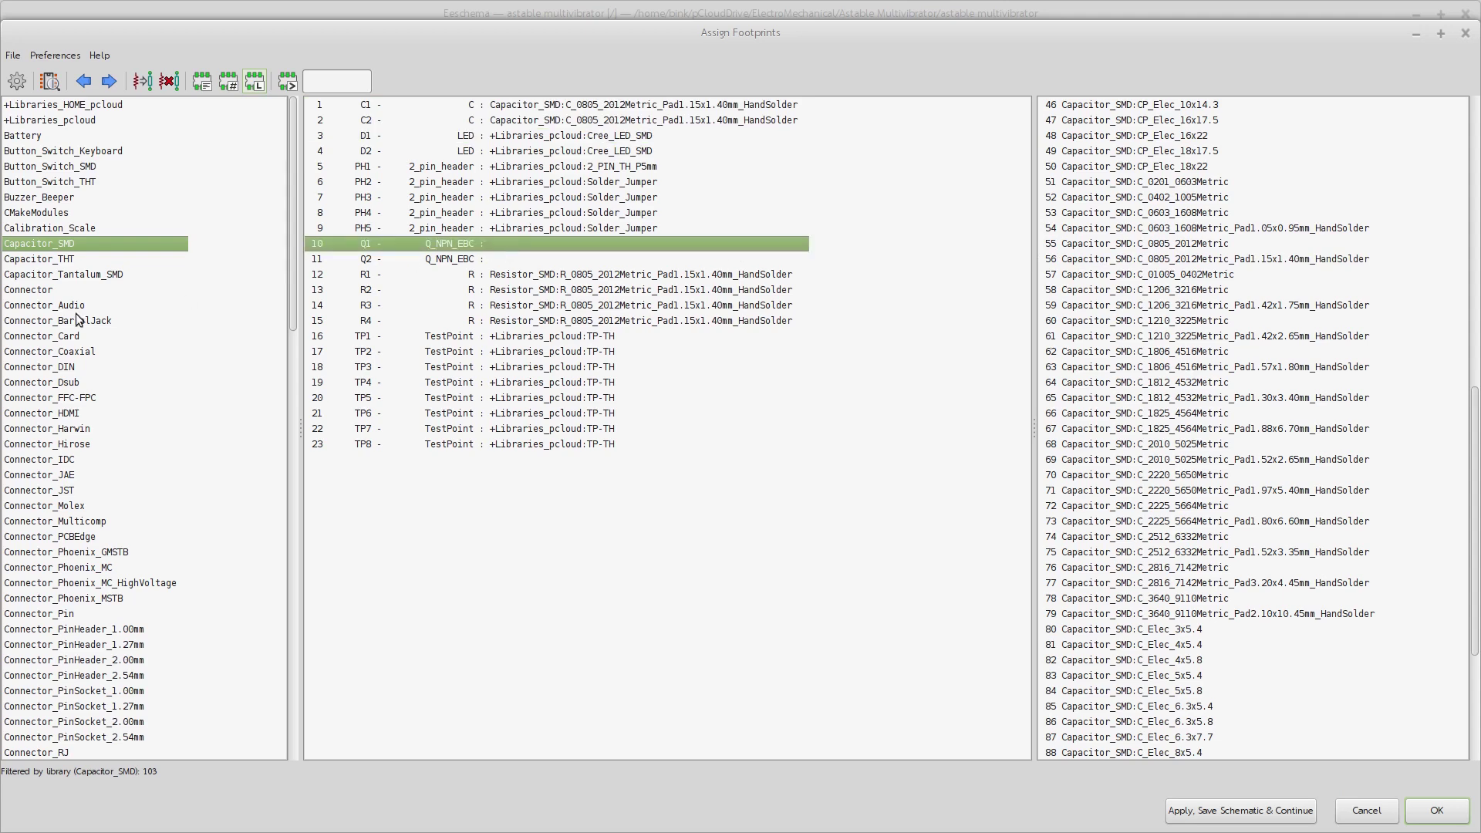
{"action": "scroll", "coordinate": [93, 462], "scroll_direction": "down", "scroll_amount": 10}
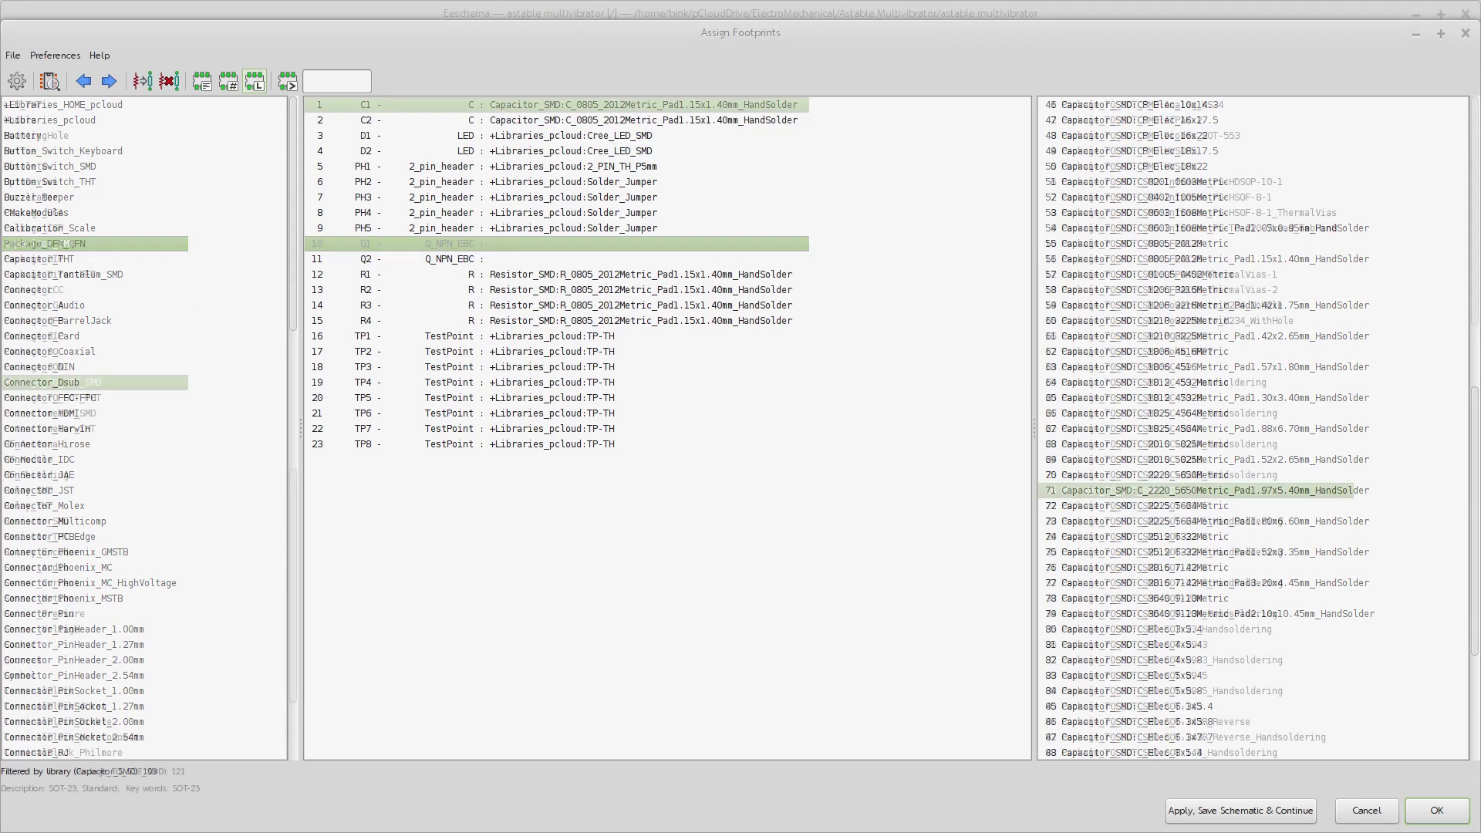
{"action": "left_click", "coordinate": [54, 382]}
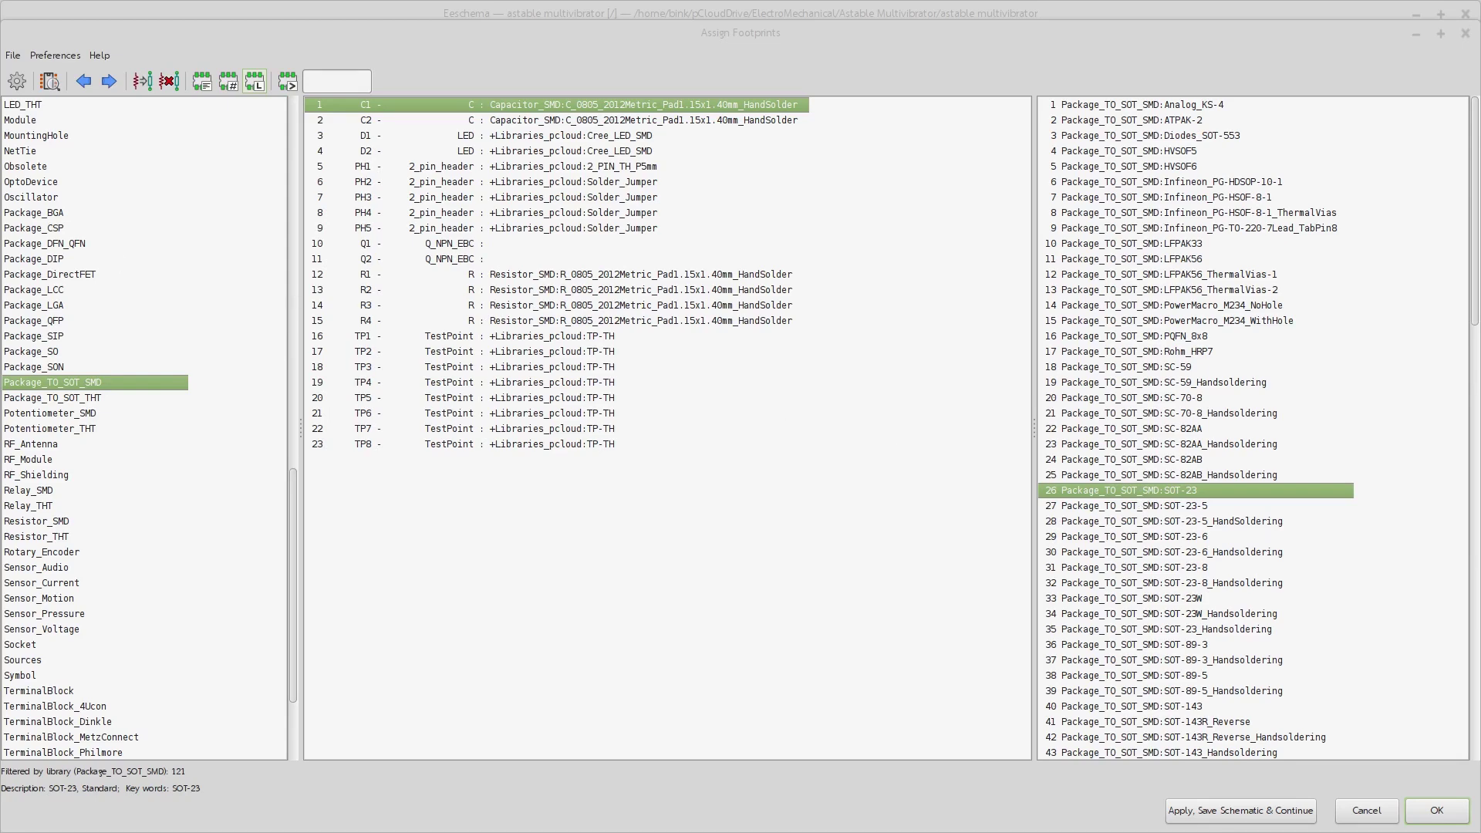
- Switch to the browser to check the package and terminal layout in the MMBT3904 datasheet, and return to the footprint list
{"action": "key", "text": "alt+Tab"}
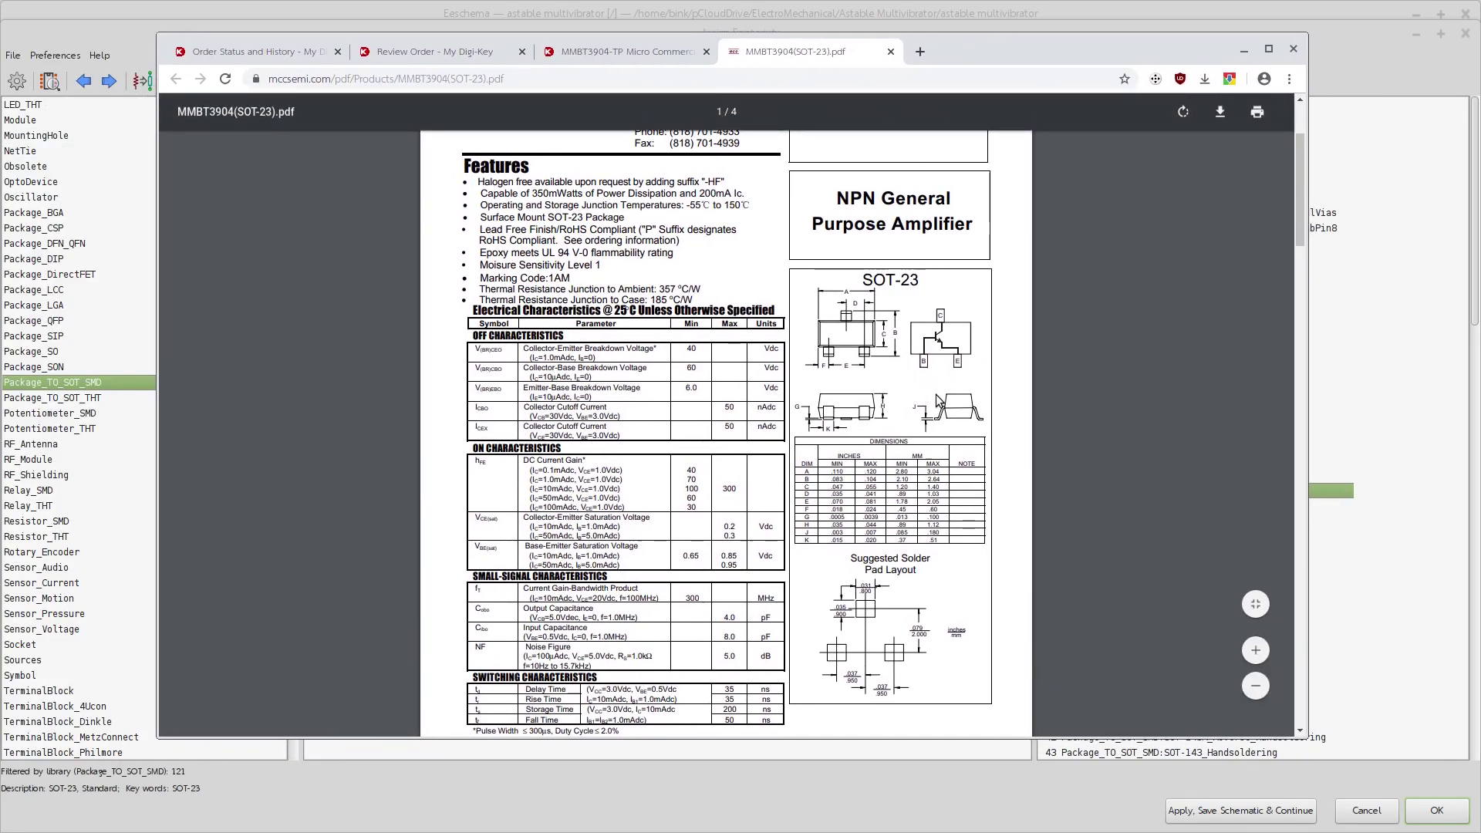
{"action": "left_click_drag", "start_coordinate": [1072, 50], "coordinate": [3, 46]}
{"action": "left_click", "coordinate": [103, 772]}
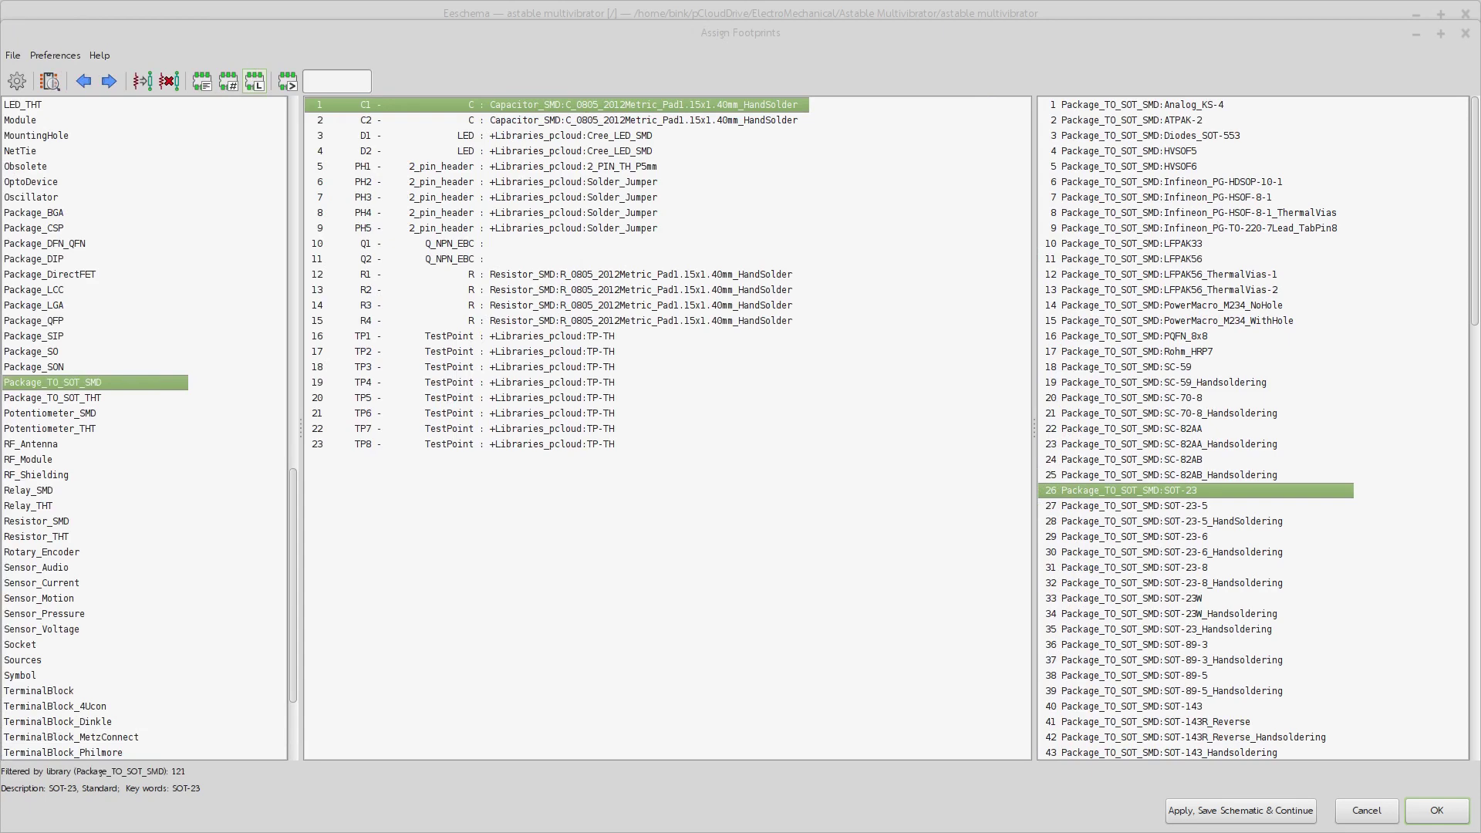
- Preview the SOT-23 footprint, compare its pad numbering with the MMBT3904 datasheet's terminal drawing, and close the preview
{"action": "left_click", "coordinate": [50, 81]}
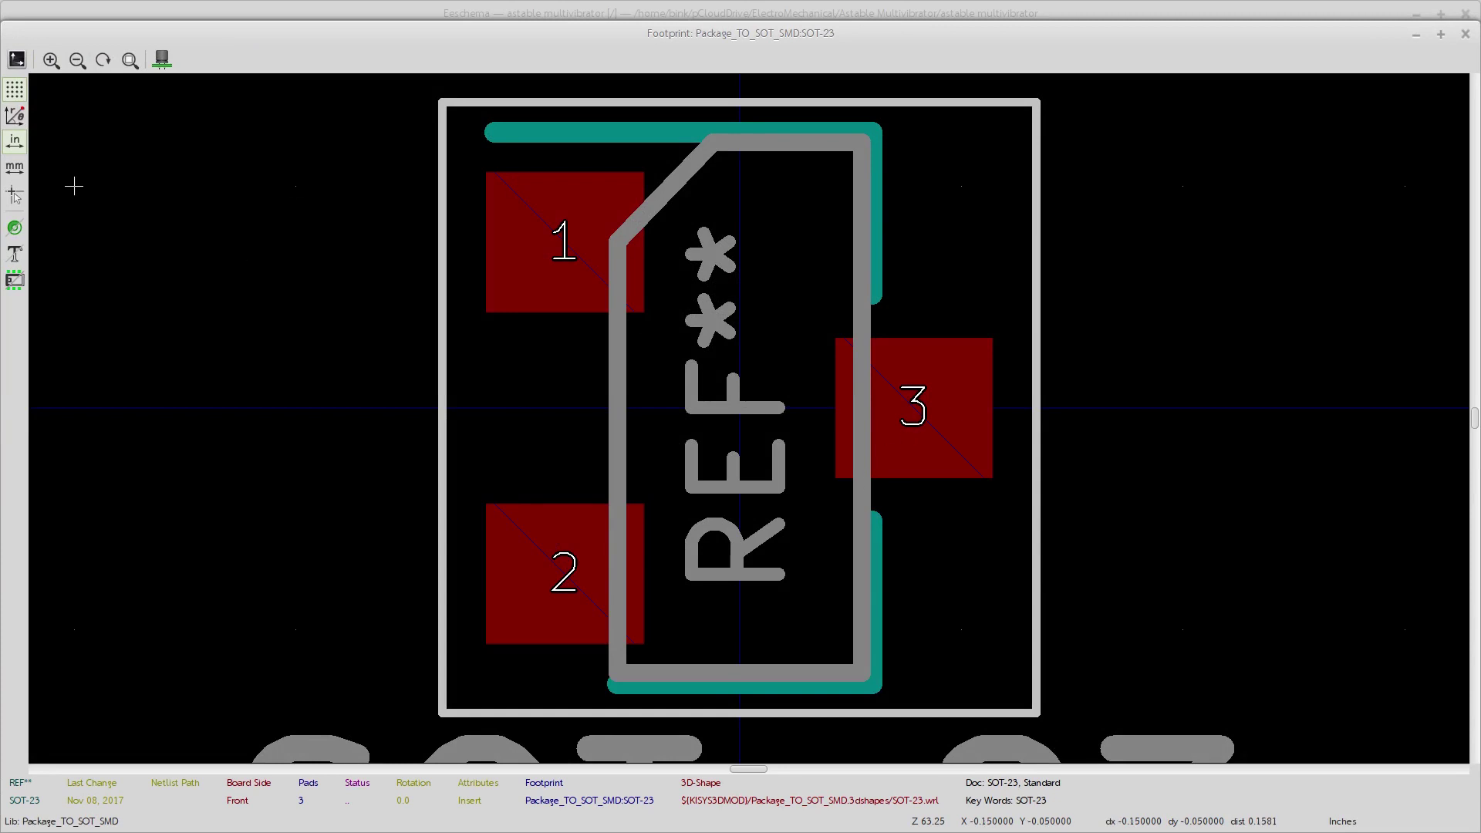
{"action": "key", "text": "alt+Tab"}
{"action": "left_click_drag", "start_coordinate": [793, 61], "coordinate": [375, 60]}
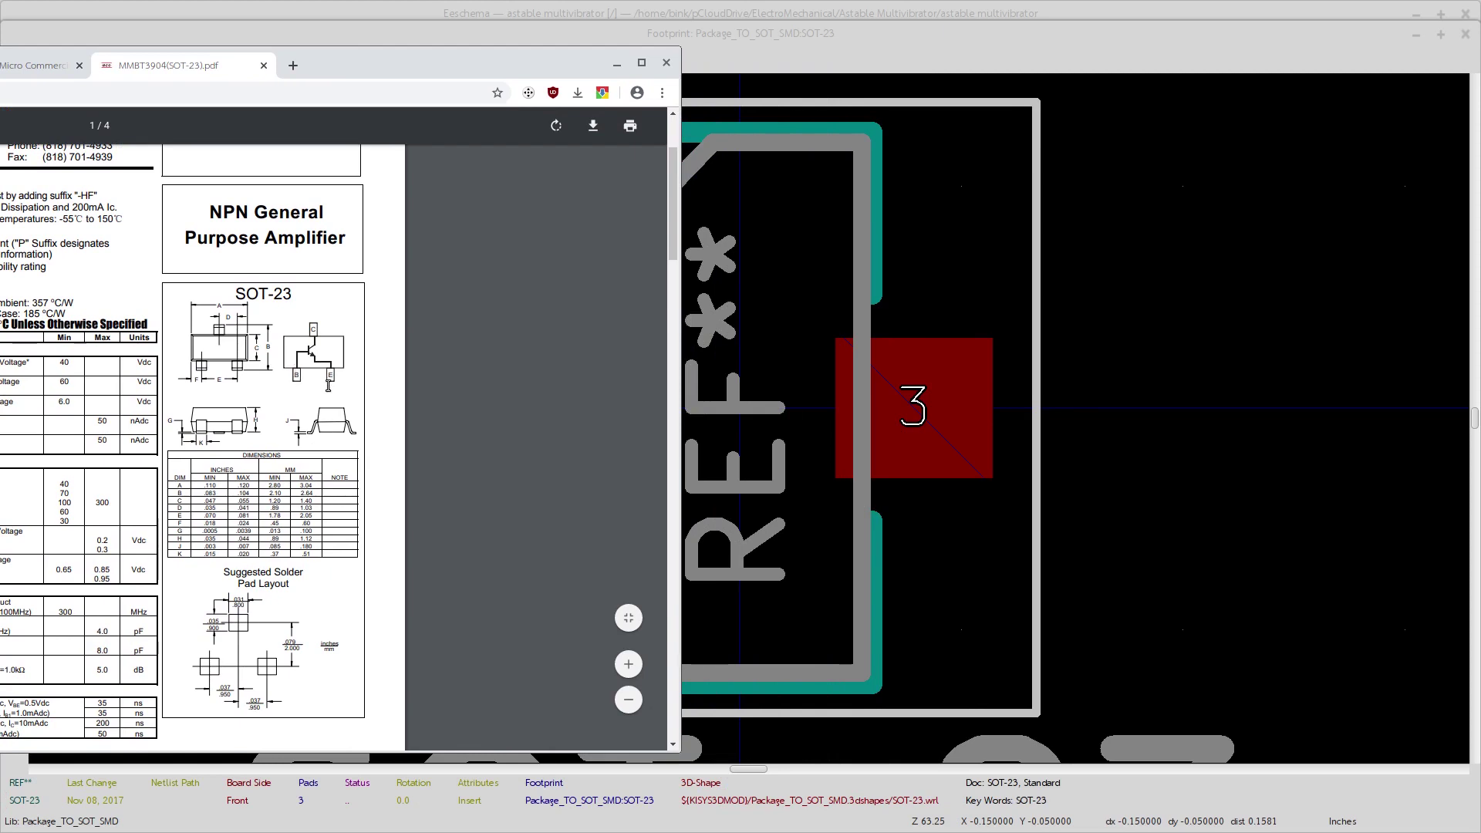
{"action": "left_click", "coordinate": [616, 63]}
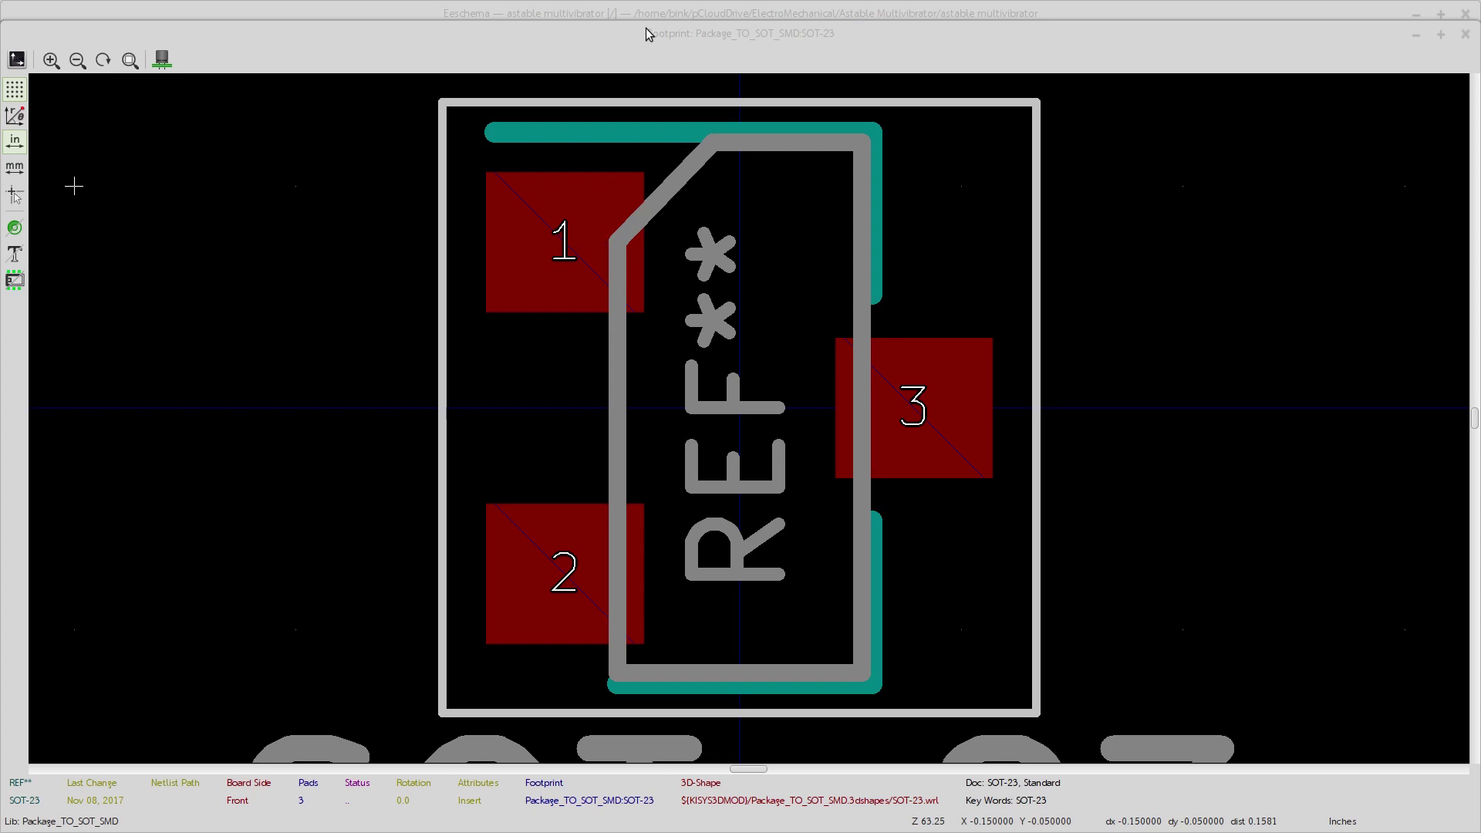
{"action": "left_click_drag", "start_coordinate": [646, 34], "coordinate": [610, 307]}
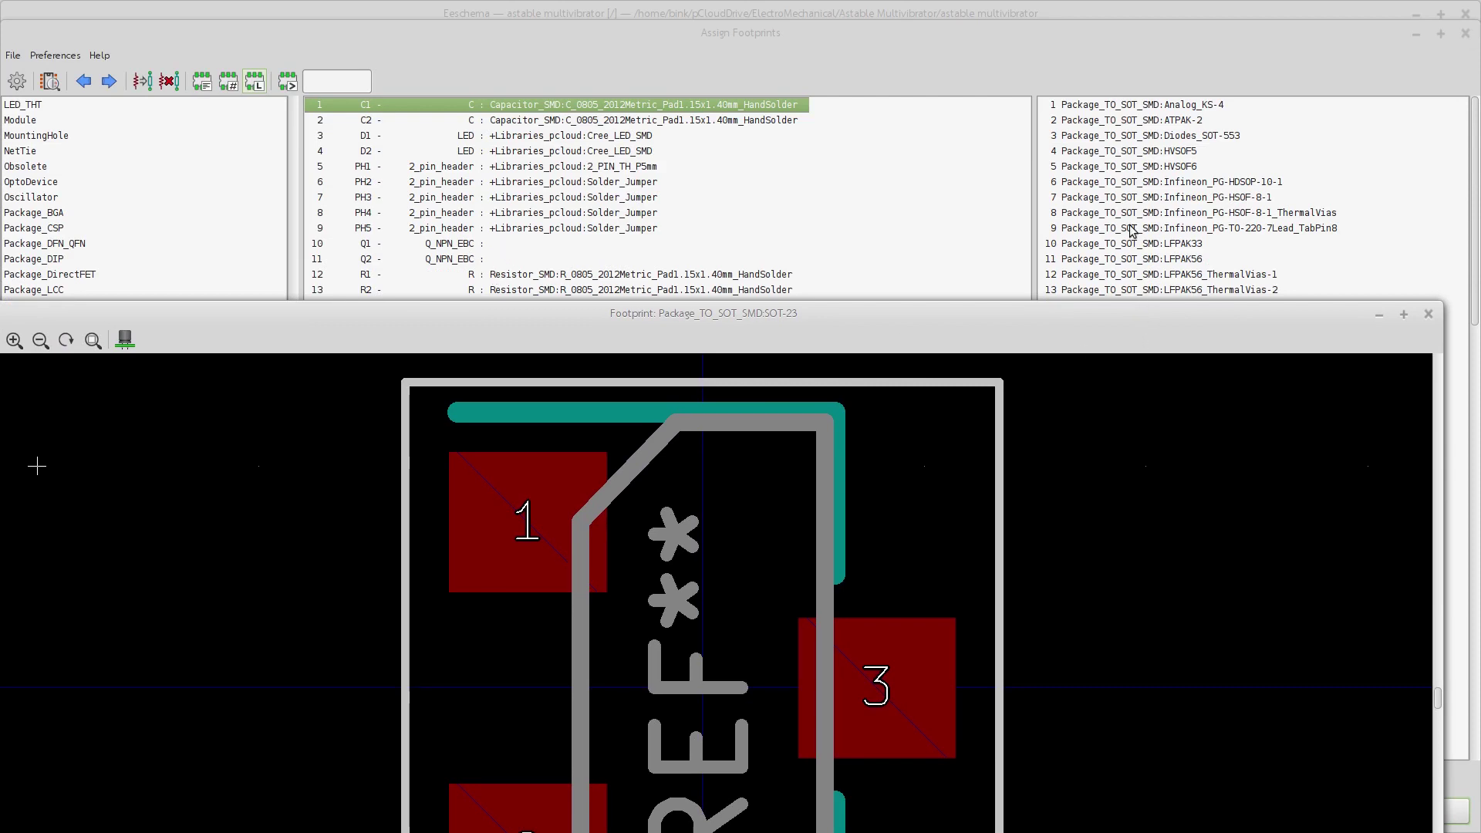
{"action": "left_click_drag", "start_coordinate": [743, 313], "coordinate": [770, 161]}
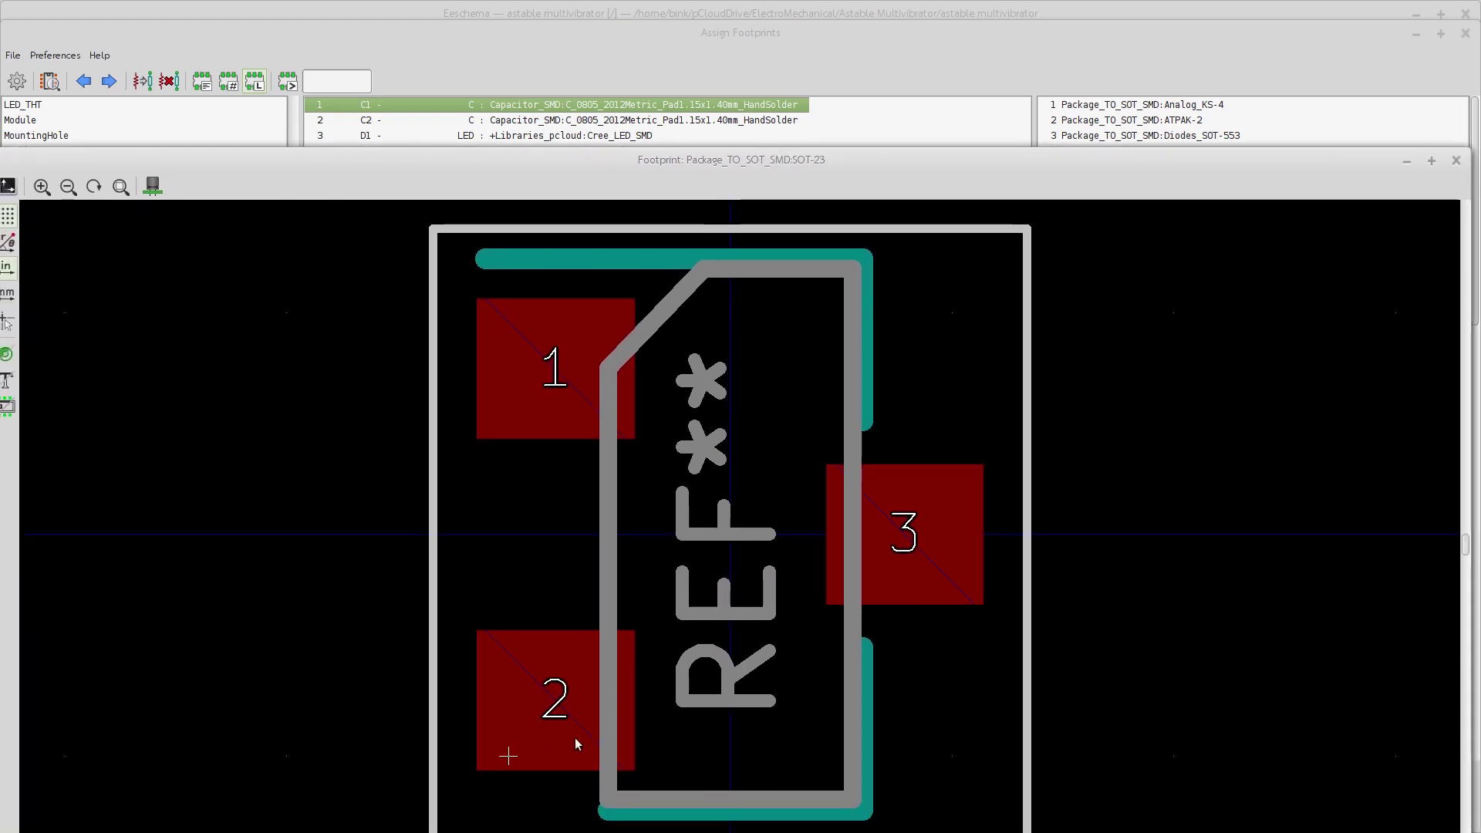
{"action": "left_click", "coordinate": [1457, 162]}
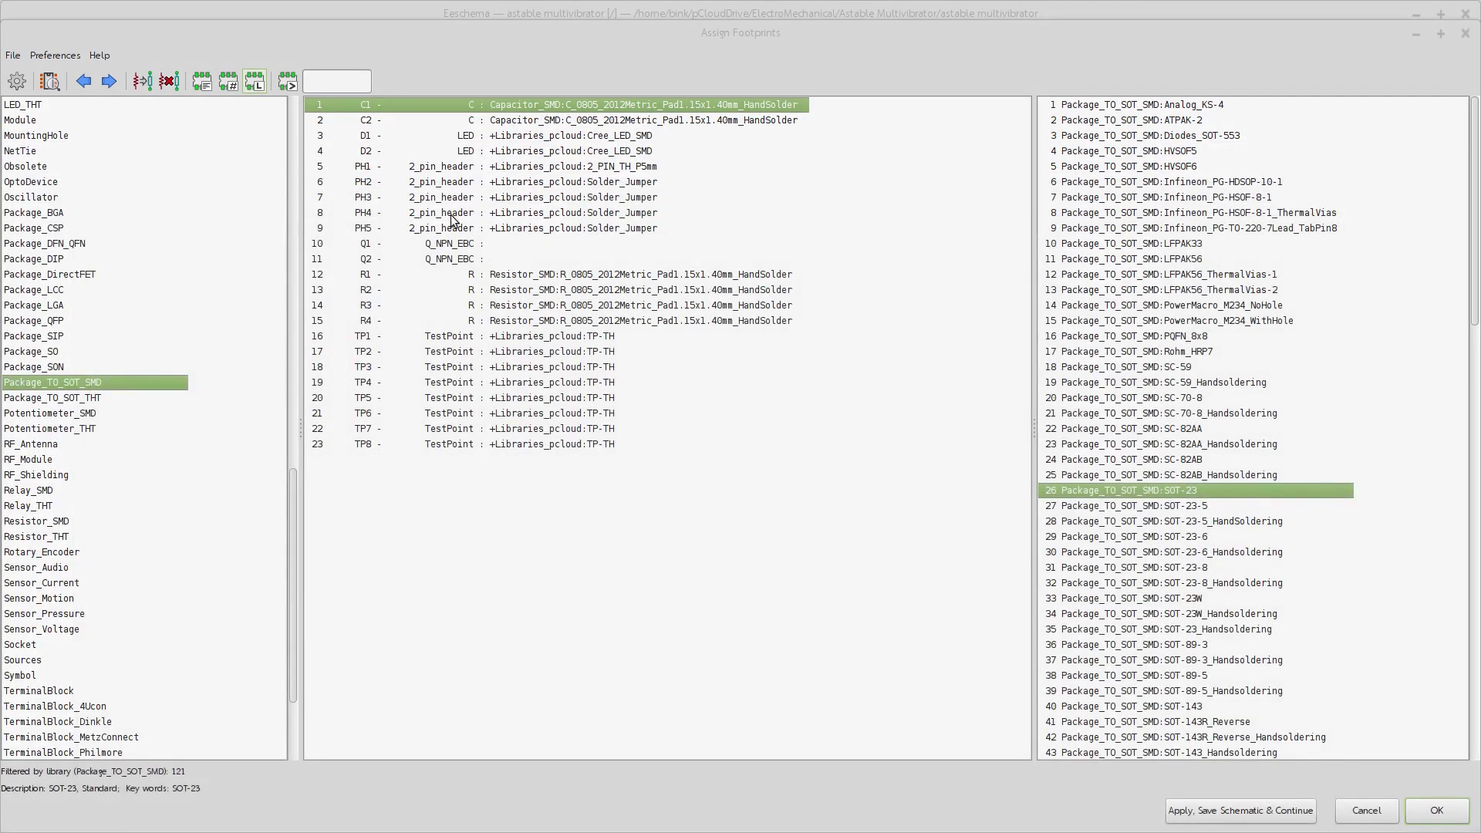
- Accept the footprint assignments, return to the schematic and examine the pin numbers on transistor Q1's symbol
{"action": "left_click", "coordinate": [1438, 811]}
{"action": "scroll", "coordinate": [573, 575], "scroll_direction": "up", "scroll_amount": 6}
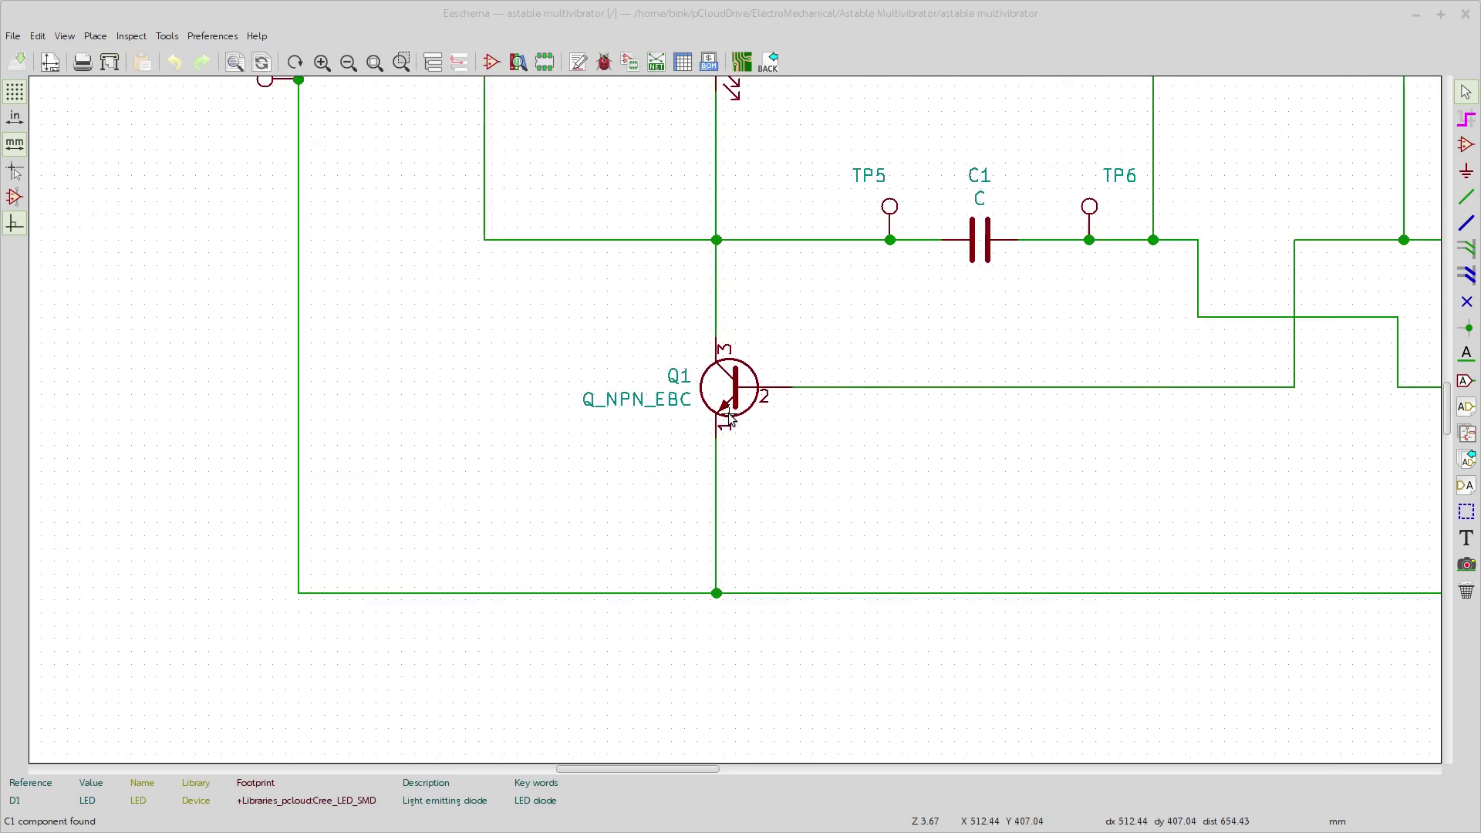
{"action": "scroll", "coordinate": [731, 361], "scroll_direction": "down", "scroll_amount": 1}
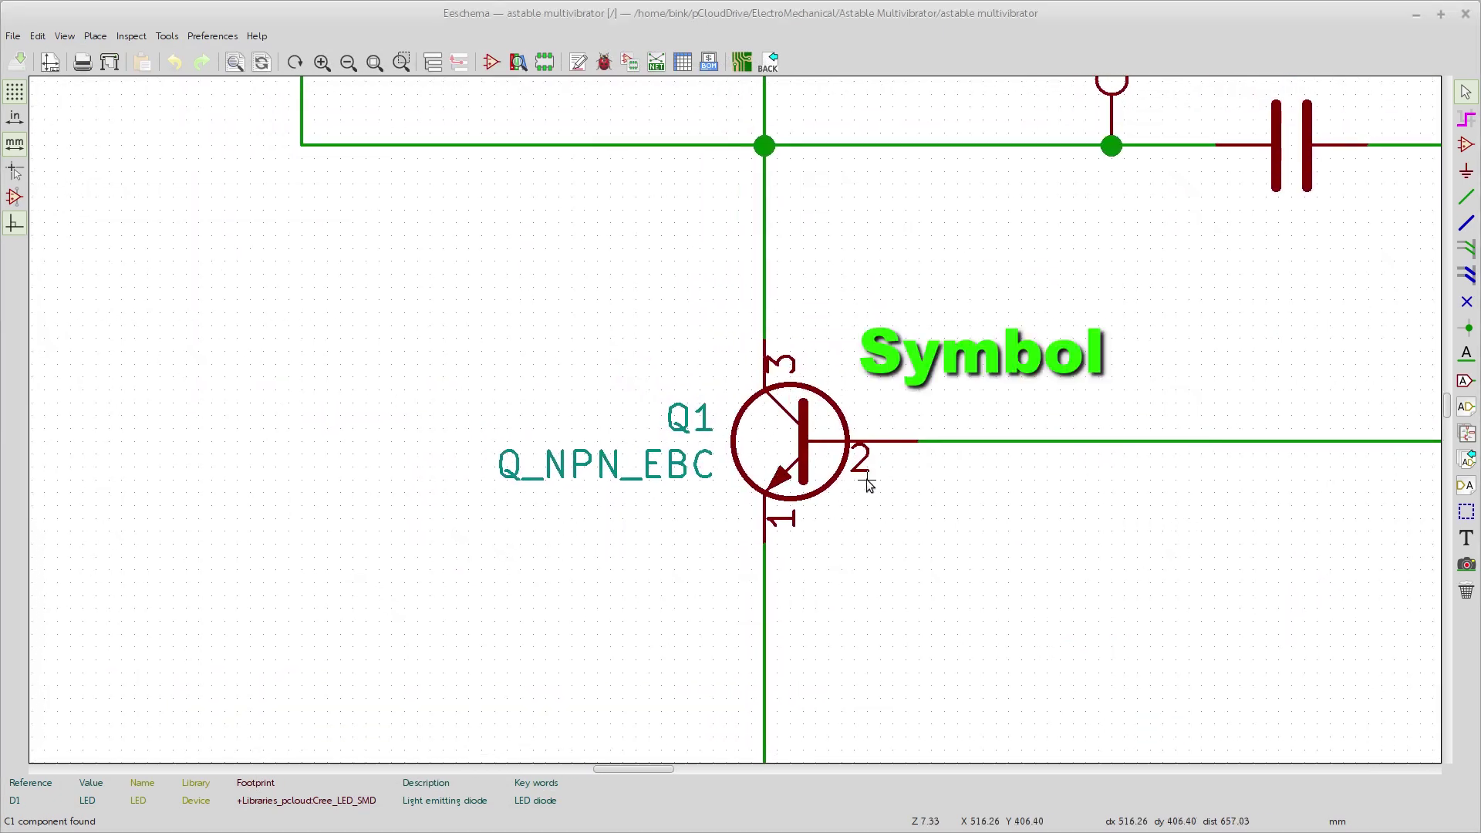
- Open transistor Q1's Q_NPN_EBC symbol in the Symbol Library Editor
{"action": "right_click", "coordinate": [793, 437]}
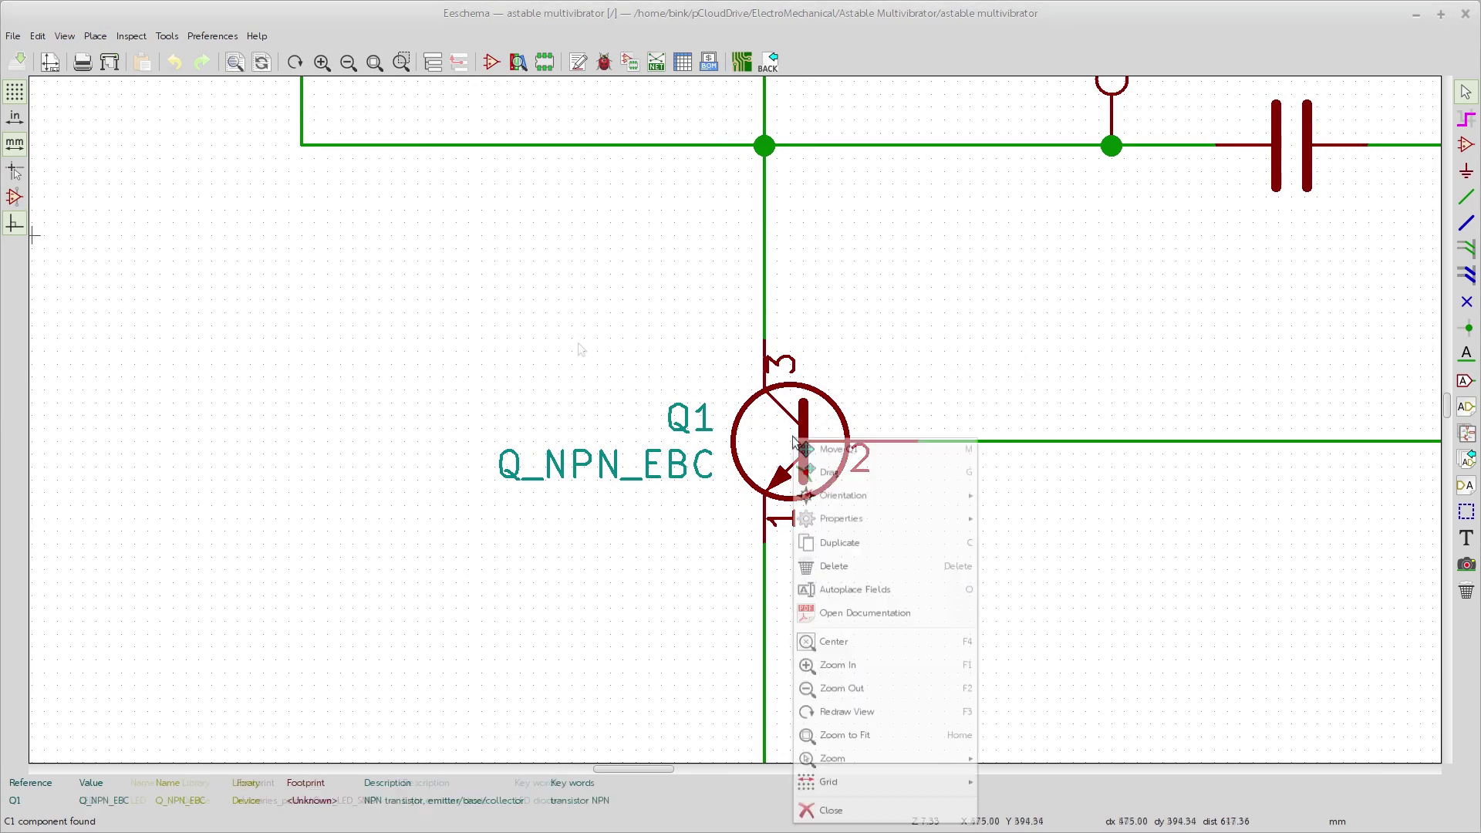
{"action": "mouse_move", "coordinate": [909, 521]}
{"action": "left_click", "coordinate": [1003, 616]}
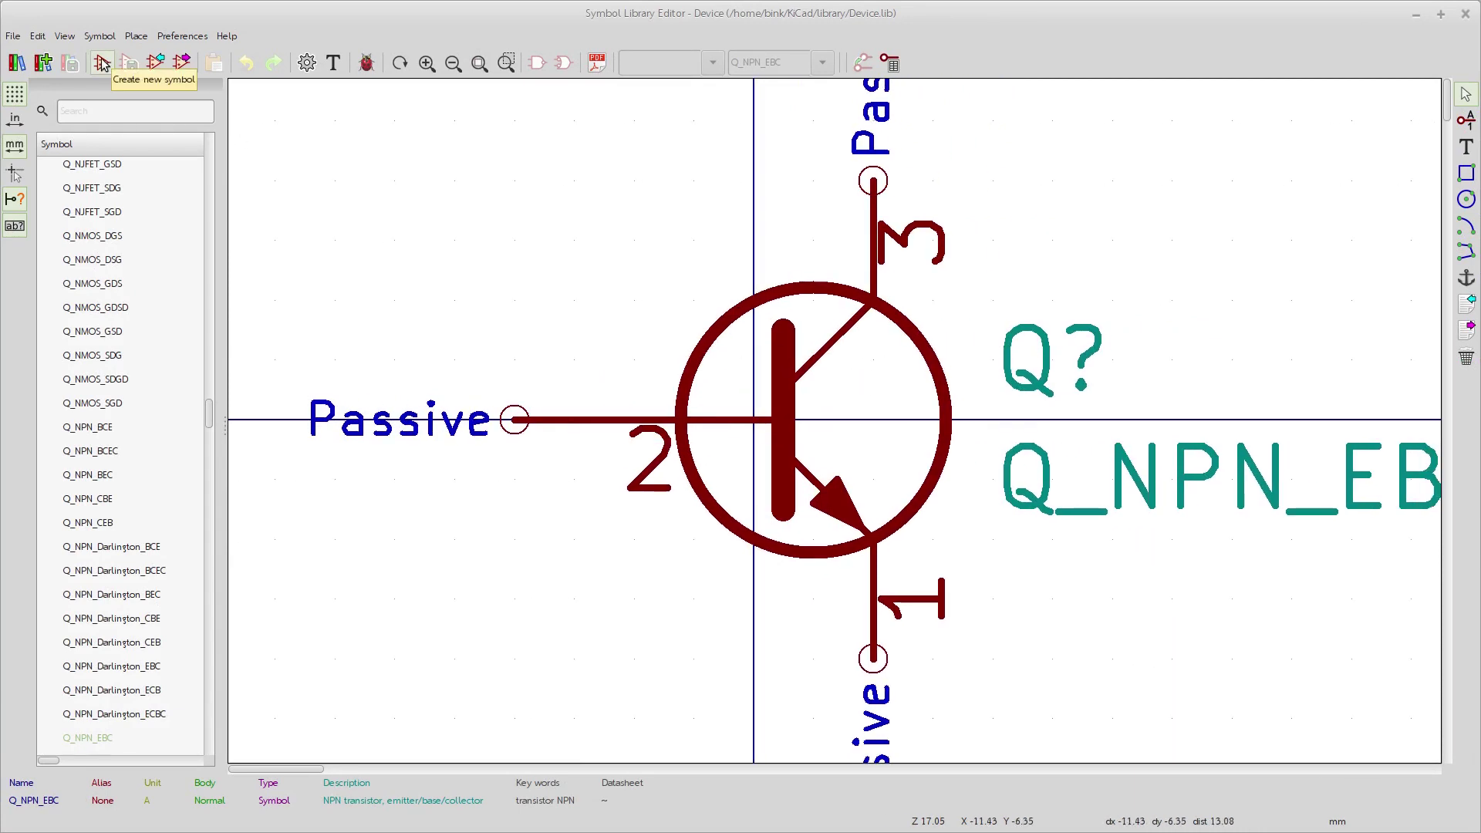
- Look through the symbols in the +MY_LIBRARIES library and examine the pin numbers on the Q_NPN_EBC symbol
{"action": "scroll", "coordinate": [192, 324], "scroll_direction": "up", "scroll_amount": 15}
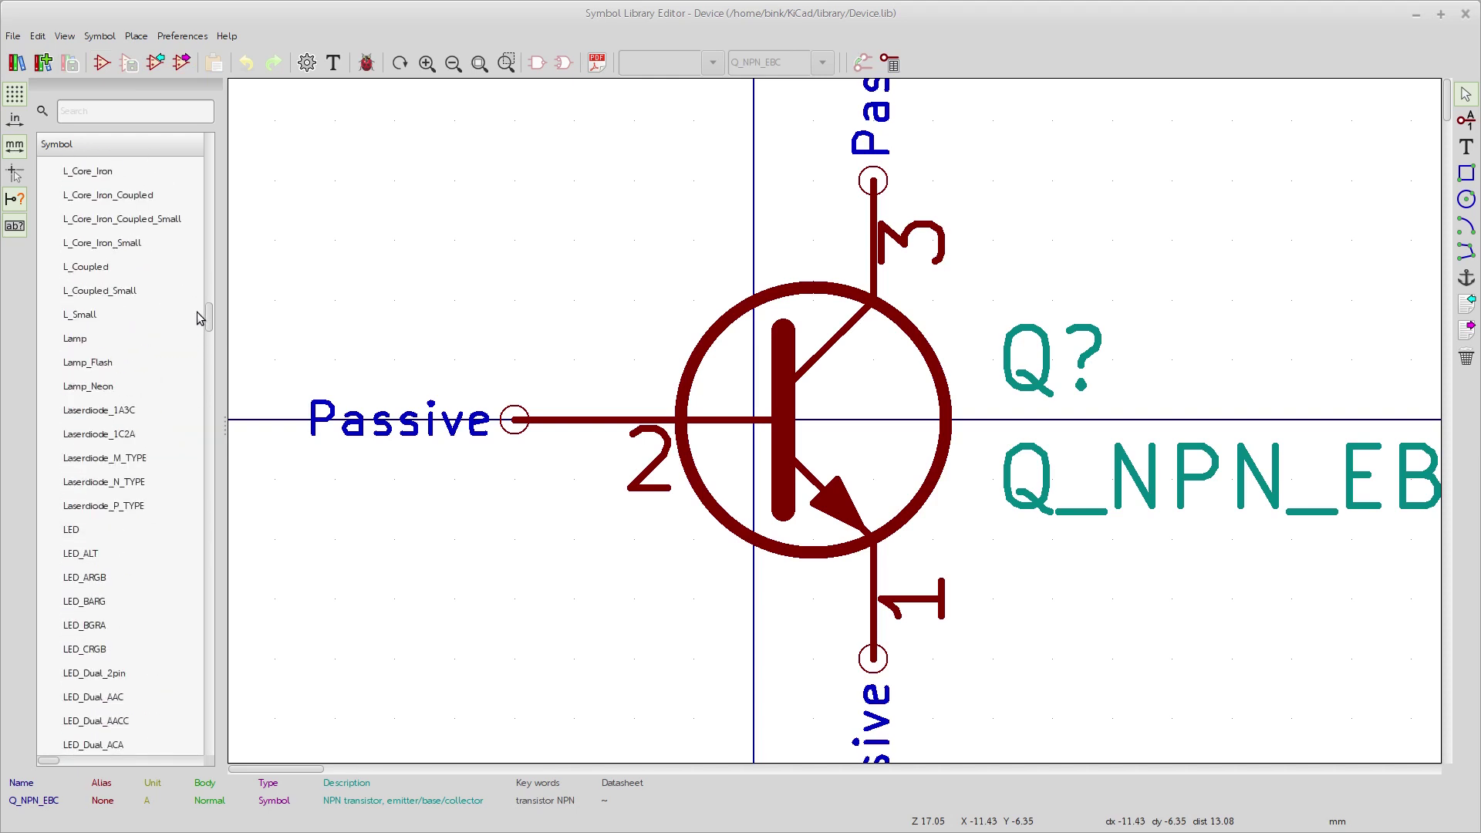
{"action": "left_click_drag", "start_coordinate": [208, 314], "coordinate": [213, 109]}
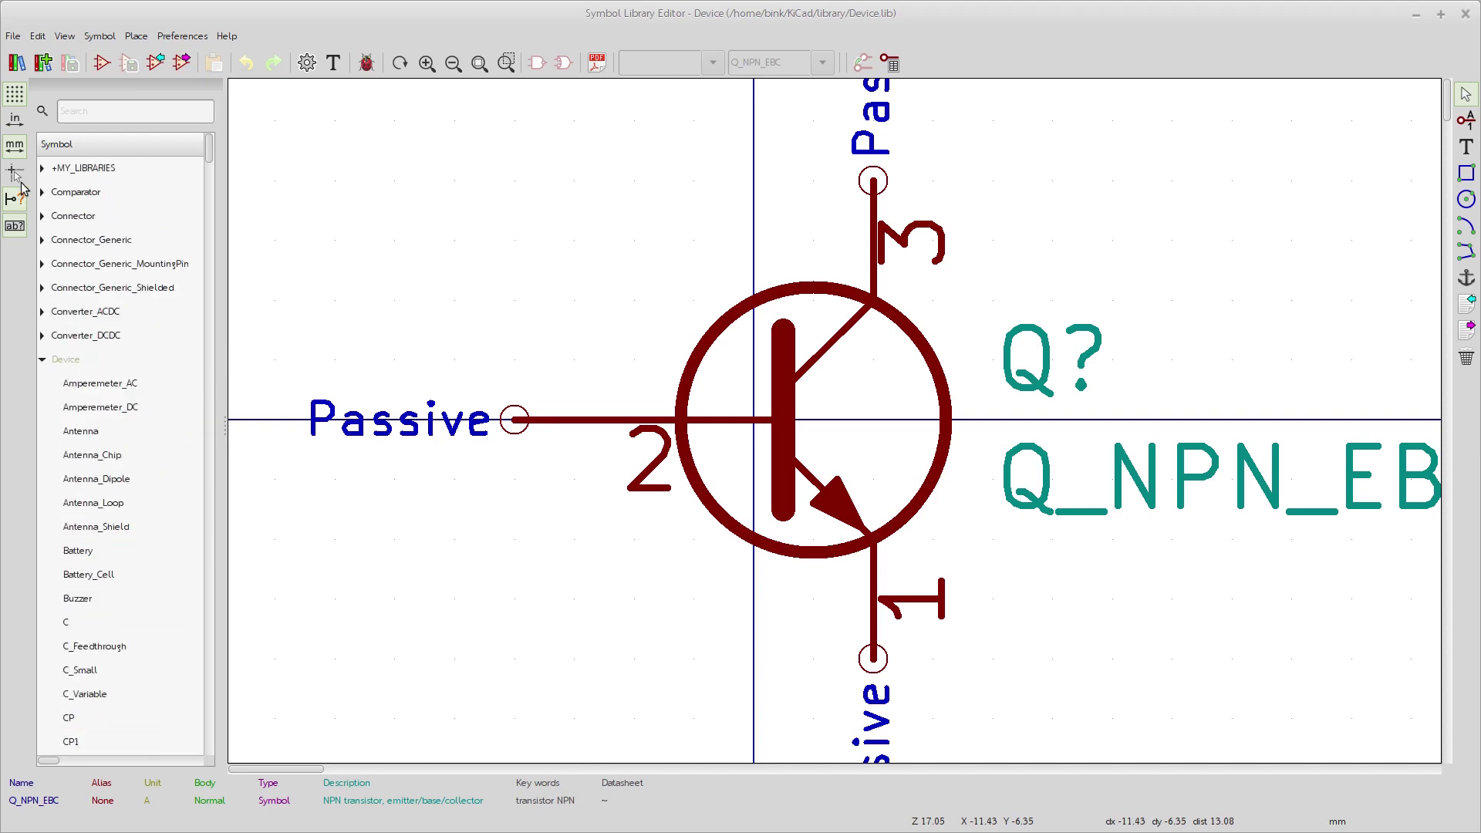
{"action": "left_click", "coordinate": [50, 169]}
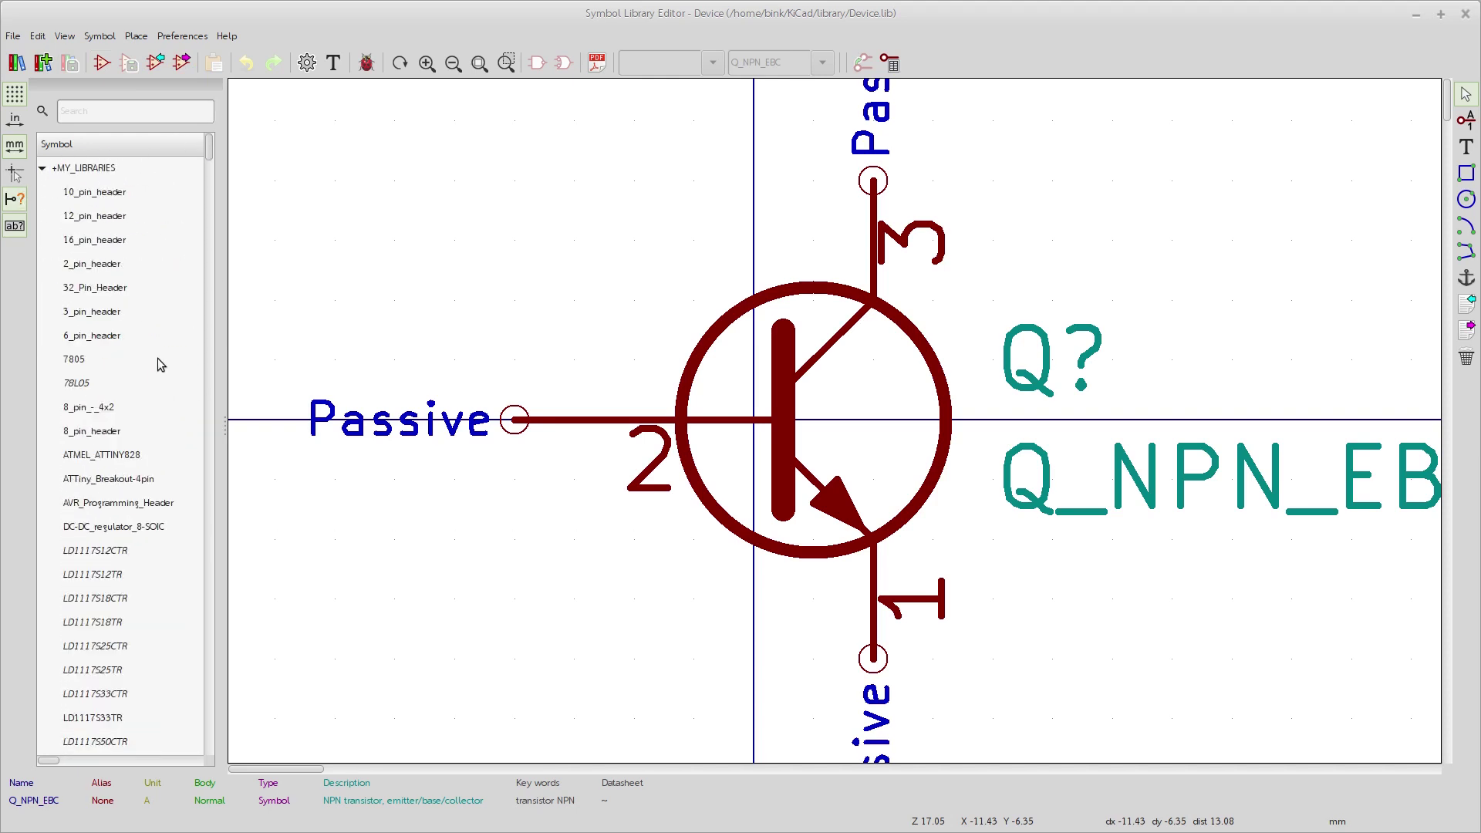
{"action": "scroll", "coordinate": [176, 350], "scroll_direction": "down", "scroll_amount": 8}
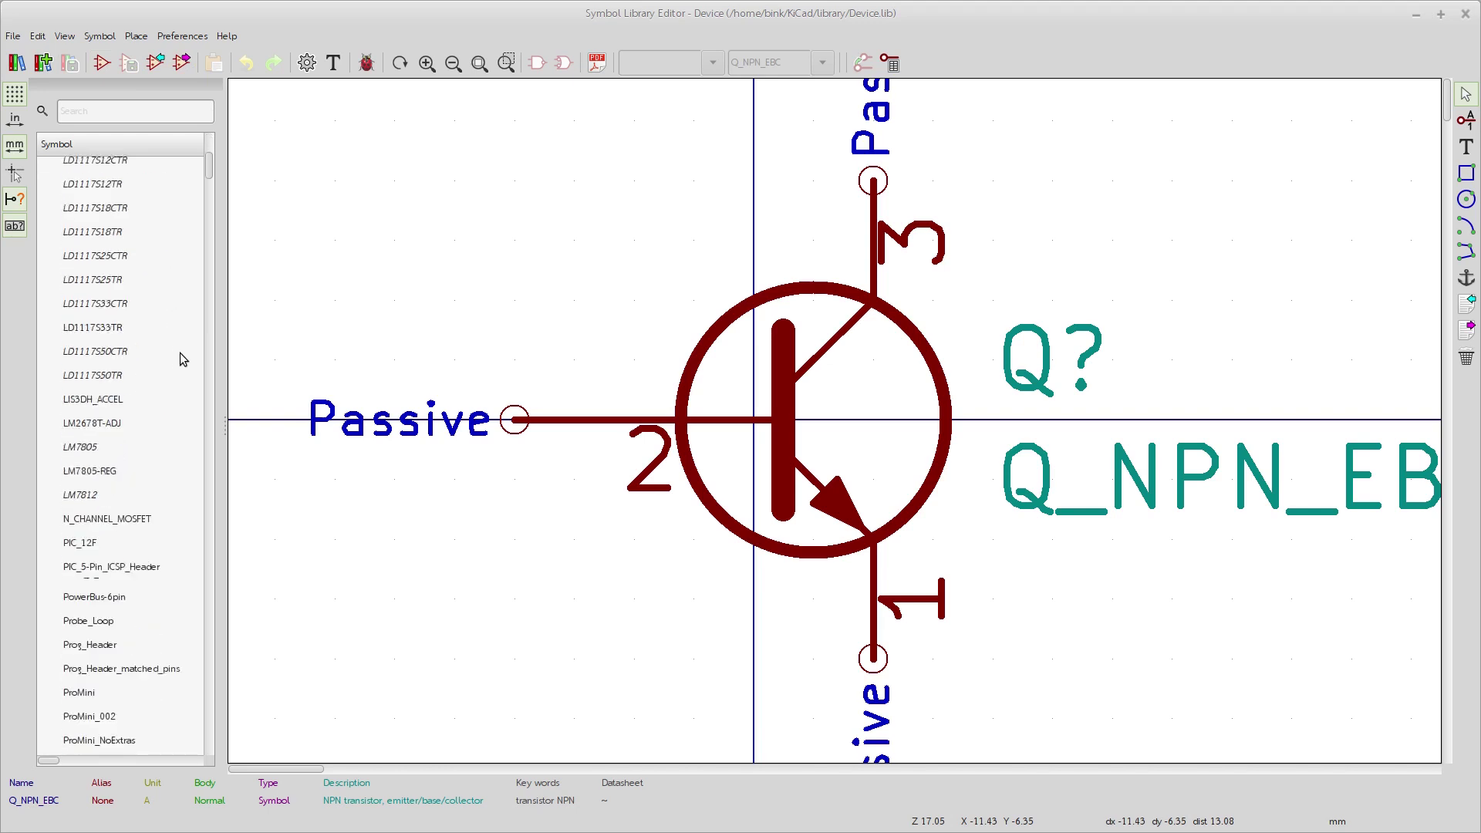
{"action": "scroll", "coordinate": [185, 344], "scroll_direction": "down", "scroll_amount": 5}
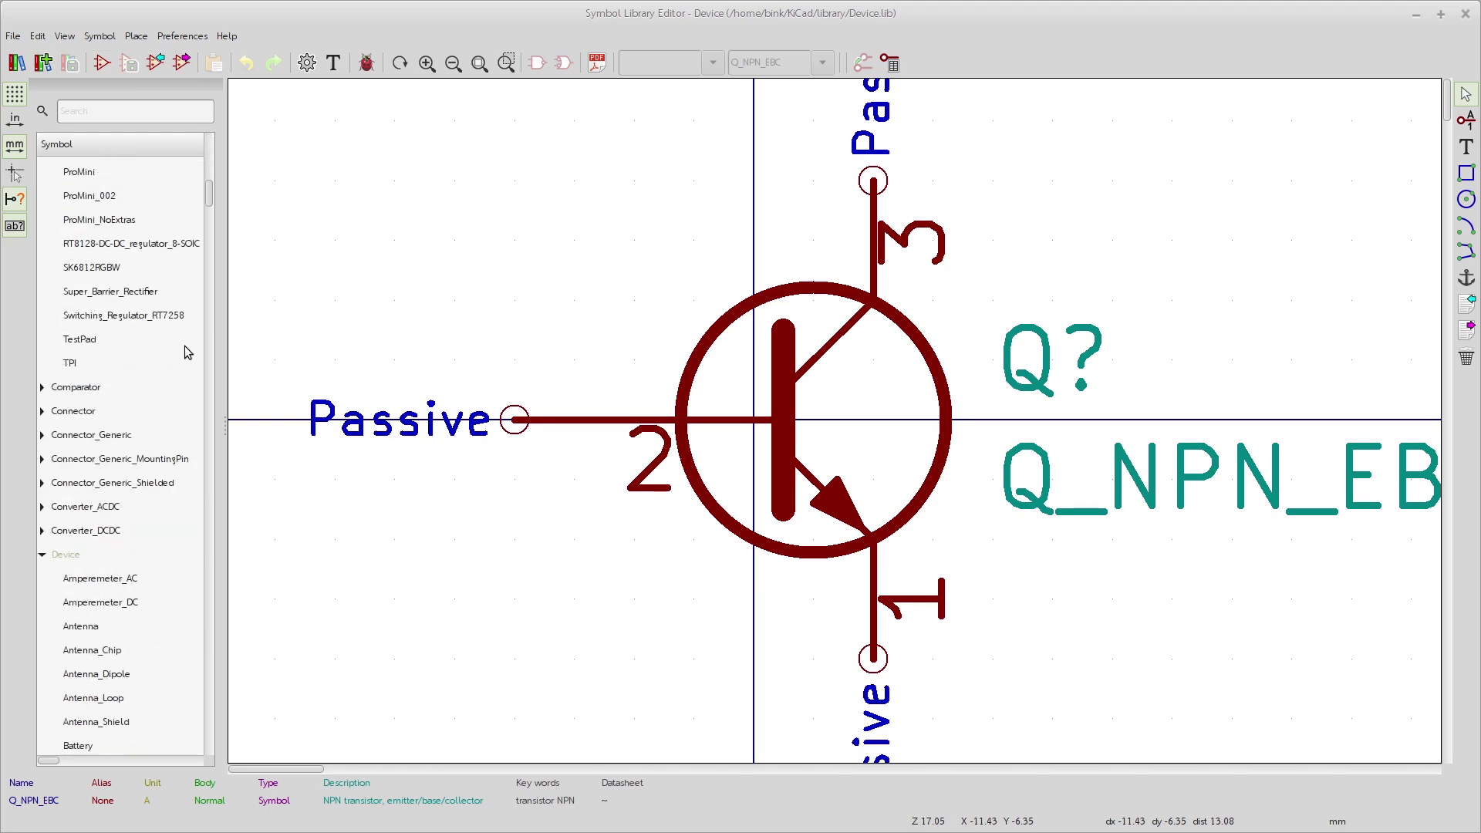
{"action": "scroll", "coordinate": [173, 350], "scroll_direction": "up", "scroll_amount": 13}
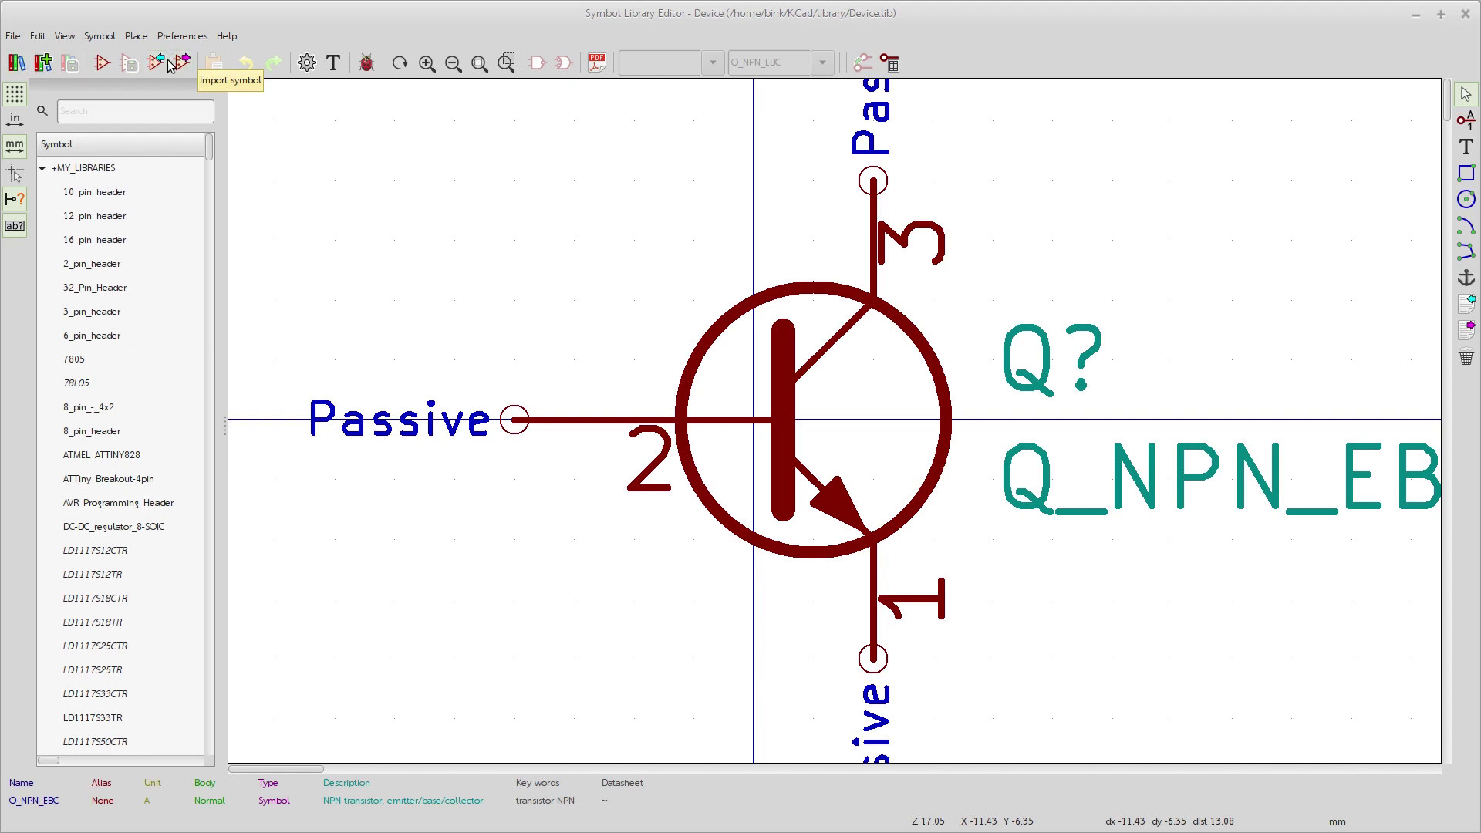
{"action": "scroll", "coordinate": [832, 420], "scroll_direction": "down", "scroll_amount": 1}
{"action": "scroll", "coordinate": [831, 420], "scroll_direction": "down", "scroll_amount": 1}
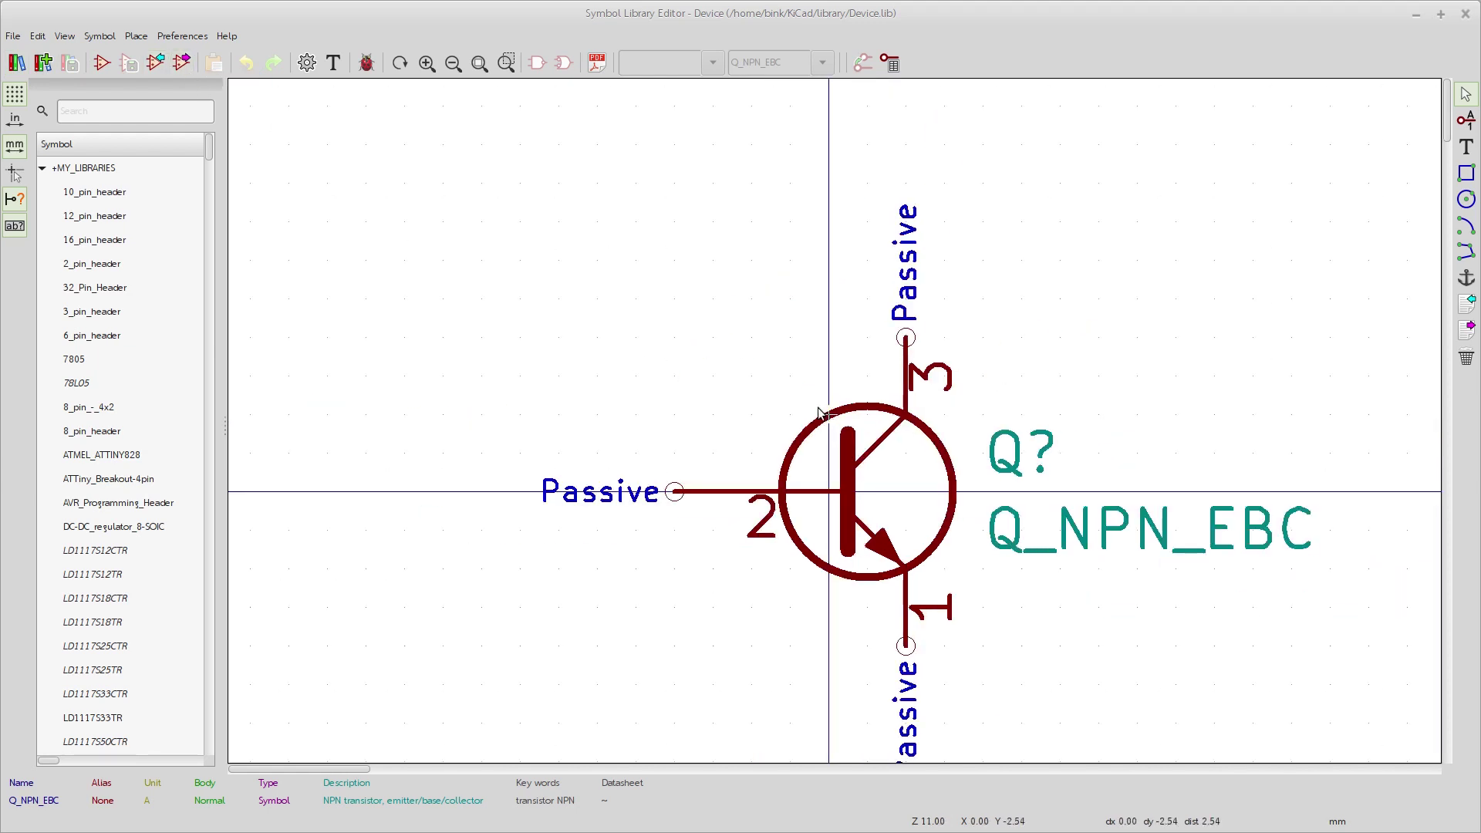
{"action": "scroll", "coordinate": [832, 420], "scroll_direction": "up", "scroll_amount": 1}
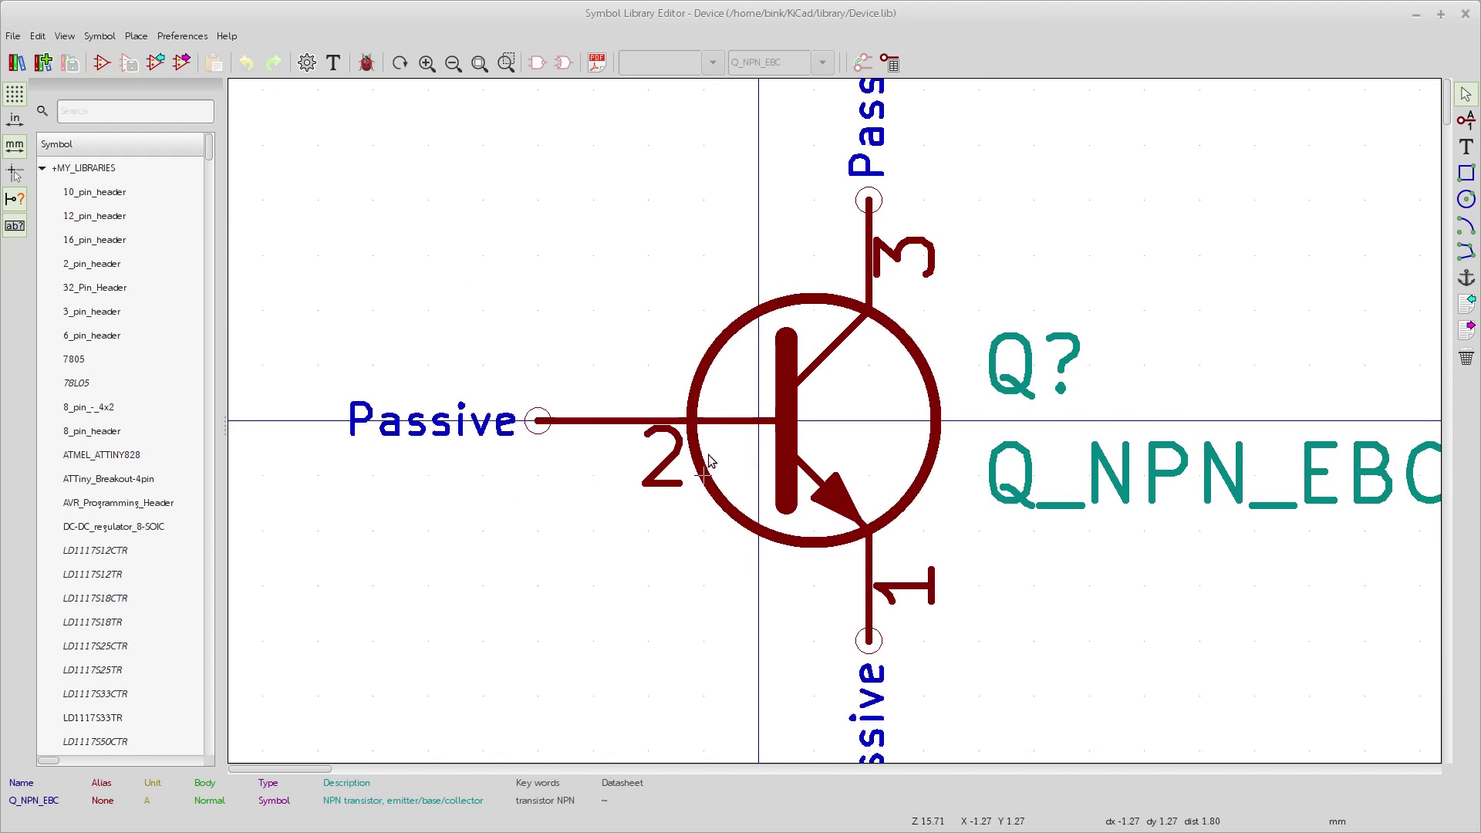
{"action": "scroll", "coordinate": [828, 415], "scroll_direction": "down", "scroll_amount": 2}
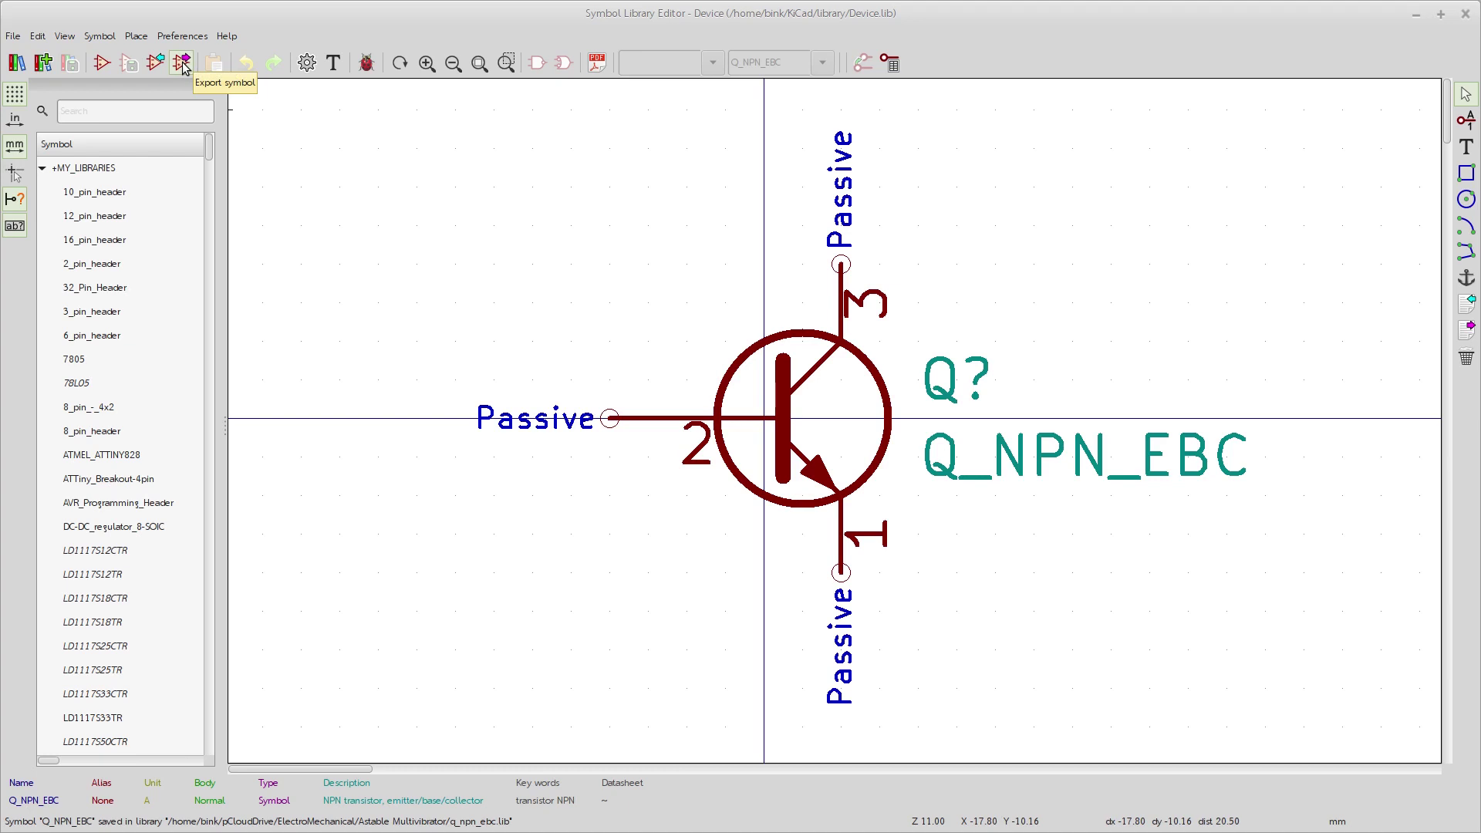
- Export the Q_NPN_EBC symbol as q_npn_ebc.lib in the Astable Multivibrator folder, replacing the existing file
{"action": "left_click", "coordinate": [183, 67]}
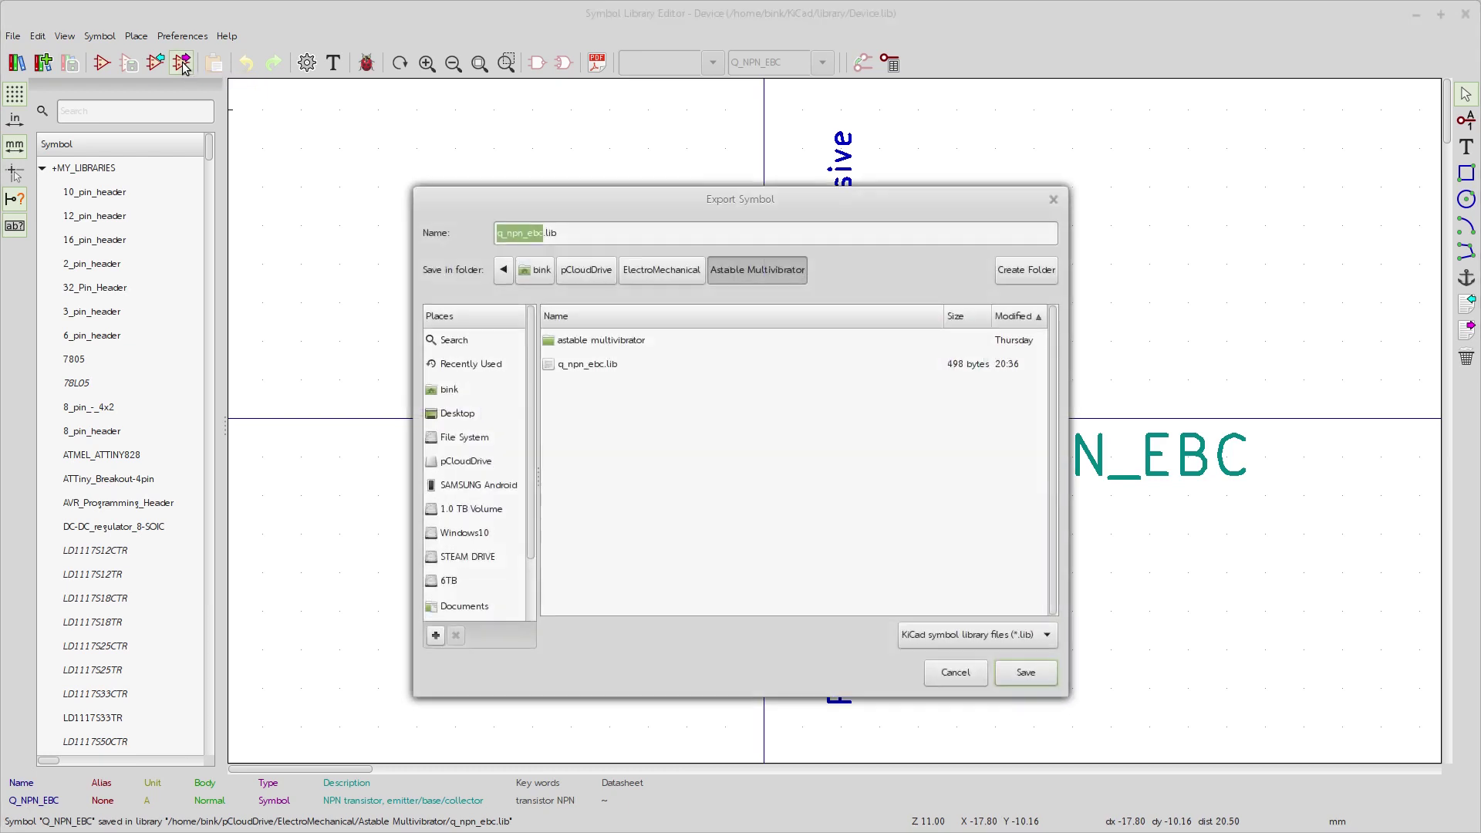
{"action": "left_click", "coordinate": [582, 371]}
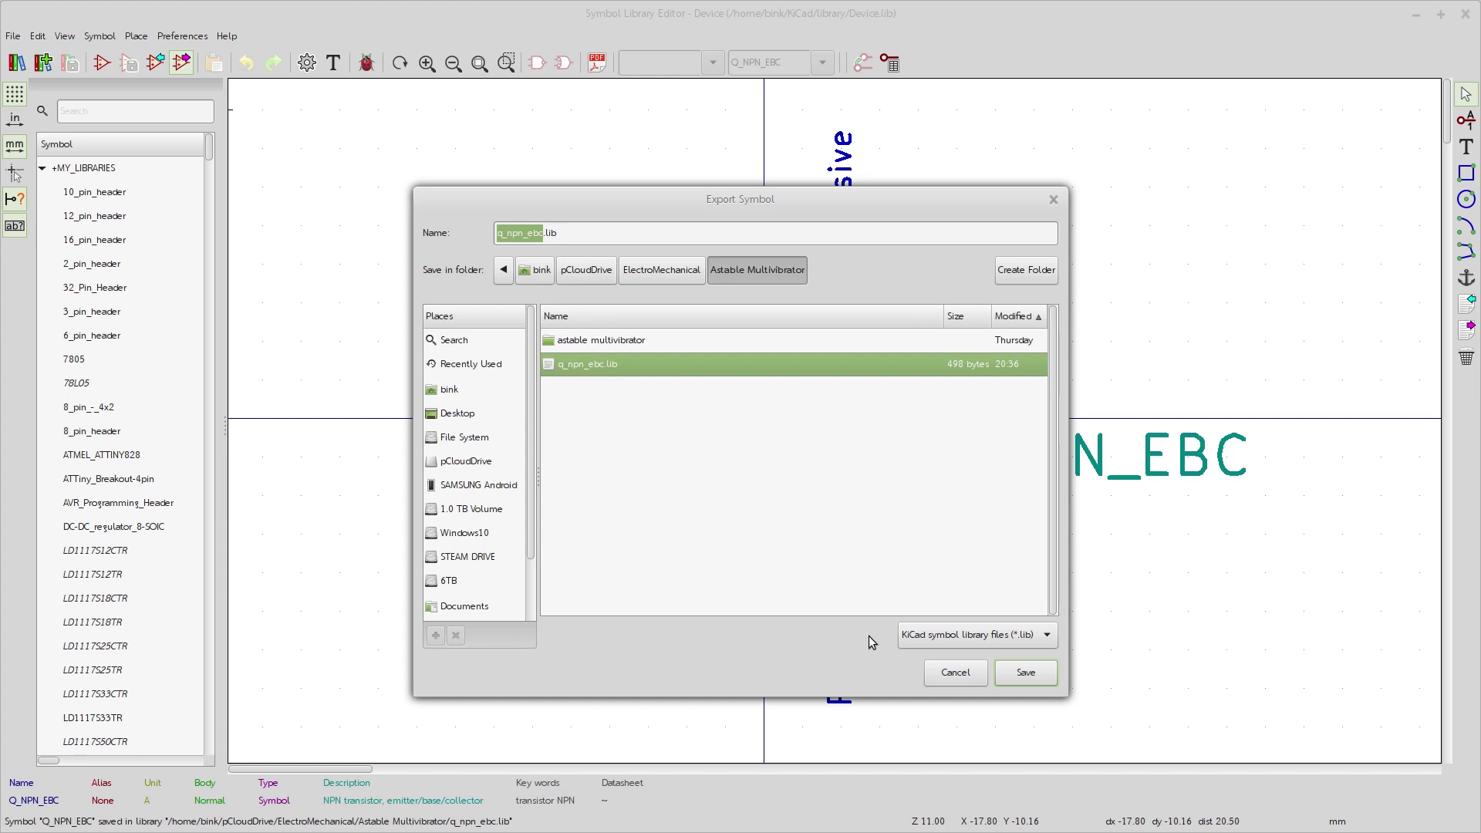
{"action": "left_click", "coordinate": [1029, 678]}
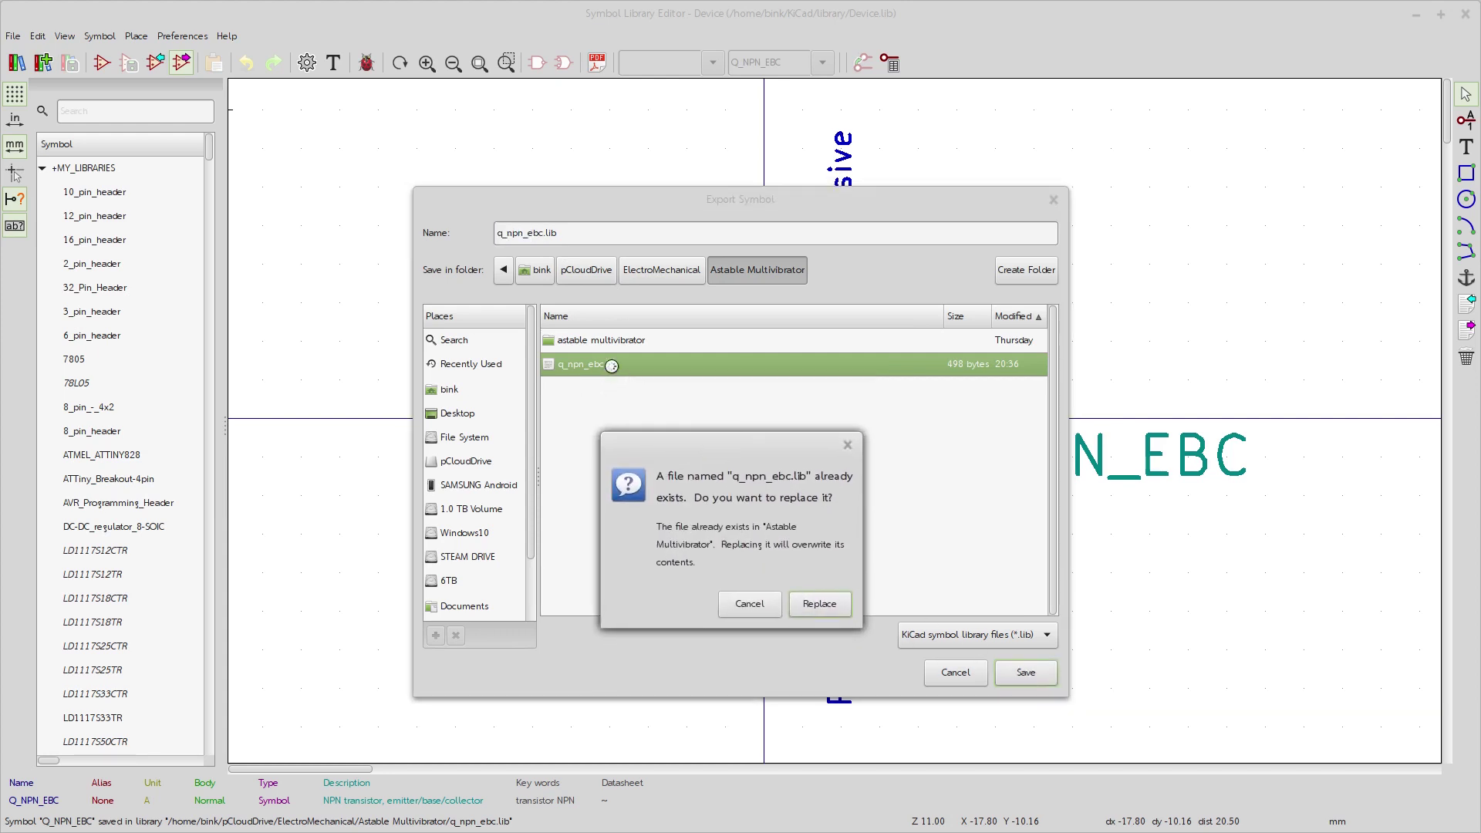
{"action": "left_click", "coordinate": [822, 606]}
{"action": "left_click", "coordinate": [846, 482]}
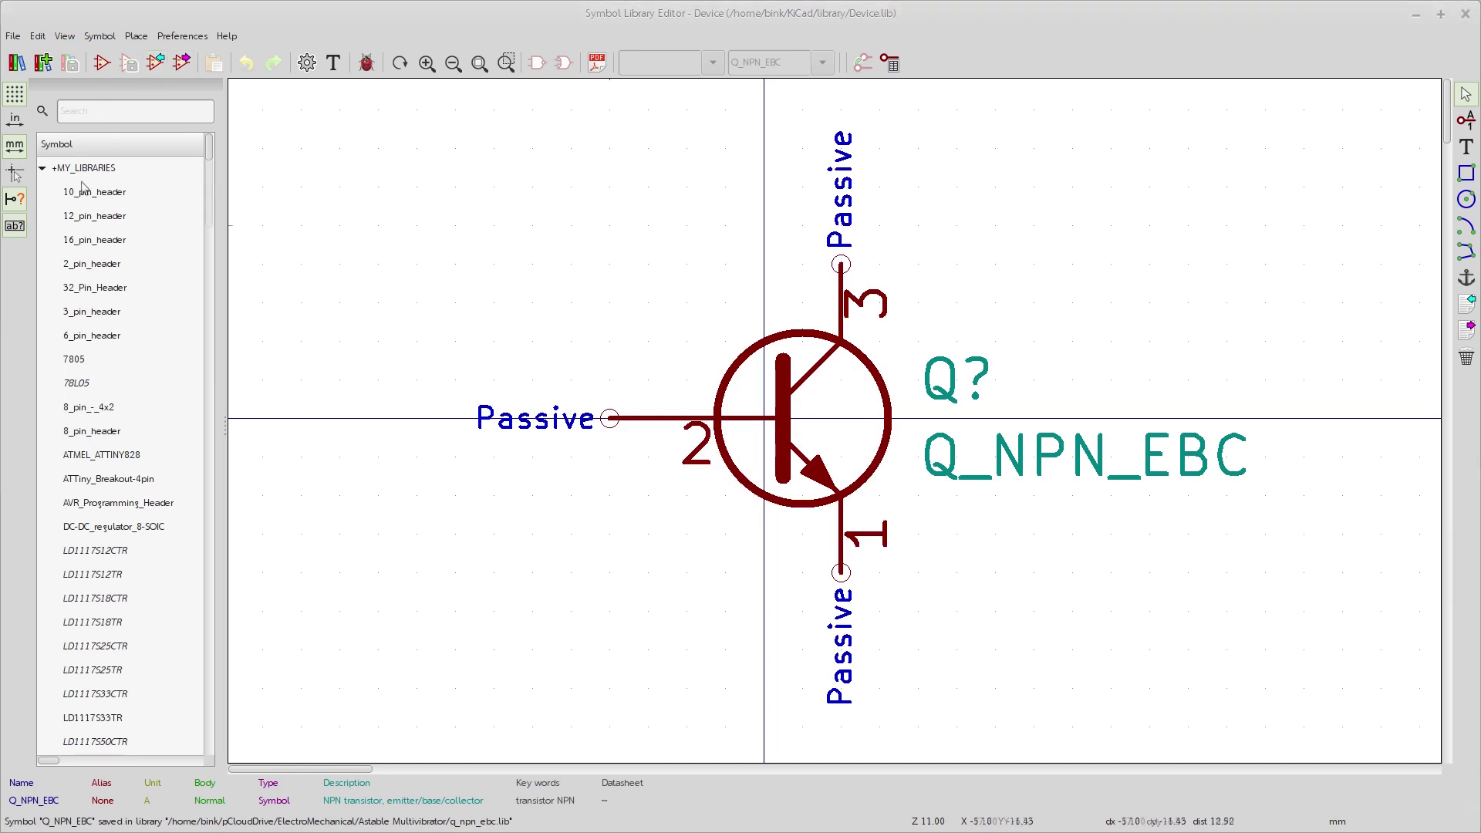
- Add q_npn_ebc.lib from the Astable Multivibrator folder to the global symbol library table
{"action": "left_click", "coordinate": [45, 64]}
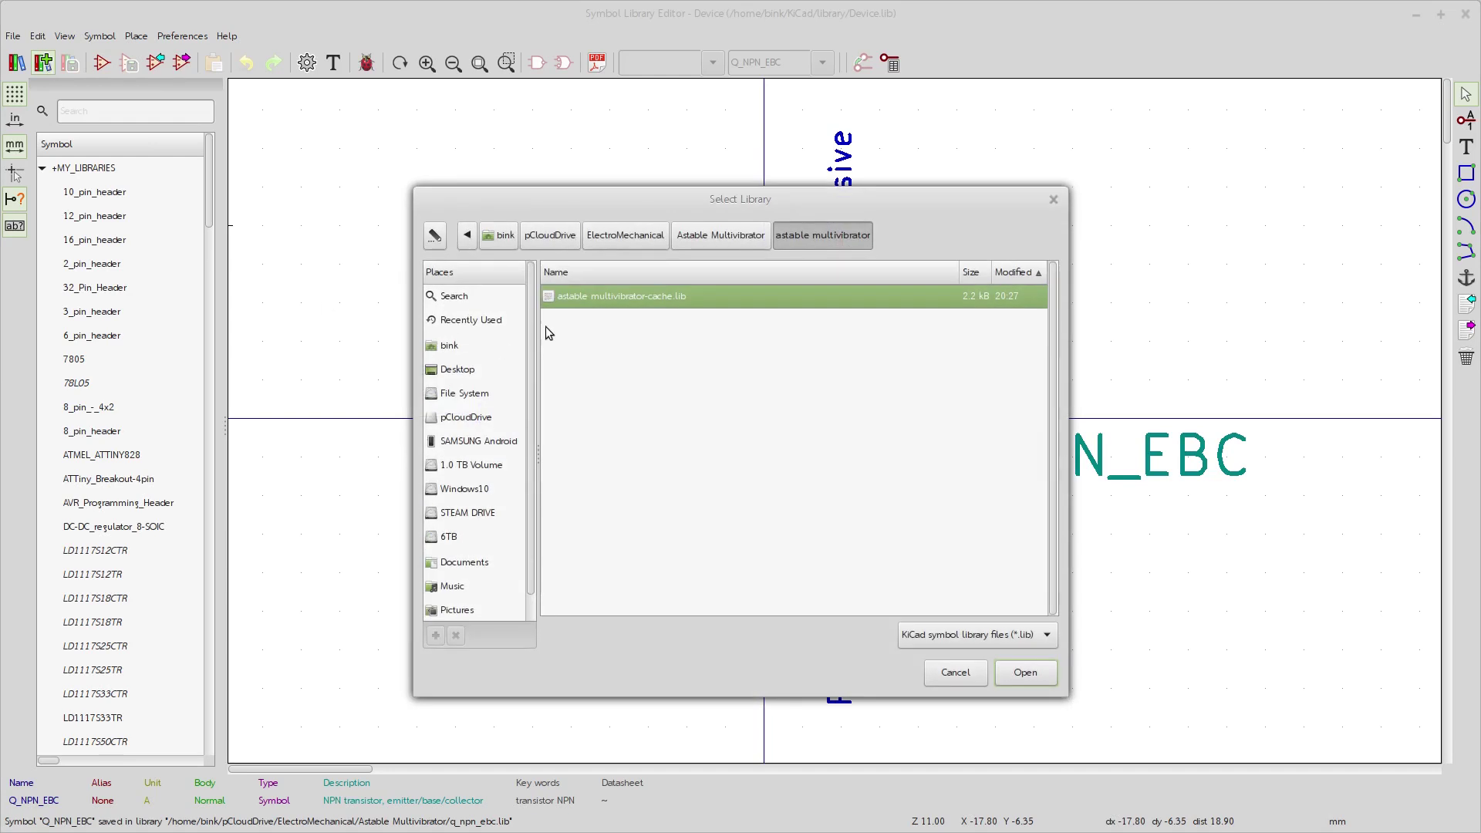
{"action": "left_click", "coordinate": [733, 231]}
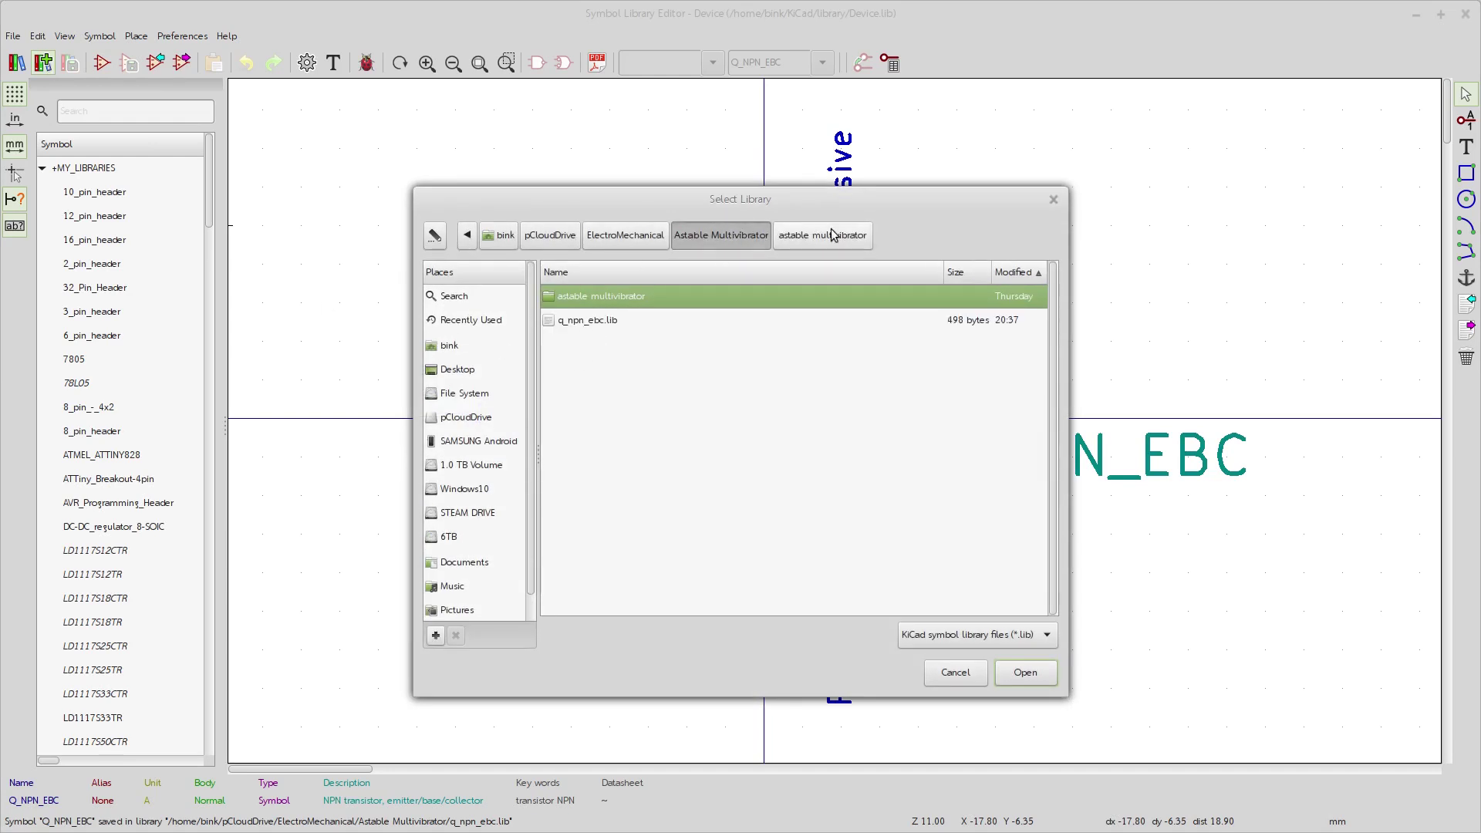
{"action": "left_click", "coordinate": [595, 321]}
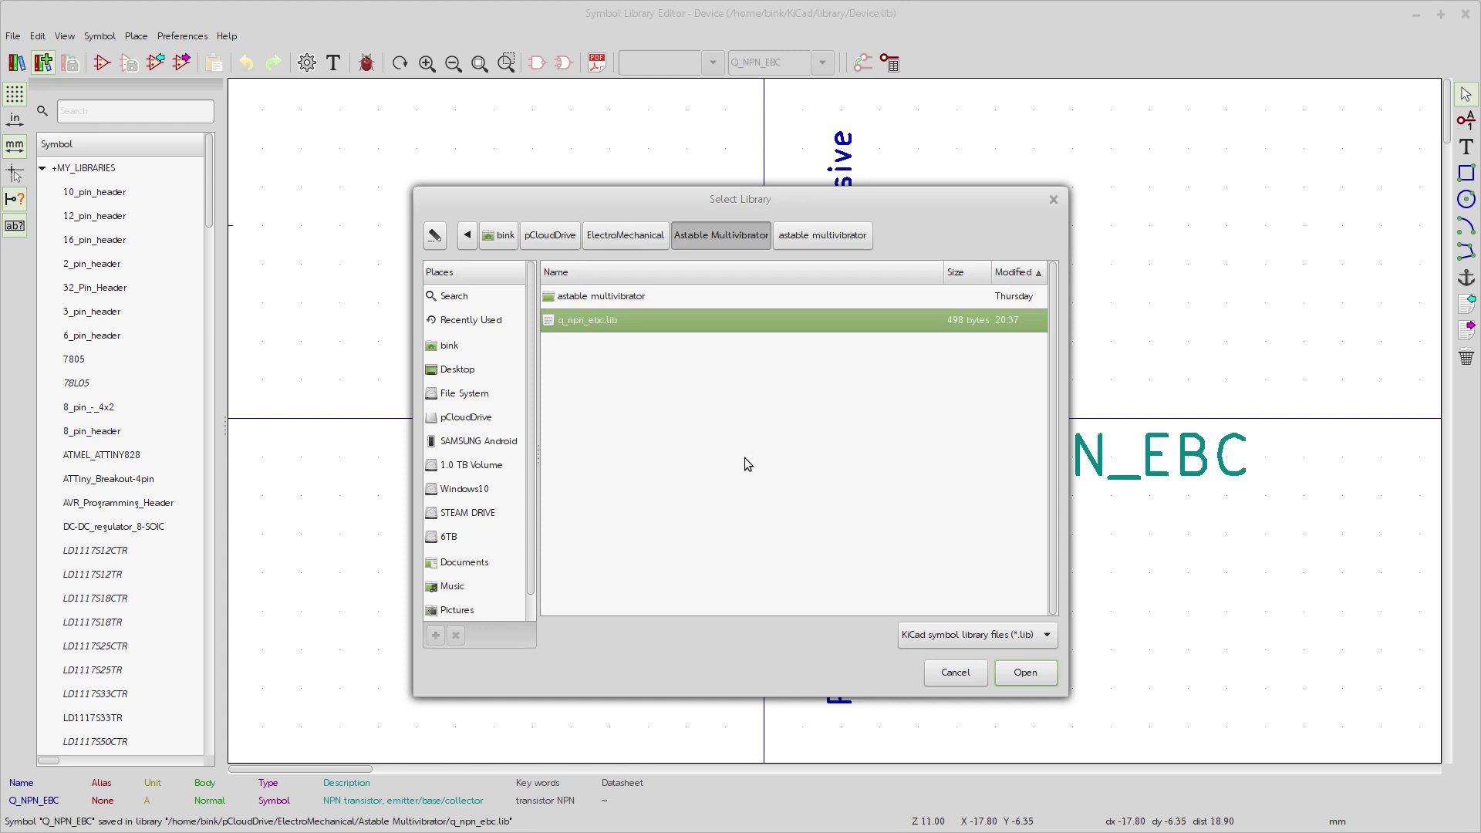
{"action": "left_click", "coordinate": [1041, 677]}
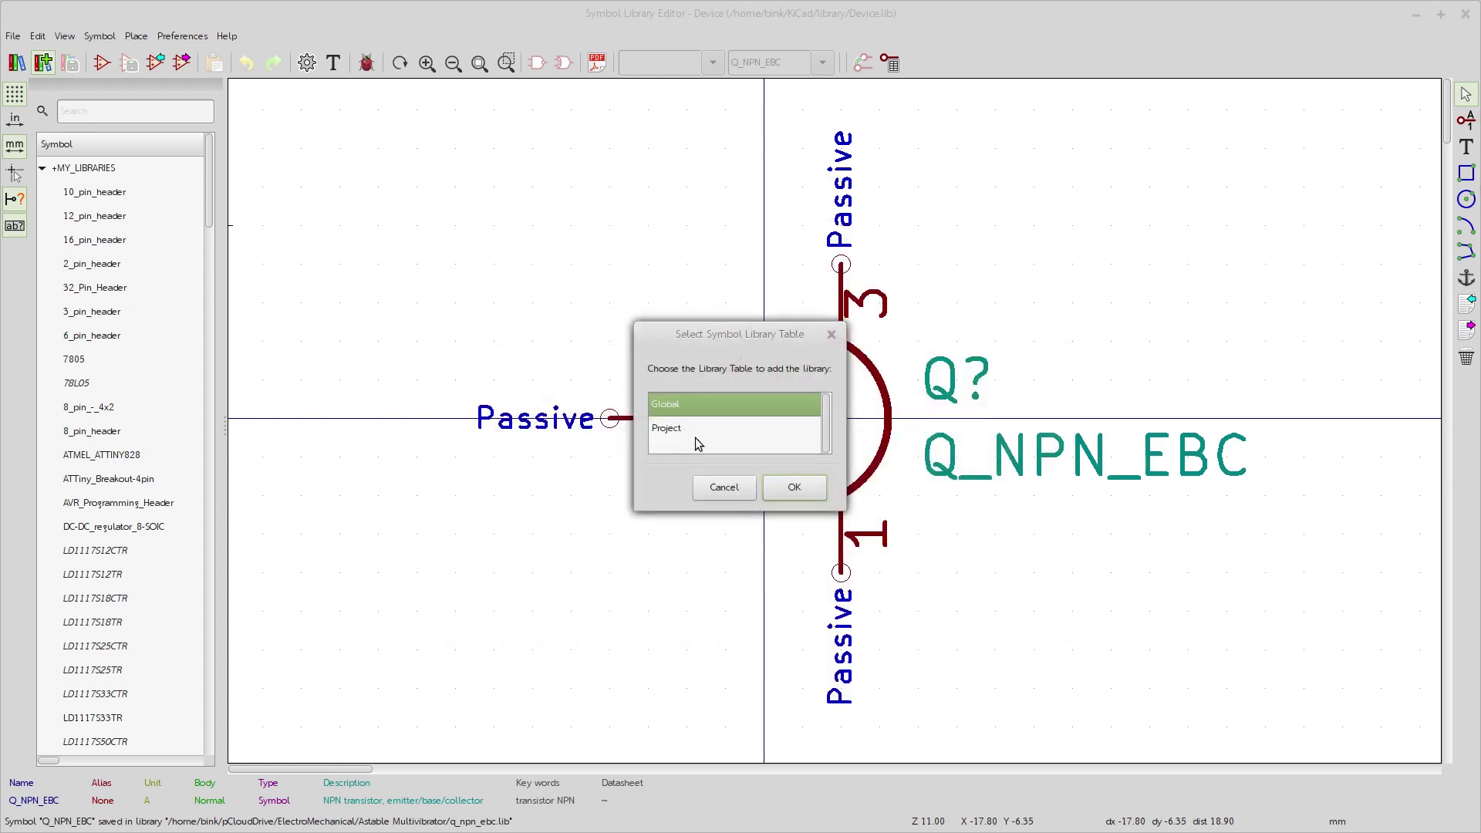
{"action": "left_click", "coordinate": [794, 489]}
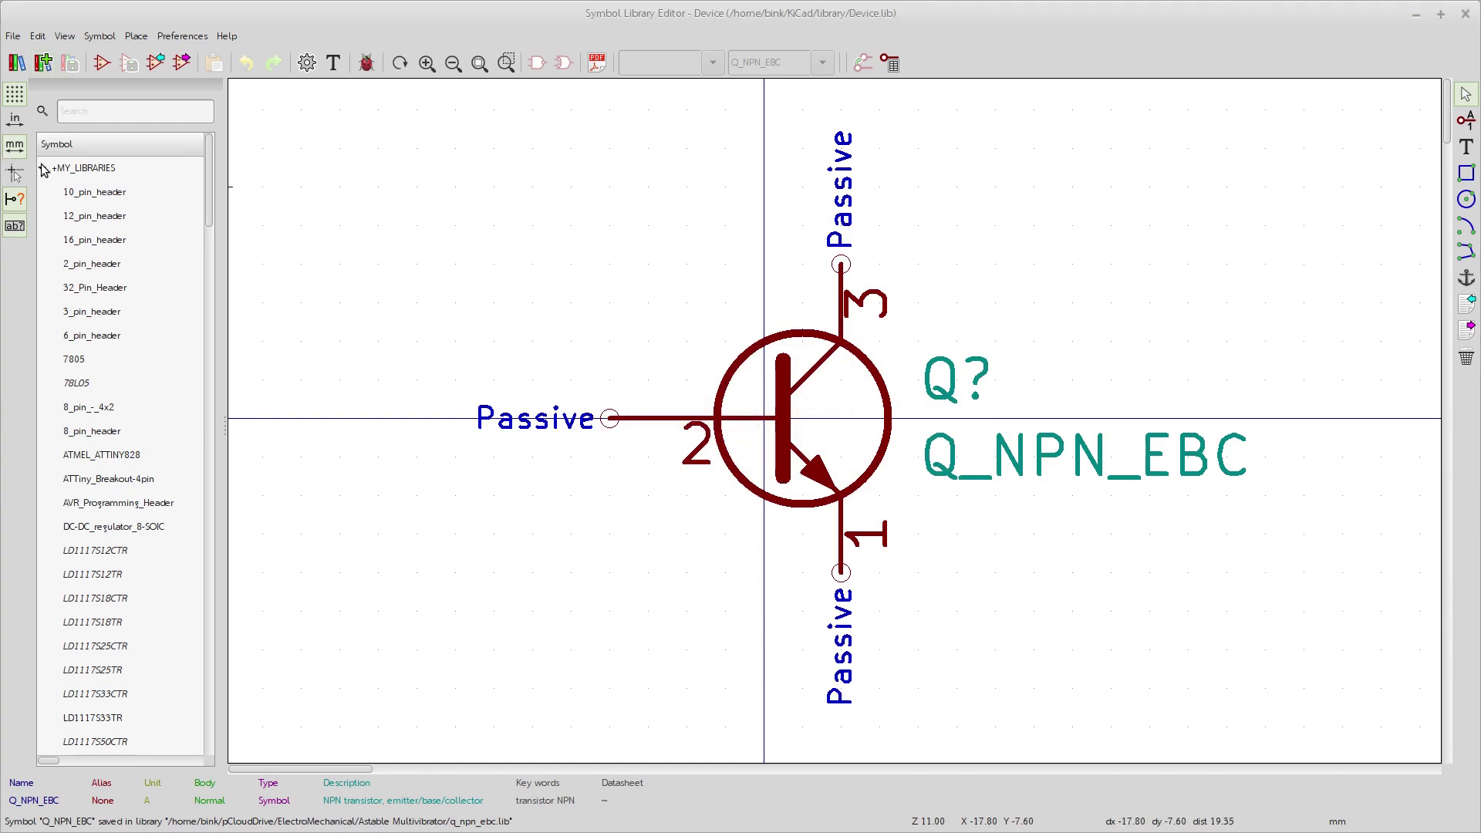
- Find the q_npn_ebc library in the symbol tree and copy its Q_NPN_EBC symbol
{"action": "left_click", "coordinate": [43, 168]}
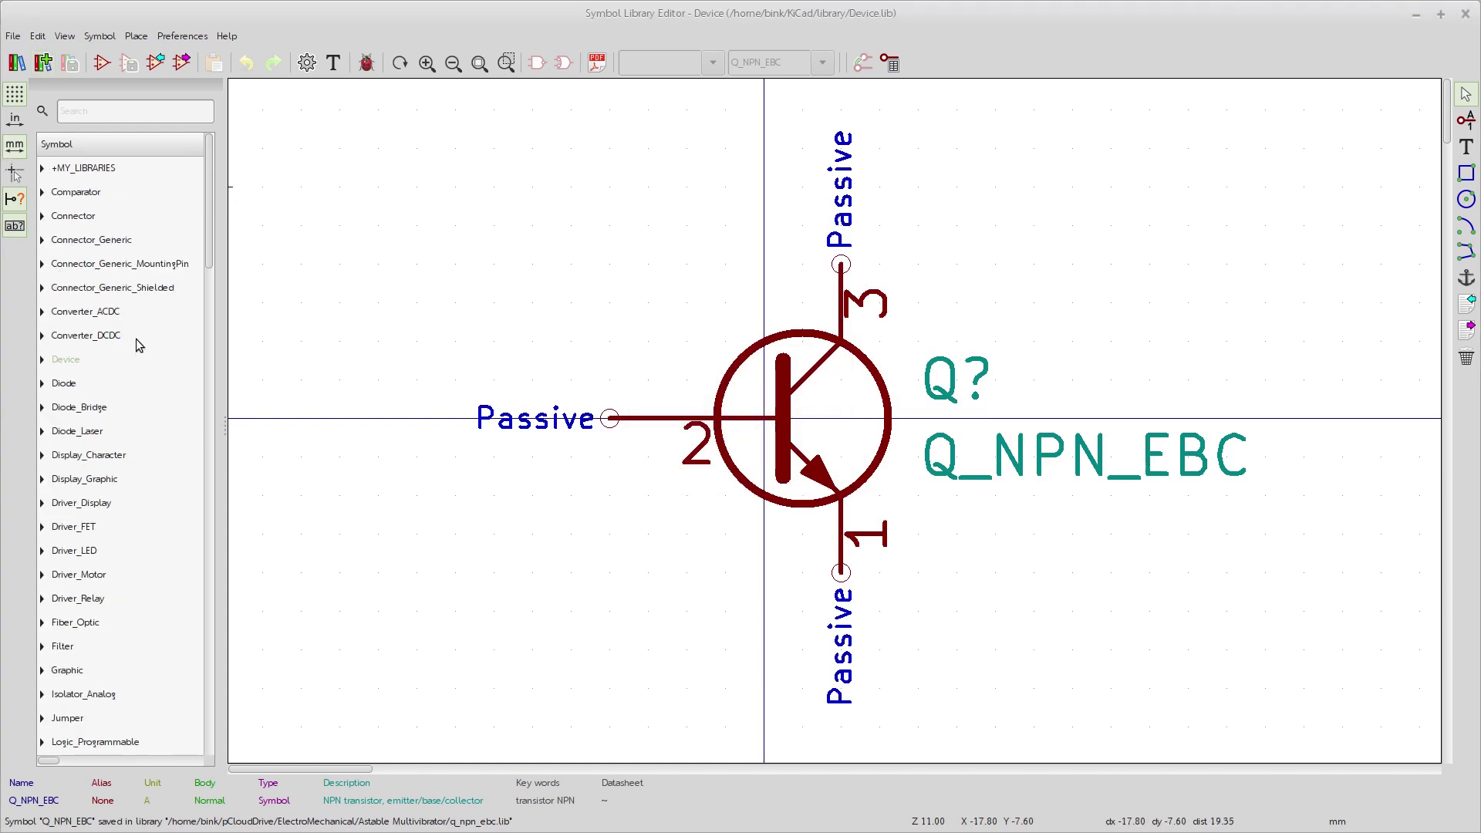
{"action": "scroll", "coordinate": [136, 340], "scroll_direction": "down", "scroll_amount": 15}
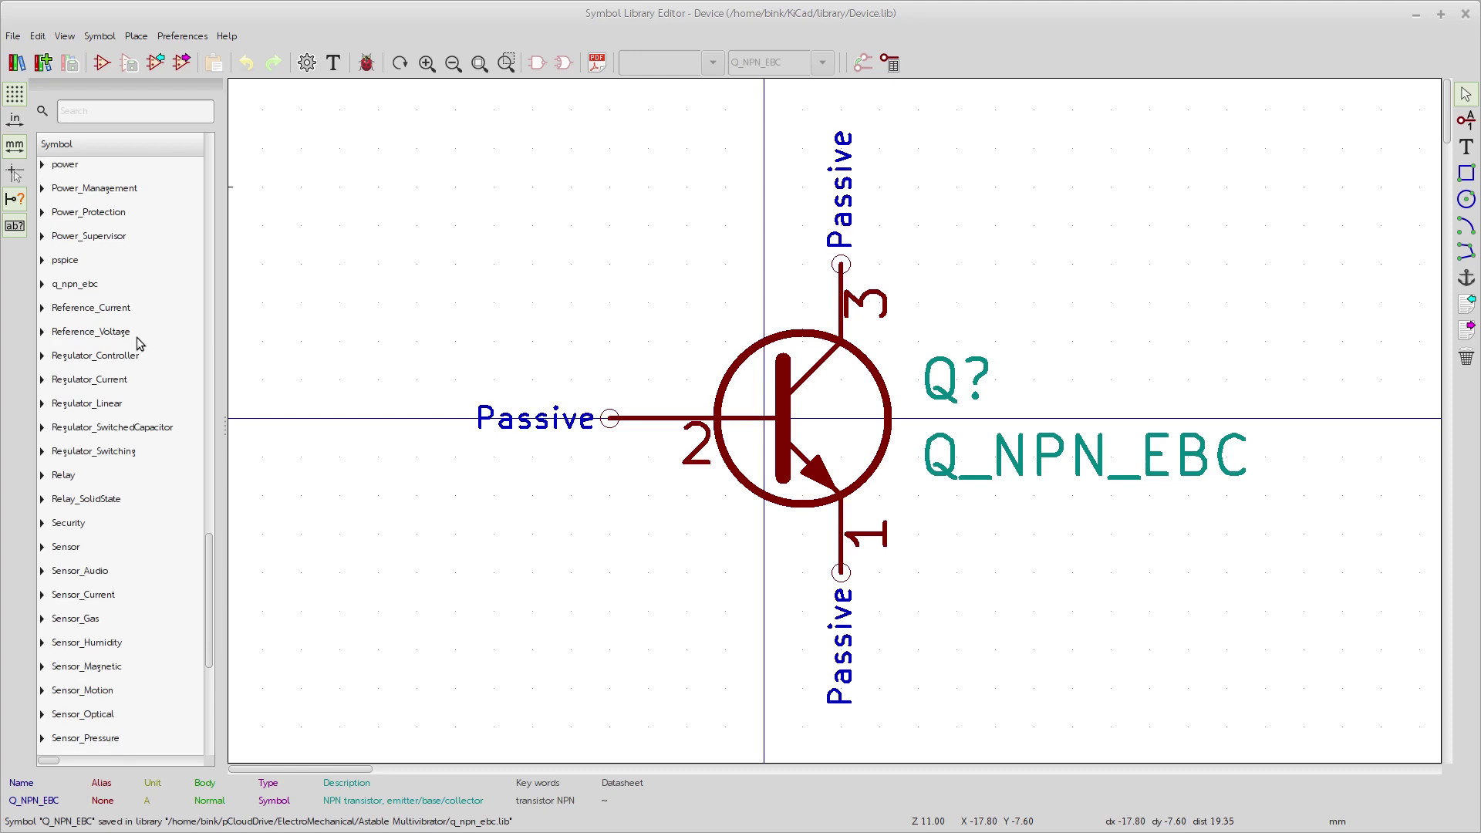
{"action": "scroll", "coordinate": [137, 339], "scroll_direction": "up", "scroll_amount": 3}
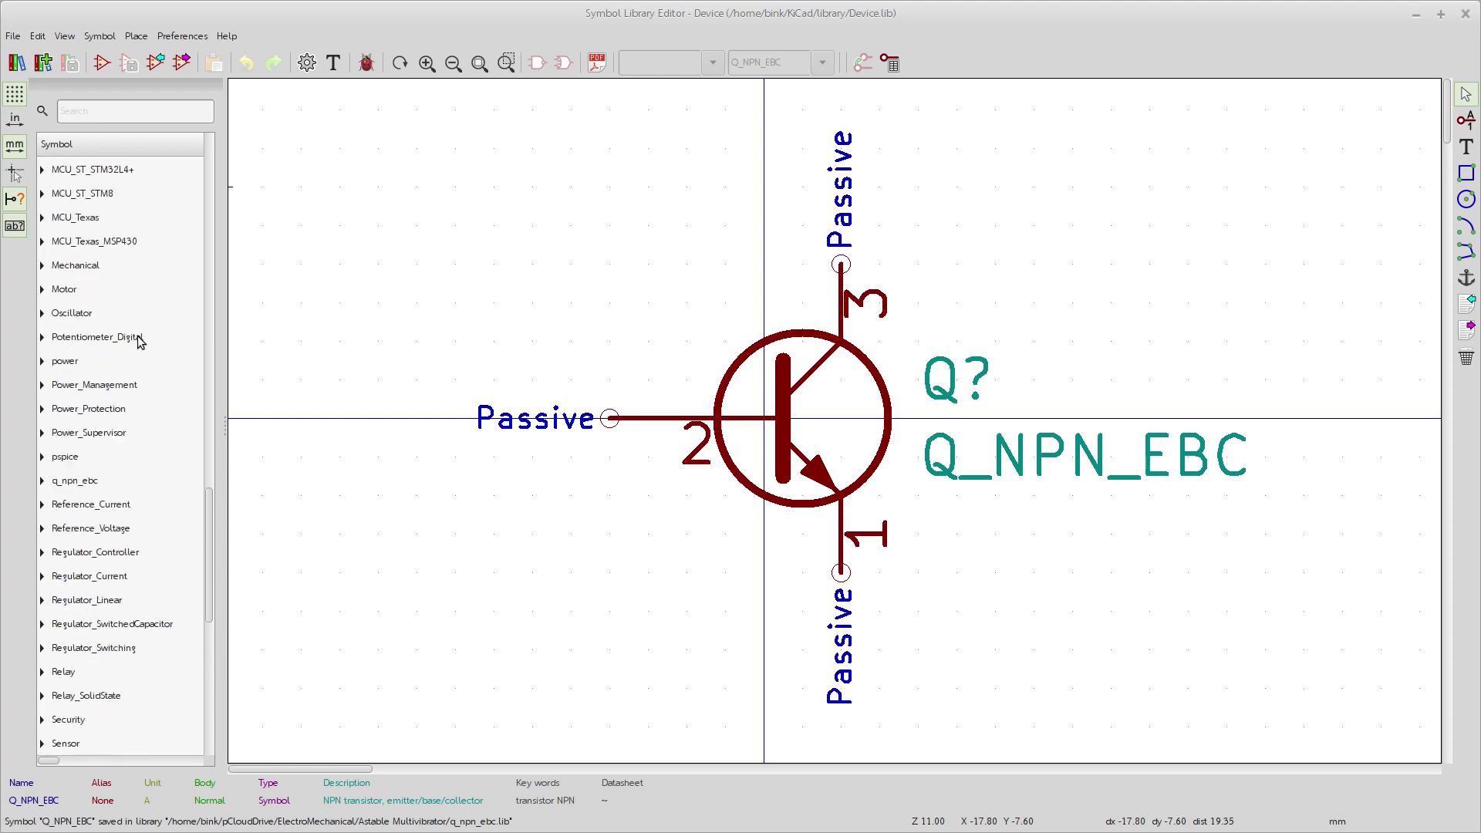
{"action": "scroll", "coordinate": [140, 342], "scroll_direction": "down", "scroll_amount": 2}
{"action": "left_click", "coordinate": [77, 356]}
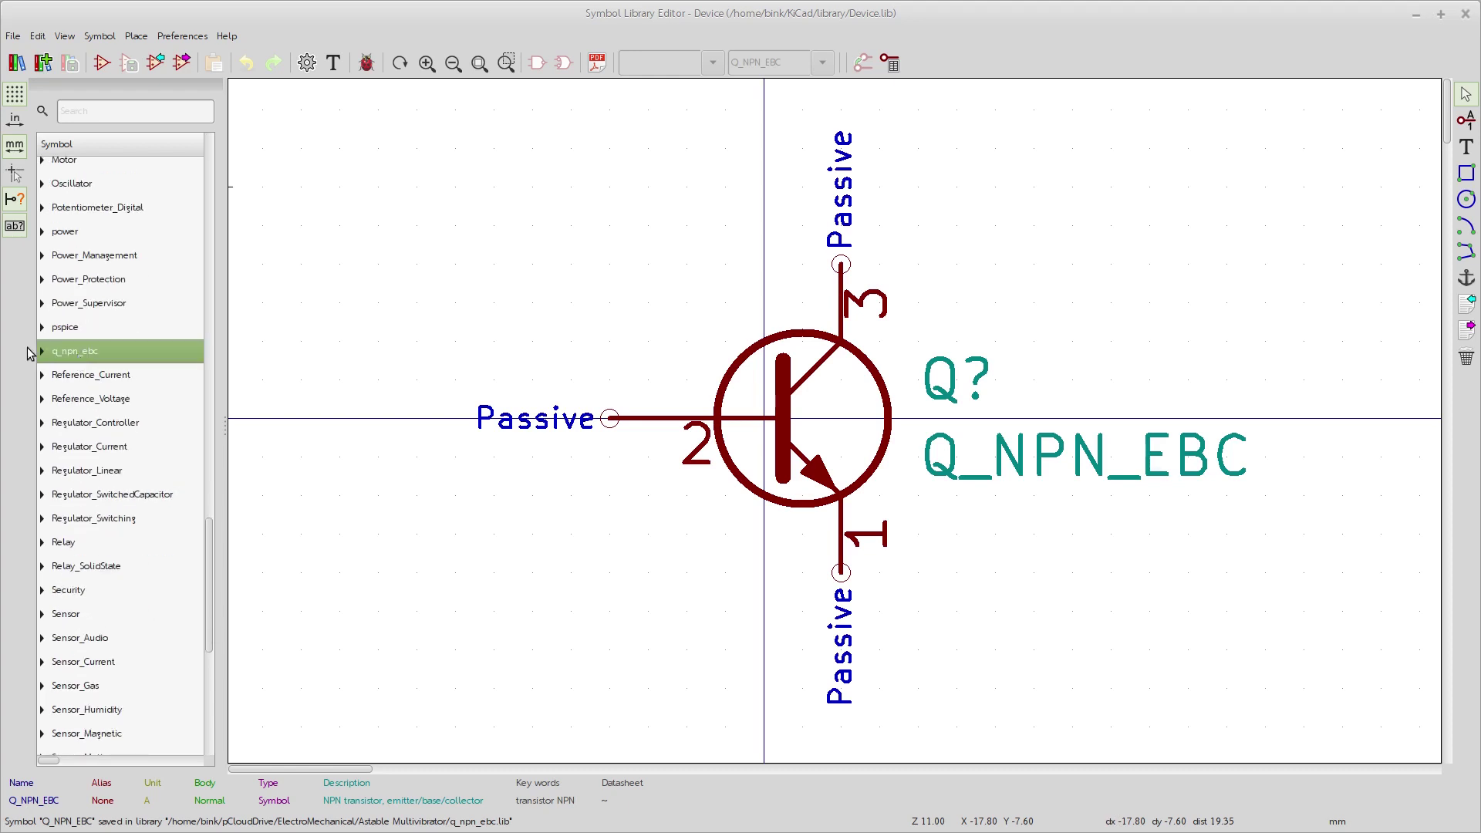
{"action": "left_click", "coordinate": [43, 352]}
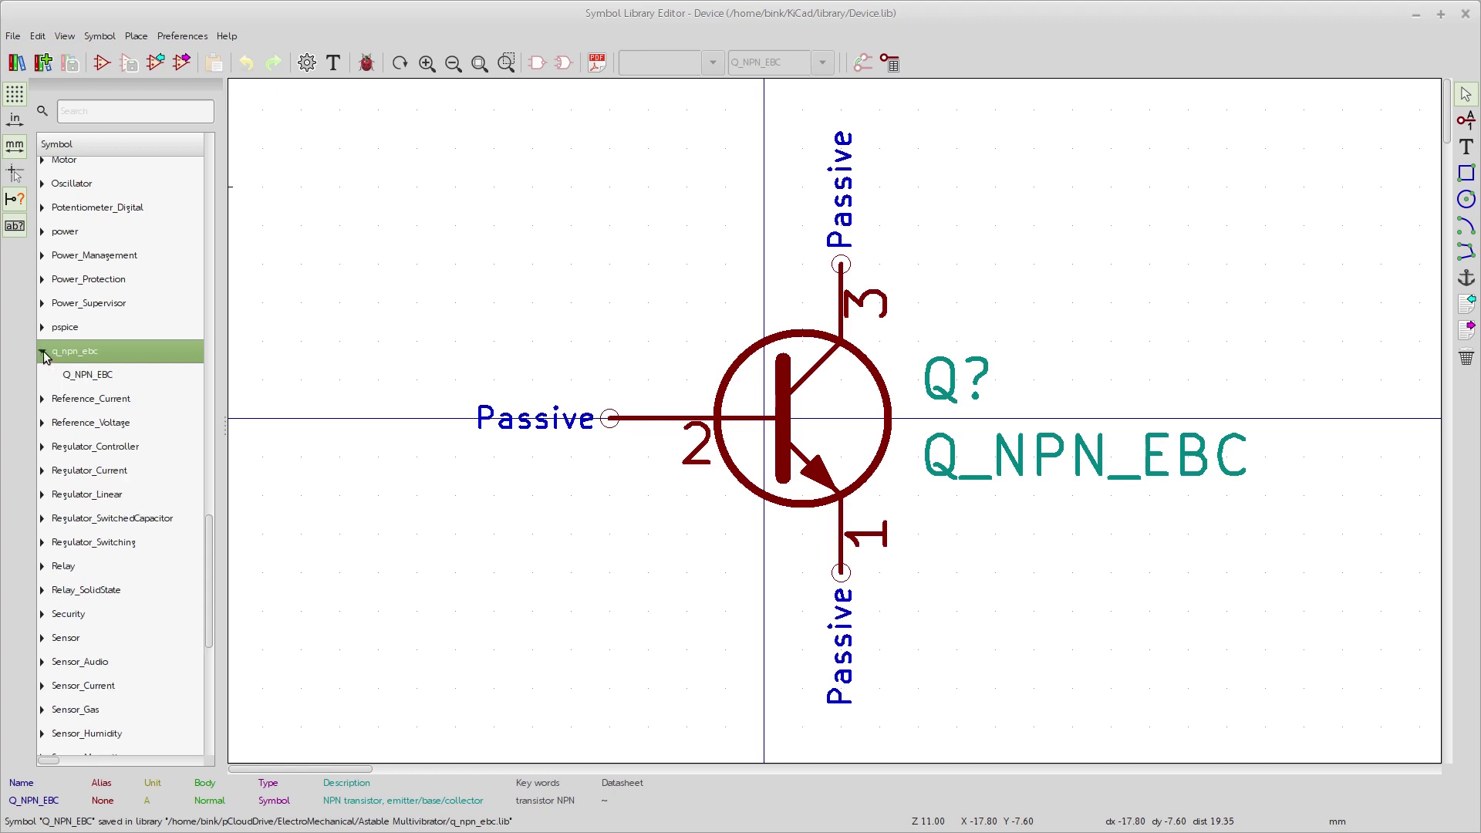
{"action": "left_click", "coordinate": [90, 376]}
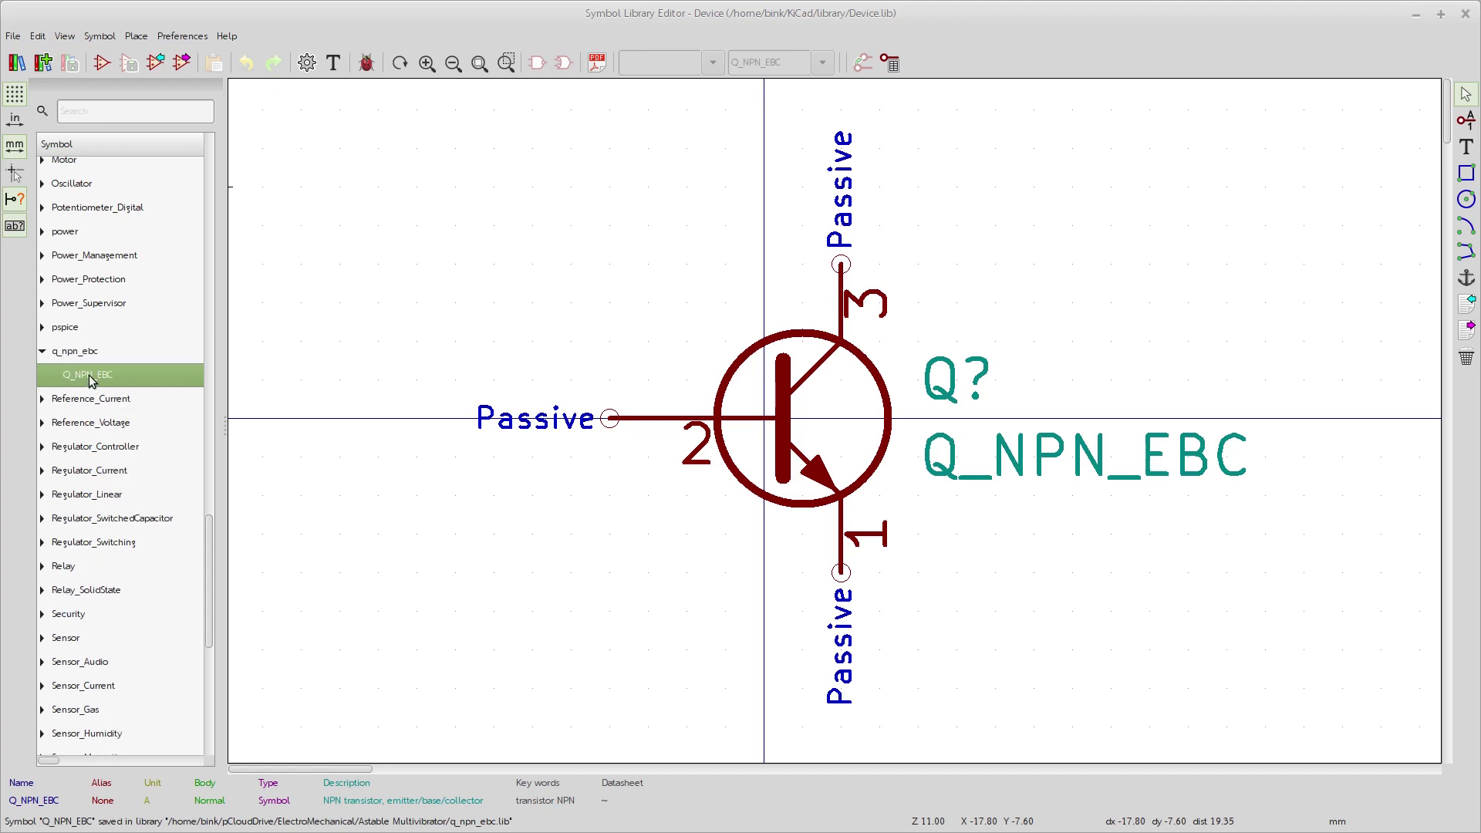
{"action": "right_click", "coordinate": [89, 375]}
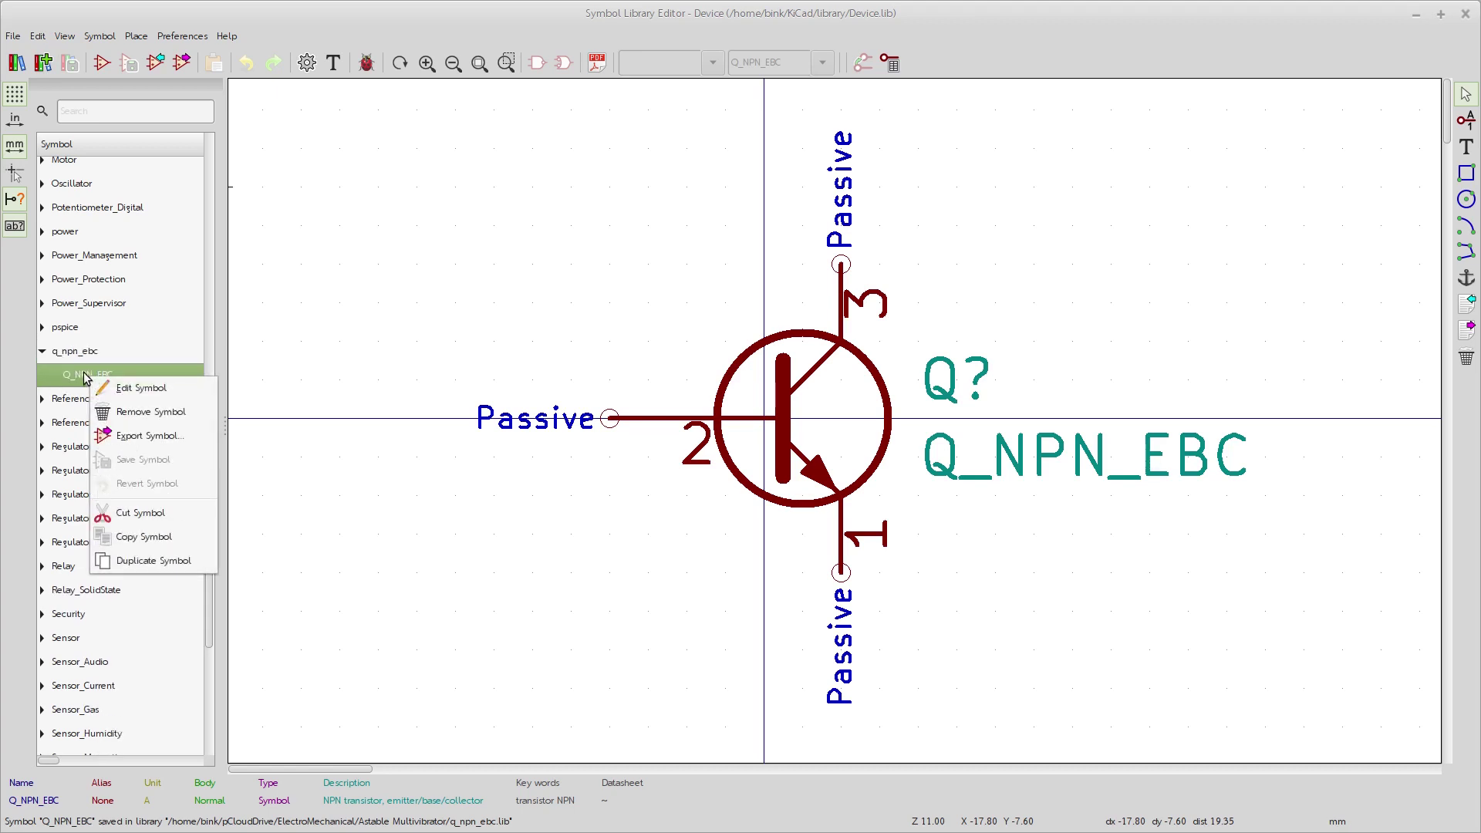
{"action": "left_click", "coordinate": [149, 538]}
- Paste the copied transistor symbol into the +MY_LIBRARIES library
{"action": "scroll", "coordinate": [108, 254], "scroll_direction": "up", "scroll_amount": 15}
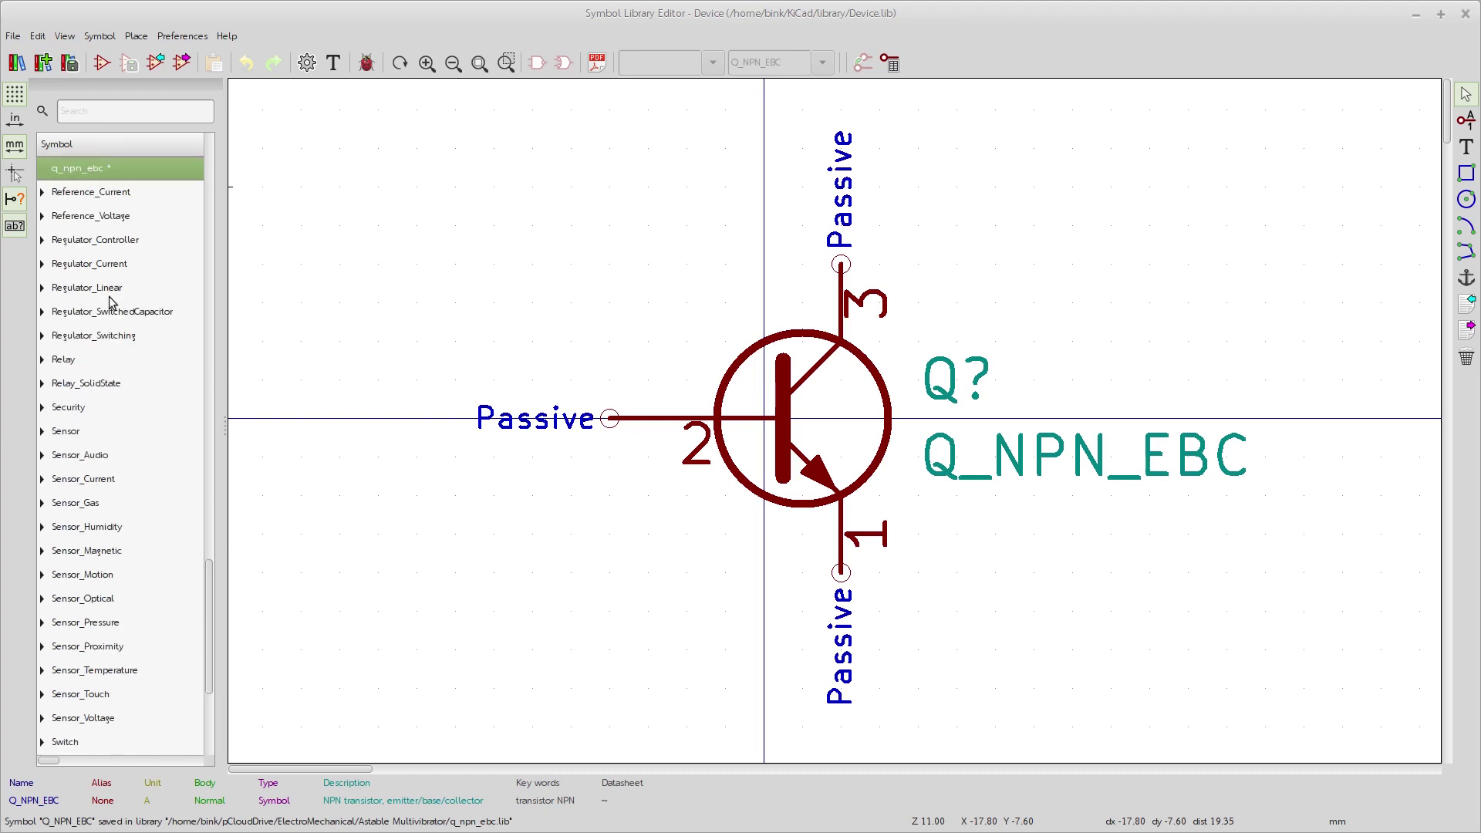
{"action": "right_click", "coordinate": [92, 167]}
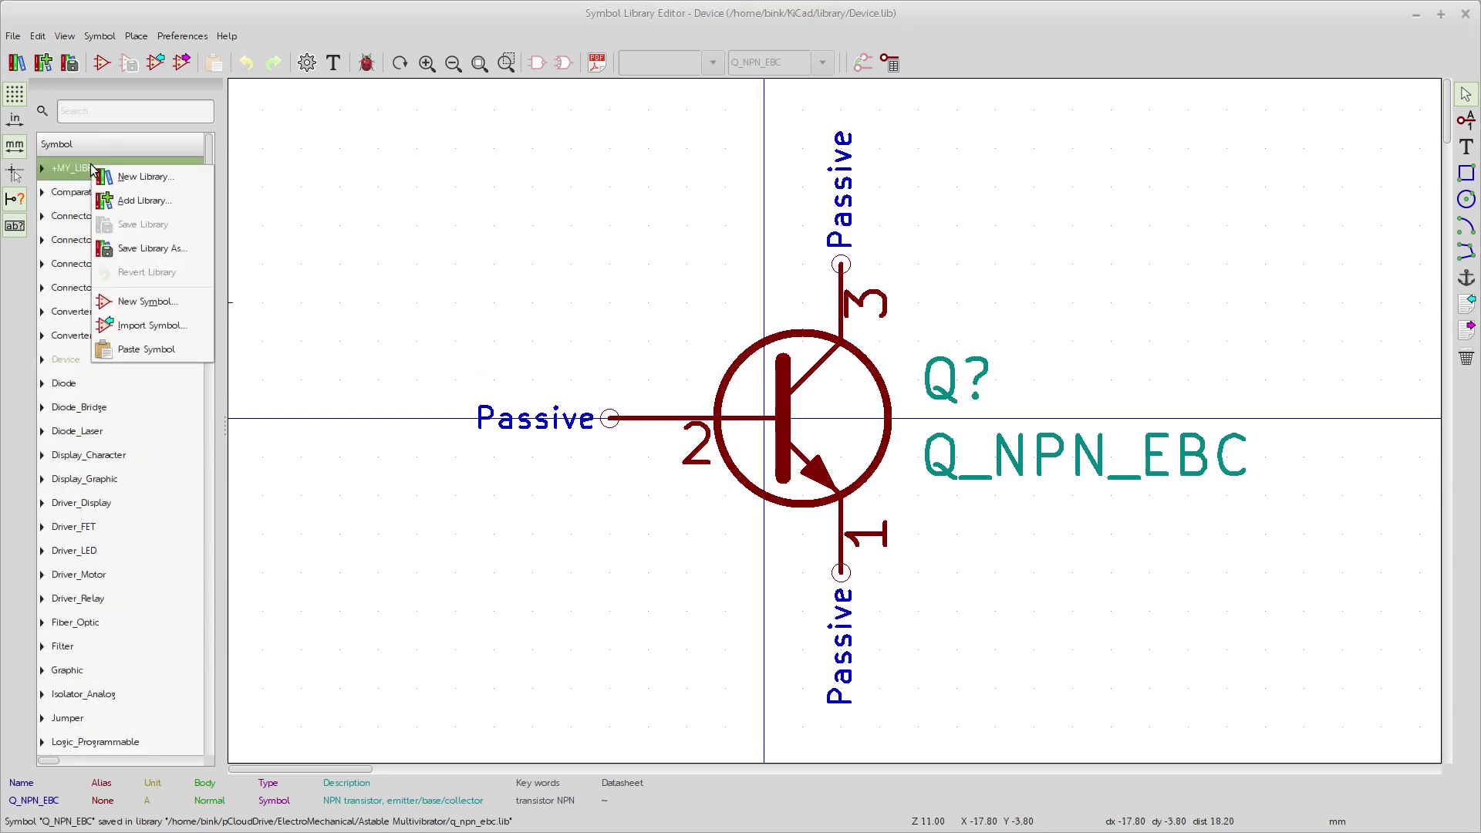
{"action": "left_click", "coordinate": [151, 351]}
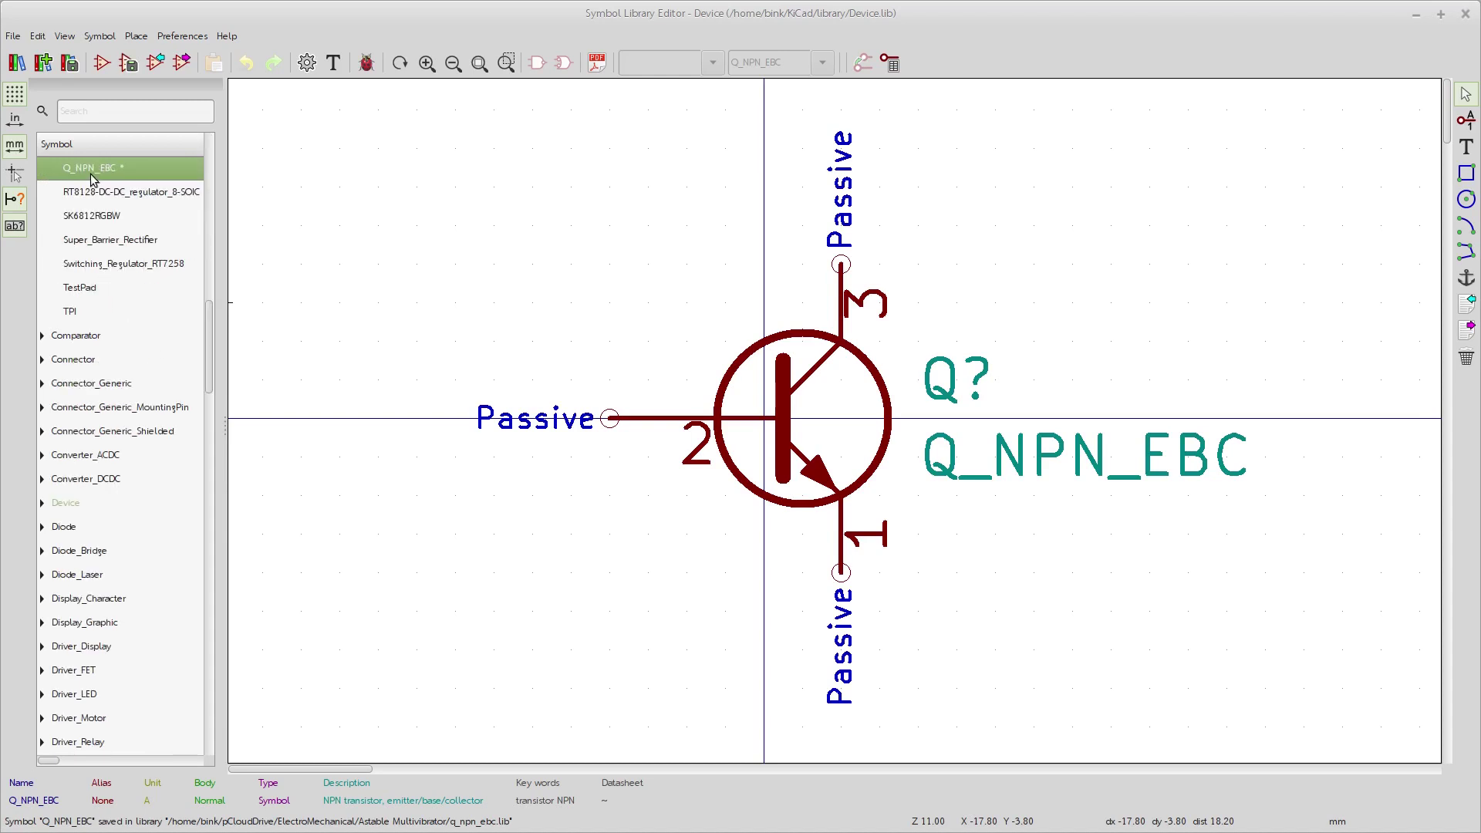
- Open the Q_NPN_EBC symbol in +MY_LIBRARIES for editing
{"action": "scroll", "coordinate": [101, 254], "scroll_direction": "up", "scroll_amount": 3}
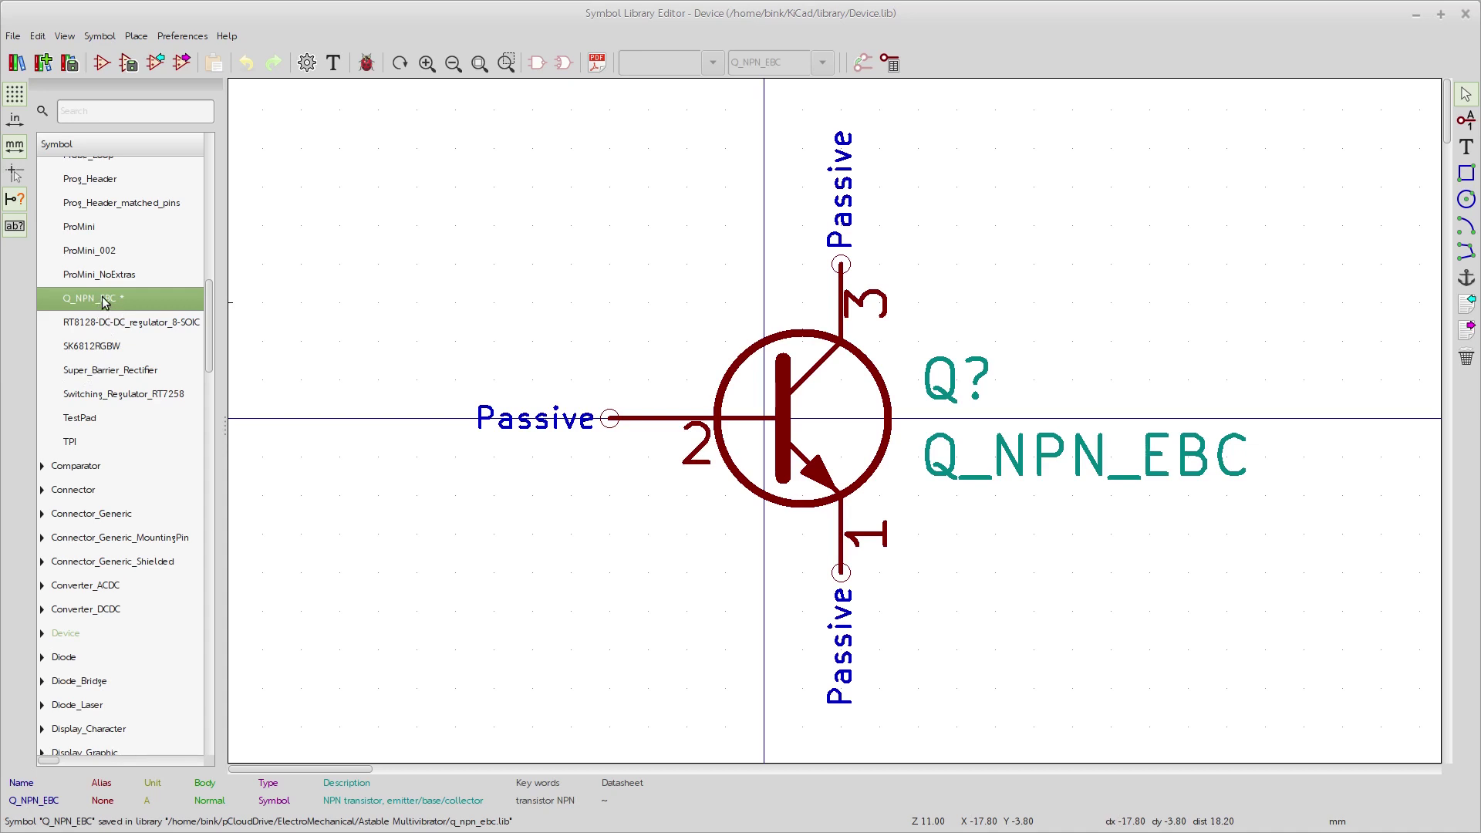
{"action": "right_click", "coordinate": [104, 302]}
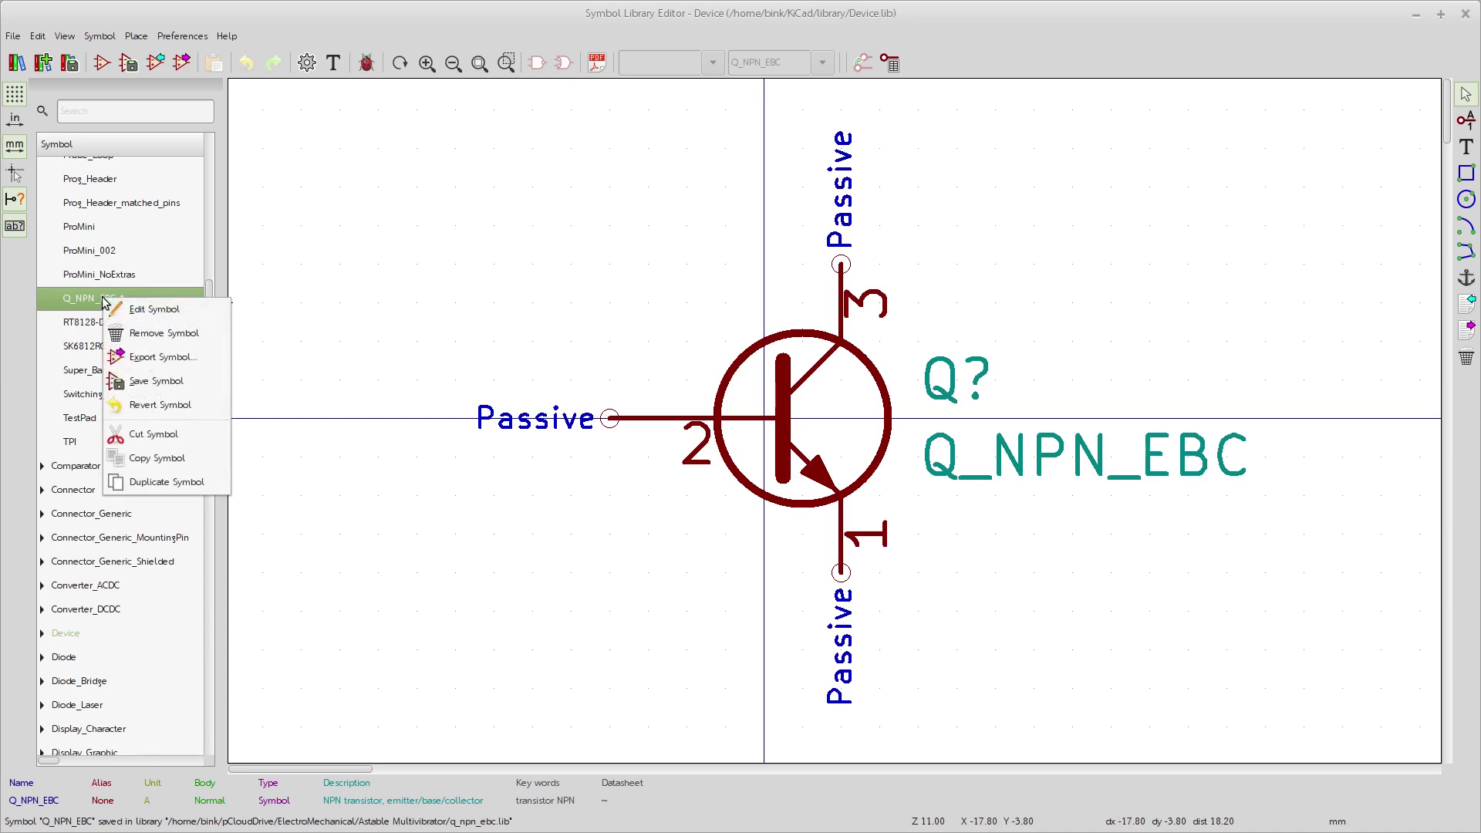
{"action": "left_click", "coordinate": [158, 309]}
{"action": "scroll", "coordinate": [502, 334], "scroll_direction": "up", "scroll_amount": 3}
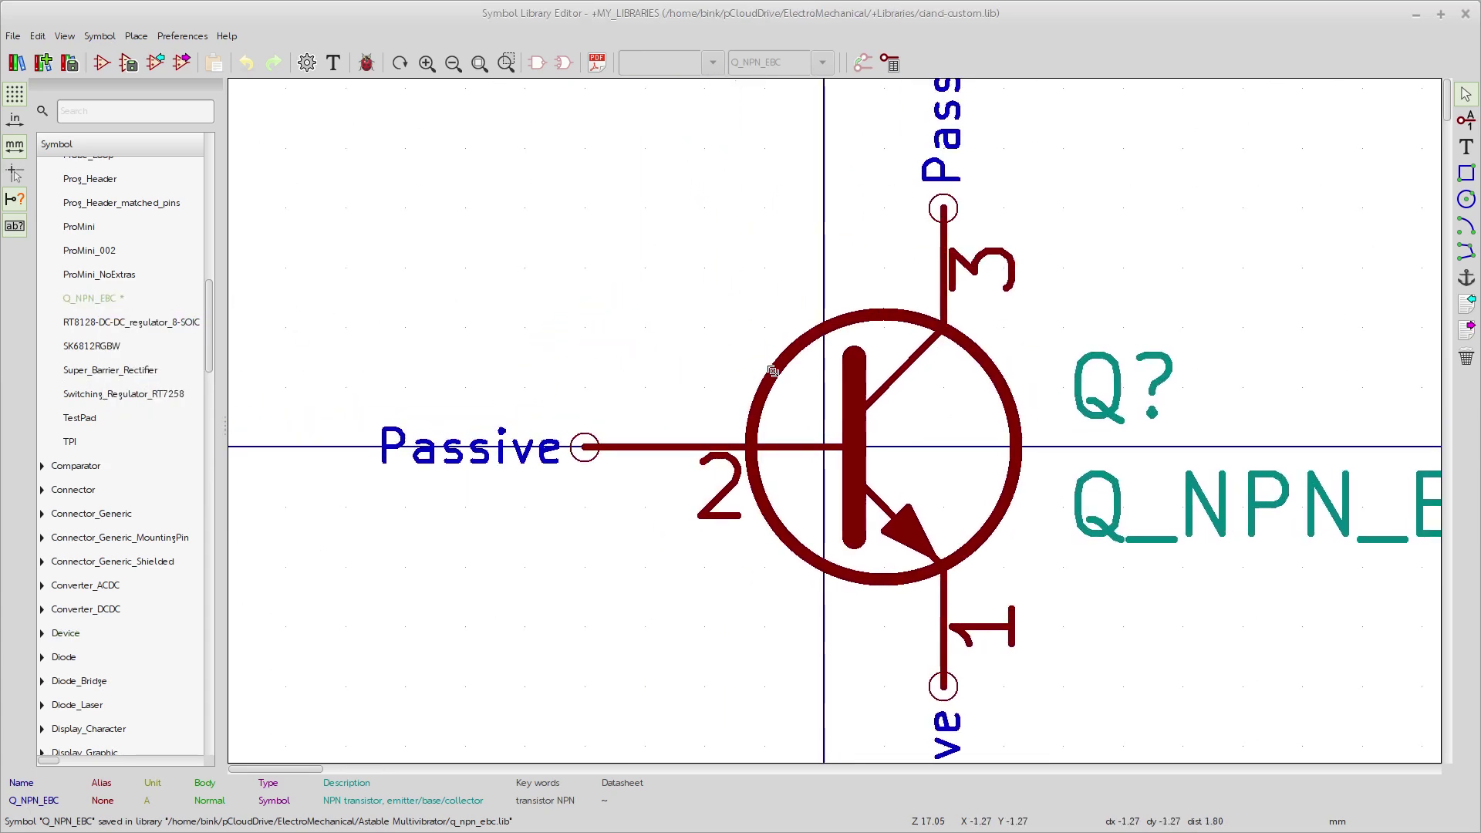
{"action": "scroll", "coordinate": [828, 417], "scroll_direction": "down", "scroll_amount": 3}
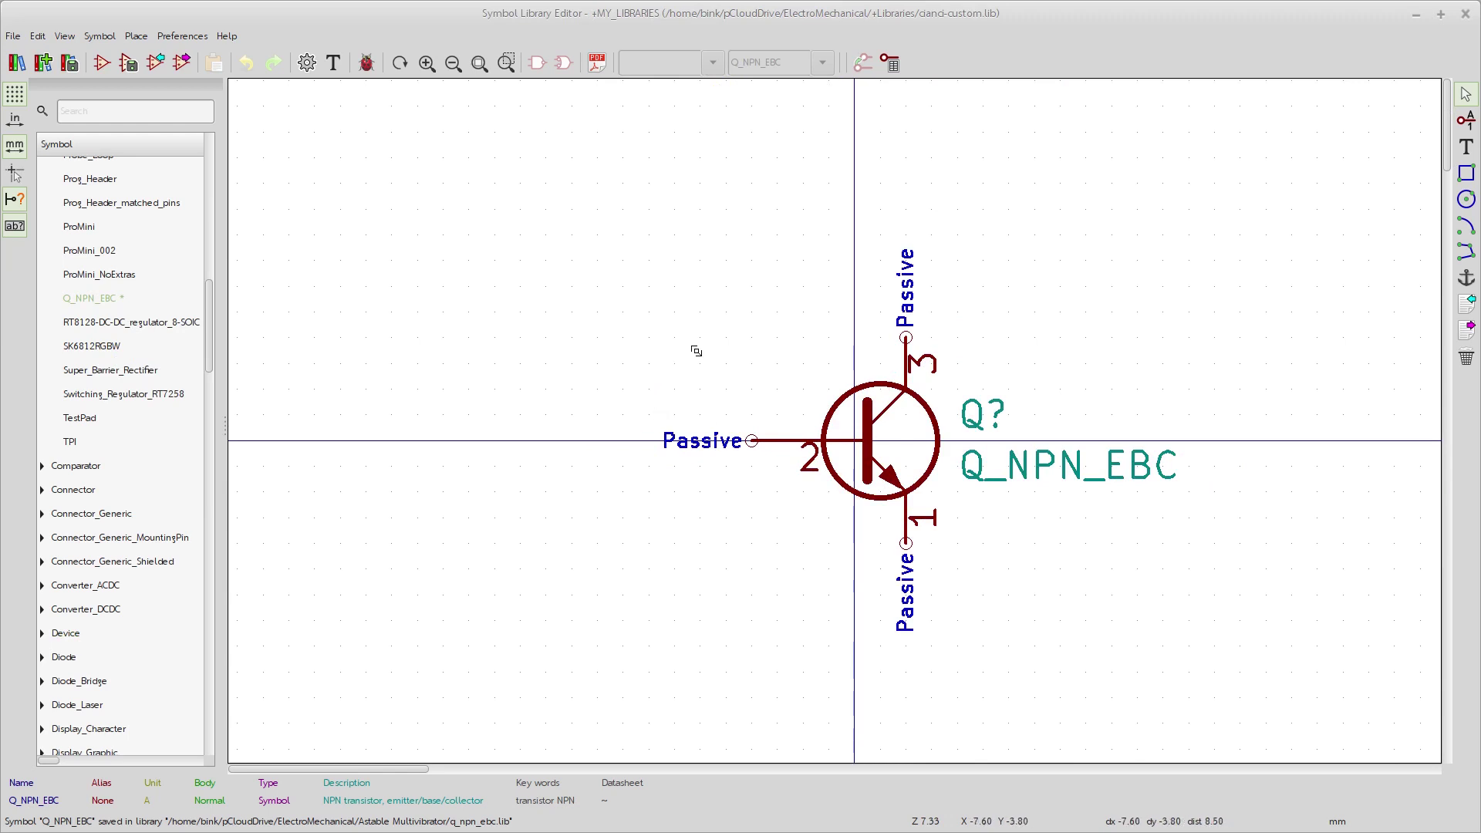
{"action": "left_click", "coordinate": [95, 300]}
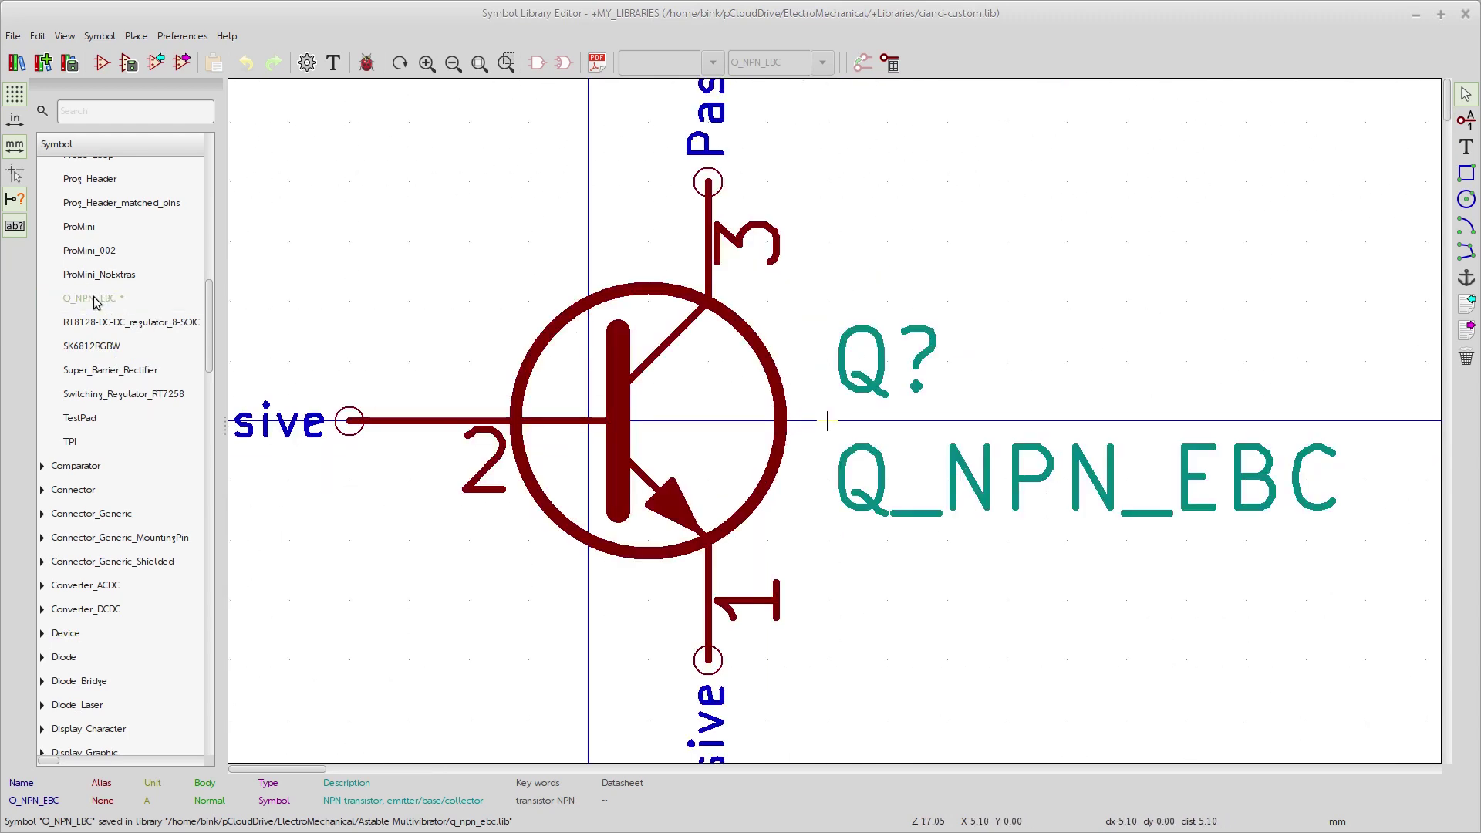
{"action": "left_click", "coordinate": [95, 300]}
{"action": "right_click", "coordinate": [94, 301]}
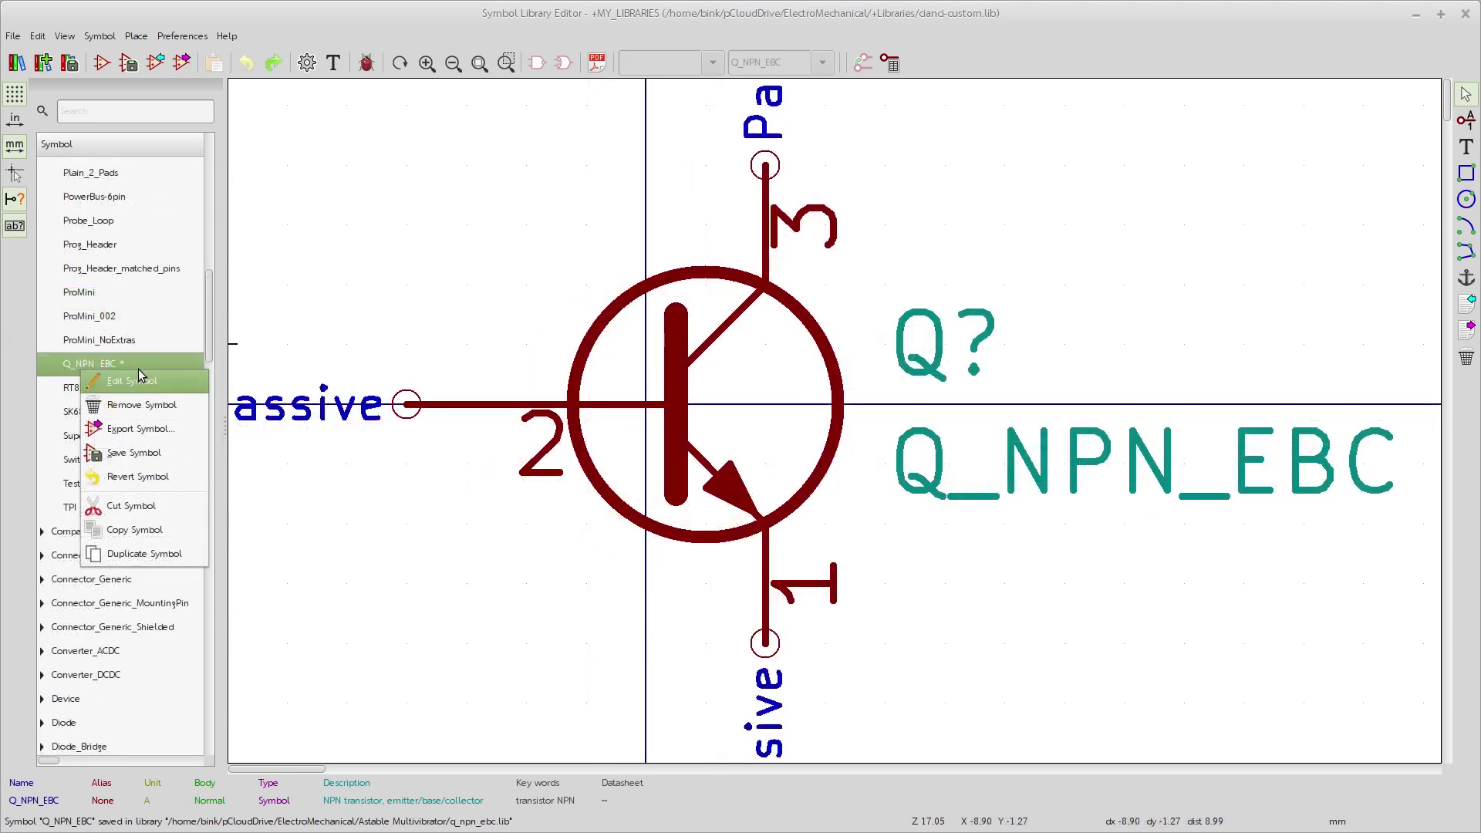
{"action": "left_click", "coordinate": [1157, 351]}
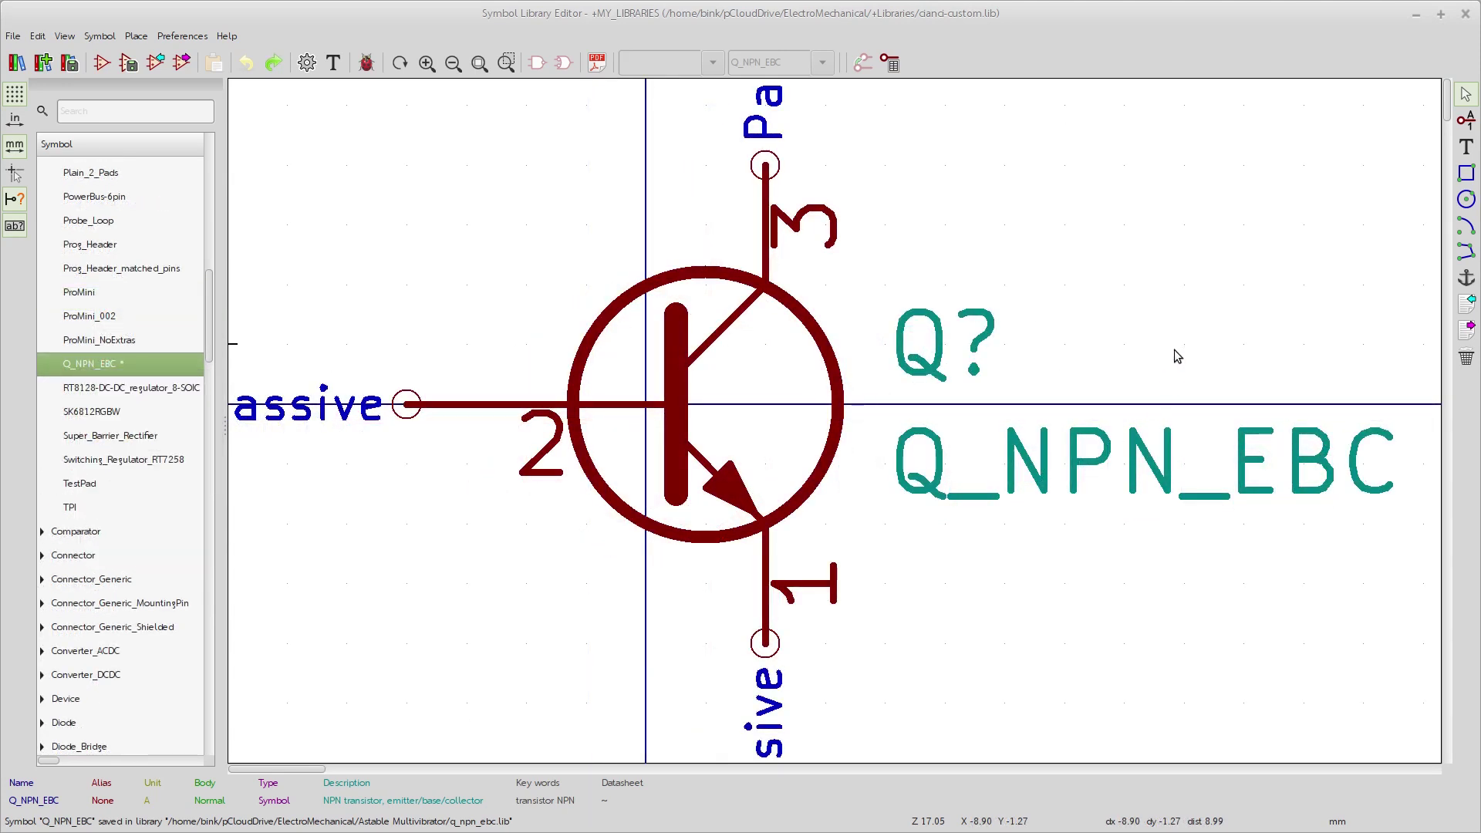
- Rename the transistor symbol to Q_NPN_BEC through its value text and save the symbol
{"action": "left_click", "coordinate": [1255, 465]}
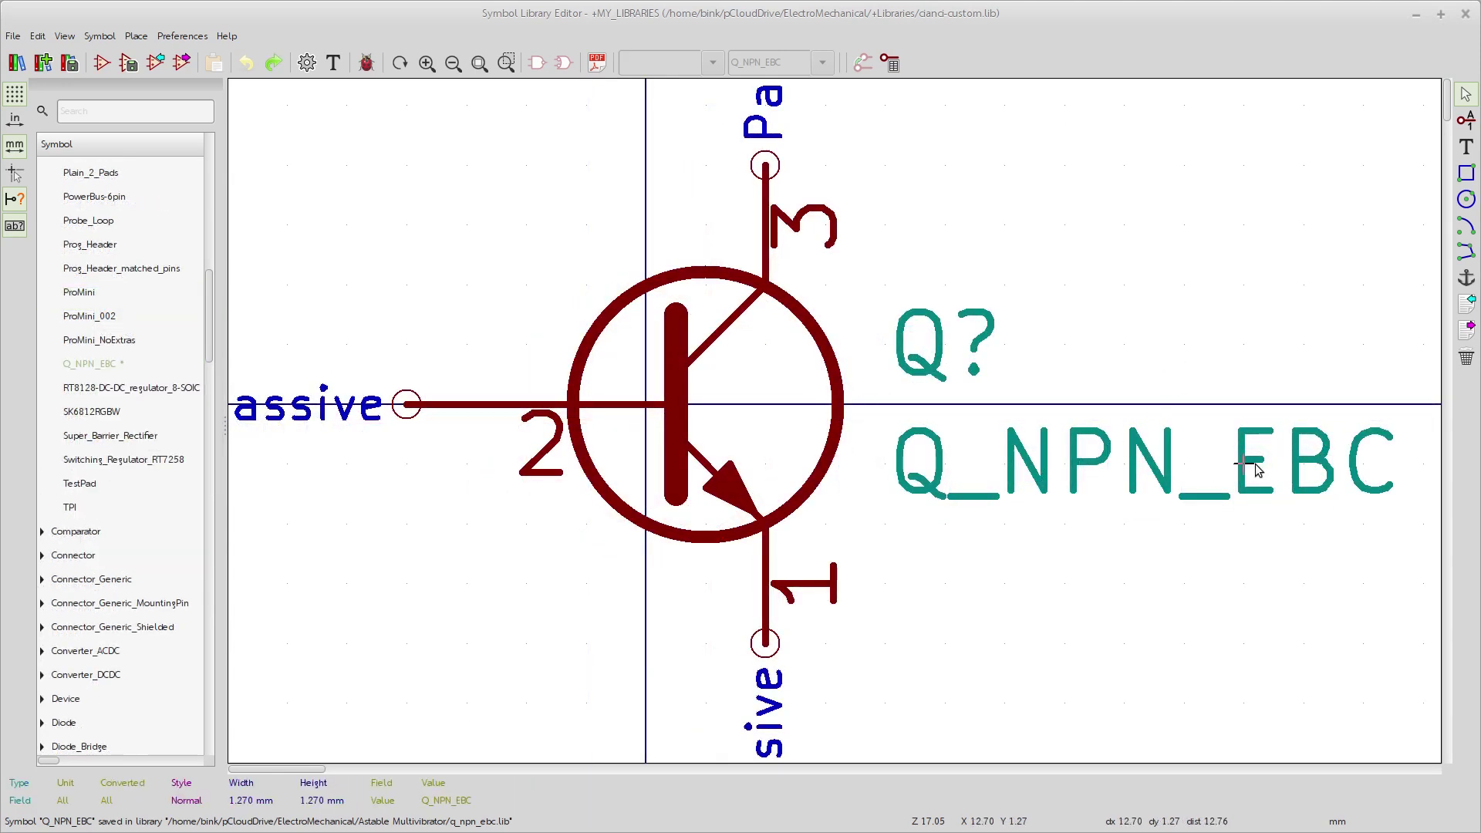
{"action": "double_click", "coordinate": [1178, 455]}
{"action": "left_click", "coordinate": [607, 366]}
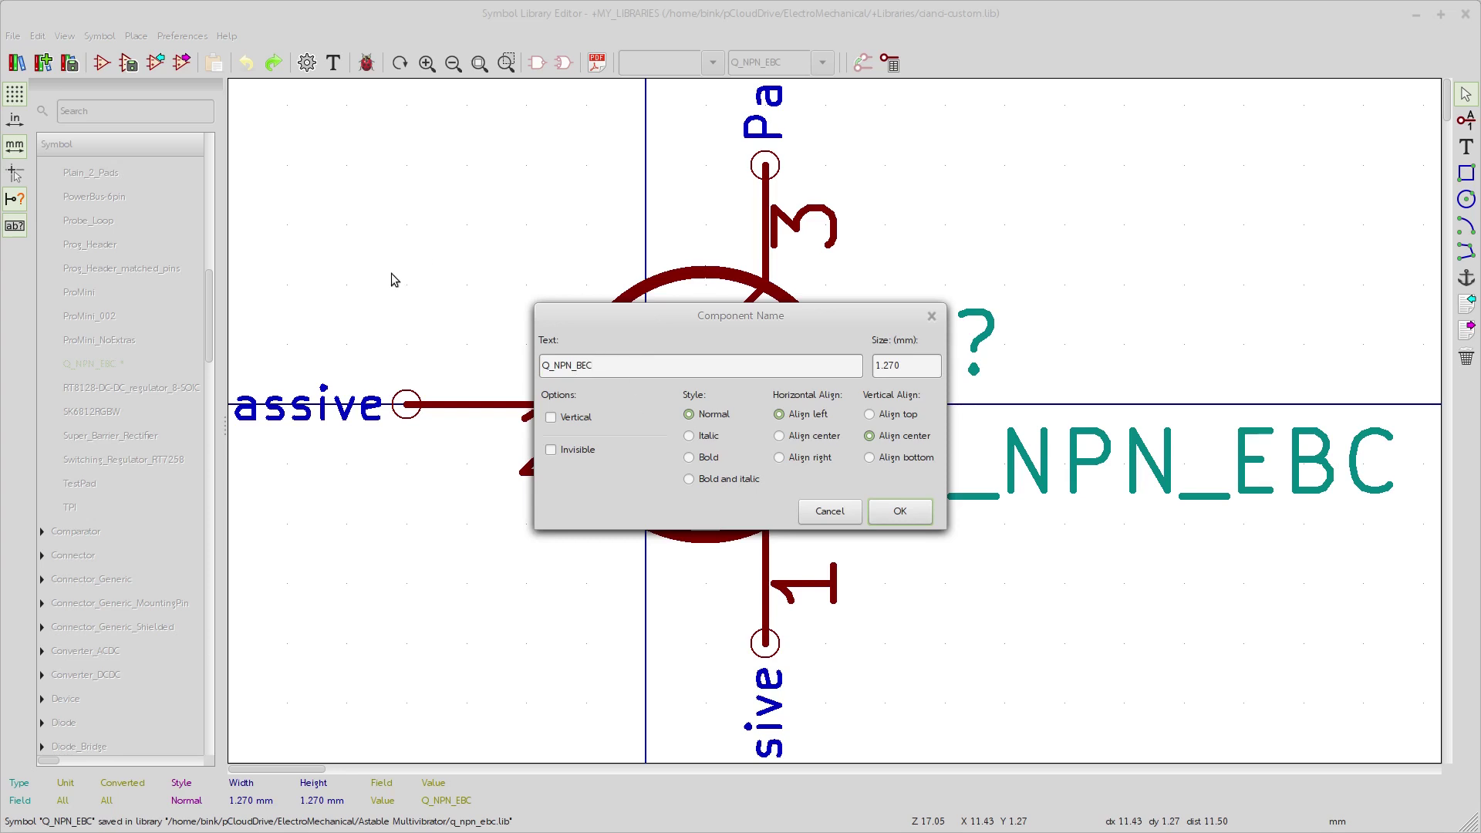
{"action": "left_click", "coordinate": [900, 511]}
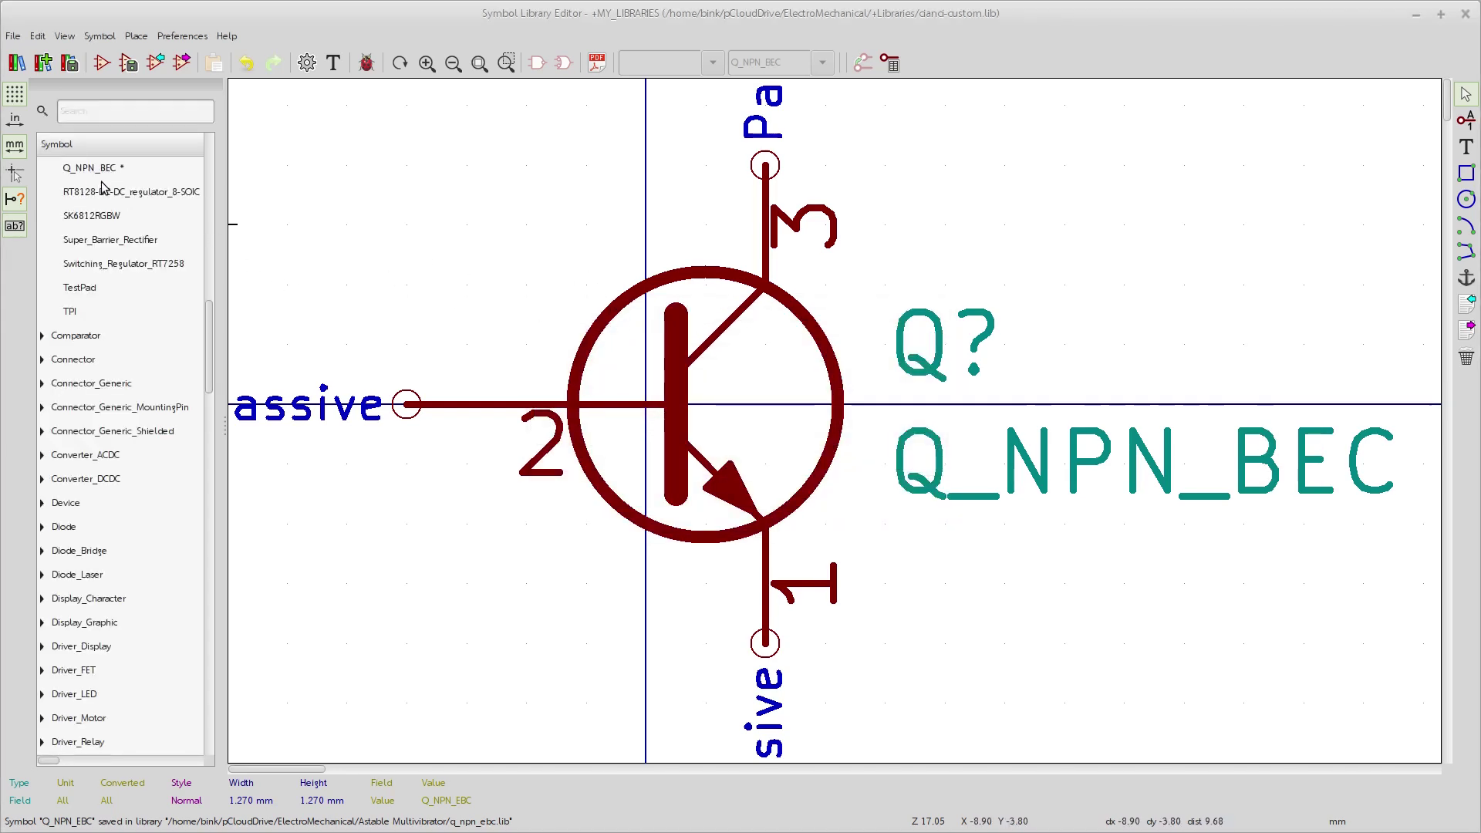
{"action": "scroll", "coordinate": [173, 328], "scroll_direction": "up", "scroll_amount": 2}
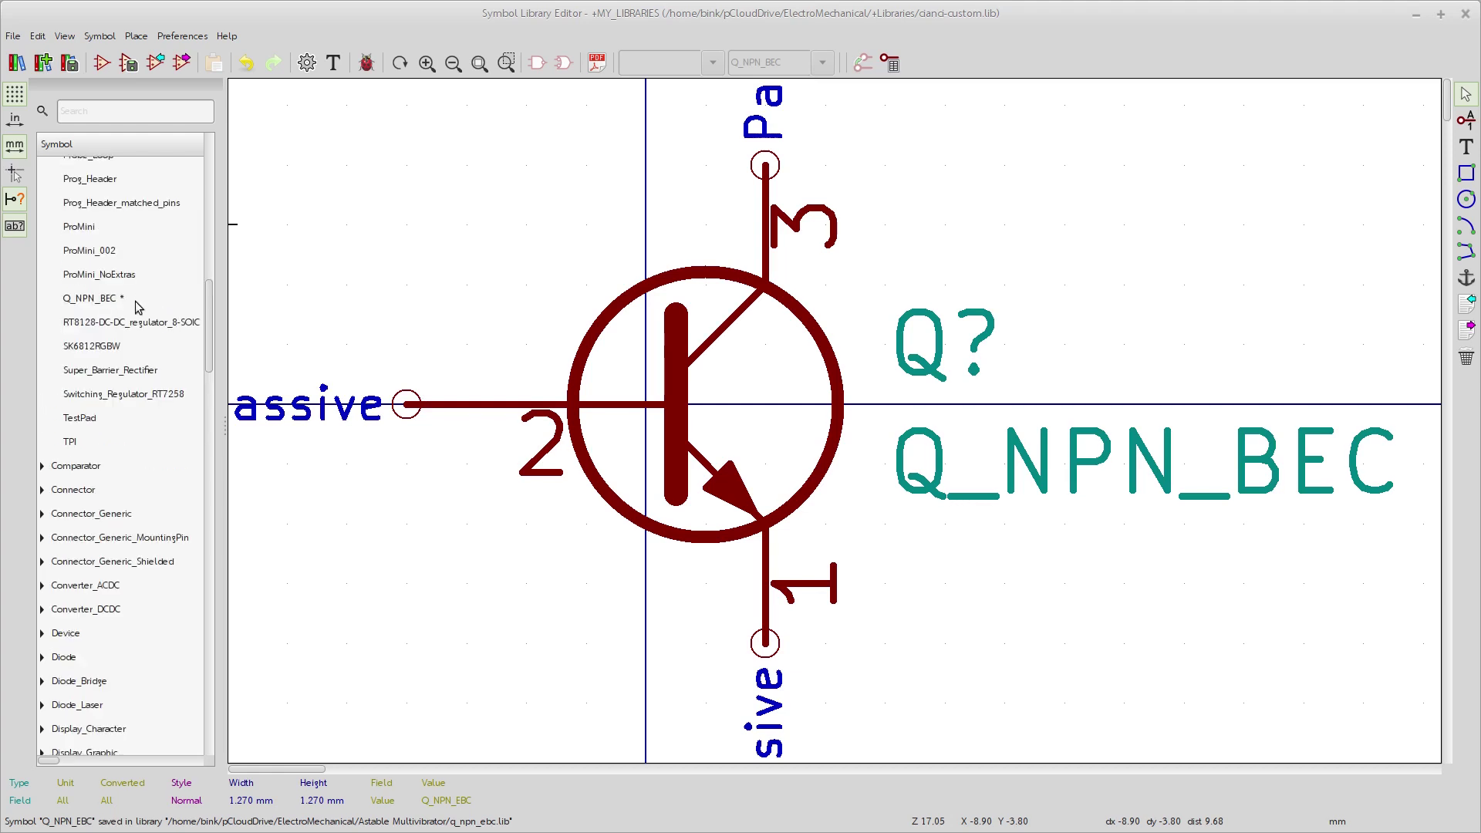
{"action": "left_click", "coordinate": [129, 64]}
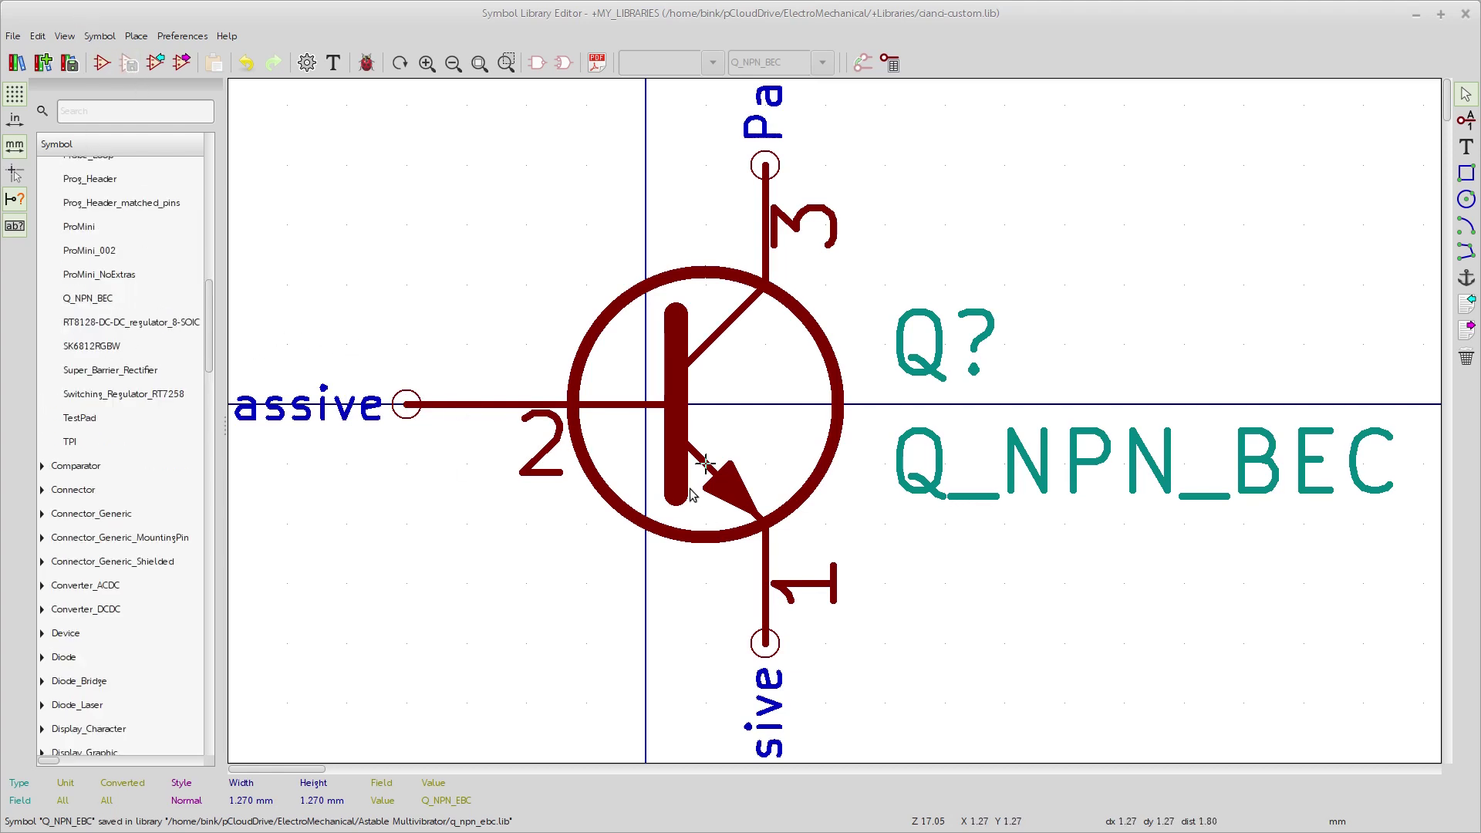
- Set the base pin's number to 1
{"action": "double_click", "coordinate": [546, 462]}
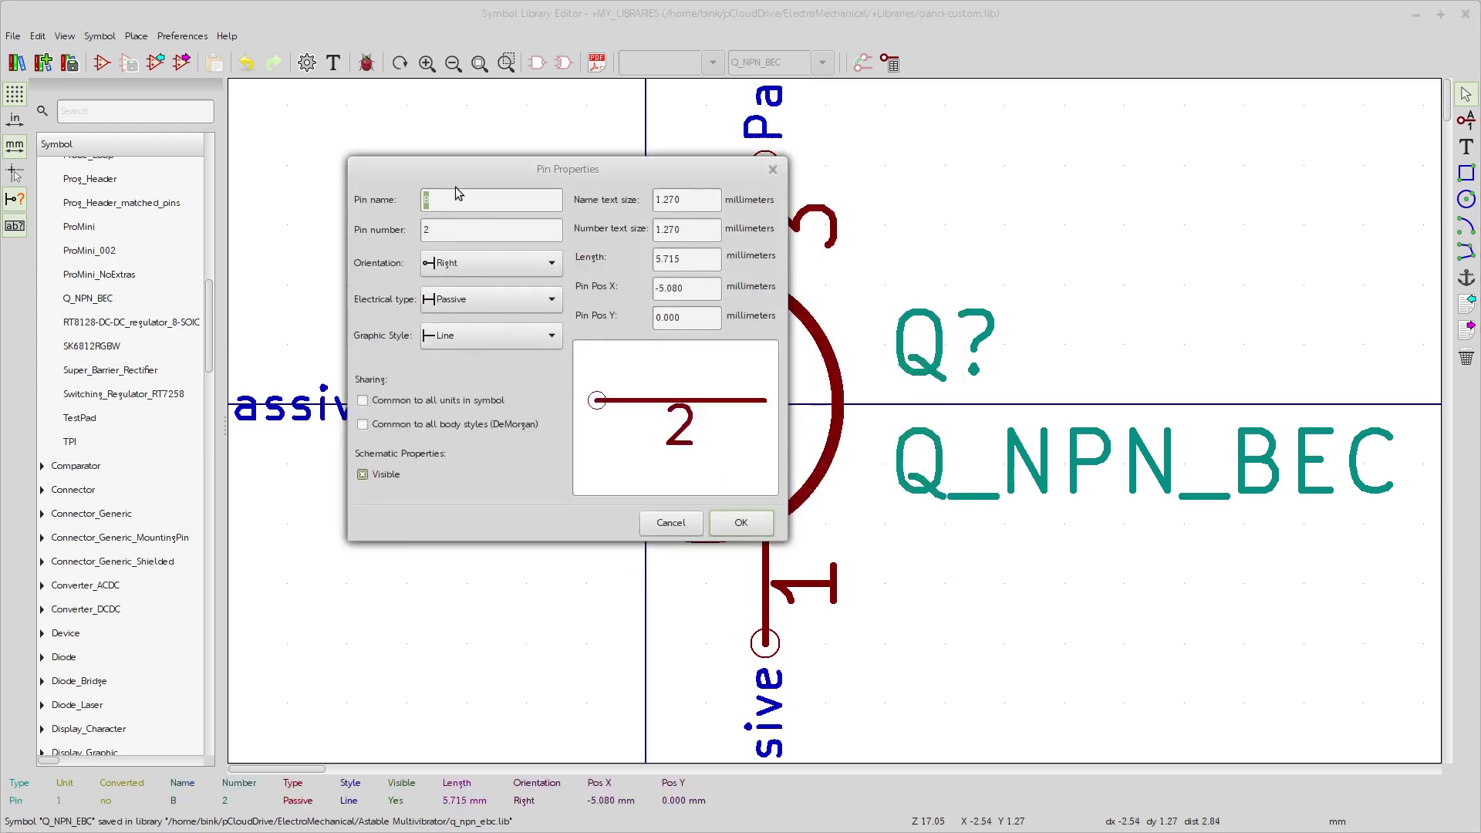
{"action": "double_click", "coordinate": [442, 231]}
{"action": "type", "text": "1"}
{"action": "left_click", "coordinate": [741, 523]}
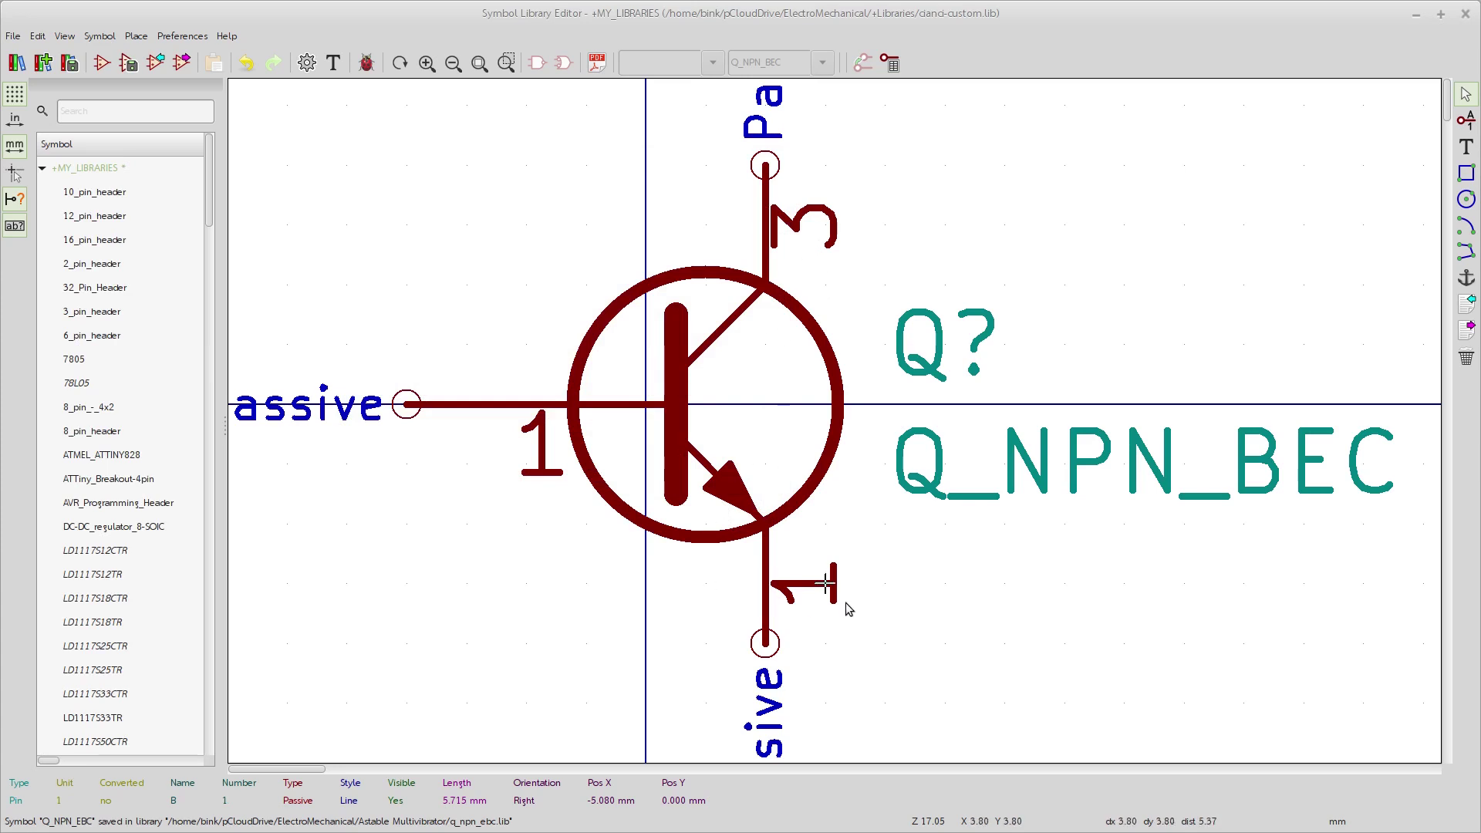
- Set the emitter pin's number to 2
{"action": "double_click", "coordinate": [806, 580]}
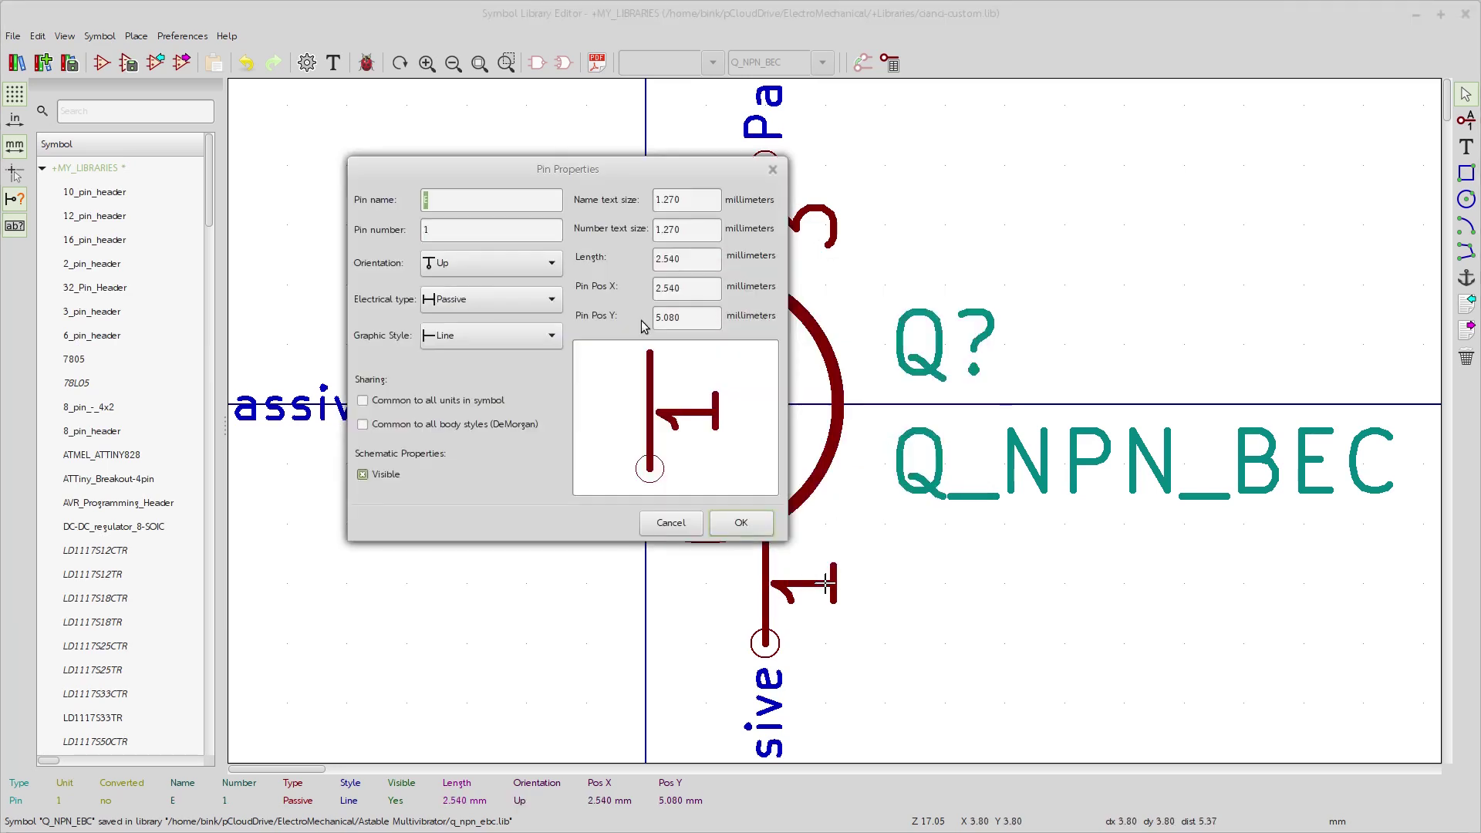
{"action": "double_click", "coordinate": [447, 231]}
{"action": "type", "text": "2"}
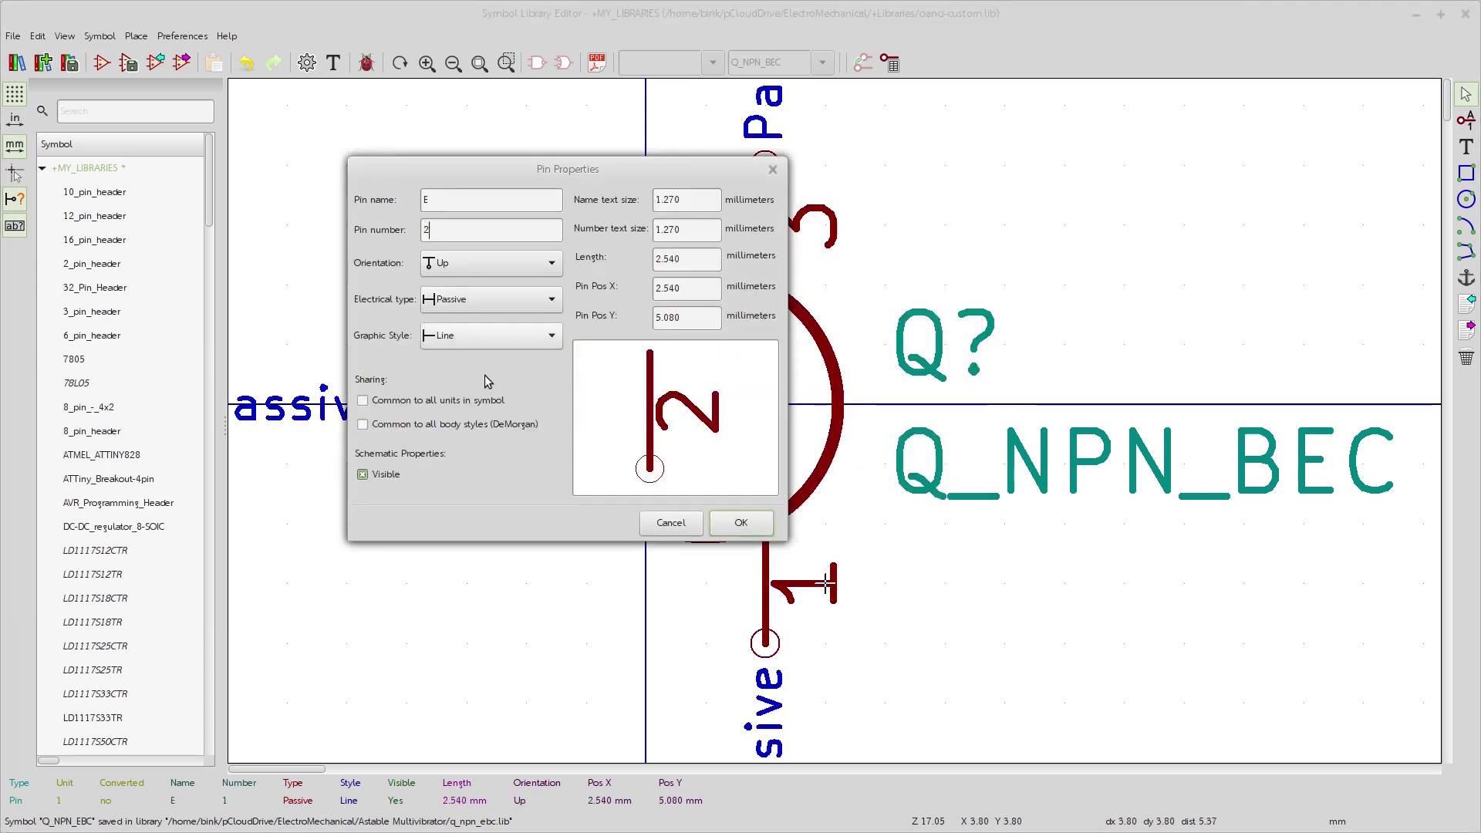
{"action": "left_click", "coordinate": [729, 529]}
- Keep the collector pin's number at 3 and save the Q_NPN_BEC symbol
{"action": "double_click", "coordinate": [798, 220]}
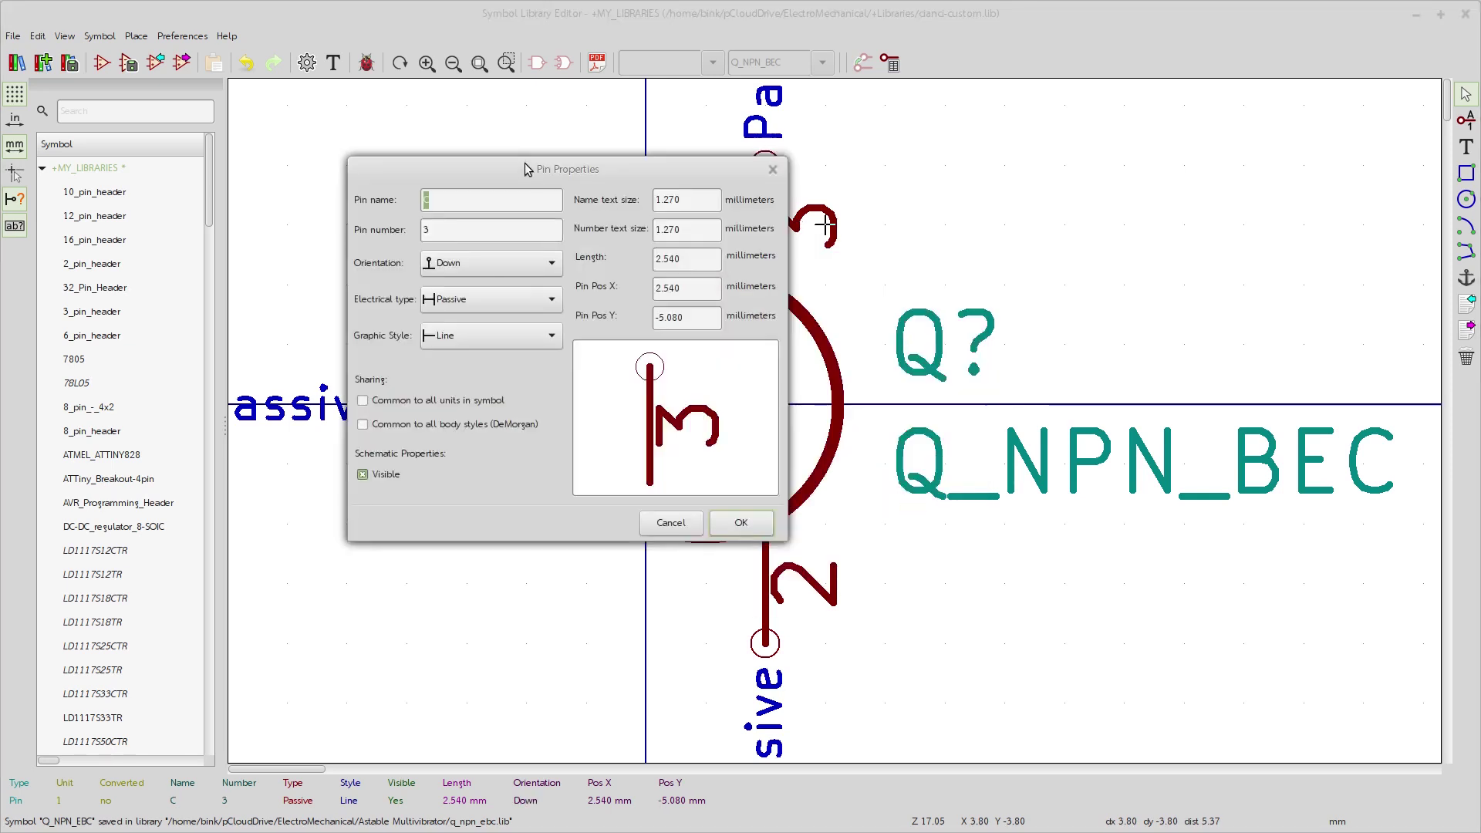
{"action": "double_click", "coordinate": [430, 230]}
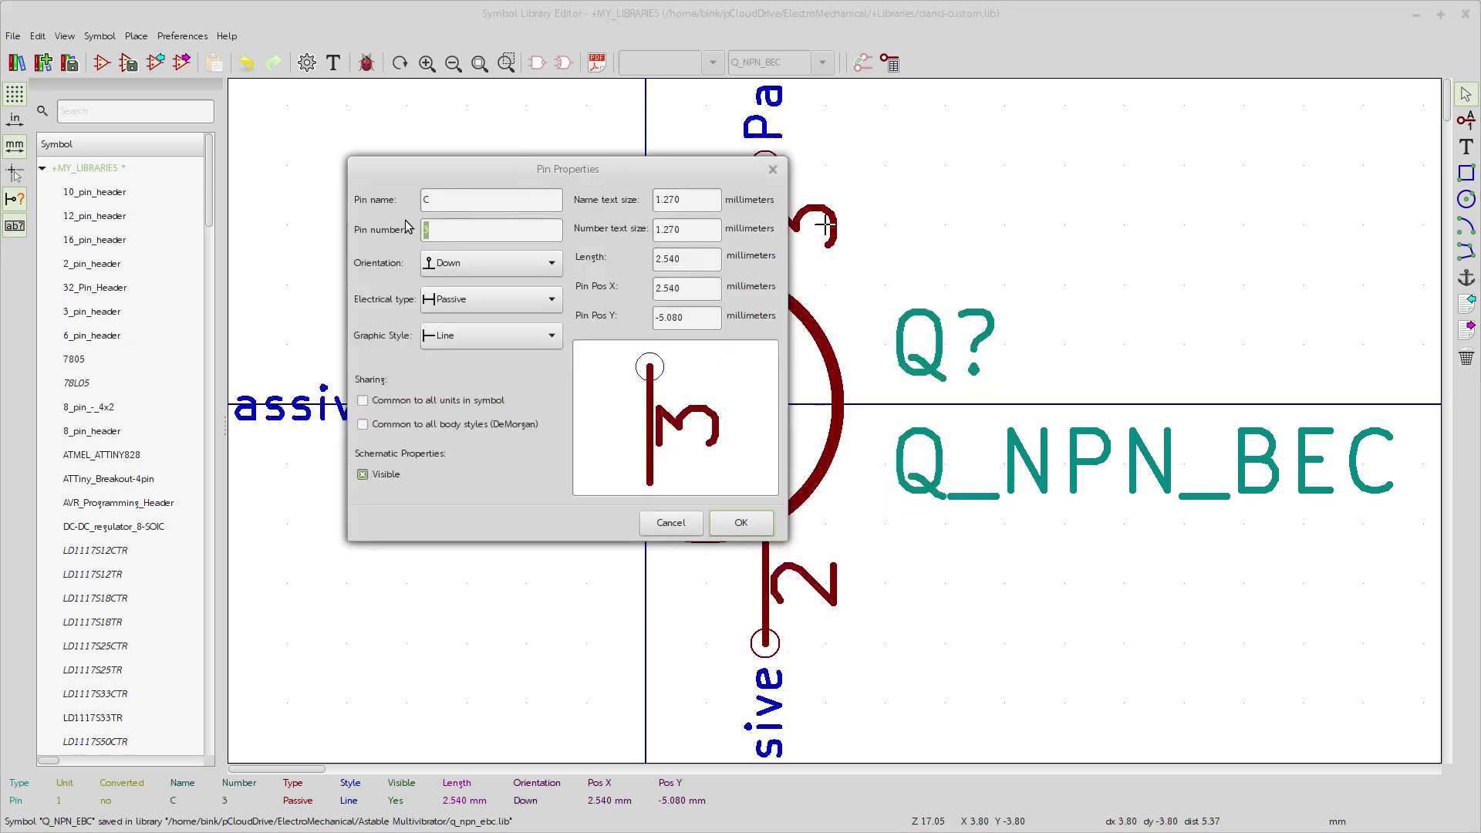
{"action": "left_click", "coordinate": [741, 525]}
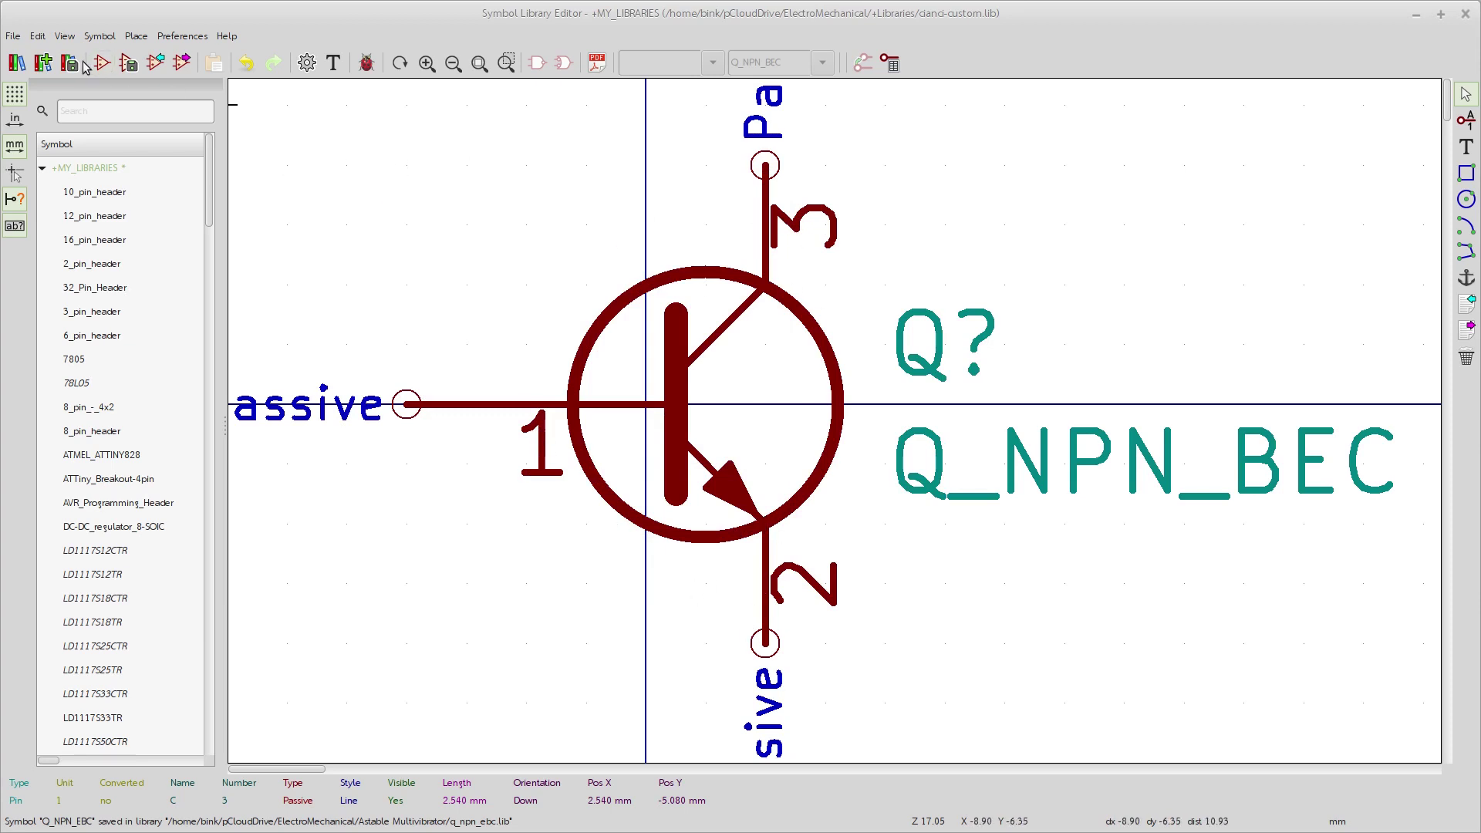
{"action": "left_click", "coordinate": [129, 65]}
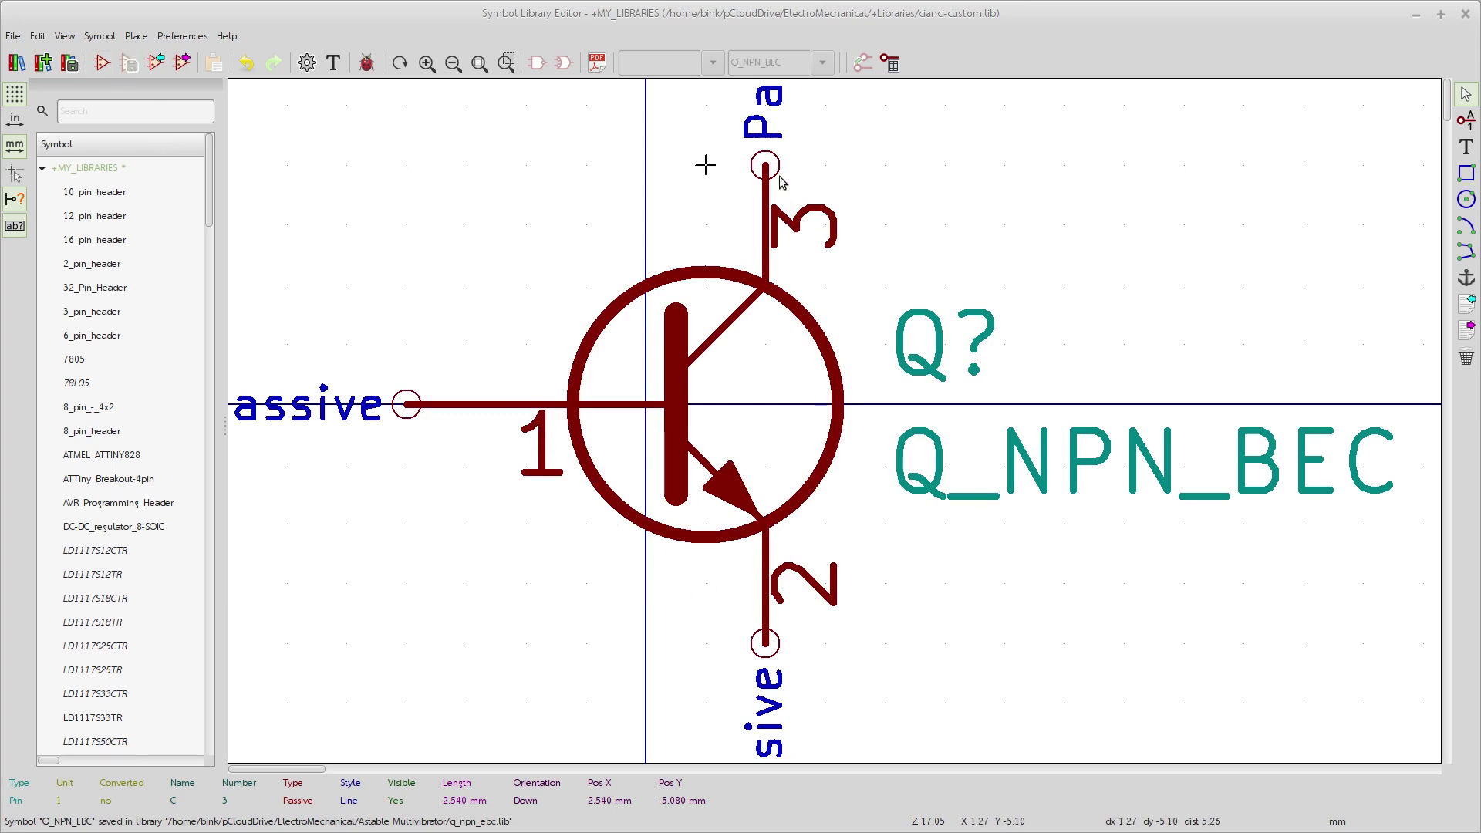
- Save the changes in both the +MY_LIBRARIES and q_npn_ebc libraries
{"action": "left_click", "coordinate": [1464, 17]}
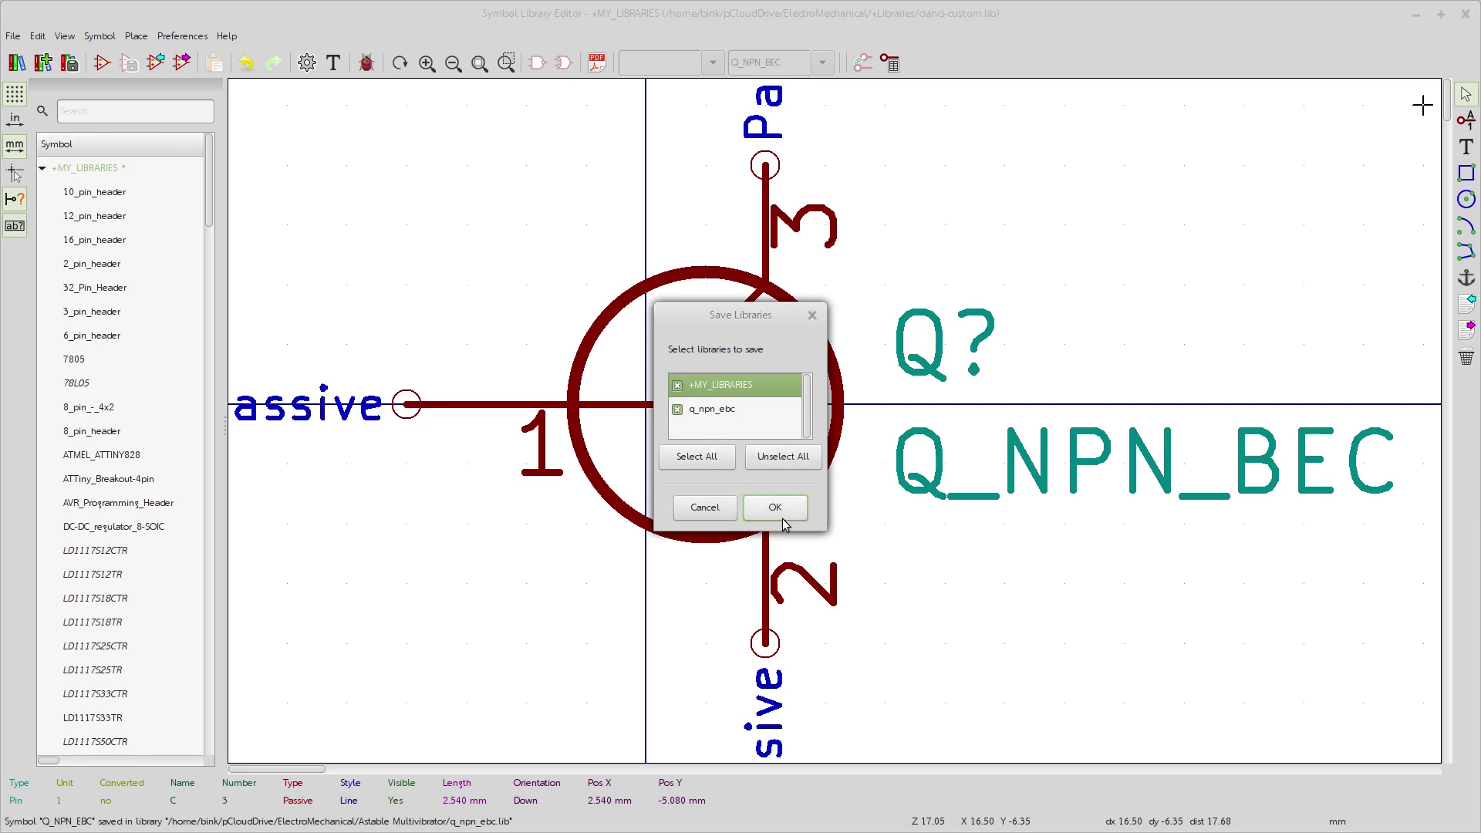
{"action": "left_click", "coordinate": [704, 506]}
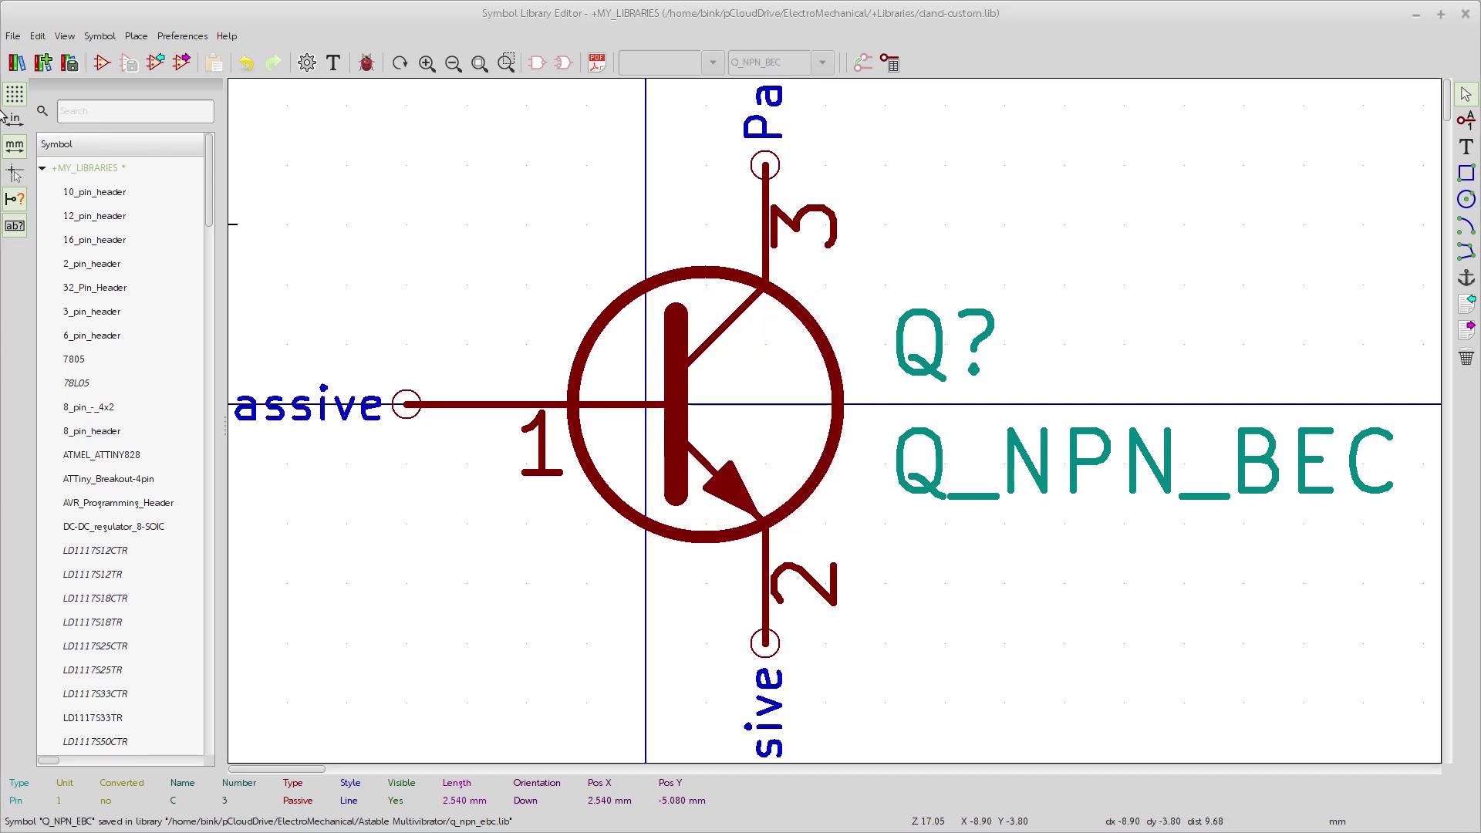
{"action": "left_click", "coordinate": [69, 62]}
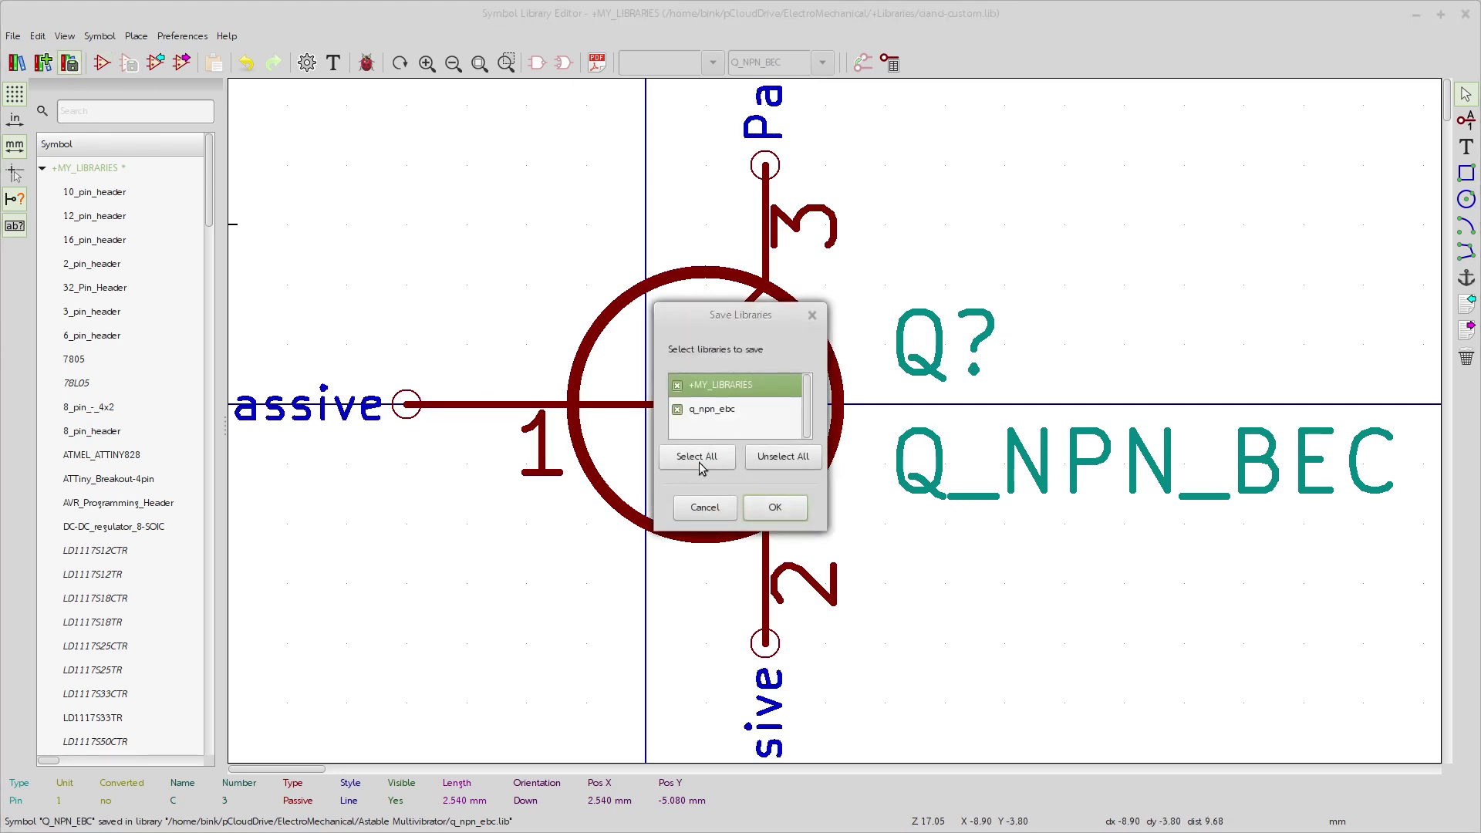
{"action": "left_click", "coordinate": [768, 509]}
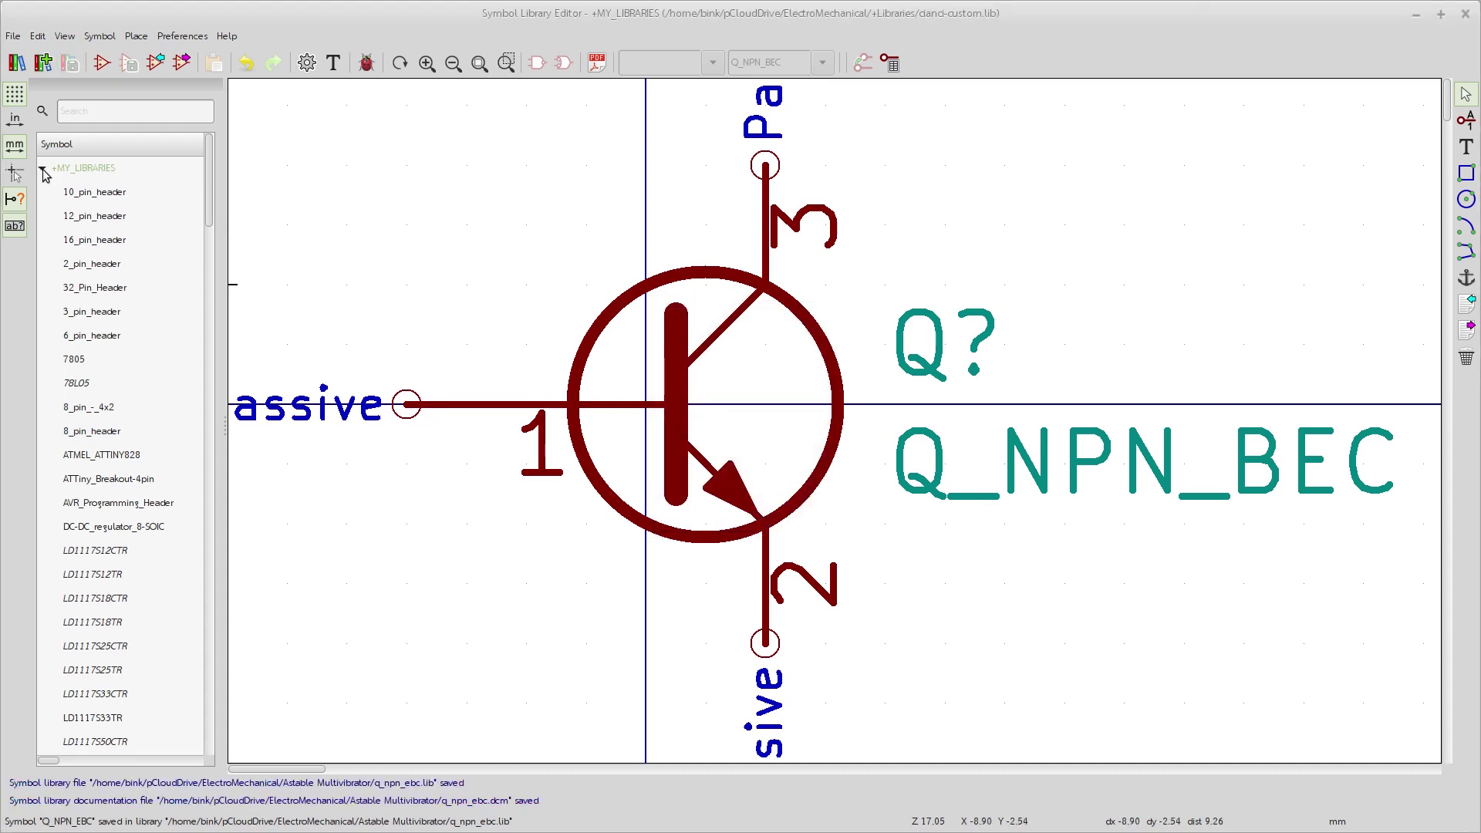
- Remove the q_npn_ebc library from the global symbol library table
{"action": "left_click", "coordinate": [43, 169]}
{"action": "scroll", "coordinate": [139, 401], "scroll_direction": "down", "scroll_amount": 15}
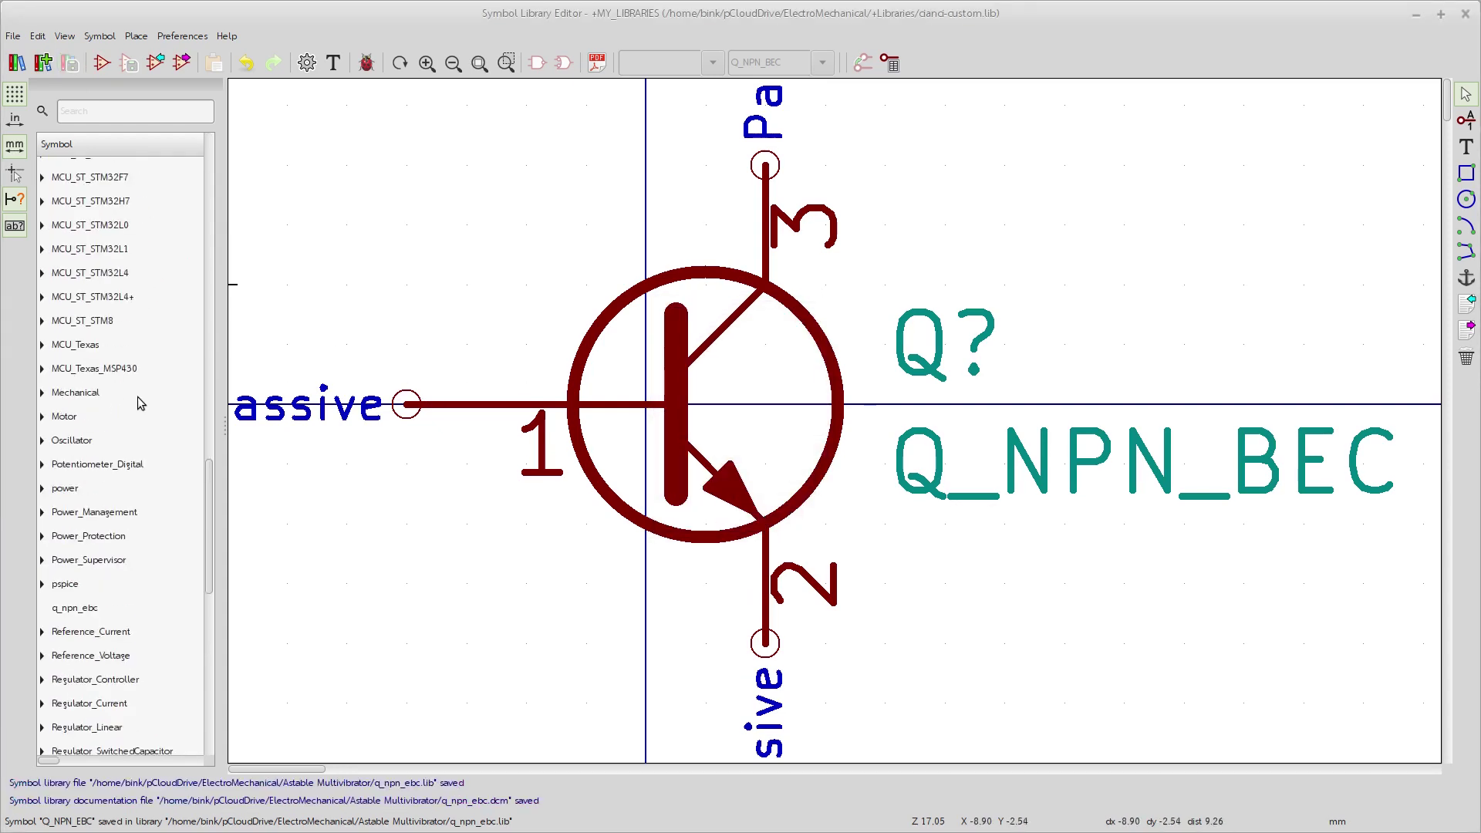
{"action": "right_click", "coordinate": [69, 613]}
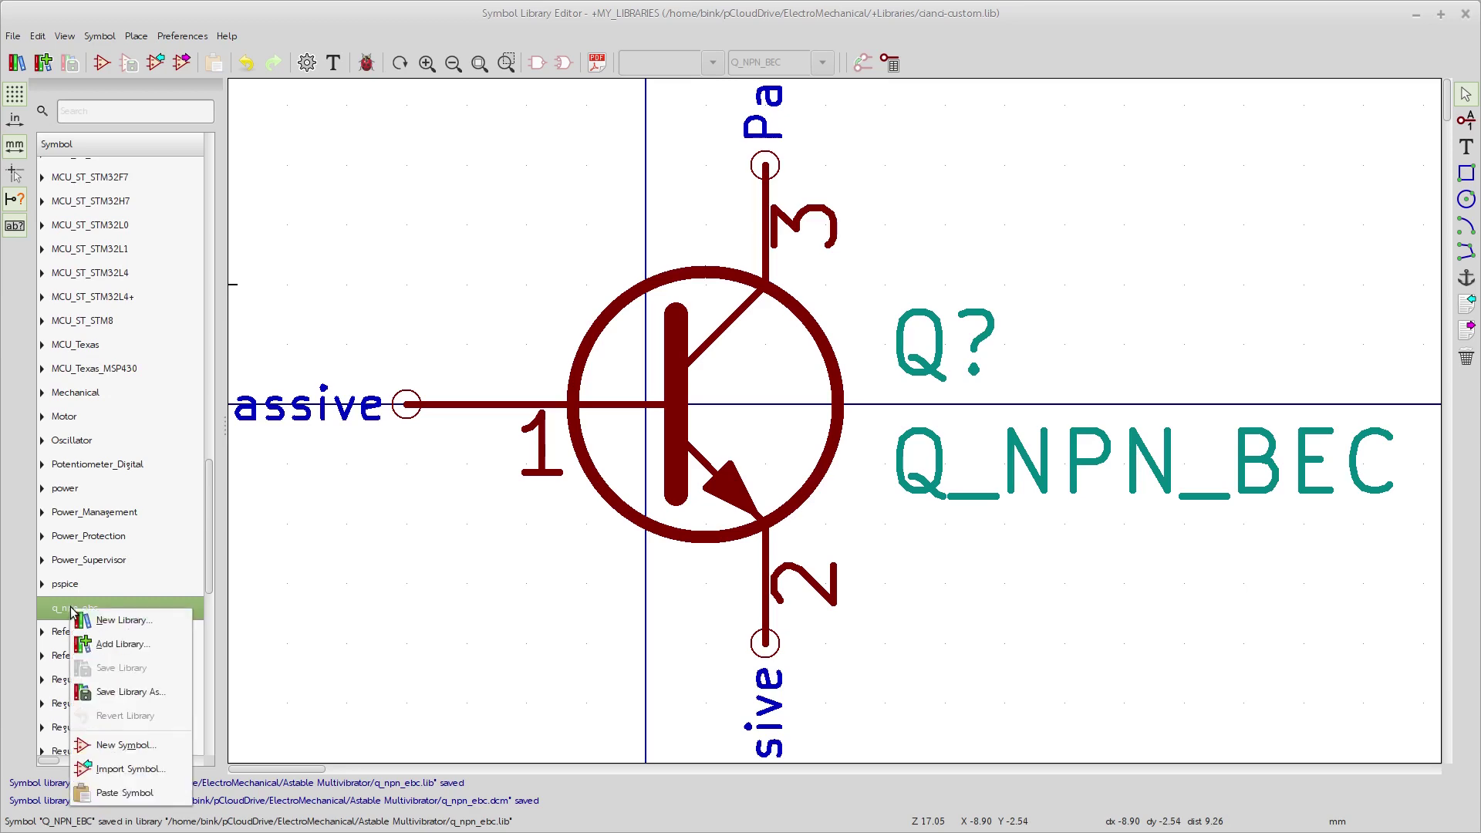
{"action": "left_click", "coordinate": [100, 638]}
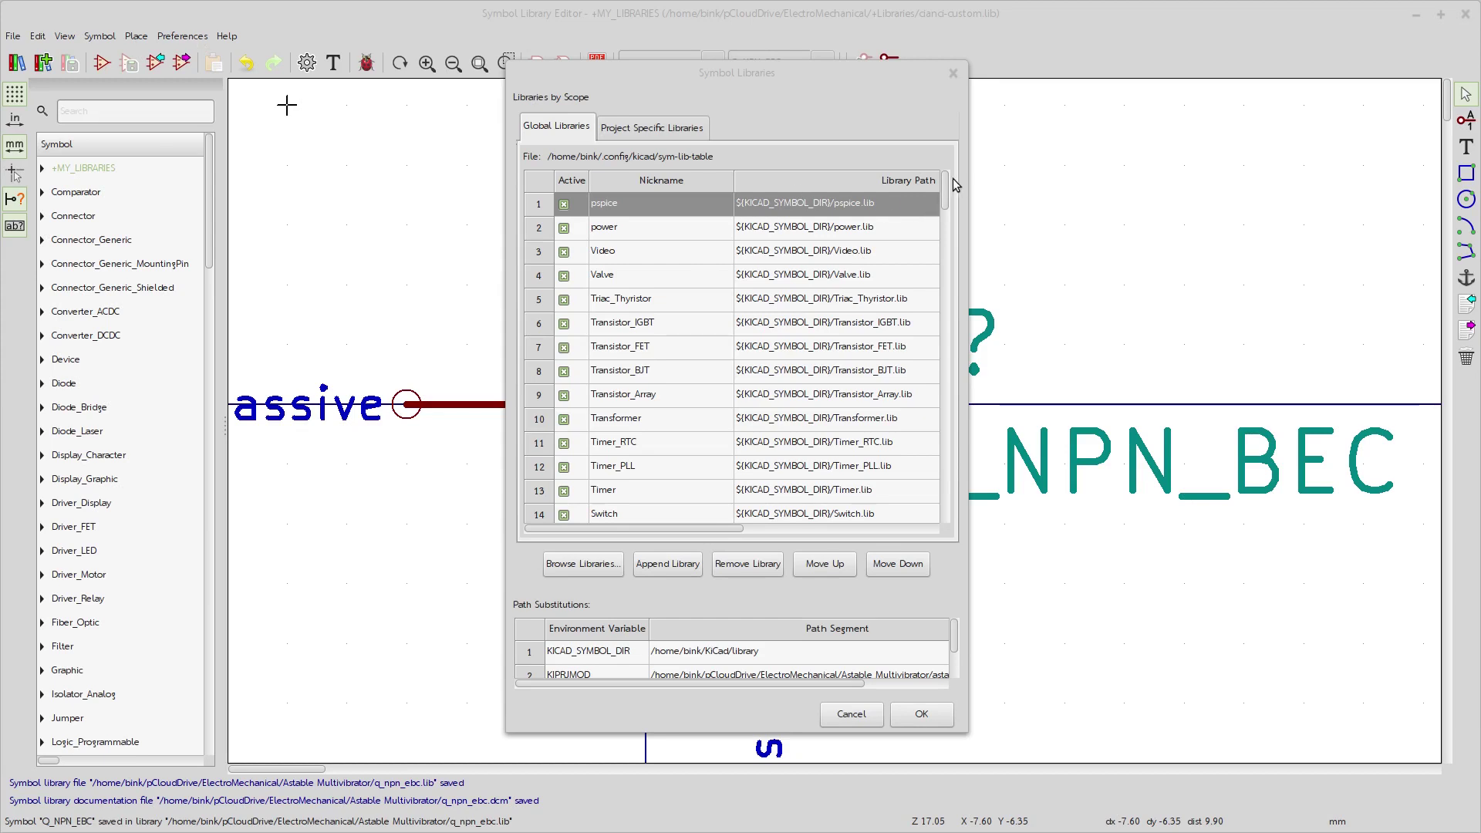
{"action": "left_click_drag", "start_coordinate": [944, 191], "coordinate": [944, 505]}
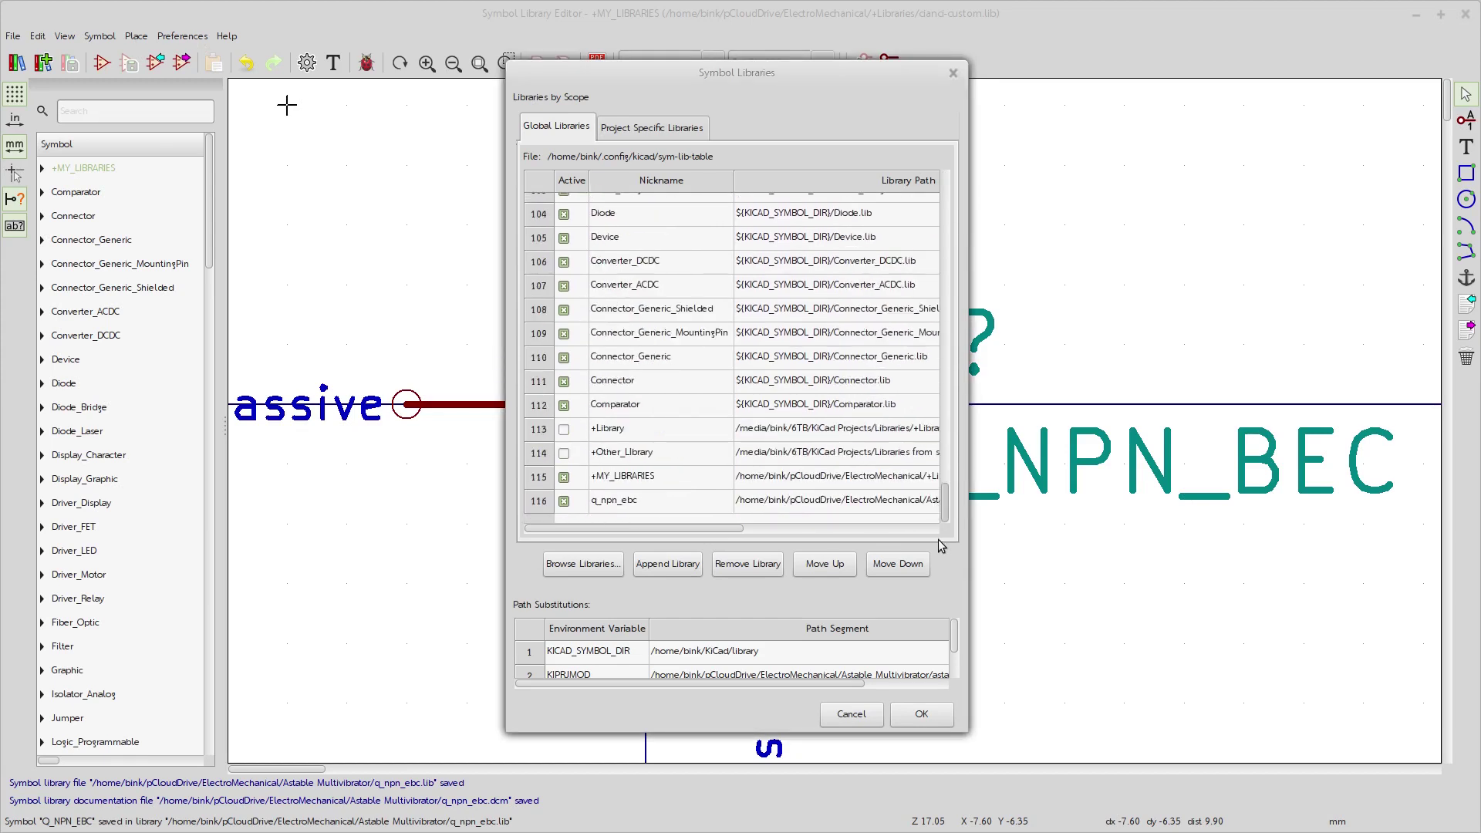
{"action": "left_click", "coordinate": [631, 505]}
{"action": "left_click", "coordinate": [541, 509]}
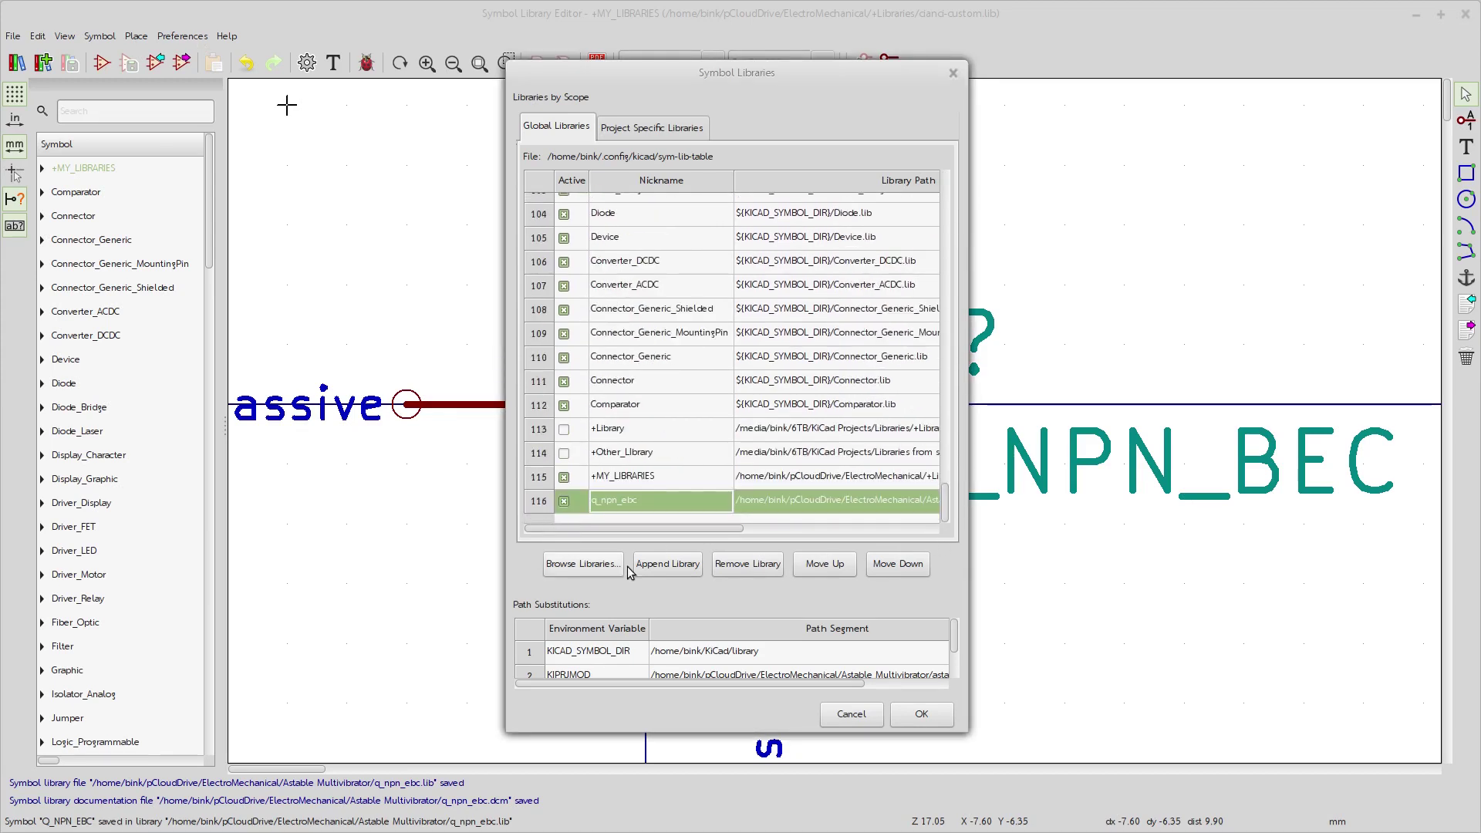
{"action": "left_click", "coordinate": [735, 570]}
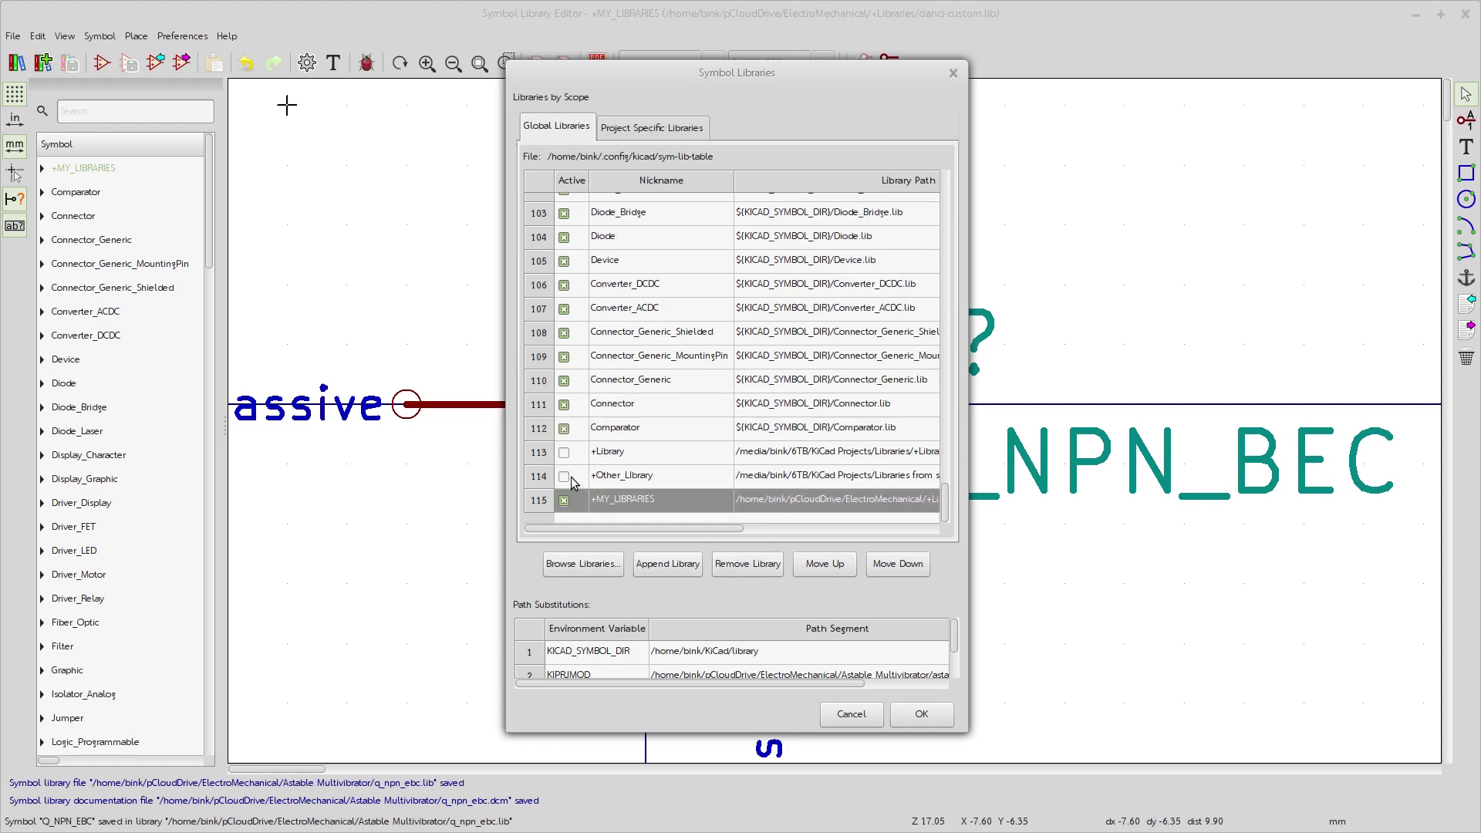
{"action": "left_click", "coordinate": [926, 716]}
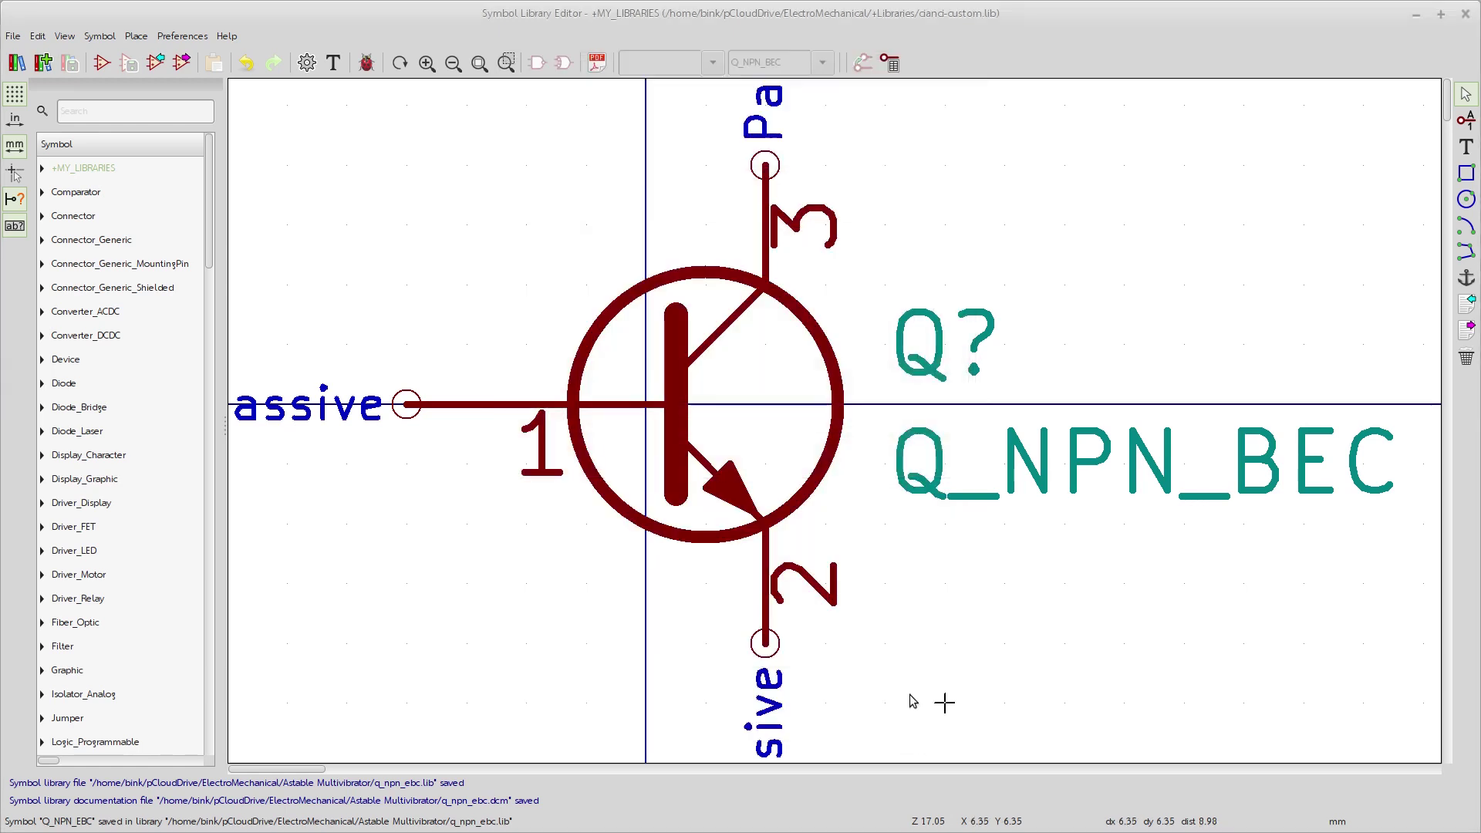
- Close the symbol editor, return to the schematic and select transistor Q1
{"action": "scroll", "coordinate": [684, 421], "scroll_direction": "down", "scroll_amount": 3}
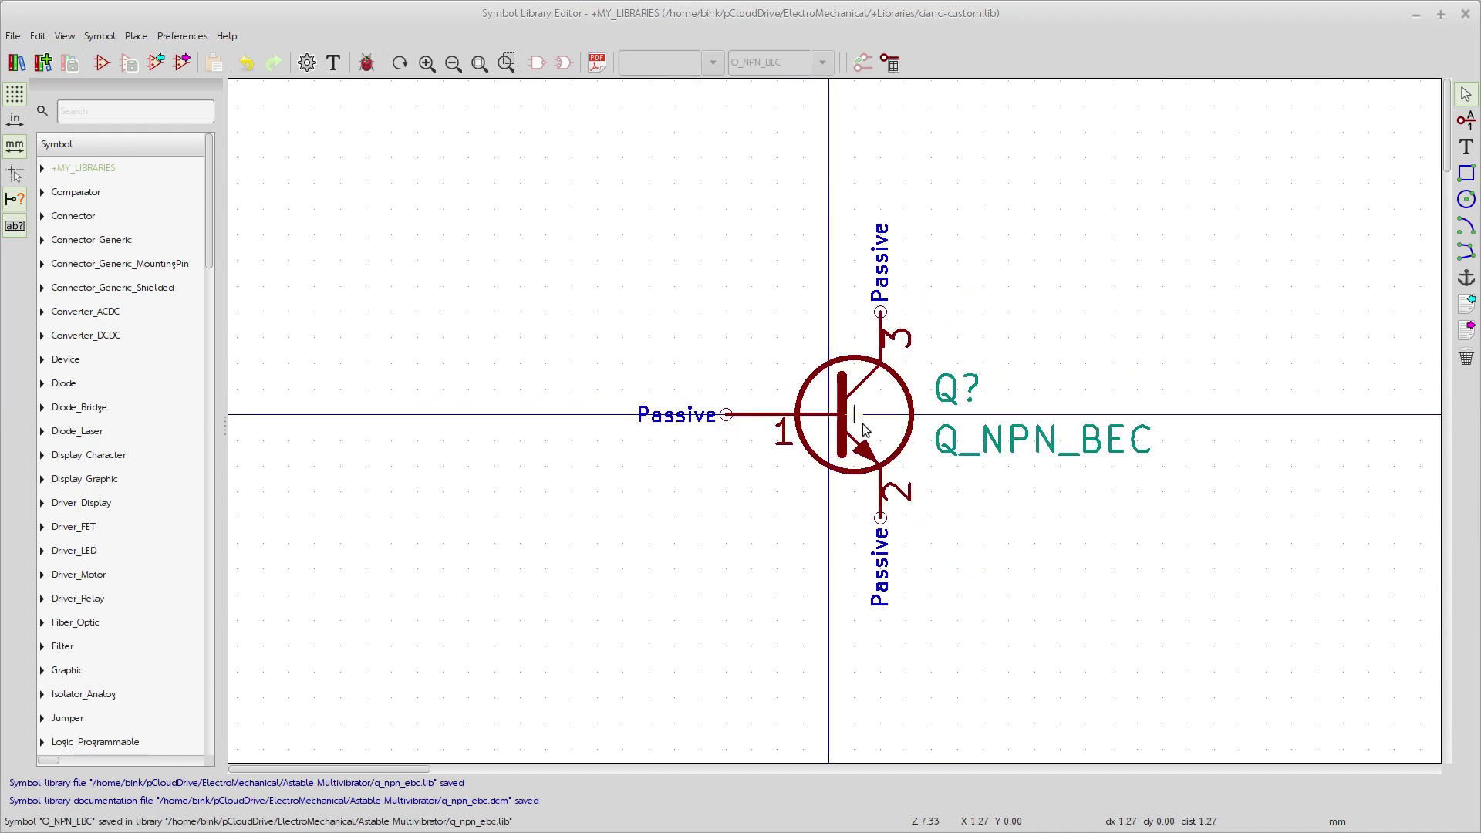
{"action": "left_click", "coordinate": [1464, 15]}
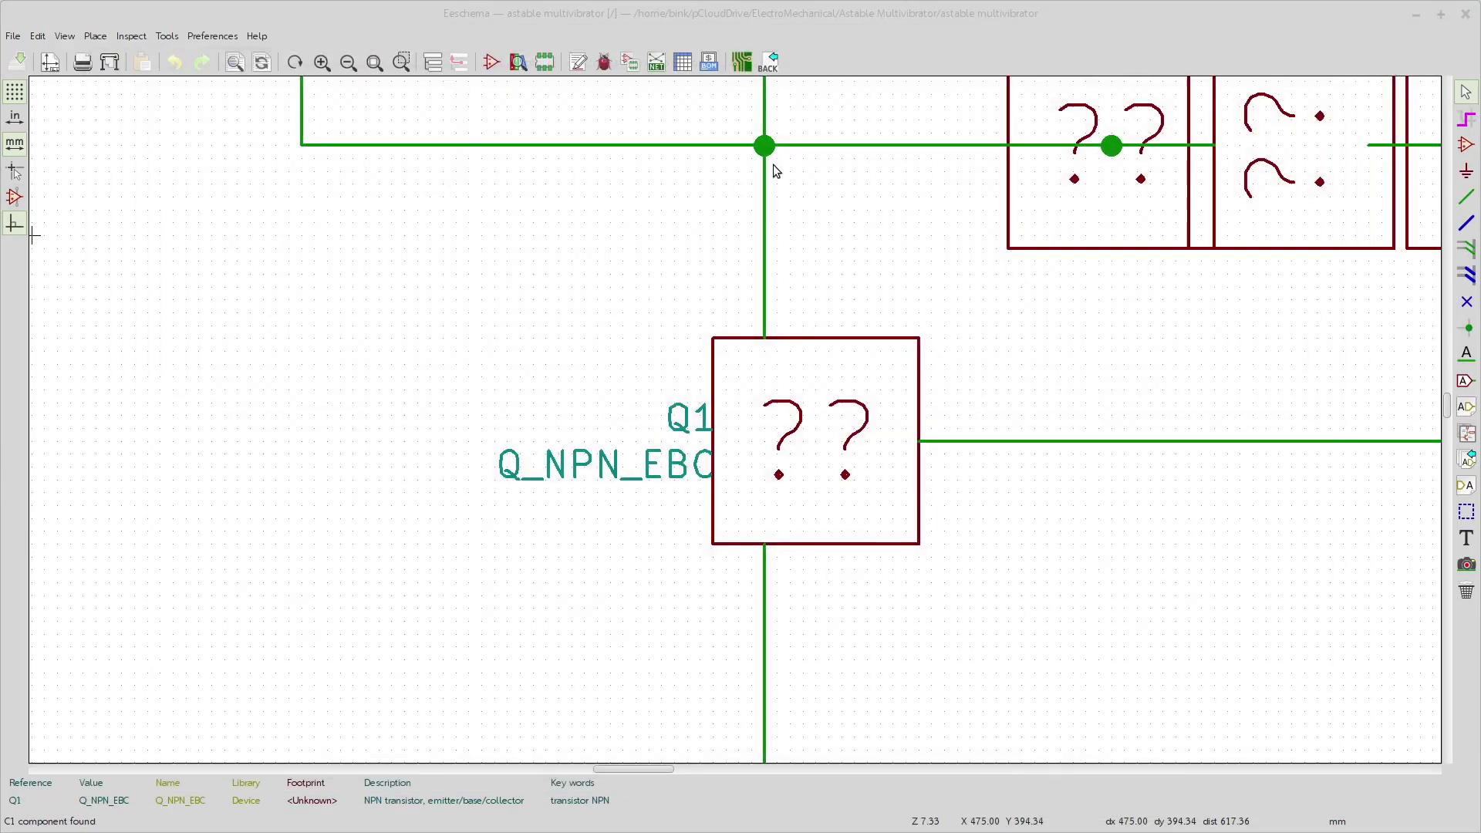
{"action": "scroll", "coordinate": [721, 405], "scroll_direction": "down", "scroll_amount": 6}
{"action": "scroll", "coordinate": [729, 417], "scroll_direction": "up", "scroll_amount": 3}
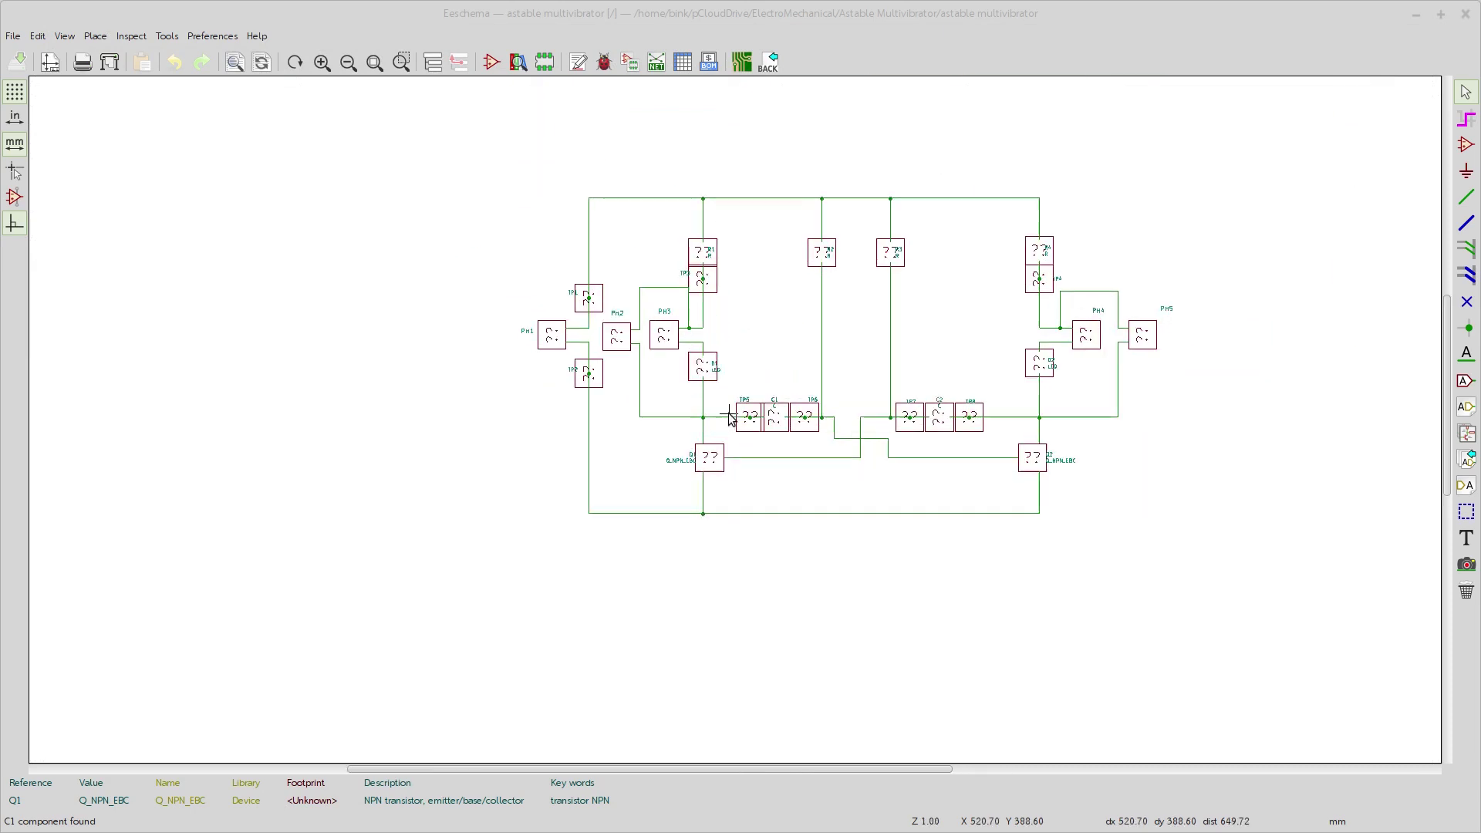
{"action": "scroll", "coordinate": [664, 409], "scroll_direction": "down", "scroll_amount": 3}
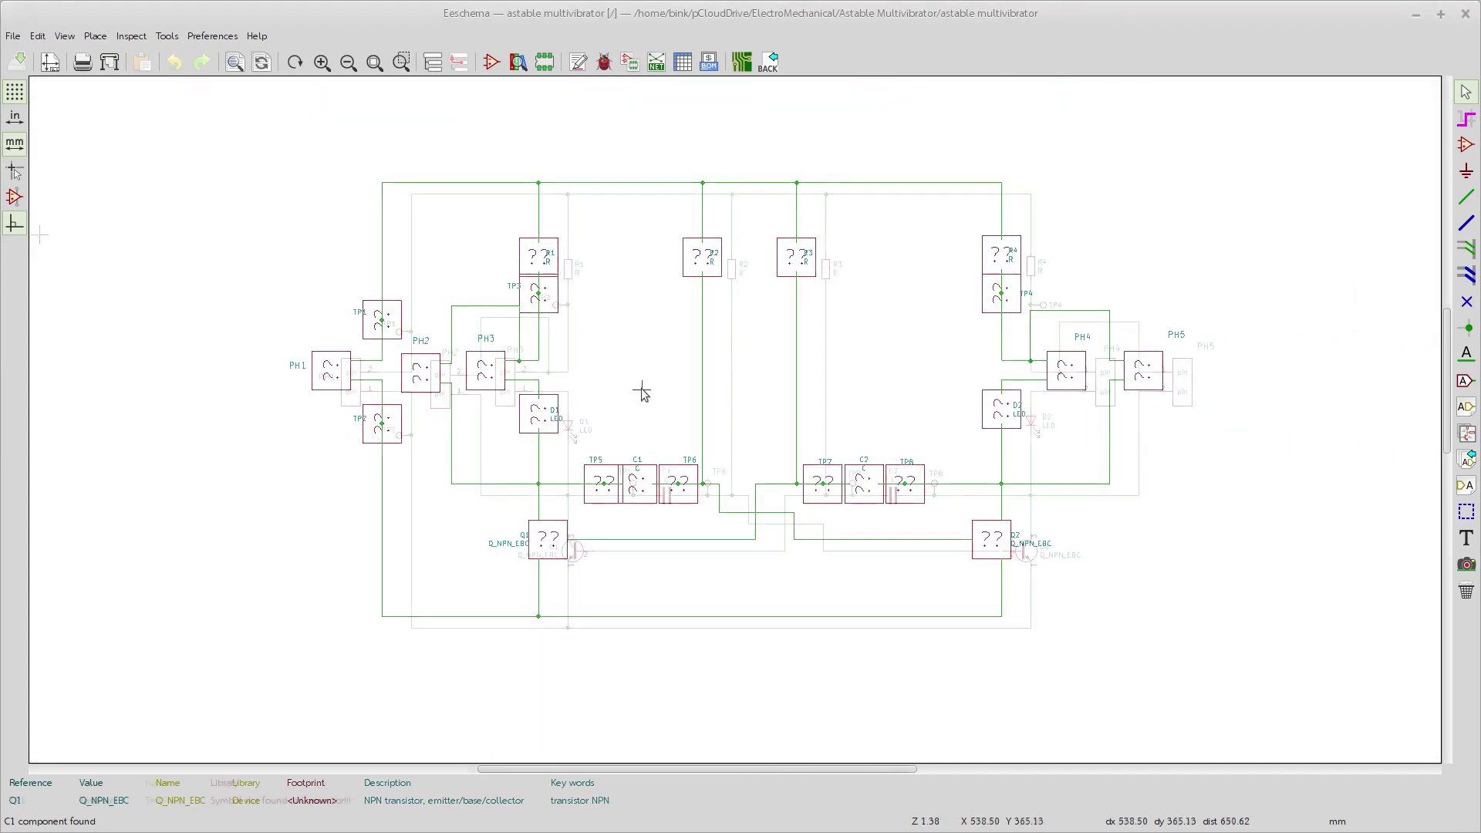
{"action": "scroll", "coordinate": [721, 446], "scroll_direction": "up", "scroll_amount": 2}
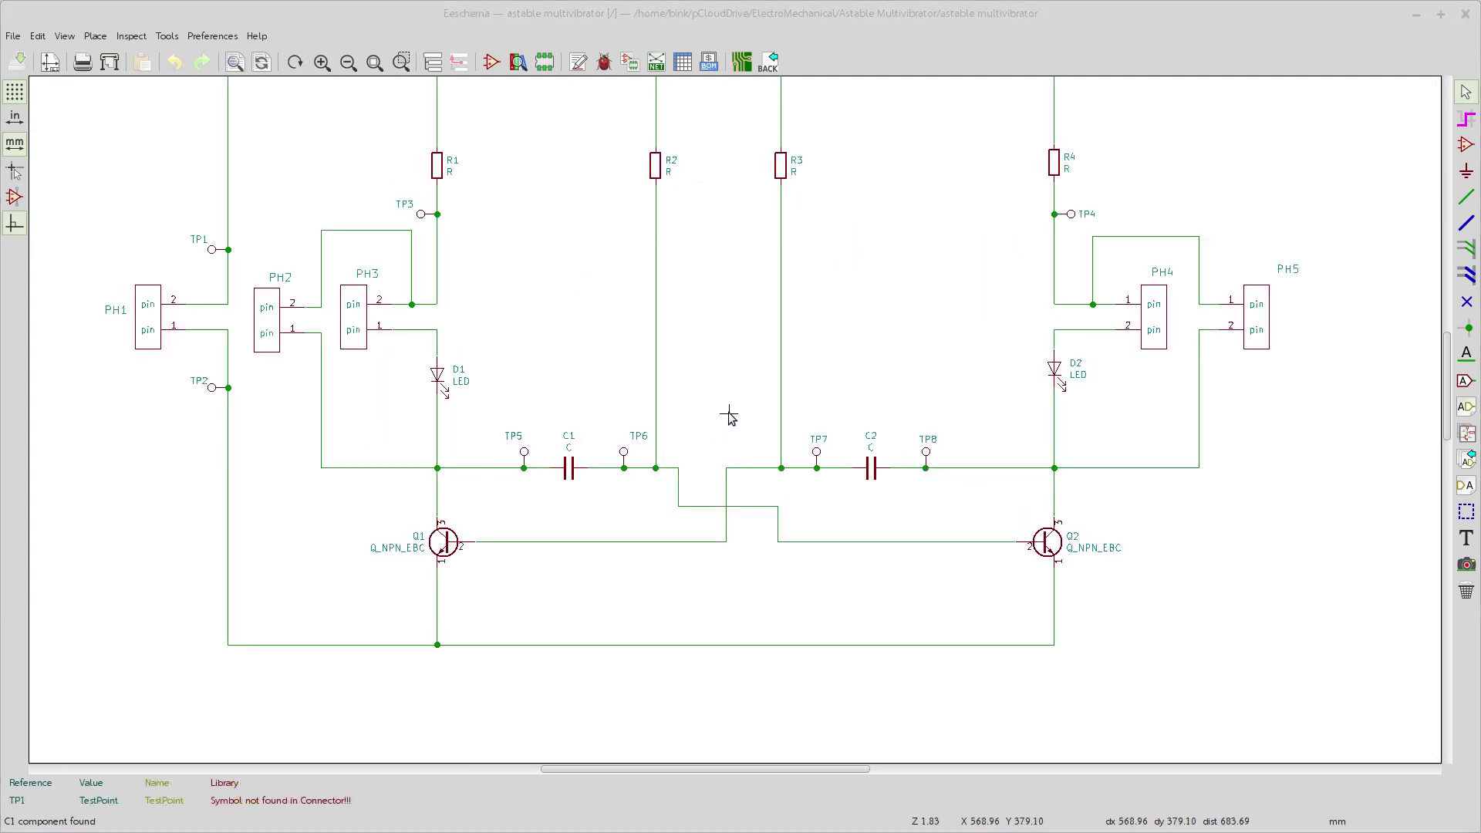
{"action": "scroll", "coordinate": [782, 451], "scroll_direction": "down", "scroll_amount": 2}
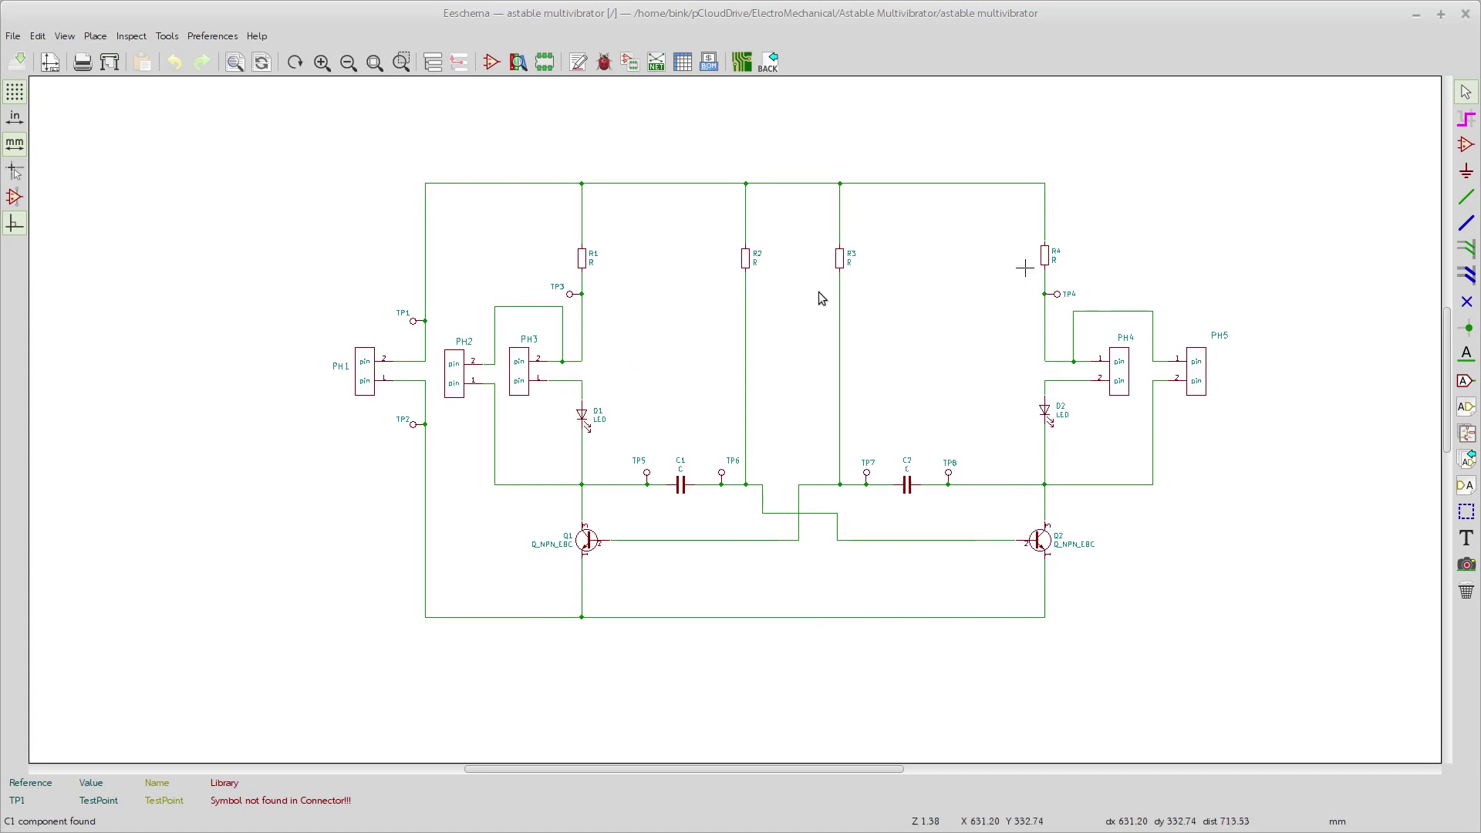
{"action": "middle_click_drag", "start_coordinate": [826, 402], "coordinate": [841, 405]}
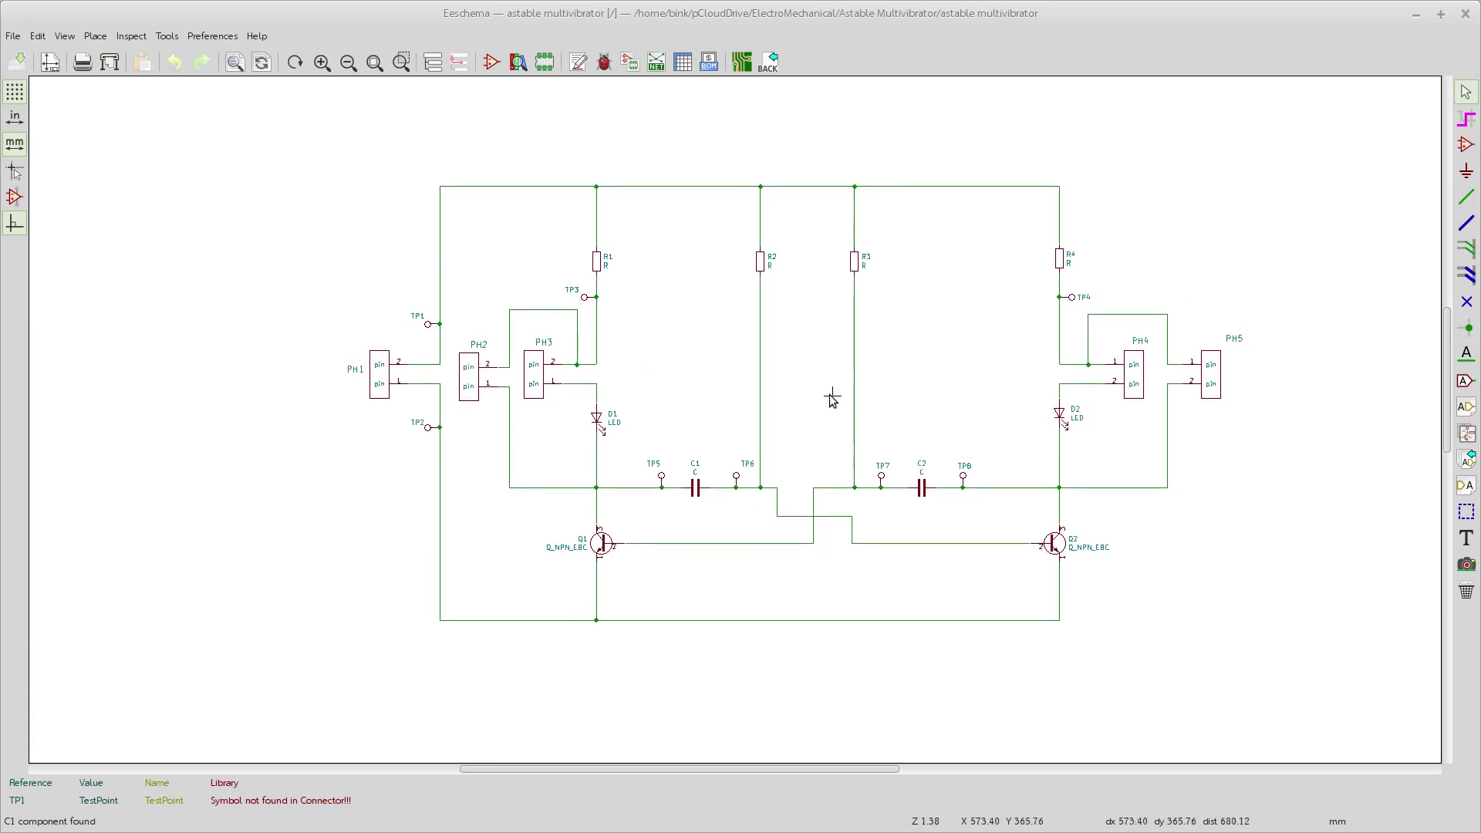
{"action": "scroll", "coordinate": [594, 569], "scroll_direction": "up", "scroll_amount": 4}
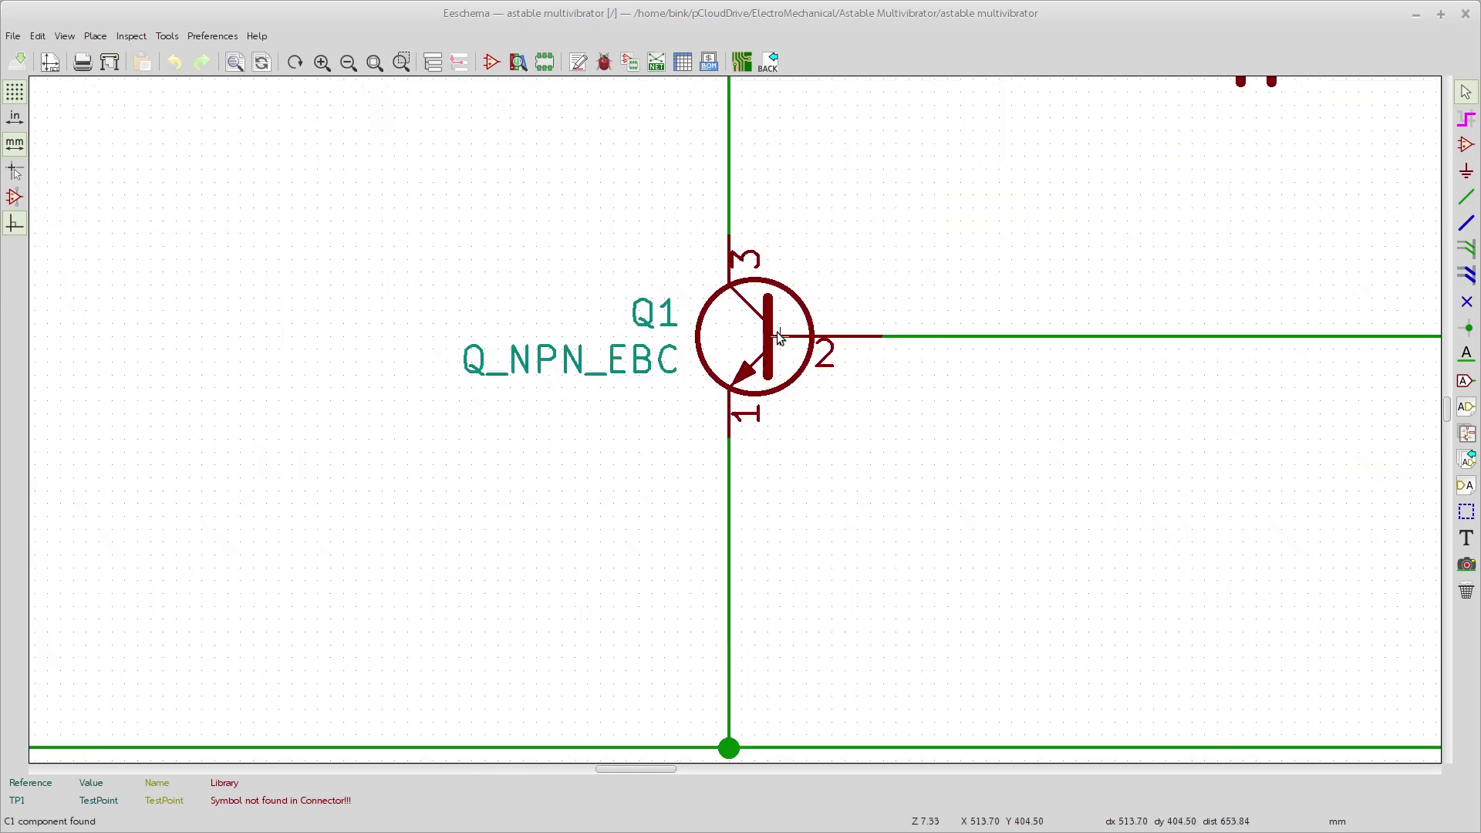
{"action": "left_click", "coordinate": [752, 334]}
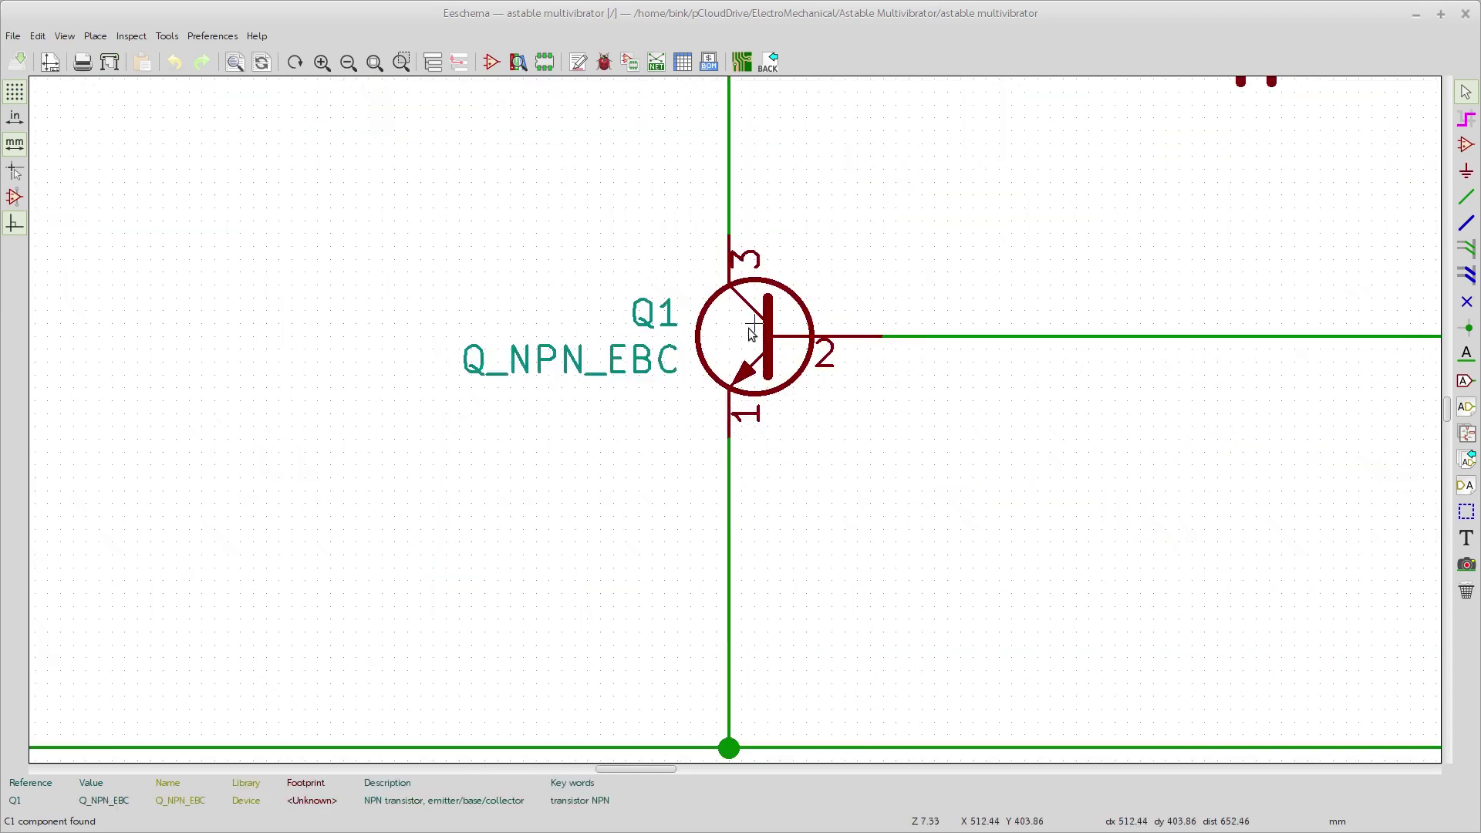
- Delete the two Q_NPN_EBC transistors, Q1 and Q2, from the schematic
{"action": "key", "text": "Delete"}
{"action": "scroll", "coordinate": [752, 333], "scroll_direction": "down", "scroll_amount": 3}
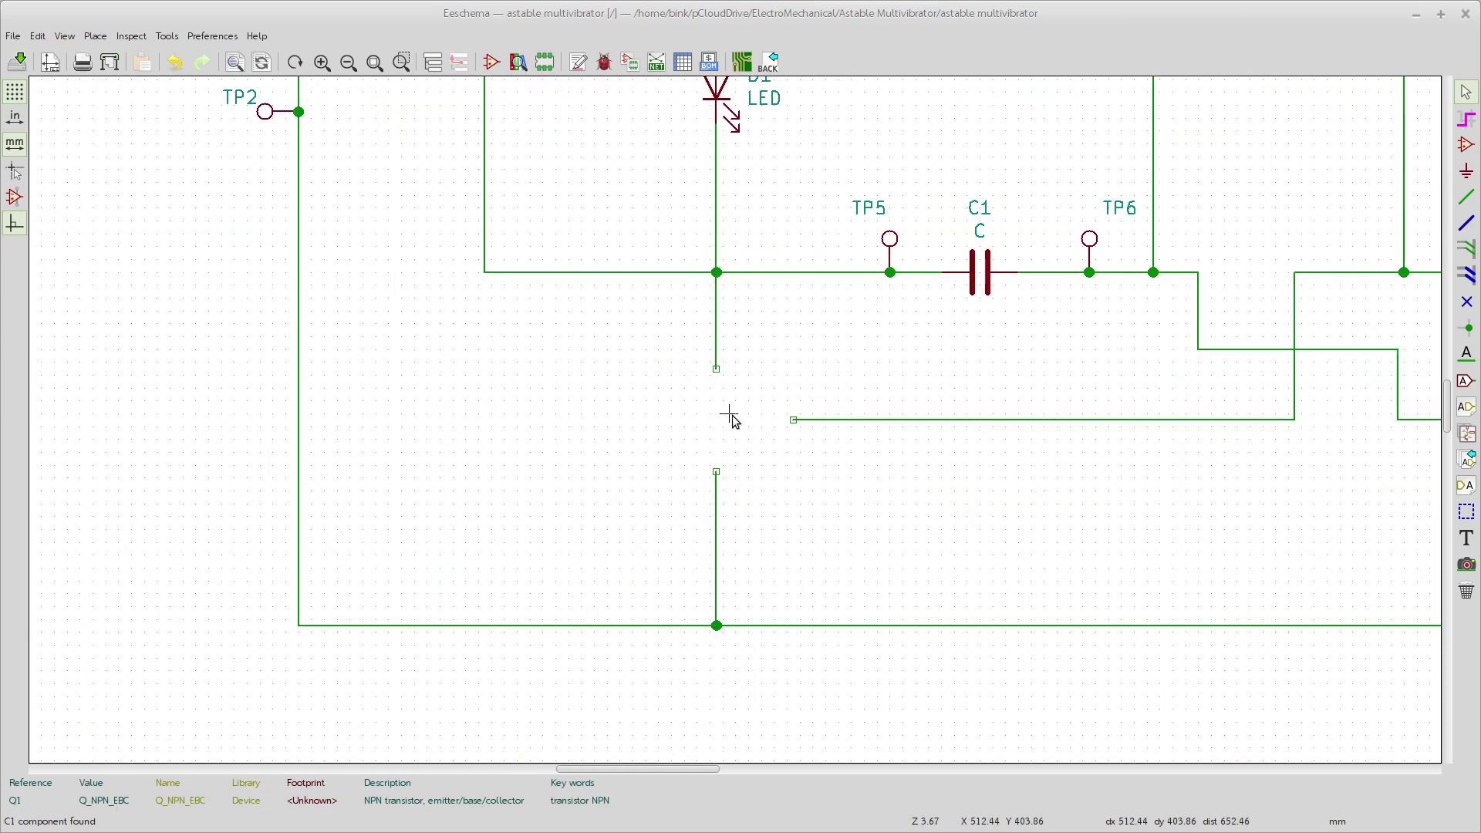
{"action": "scroll", "coordinate": [882, 433], "scroll_direction": "right", "scroll_amount": 4, "text": "ctrl"}
{"action": "scroll", "coordinate": [489, 416], "scroll_direction": "down", "scroll_amount": 2}
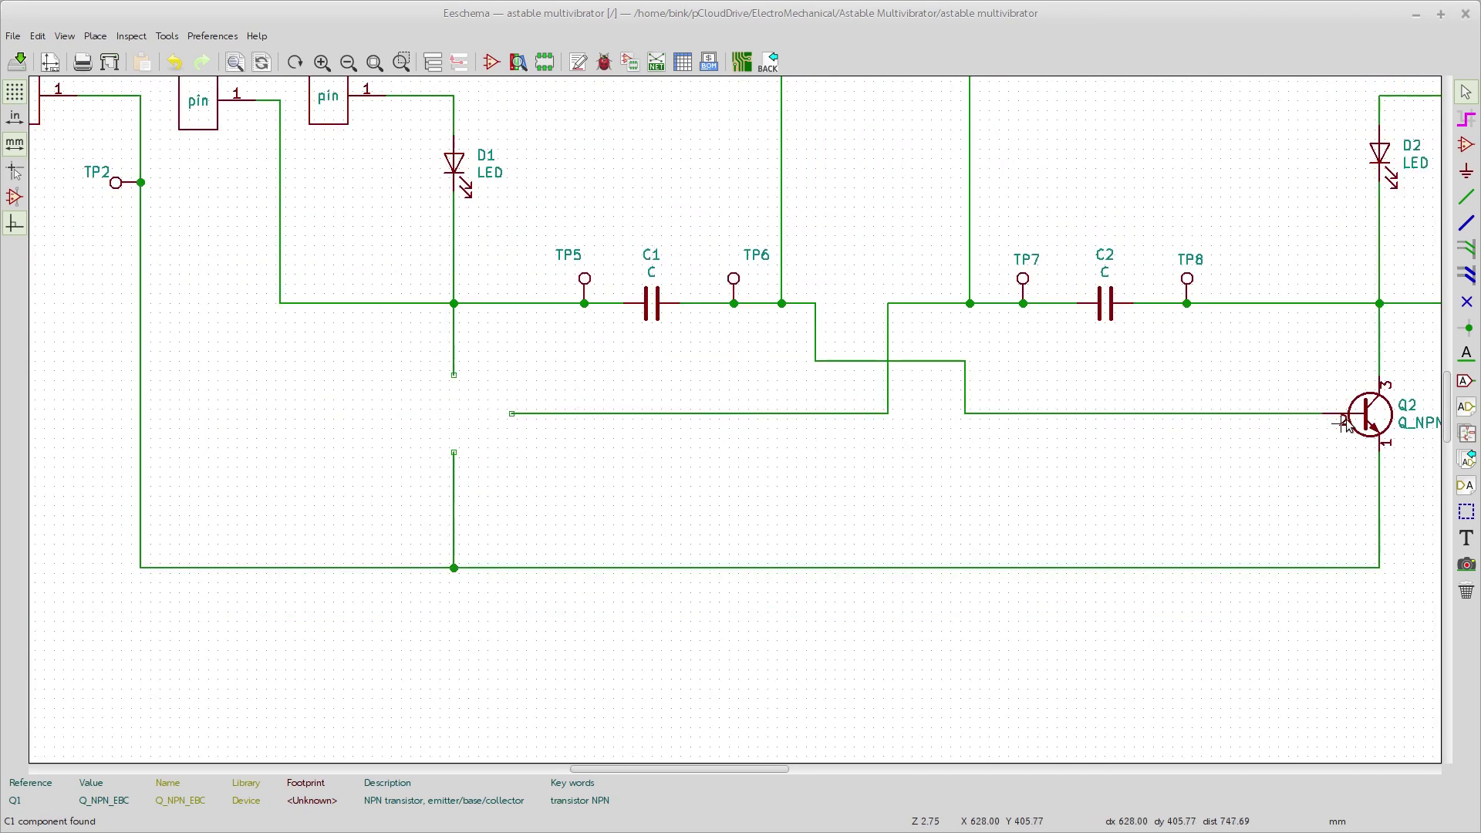
{"action": "left_click", "coordinate": [1371, 414]}
{"action": "key", "text": "Delete"}
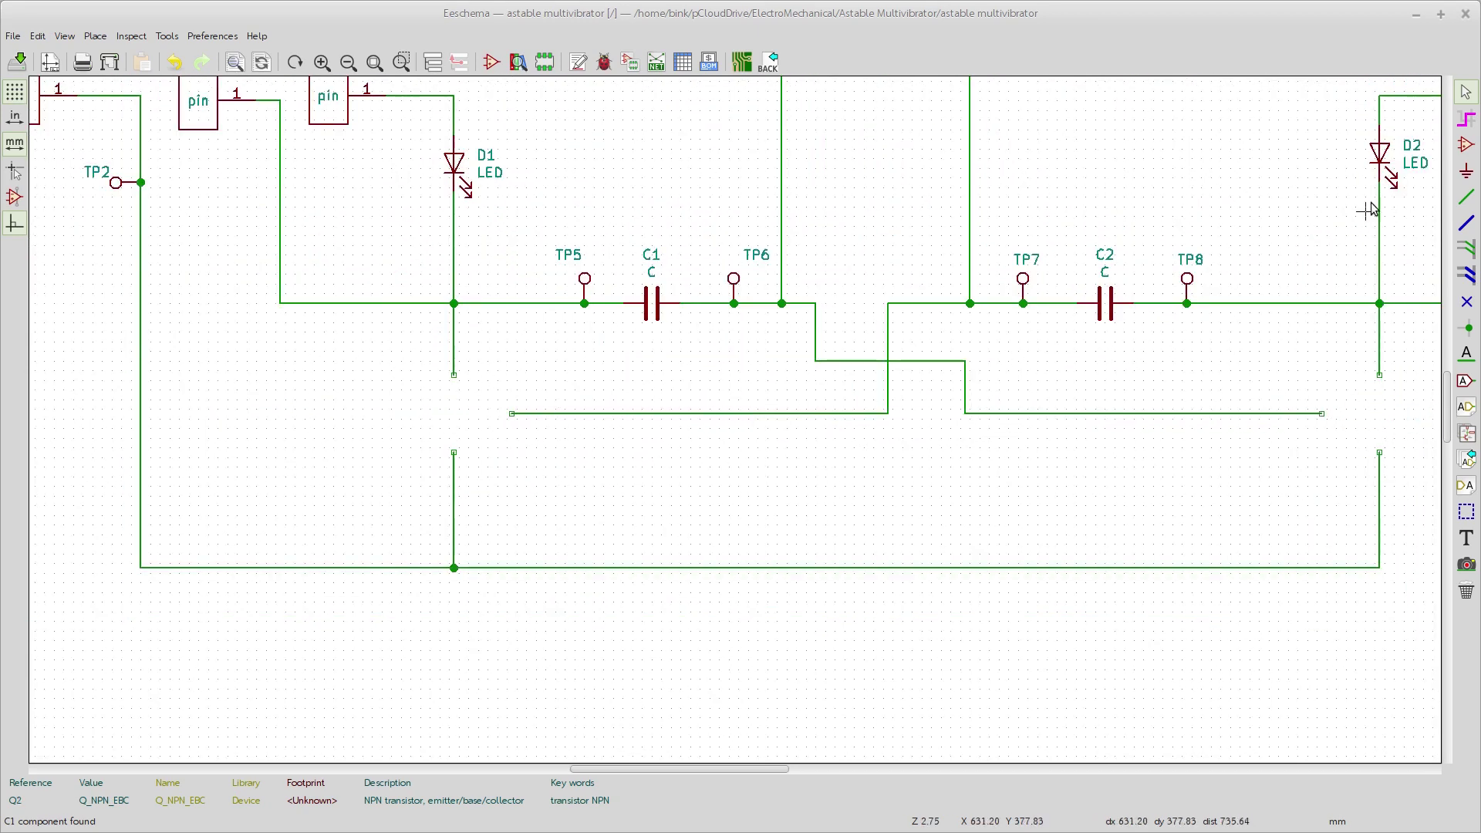
- Add the Q_NPN_BEC symbol from the +MY_LIBRARIES library beside the open wire ends below D1
{"action": "left_click", "coordinate": [1466, 144]}
{"action": "left_click", "coordinate": [695, 464]}
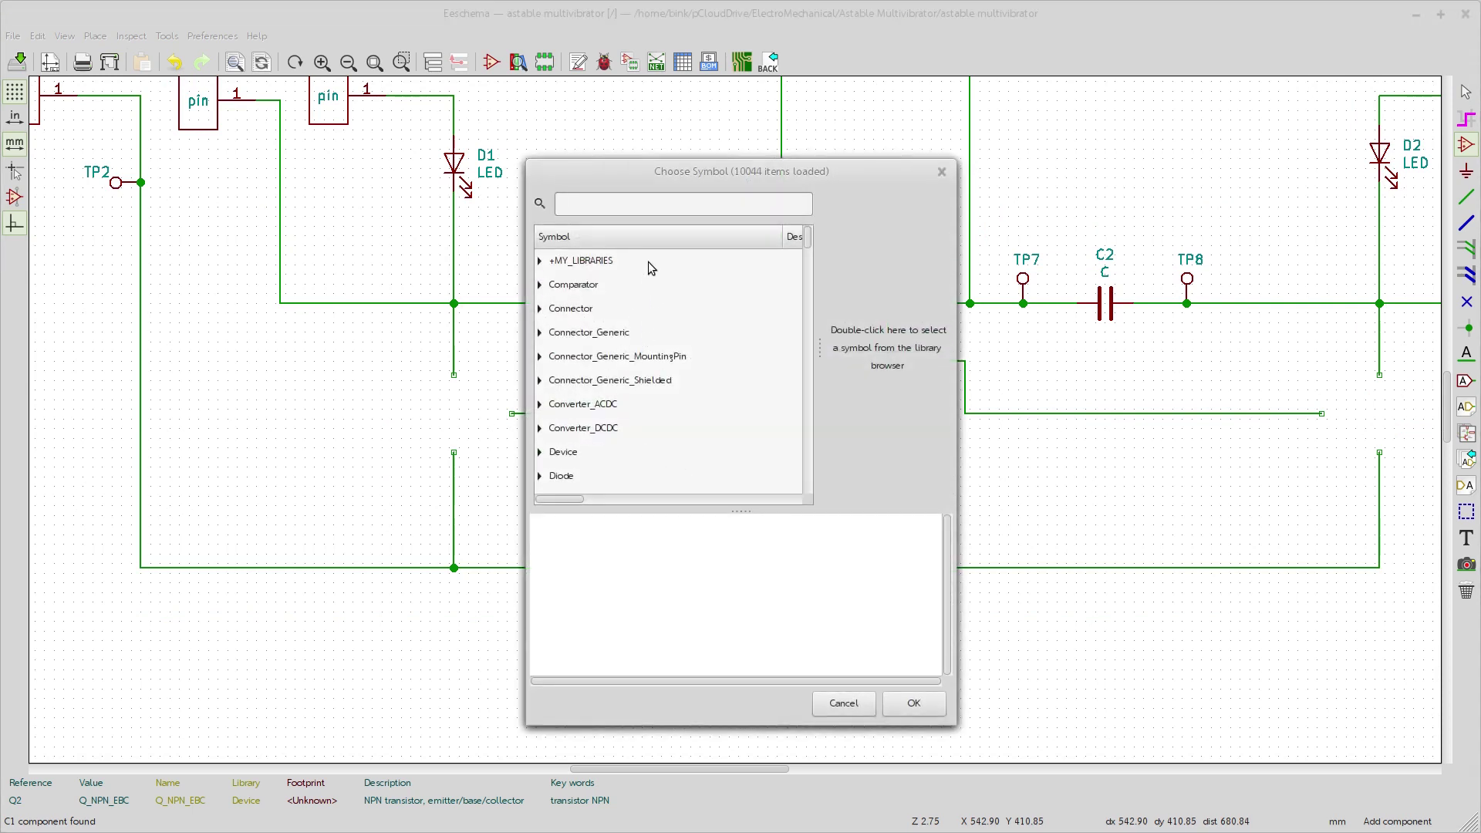
{"action": "left_click", "coordinate": [540, 262]}
{"action": "scroll", "coordinate": [634, 382], "scroll_direction": "down", "scroll_amount": 15}
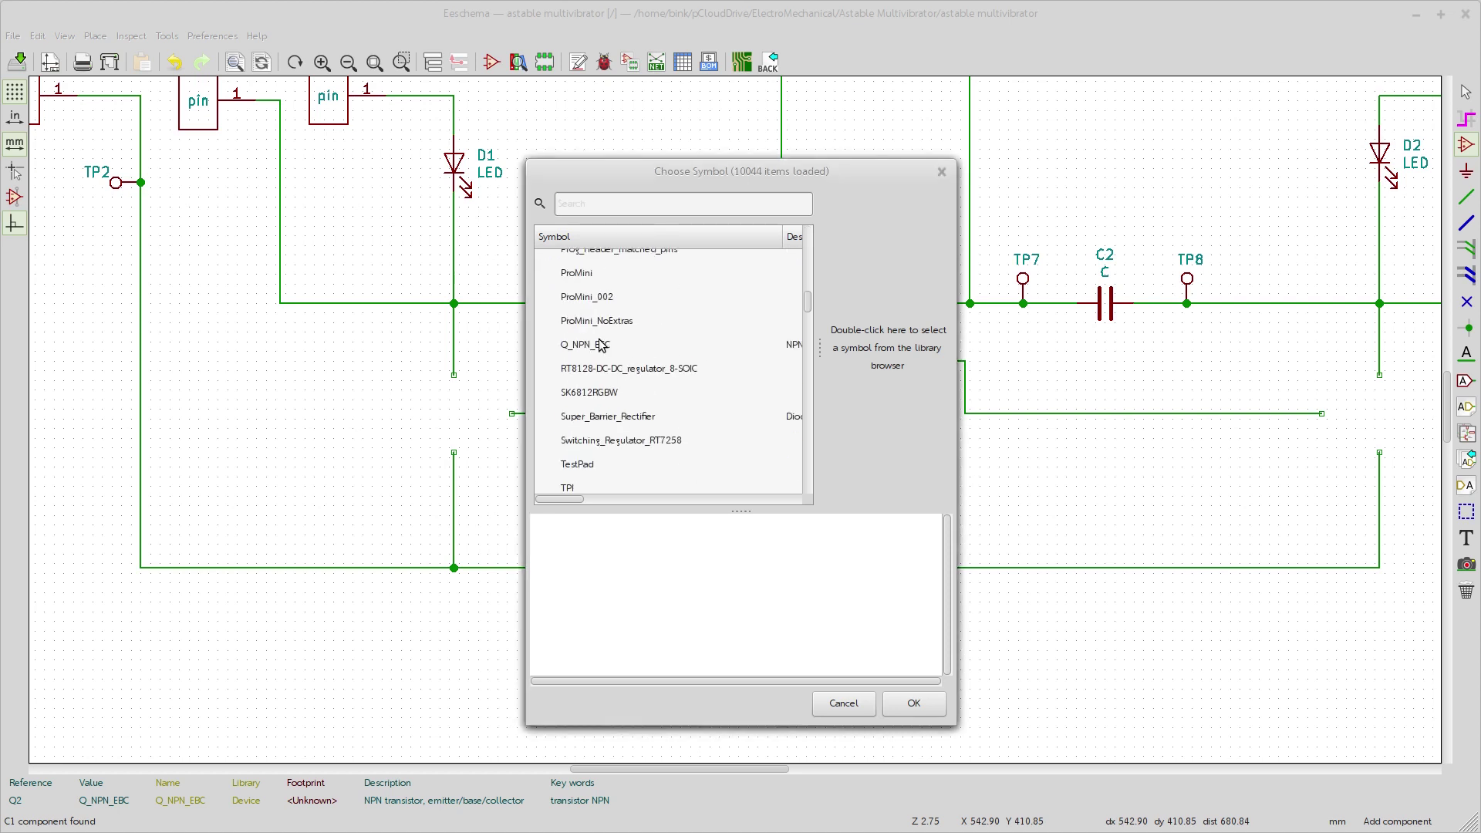
{"action": "left_click", "coordinate": [588, 351]}
{"action": "left_click", "coordinate": [913, 702]}
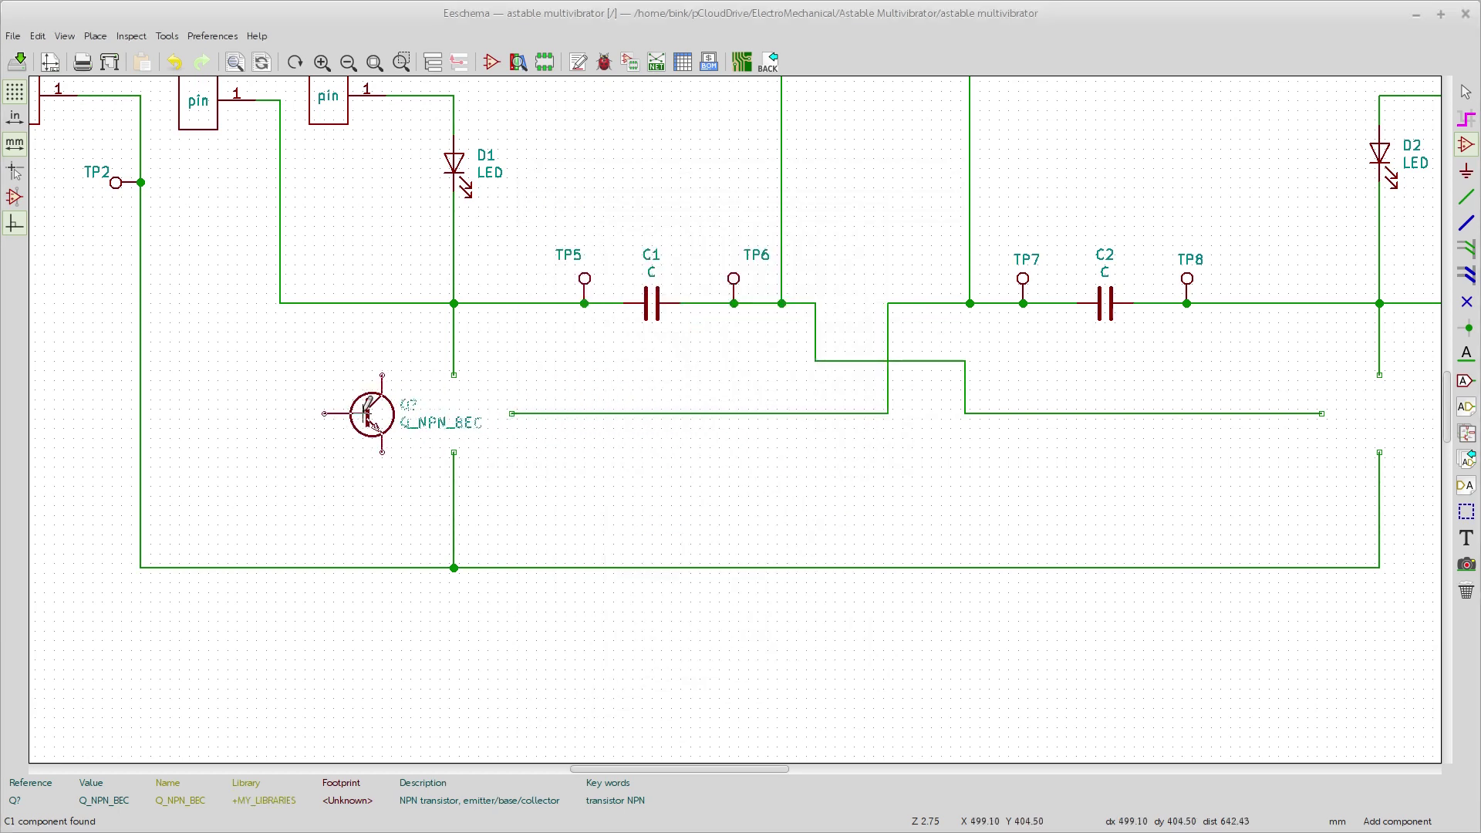
{"action": "key", "text": "r"}
{"action": "key", "text": "r"}
{"action": "key", "text": "r"}
{"action": "key", "text": "r"}
{"action": "left_click", "coordinate": [347, 409]}
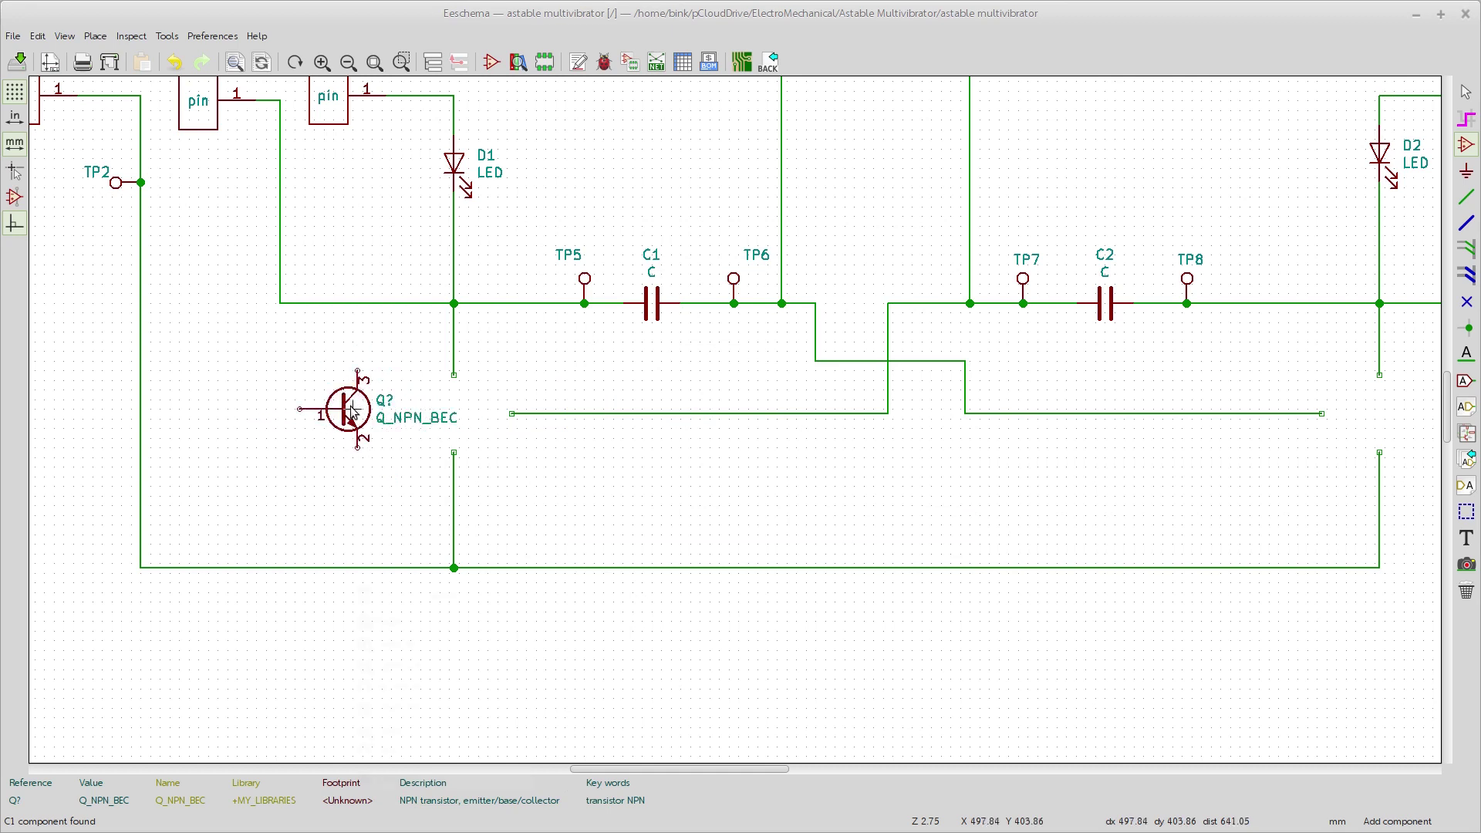
- Mirror the new transistor around its vertical axis and move it onto the open wire ends below D1
{"action": "right_click", "coordinate": [352, 407]}
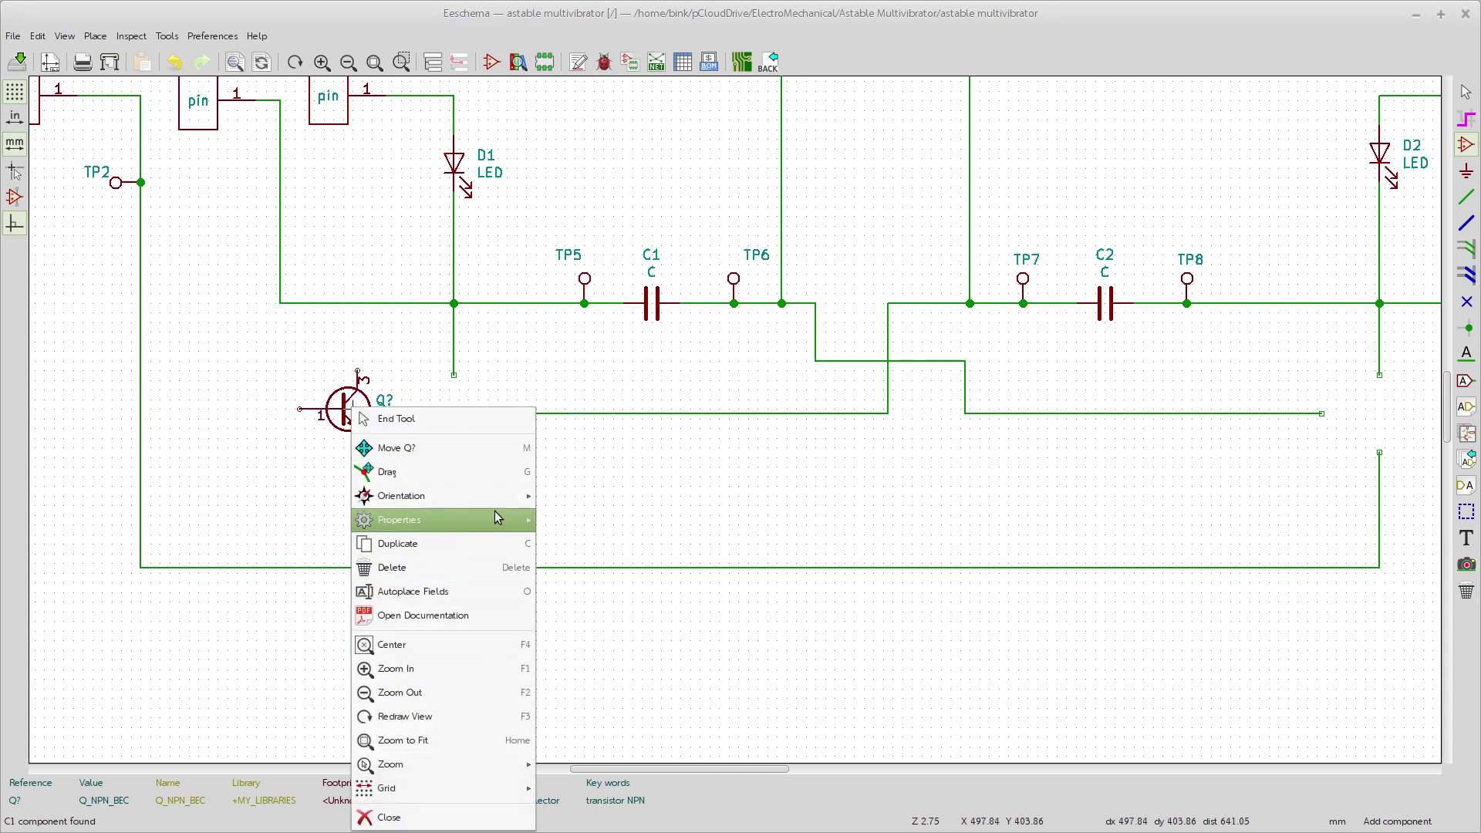
{"action": "mouse_move", "coordinate": [495, 520]}
{"action": "mouse_move", "coordinate": [512, 496]}
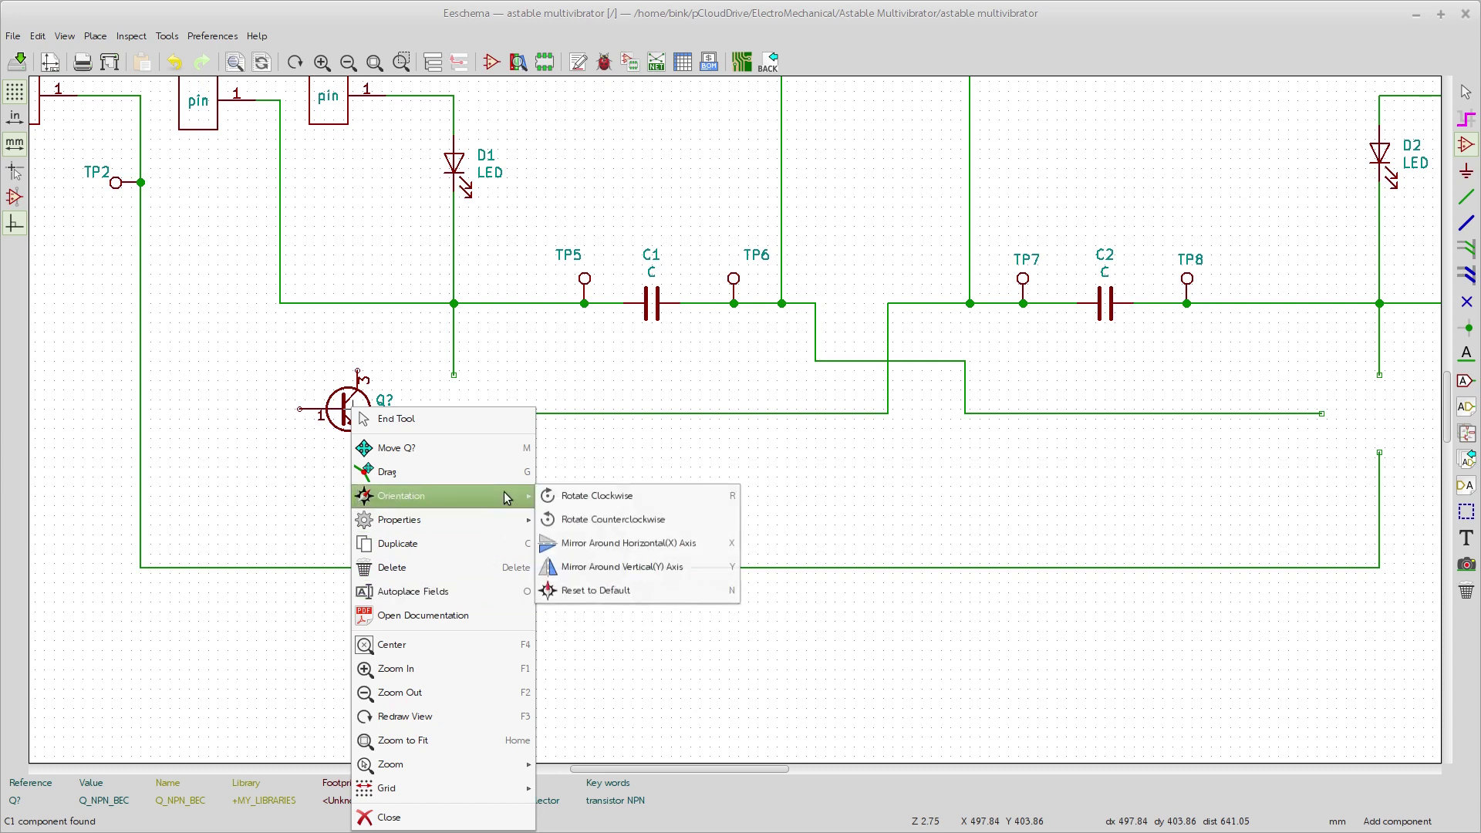
{"action": "left_click", "coordinate": [594, 569]}
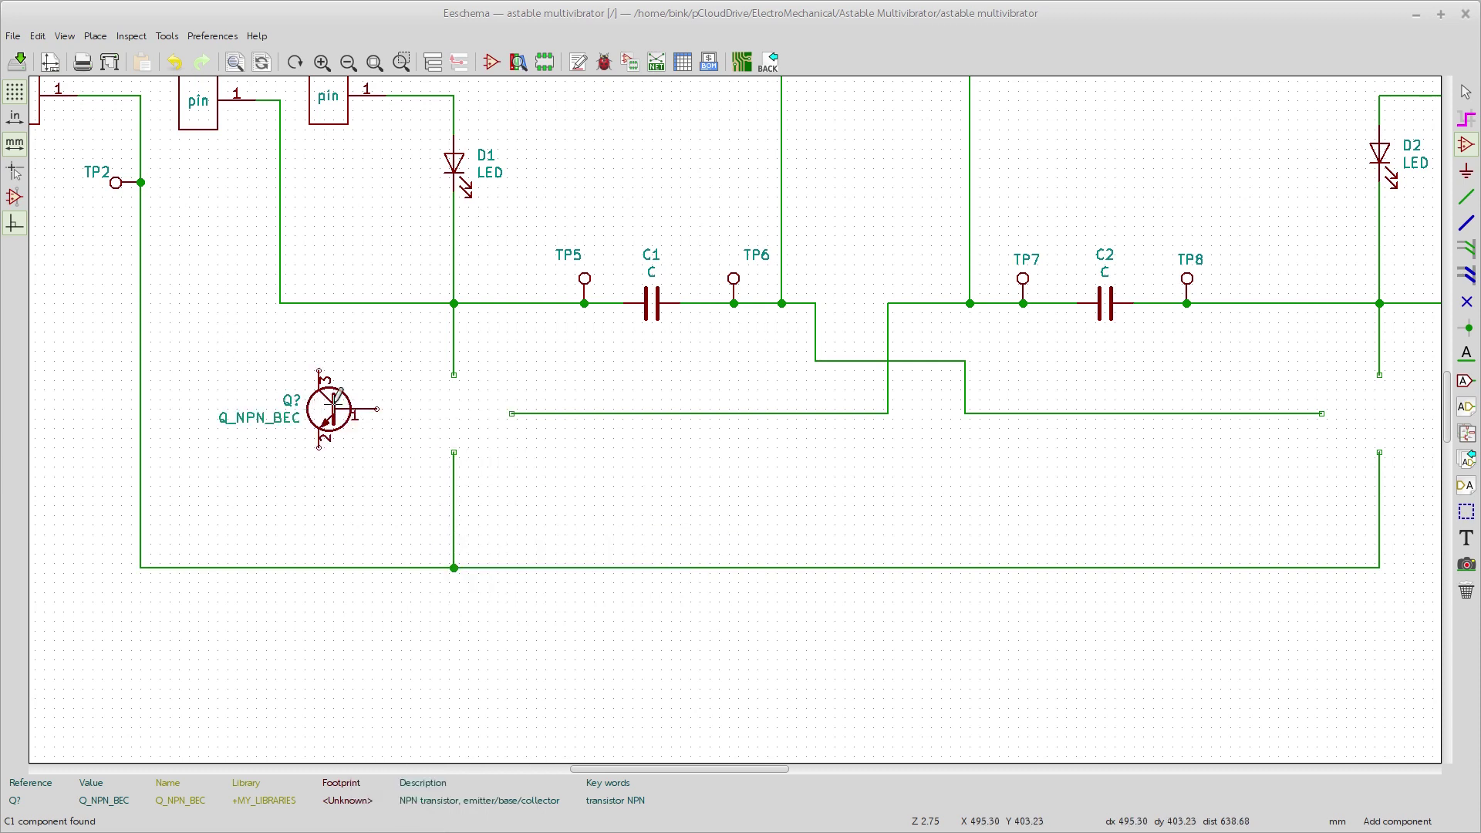
{"action": "key", "text": "m"}
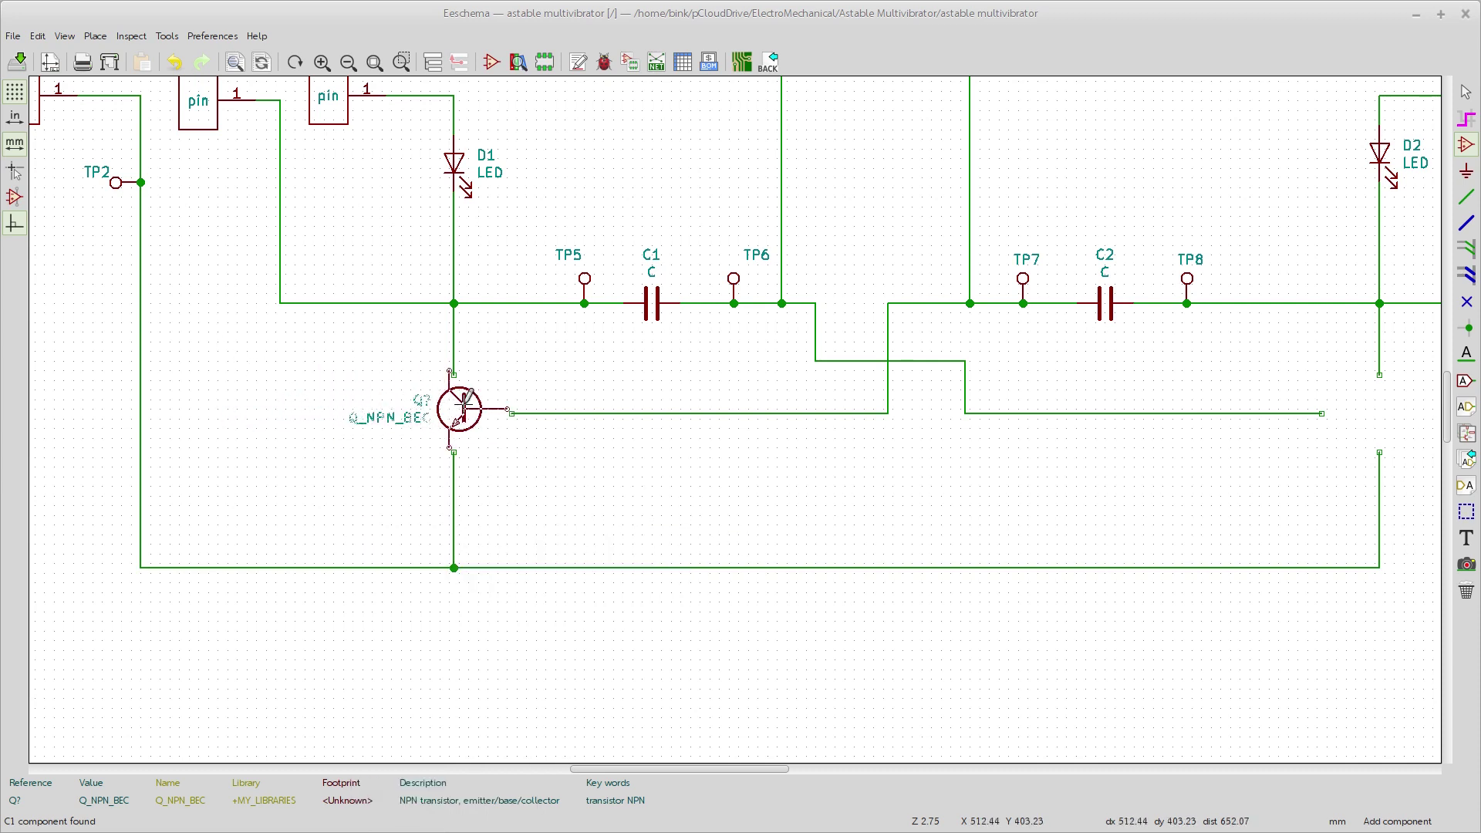
{"action": "left_click", "coordinate": [467, 406]}
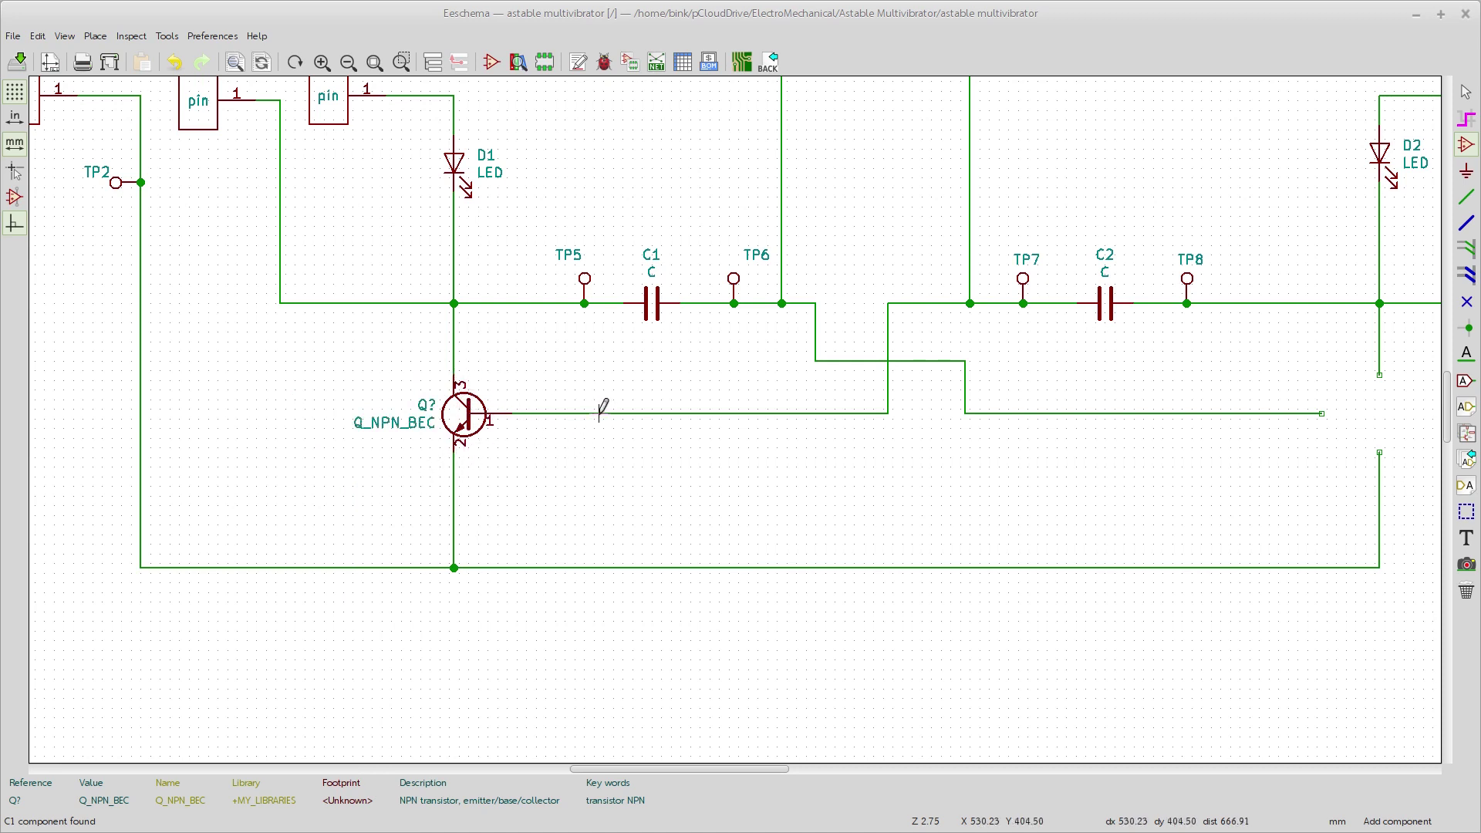
- Fill the wire gap below D2 with a duplicate of the transistor, mirrored around the vertical axis
{"action": "scroll", "coordinate": [804, 462], "scroll_direction": "right", "scroll_amount": 4}
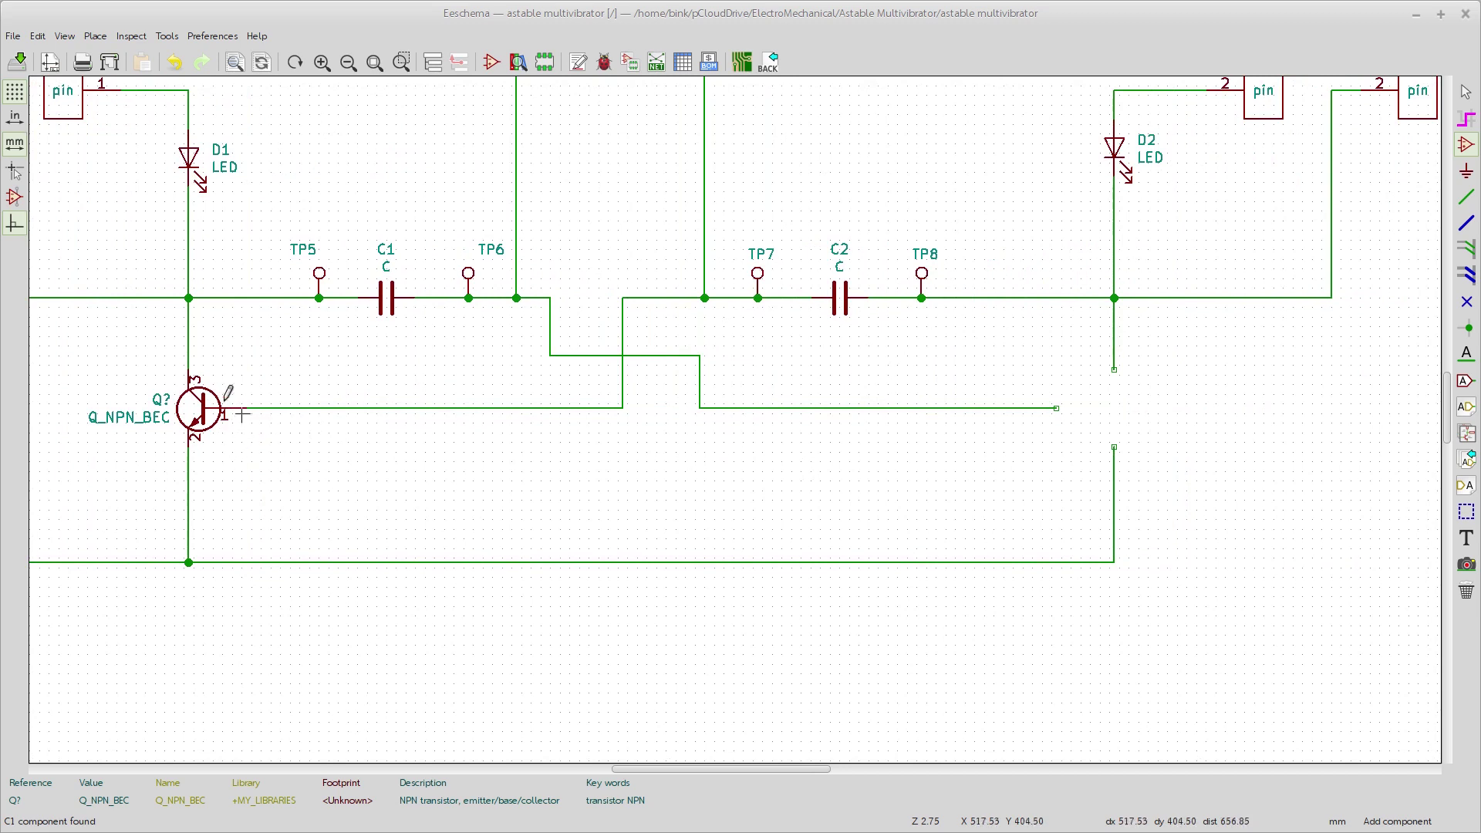
{"action": "key", "text": "c"}
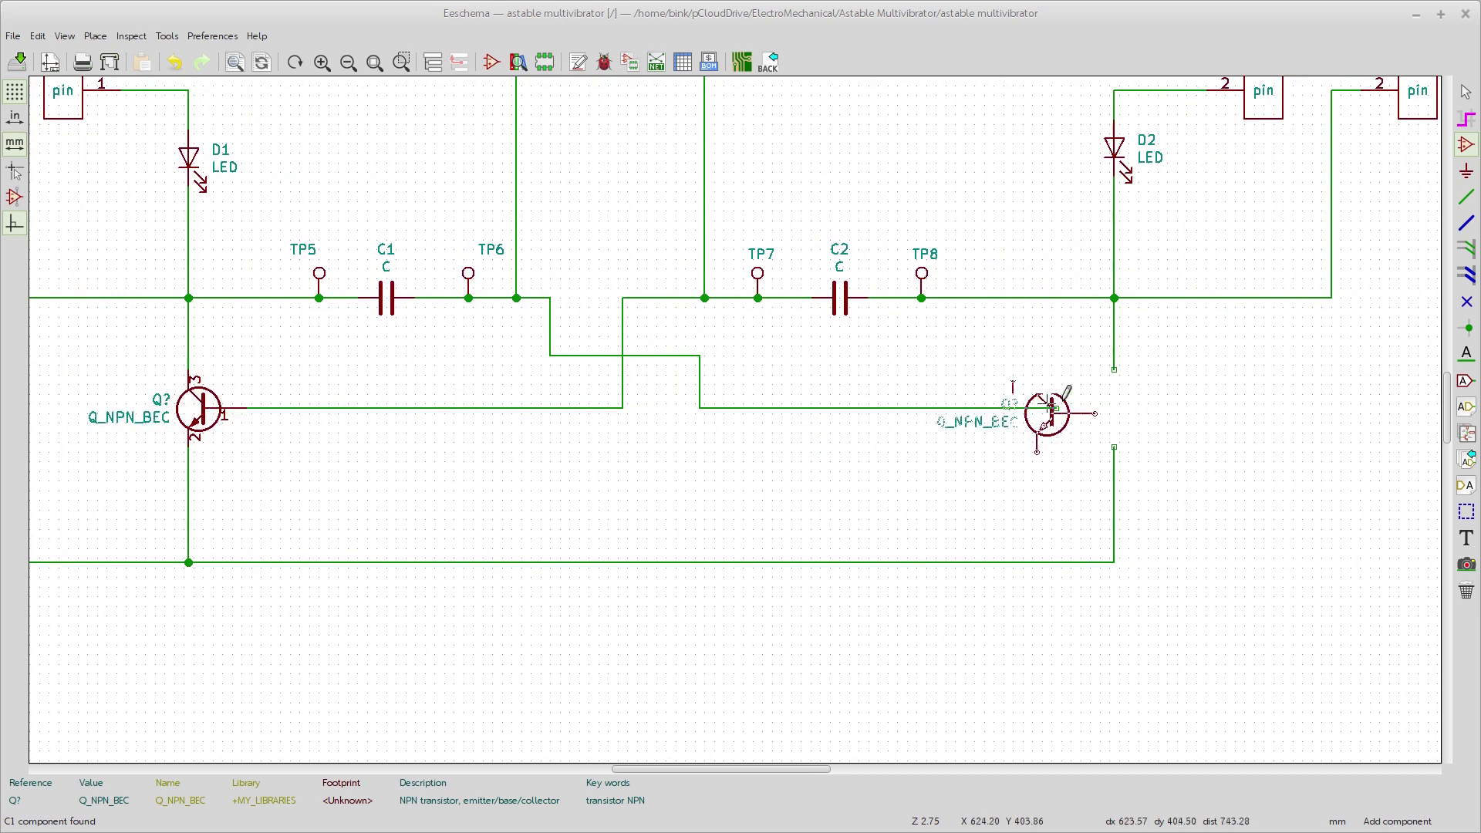
{"action": "left_click", "coordinate": [1187, 403]}
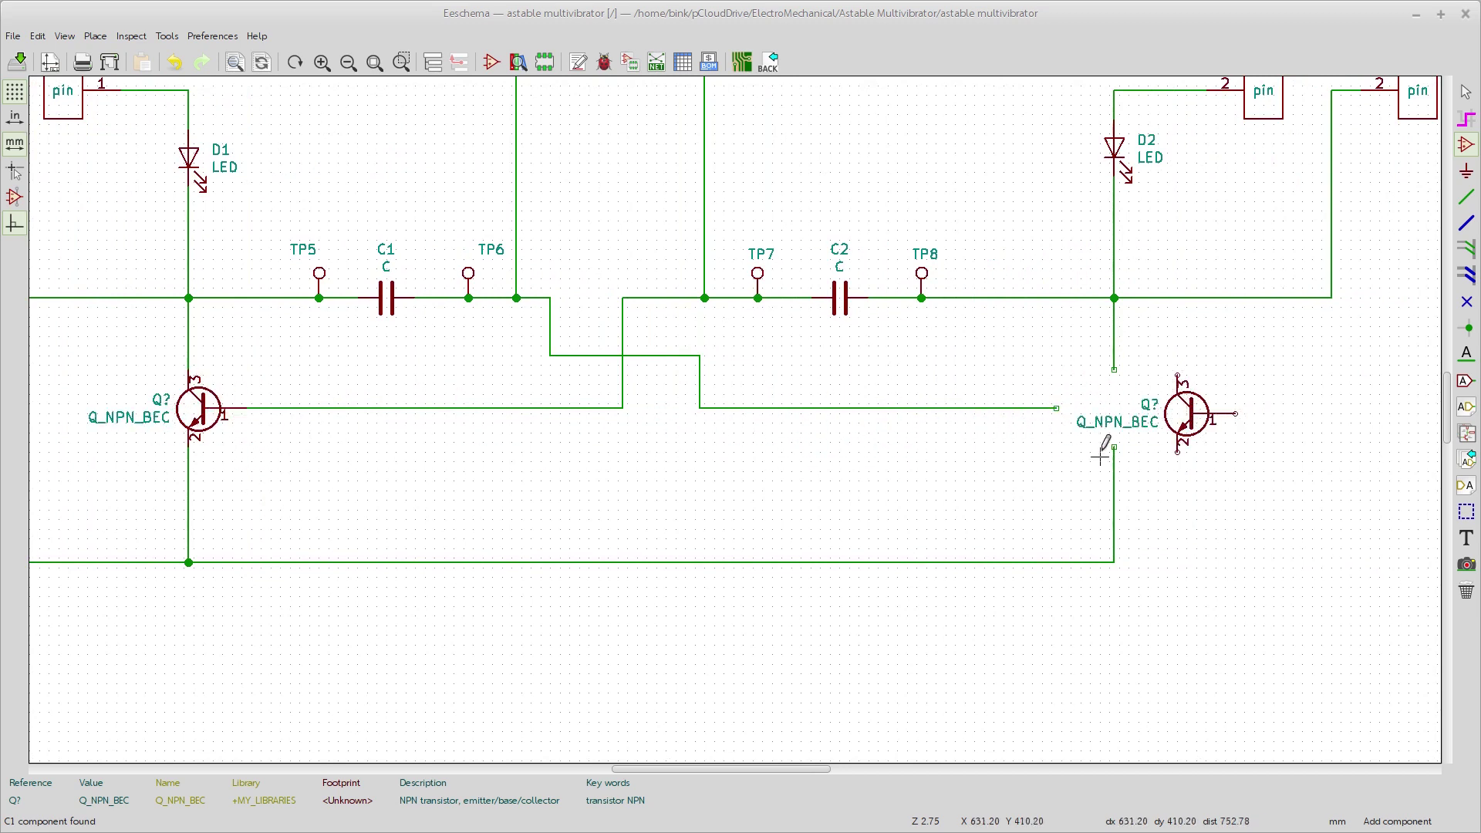
{"action": "right_click", "coordinate": [1195, 408]}
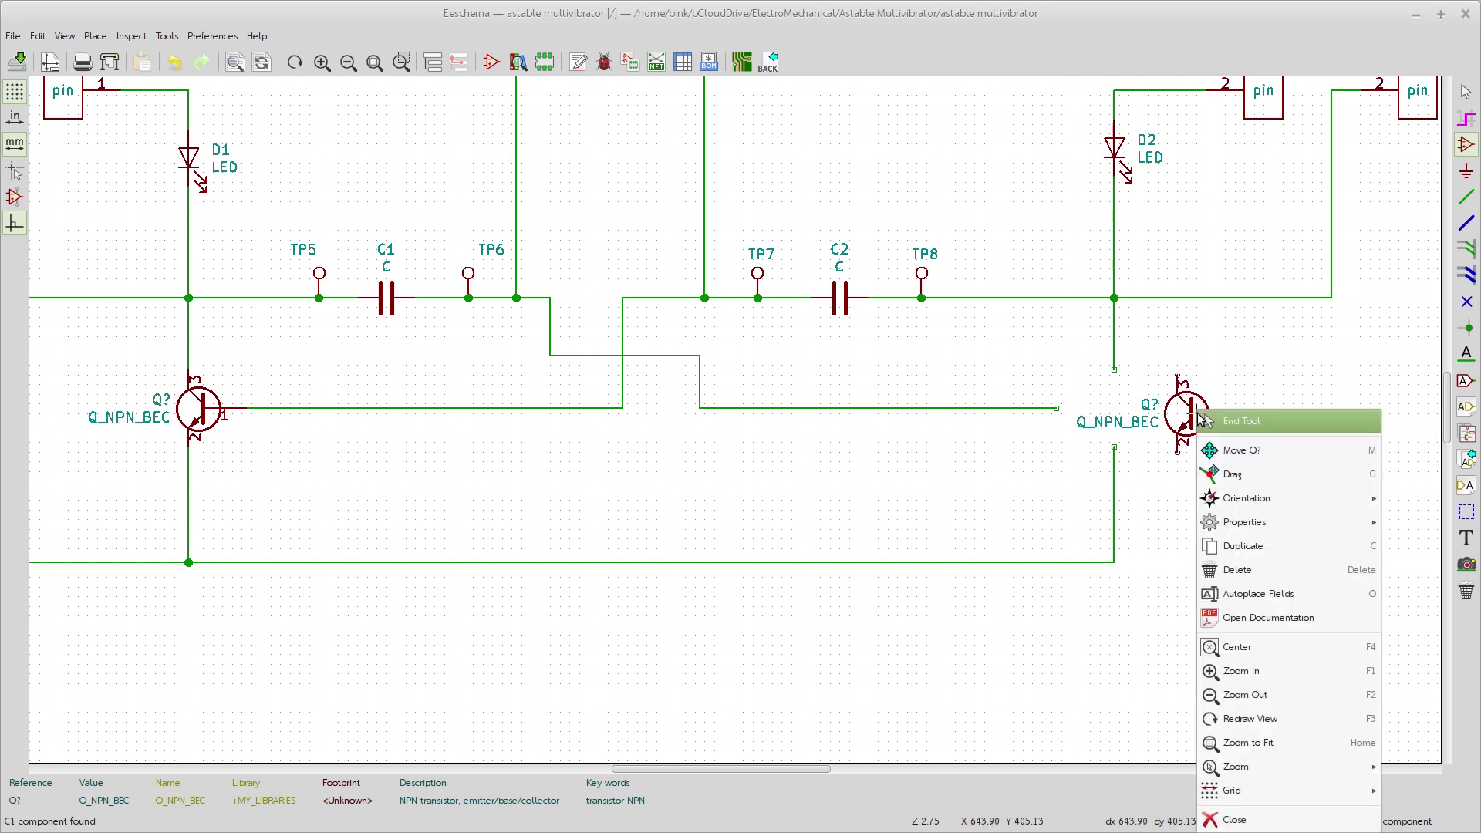
{"action": "mouse_move", "coordinate": [1306, 504]}
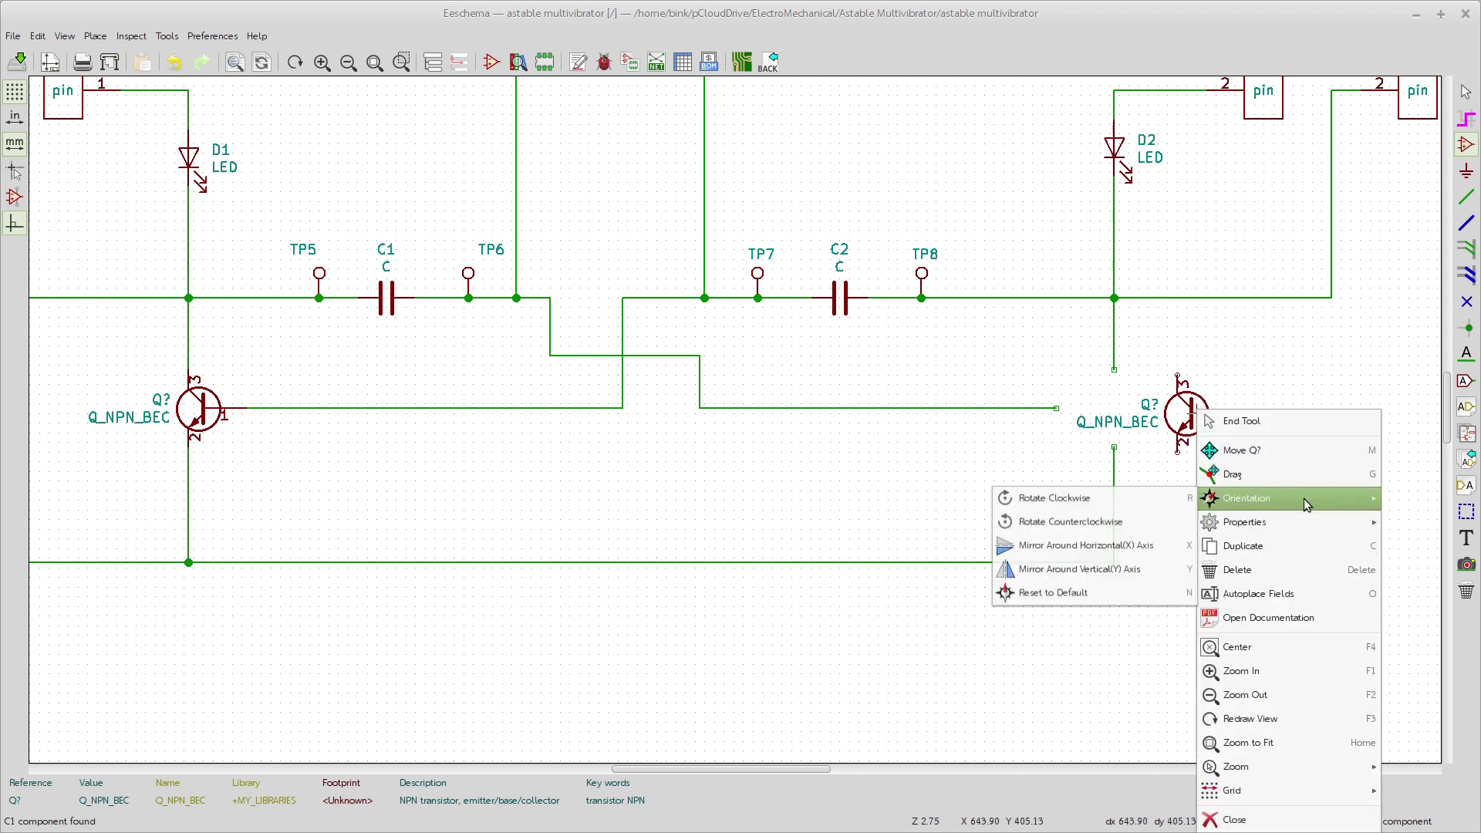
{"action": "left_click", "coordinate": [1079, 568]}
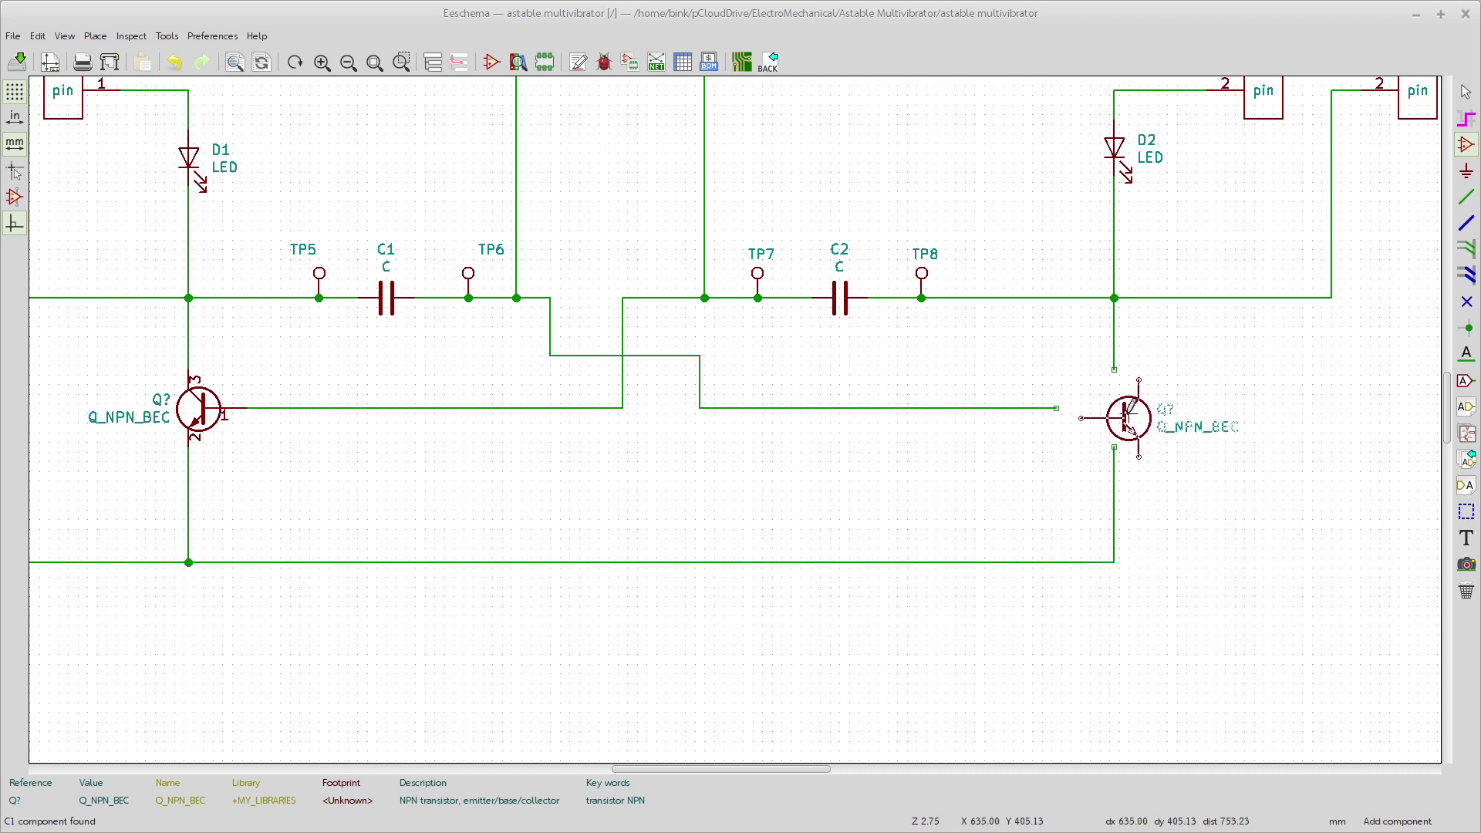
{"action": "left_click", "coordinate": [1106, 398]}
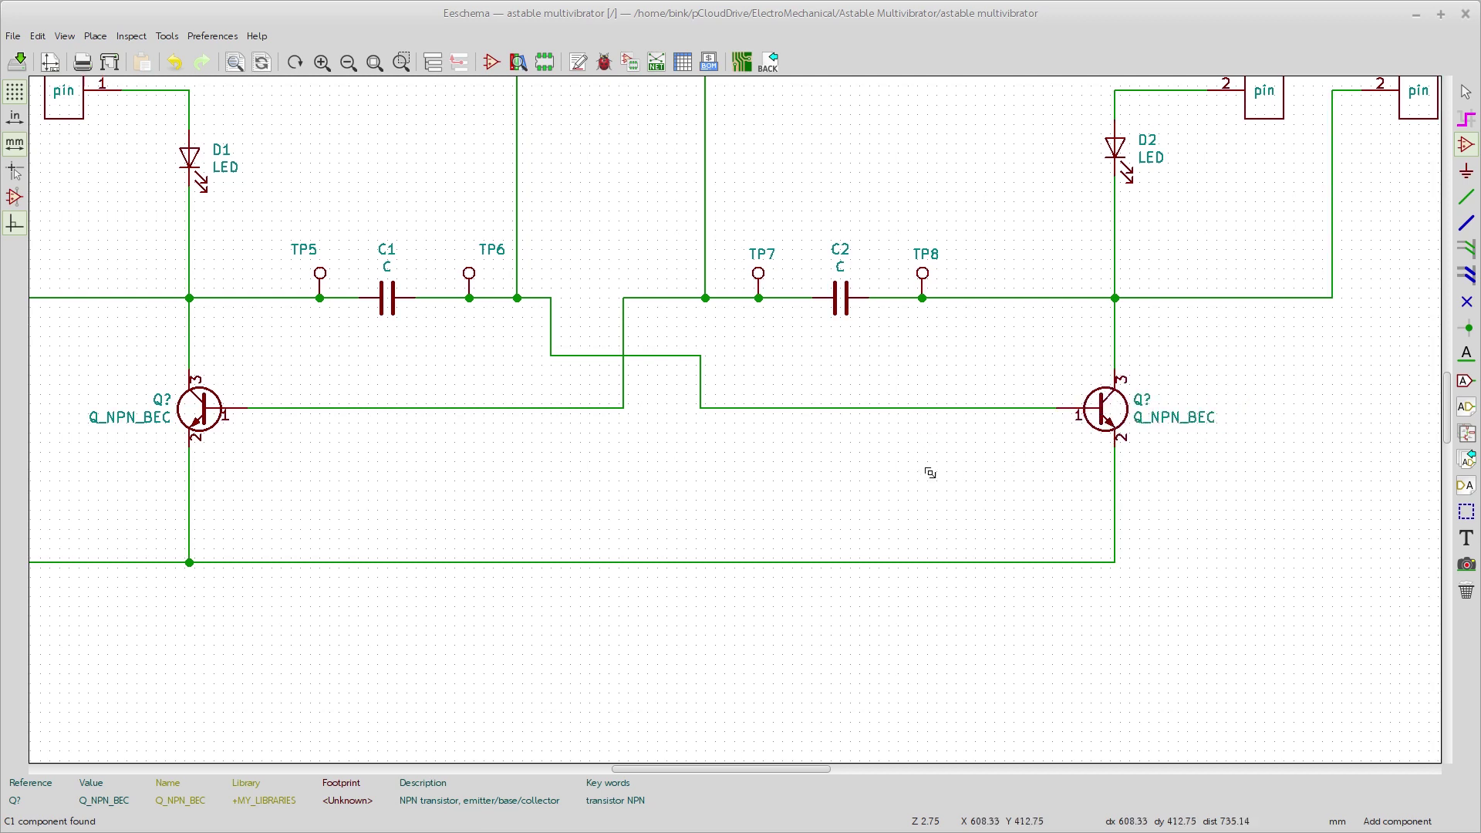
- Save the schematic and run the electrical rules check on it
{"action": "scroll", "coordinate": [928, 468], "scroll_direction": "left", "scroll_amount": 5}
{"action": "scroll", "coordinate": [929, 469], "scroll_direction": "up", "scroll_amount": 2}
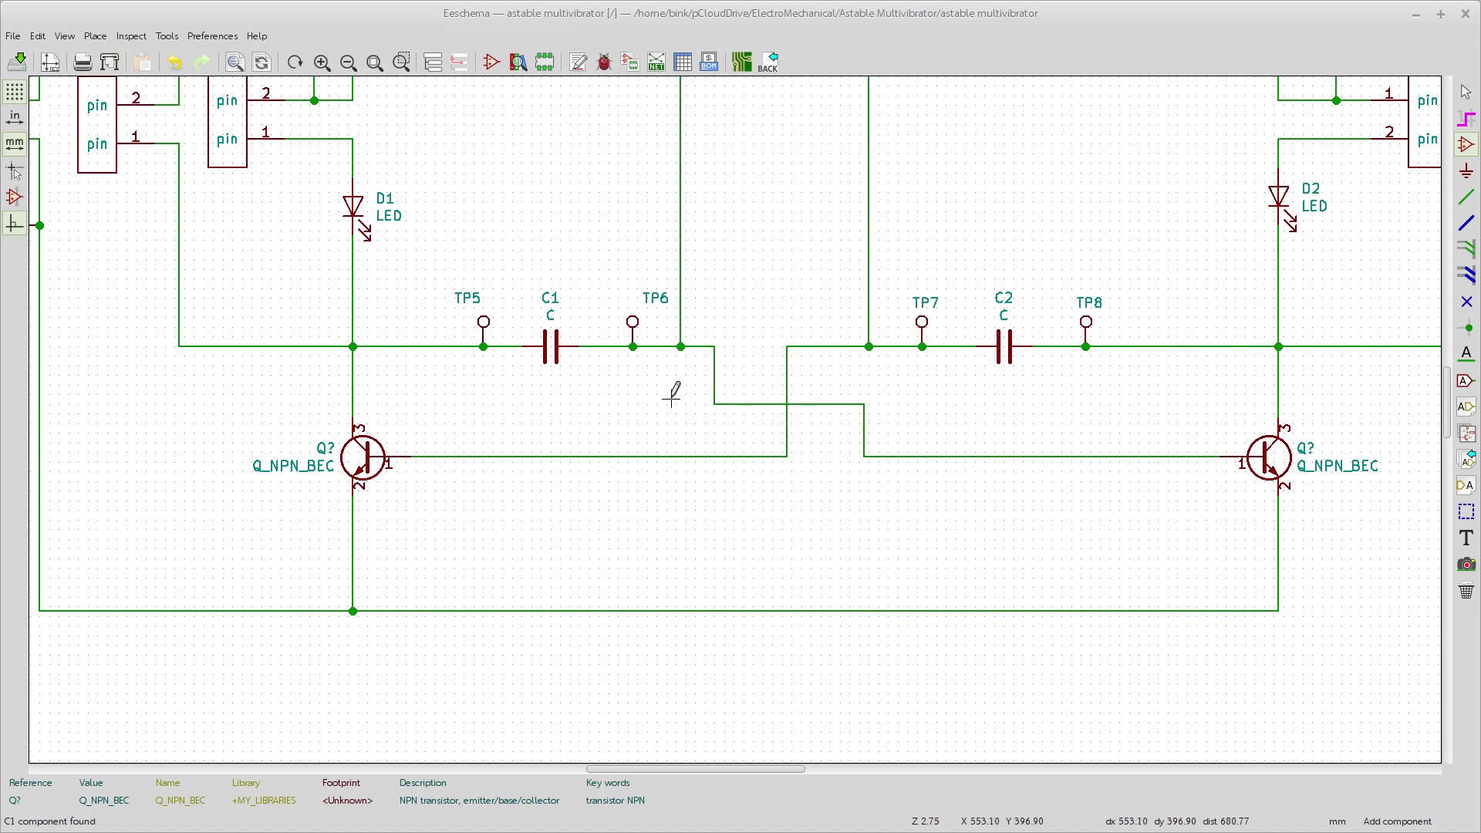
{"action": "scroll", "coordinate": [652, 409], "scroll_direction": "down", "scroll_amount": 1}
{"action": "scroll", "coordinate": [698, 489], "scroll_direction": "up", "scroll_amount": 4}
{"action": "scroll", "coordinate": [697, 489], "scroll_direction": "left", "scroll_amount": 3}
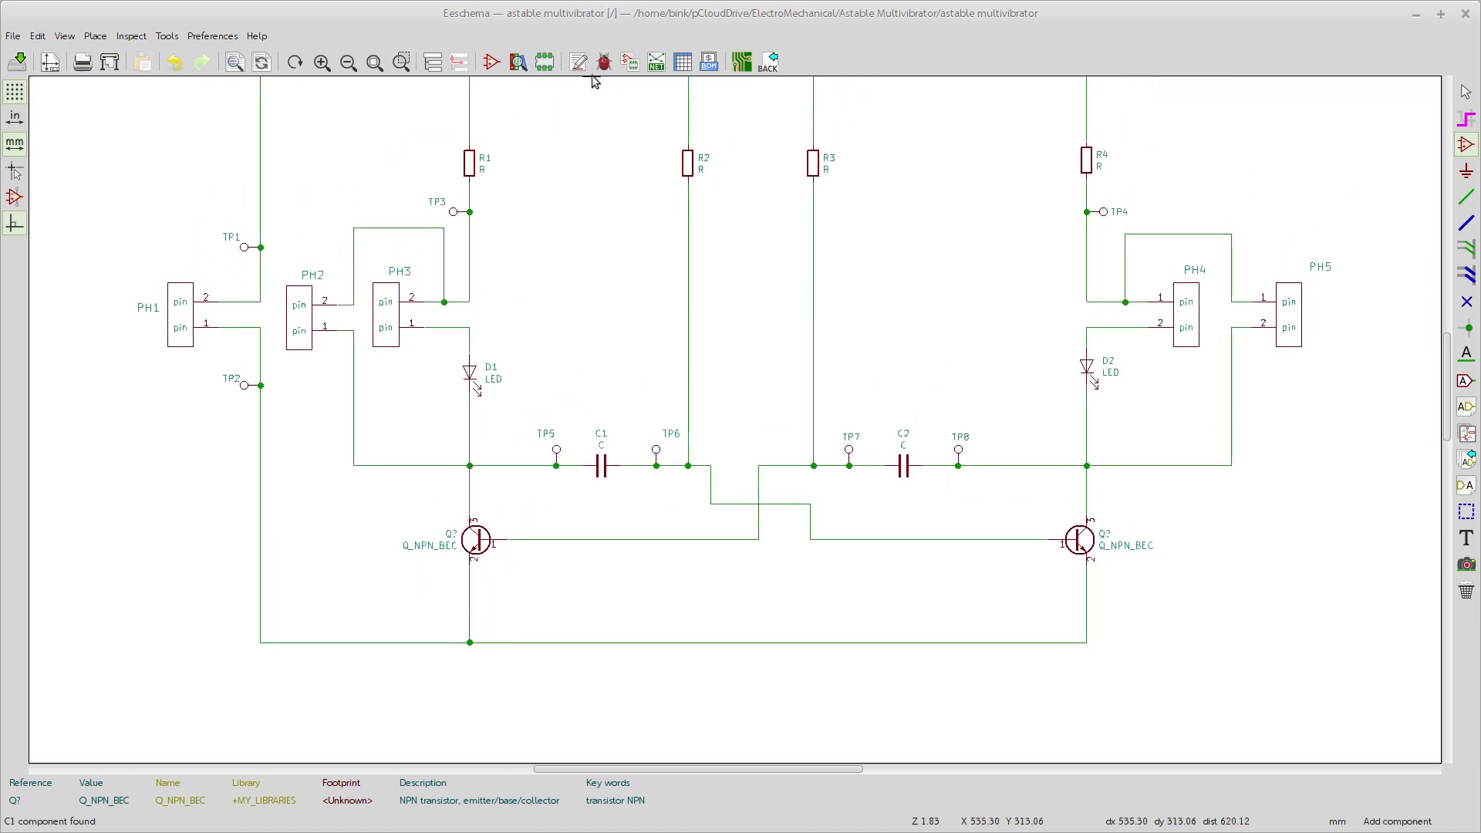
{"action": "key", "text": "ctrl+s"}
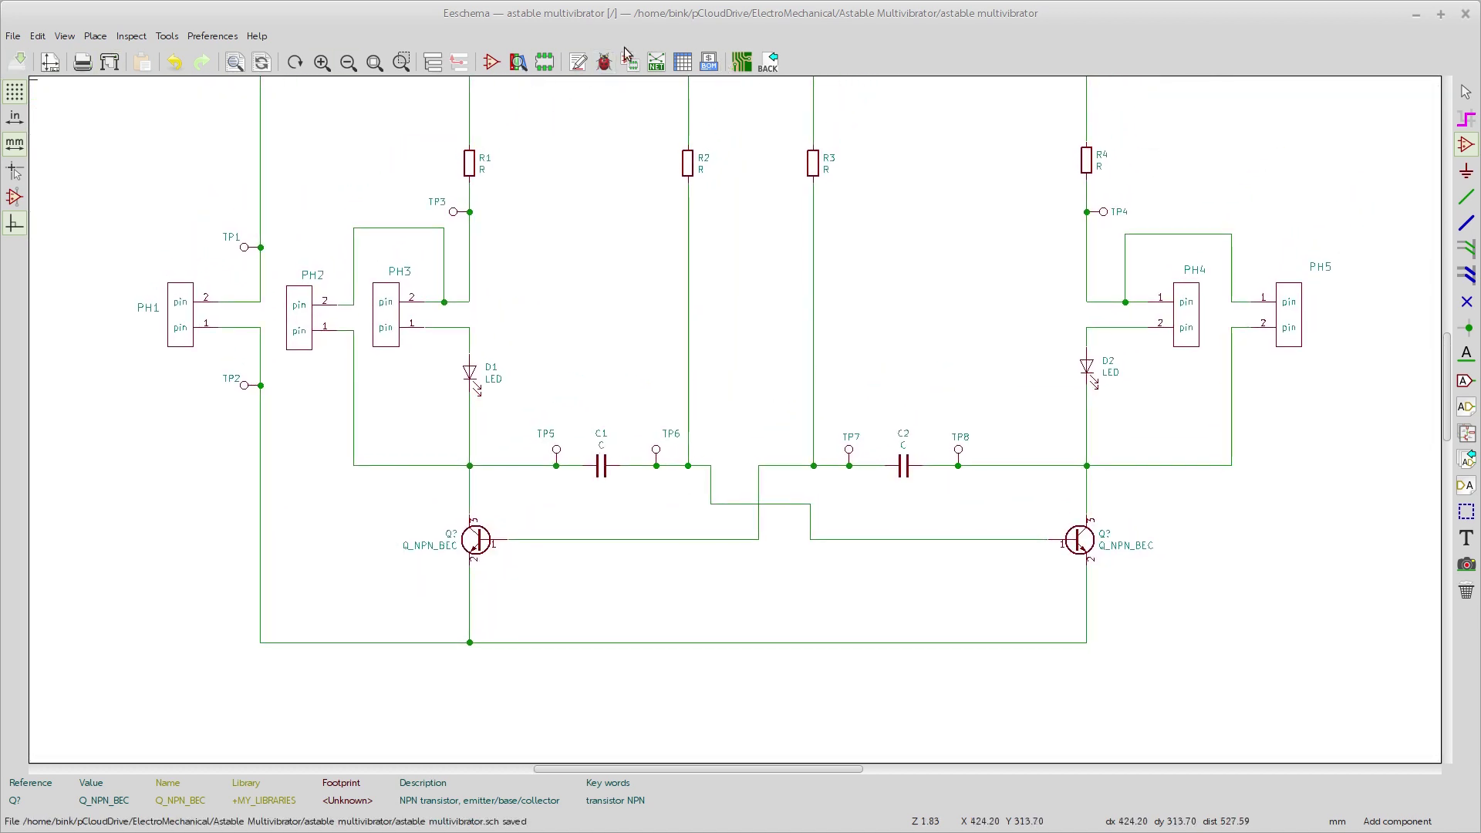
{"action": "left_click", "coordinate": [604, 62]}
{"action": "left_click", "coordinate": [856, 667]}
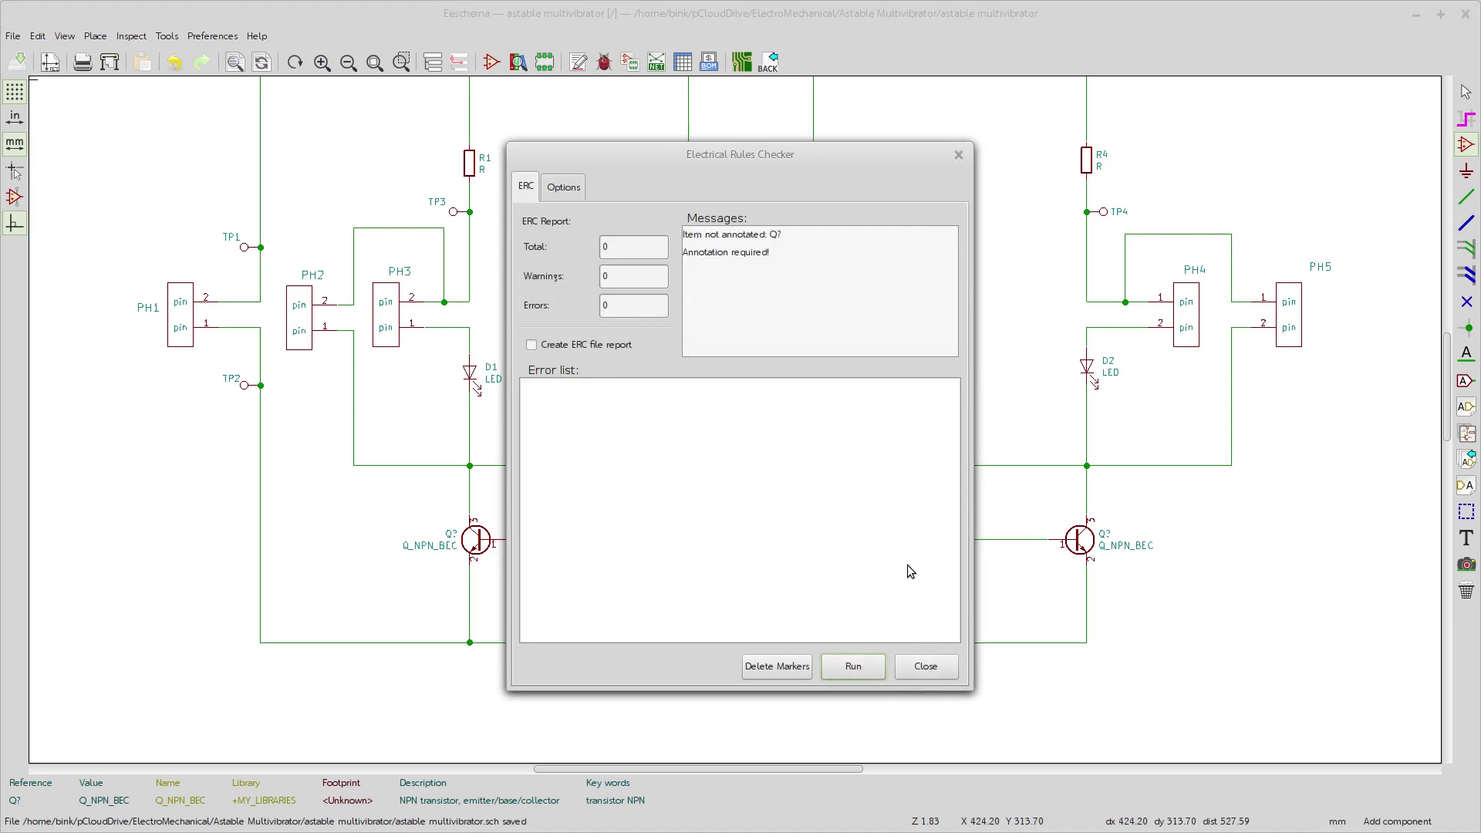
{"action": "left_click", "coordinate": [926, 668]}
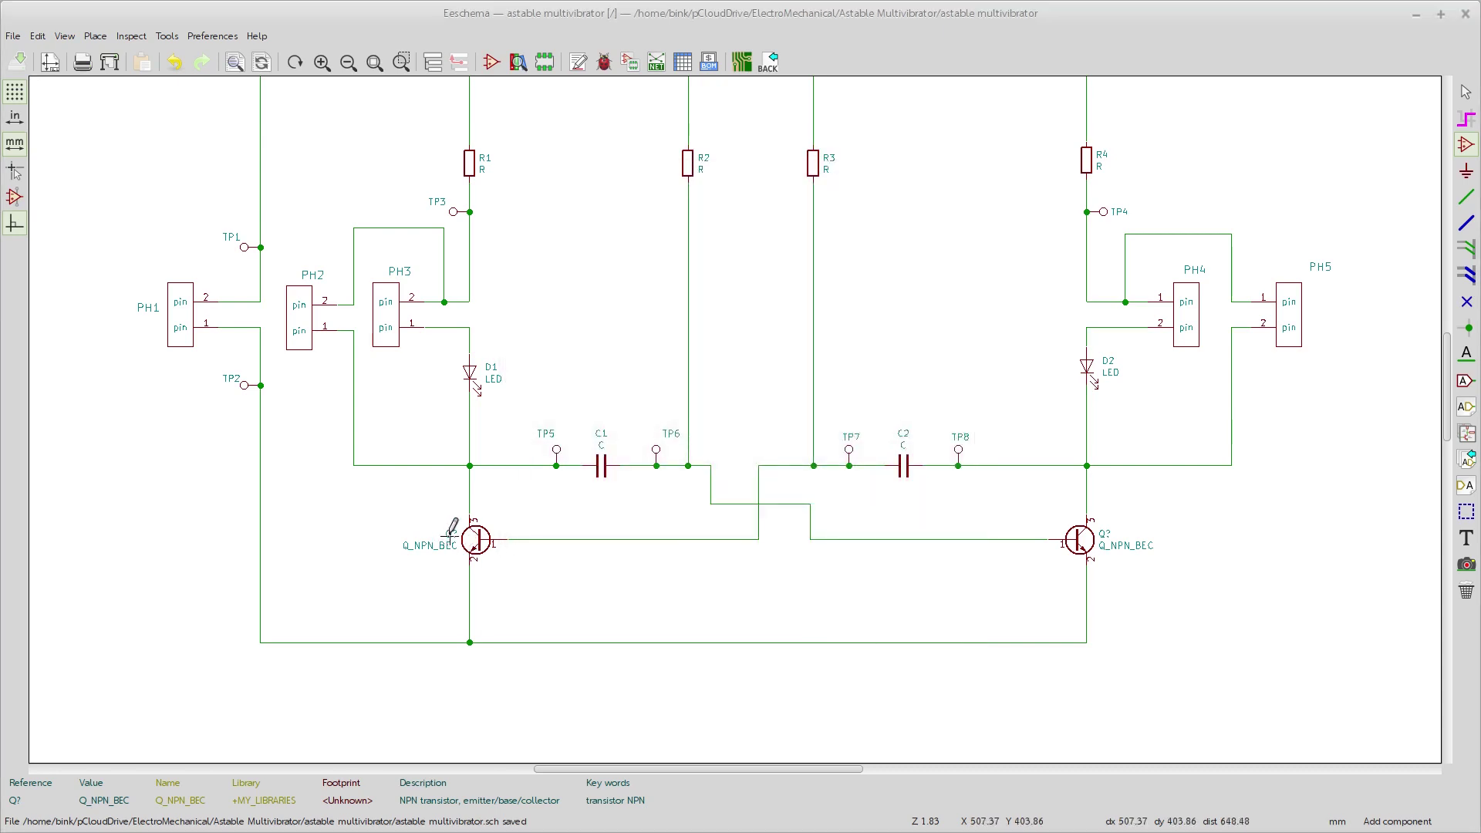
- Set the reference of the transistor below D1 to Q1 and of the one below D2 to Q2
{"action": "type", "text": "u"}
{"action": "type", "text": "1"}
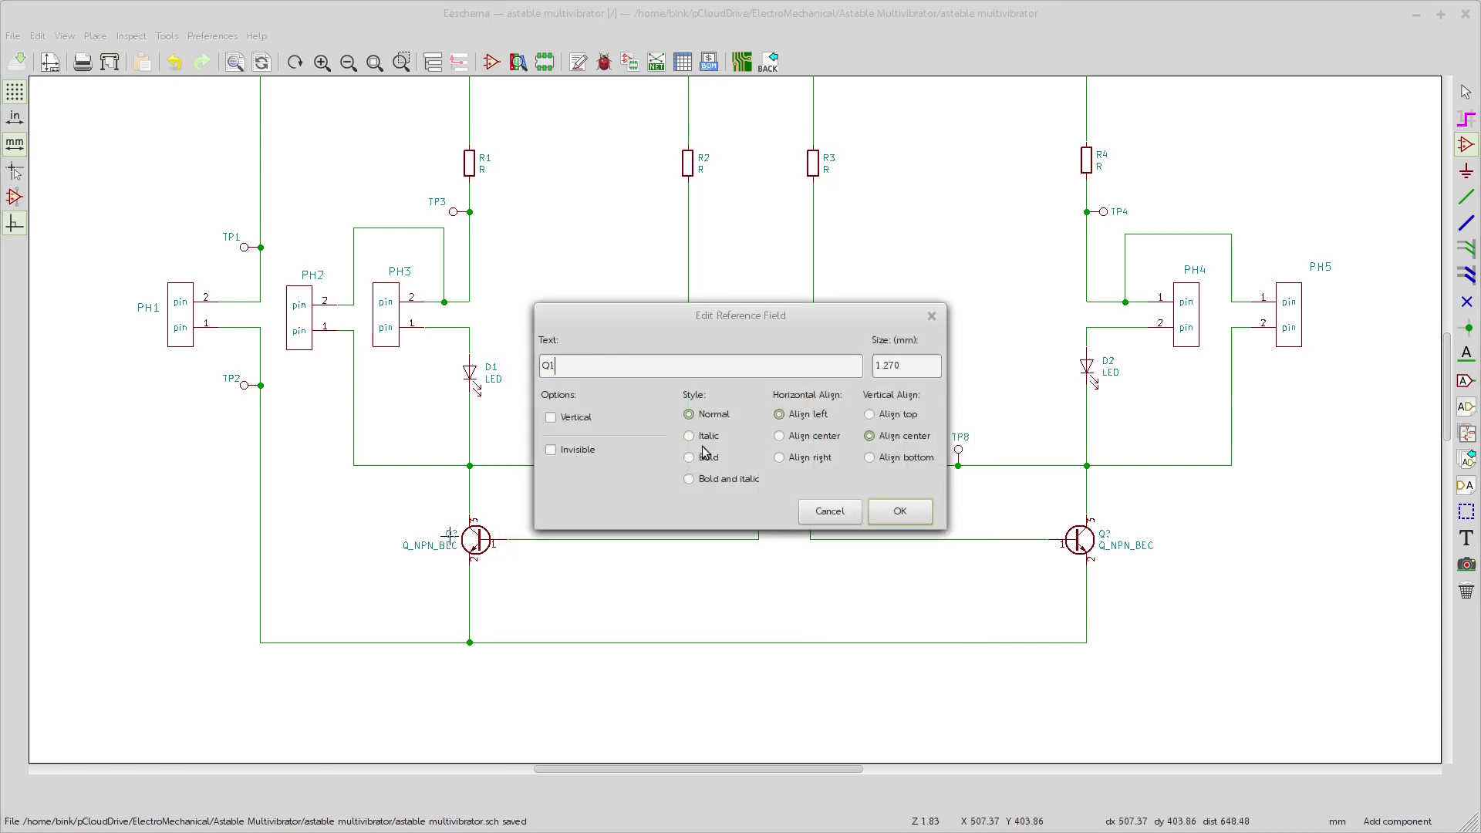
{"action": "left_click", "coordinate": [887, 510]}
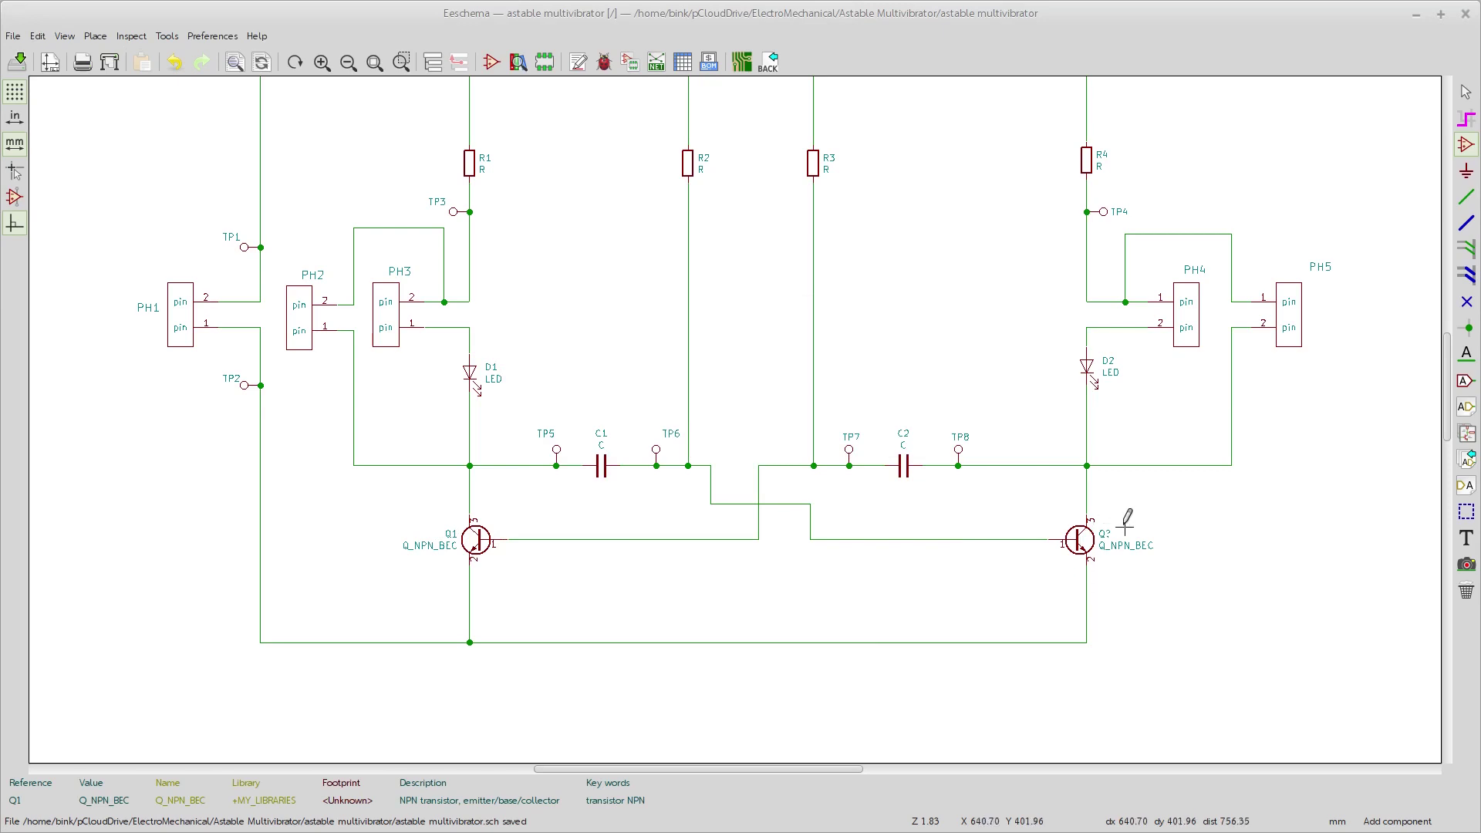
{"action": "type", "text": "u"}
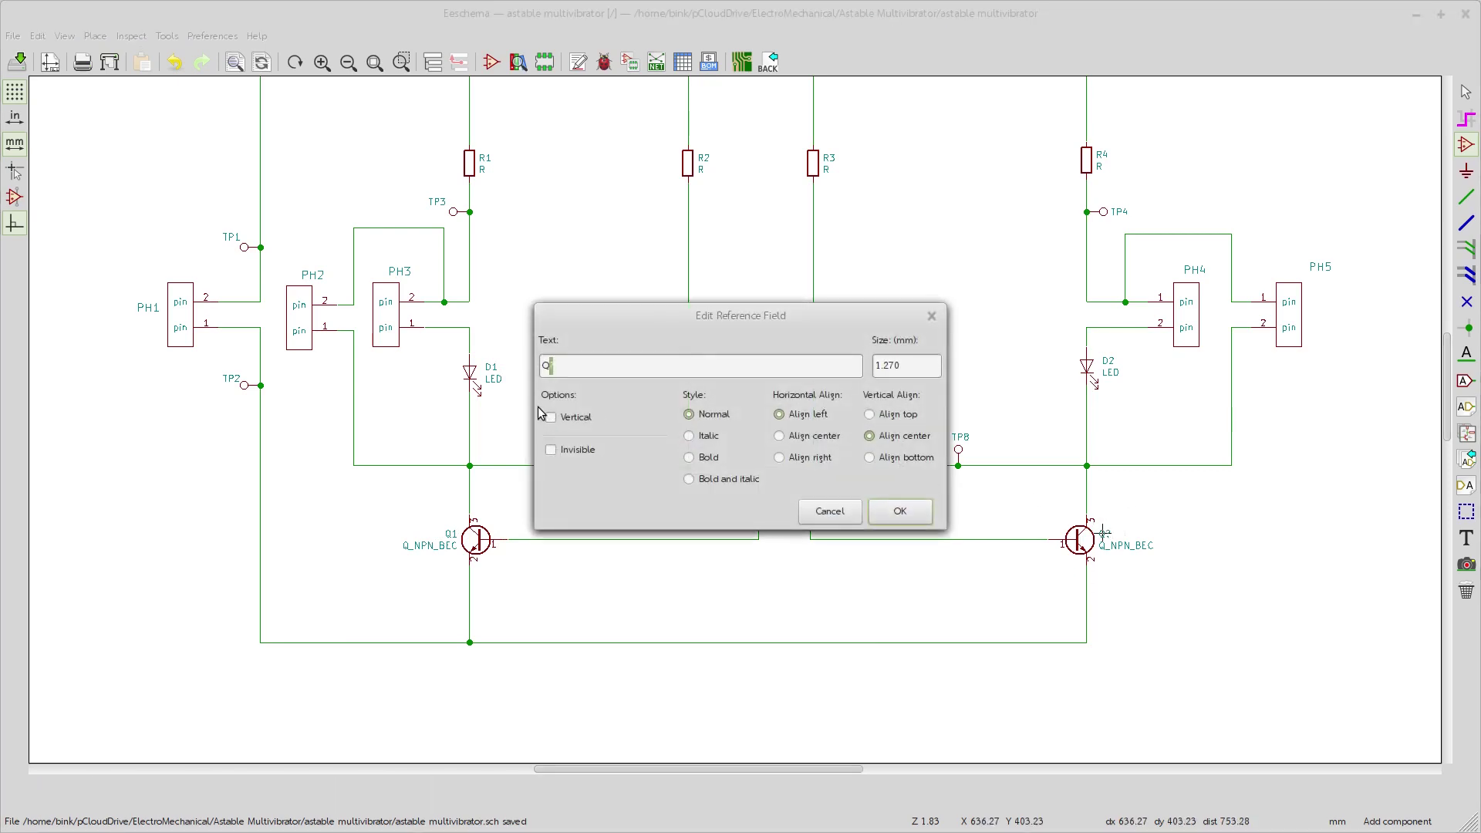
{"action": "type", "text": "2"}
{"action": "left_click", "coordinate": [899, 511]}
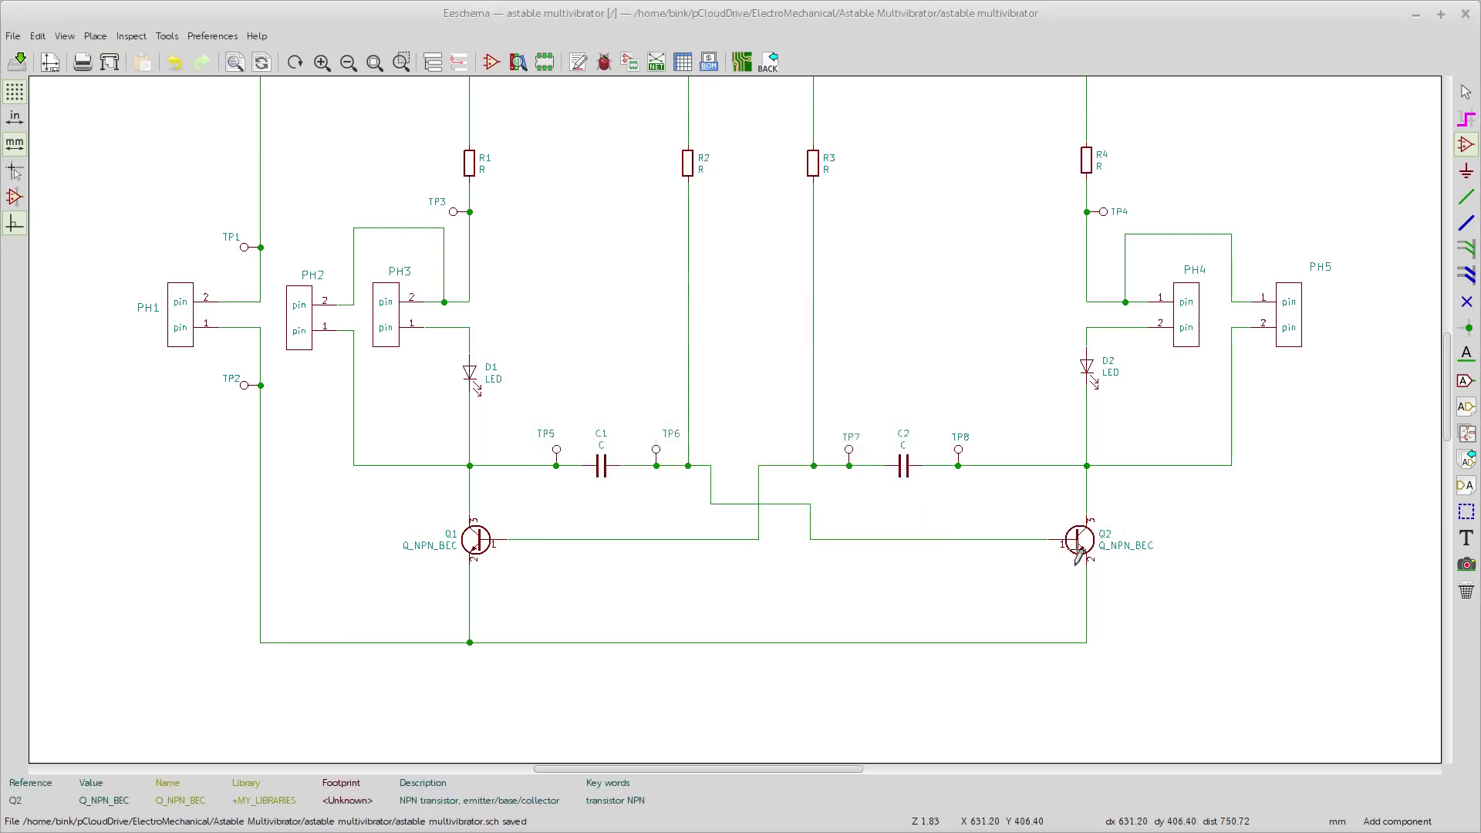
- Rerun the electrical rules check with the transistors annotated and save the schematic
{"action": "left_click", "coordinate": [604, 63]}
{"action": "left_click", "coordinate": [854, 666]}
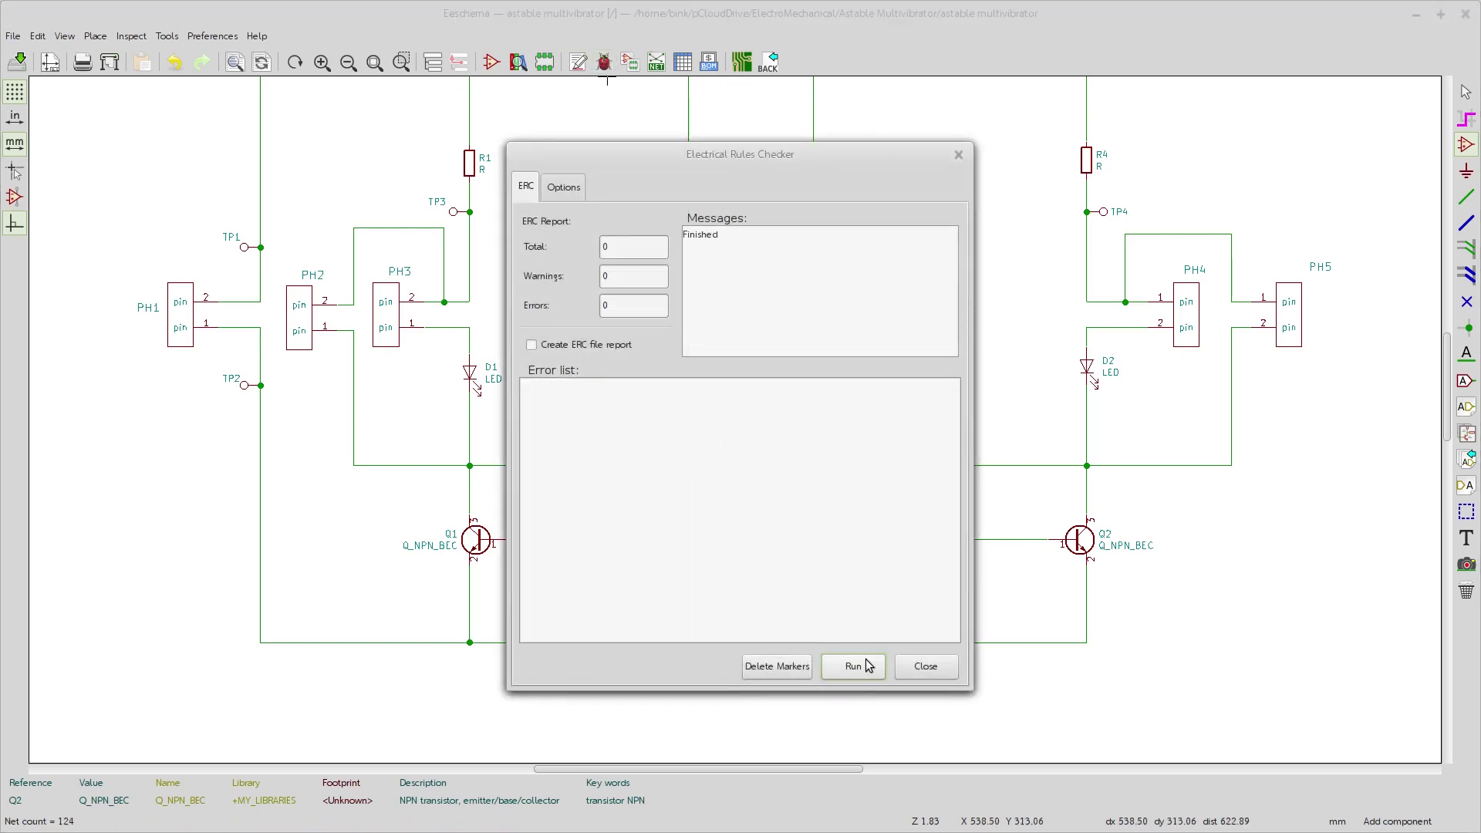
{"action": "left_click", "coordinate": [925, 665]}
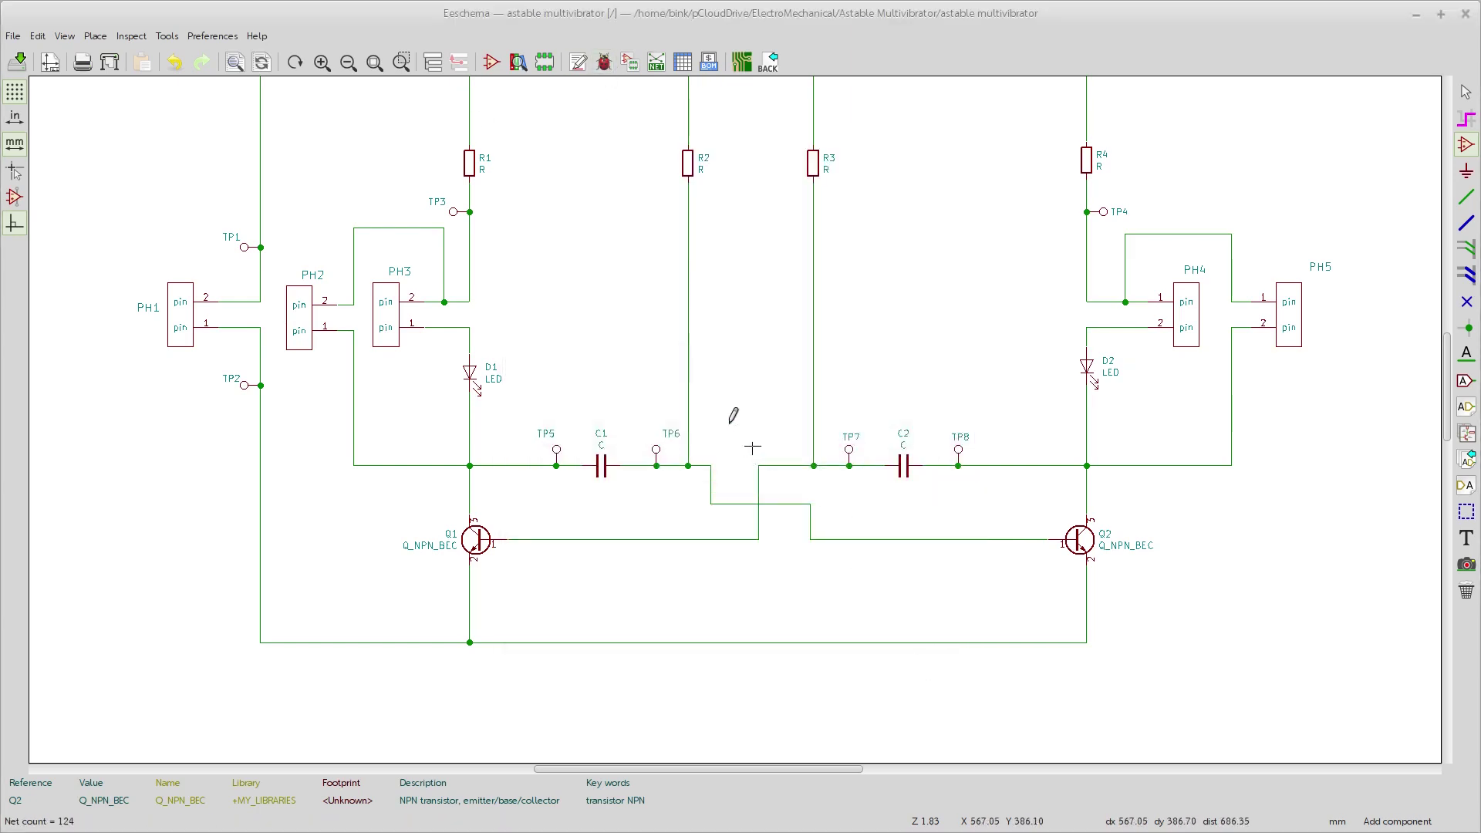
{"action": "left_click", "coordinate": [18, 62]}
- Open the footprint assignment, select Q1 and choose the SOT-23 footprint in the Package_TO_SOT_SMD library
{"action": "left_click", "coordinate": [638, 55]}
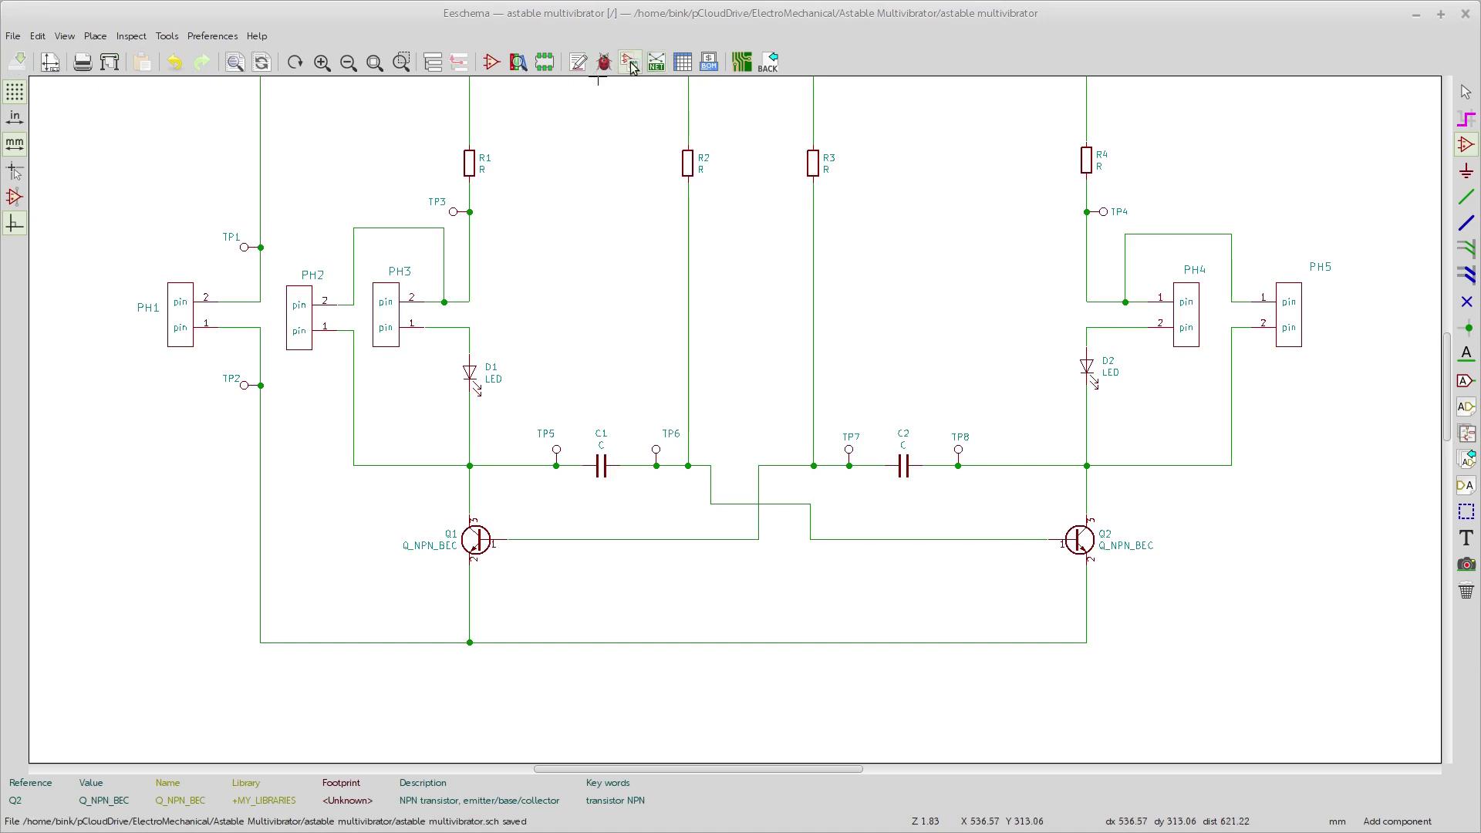
{"action": "left_click", "coordinate": [469, 244]}
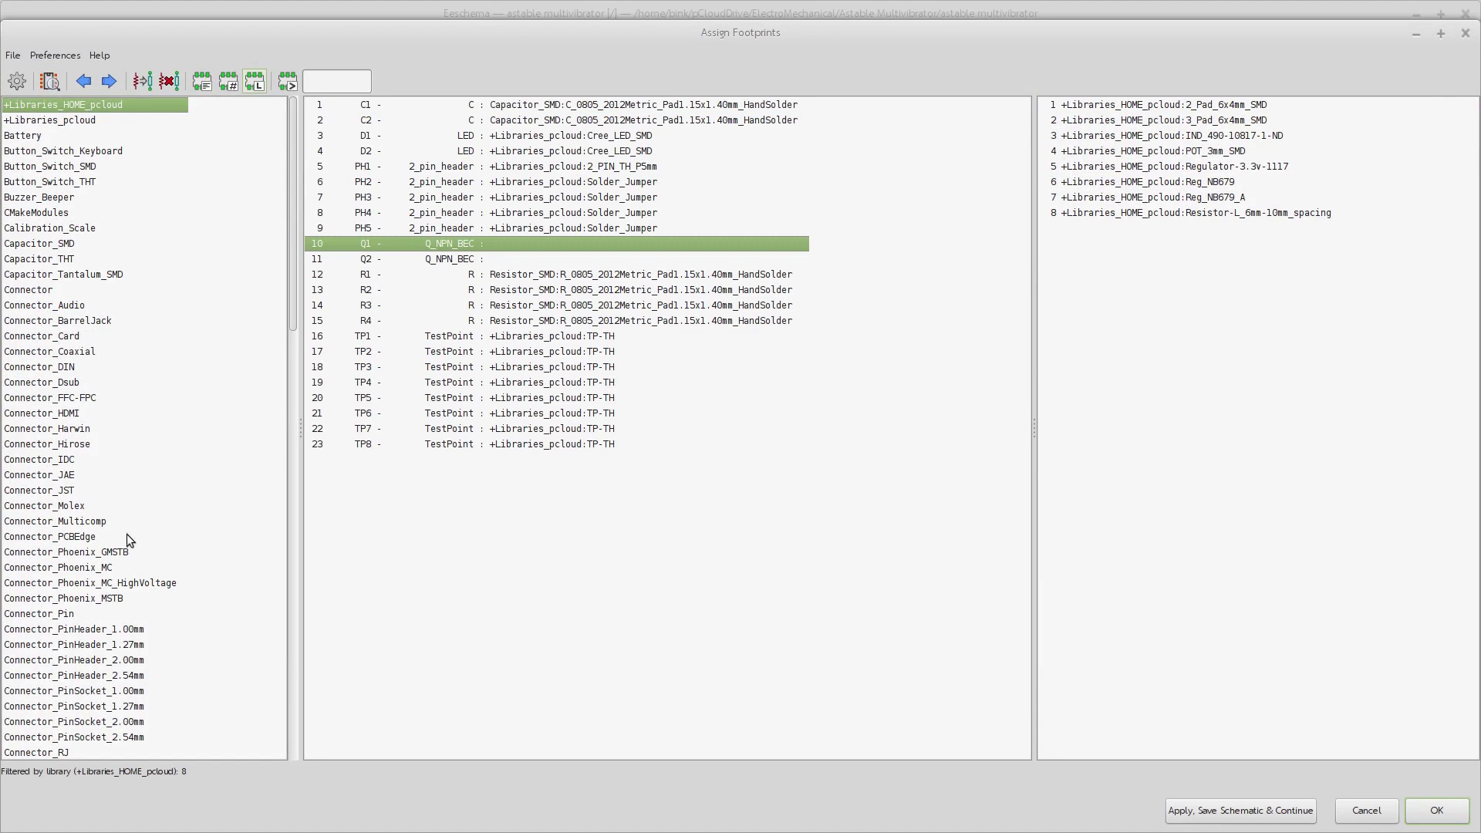
{"action": "scroll", "coordinate": [126, 533], "scroll_direction": "down", "scroll_amount": 15}
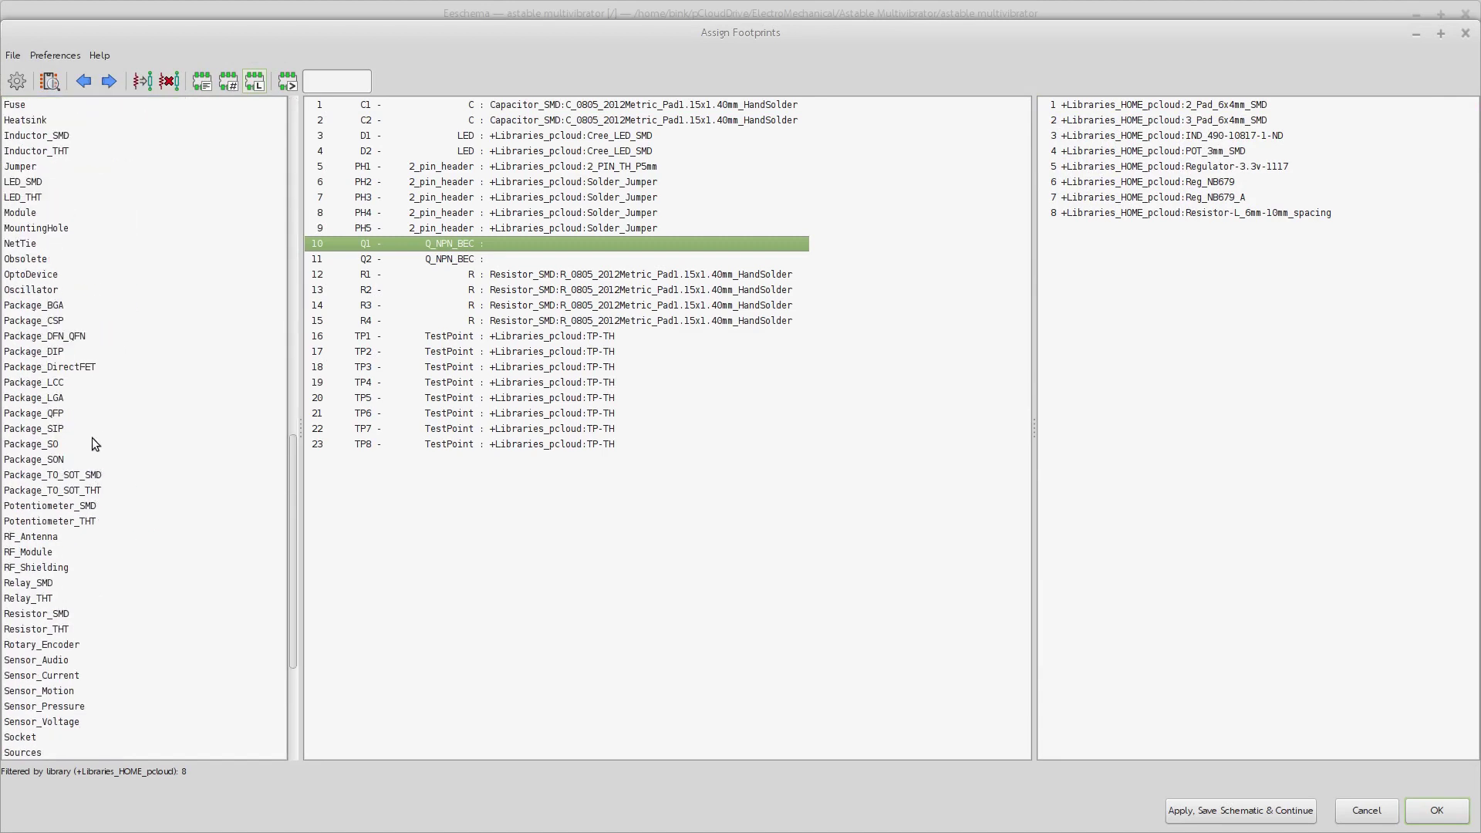
{"action": "scroll", "coordinate": [99, 416], "scroll_direction": "down", "scroll_amount": 5}
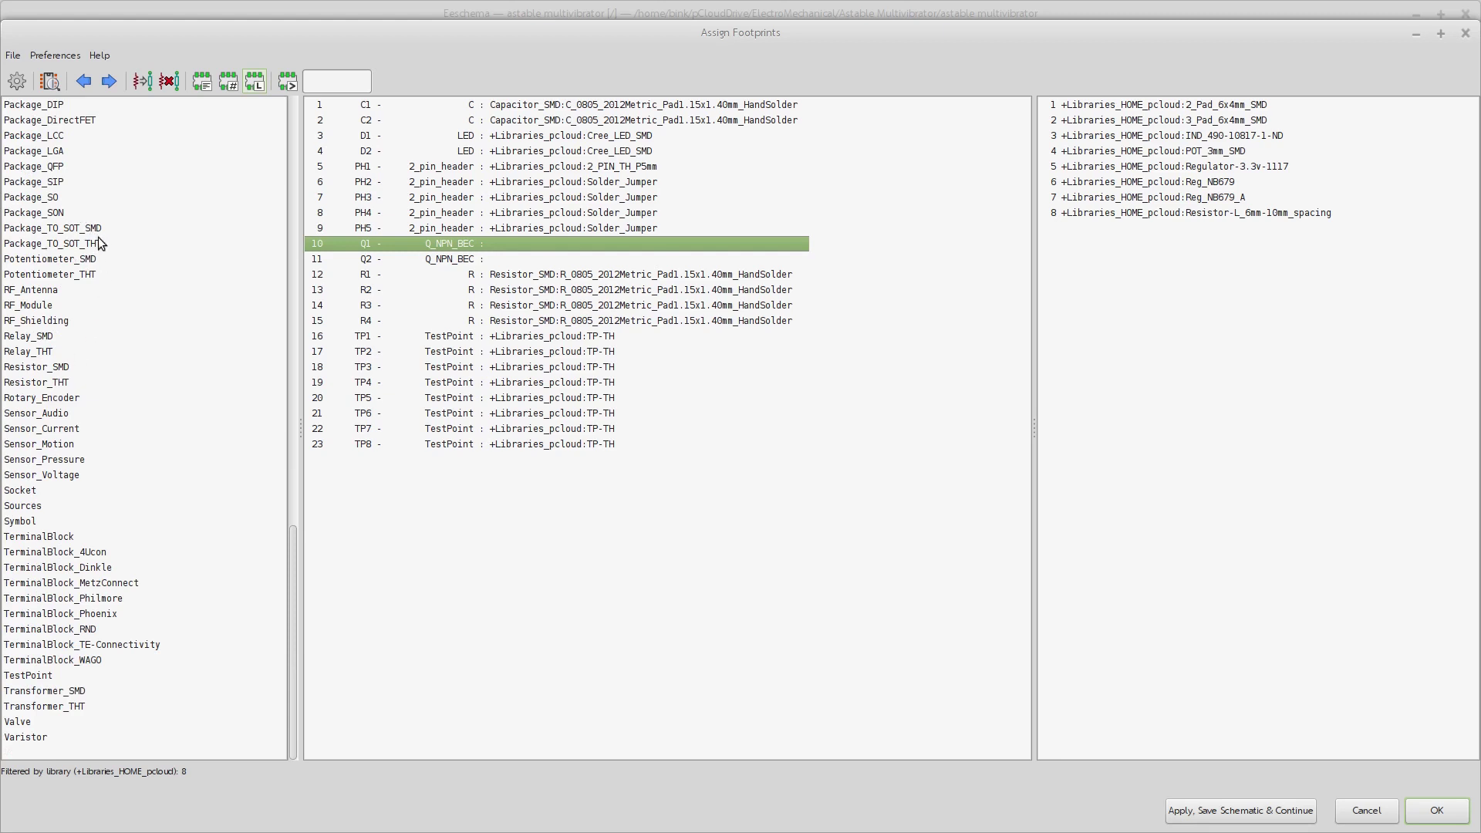
{"action": "left_click", "coordinate": [85, 229]}
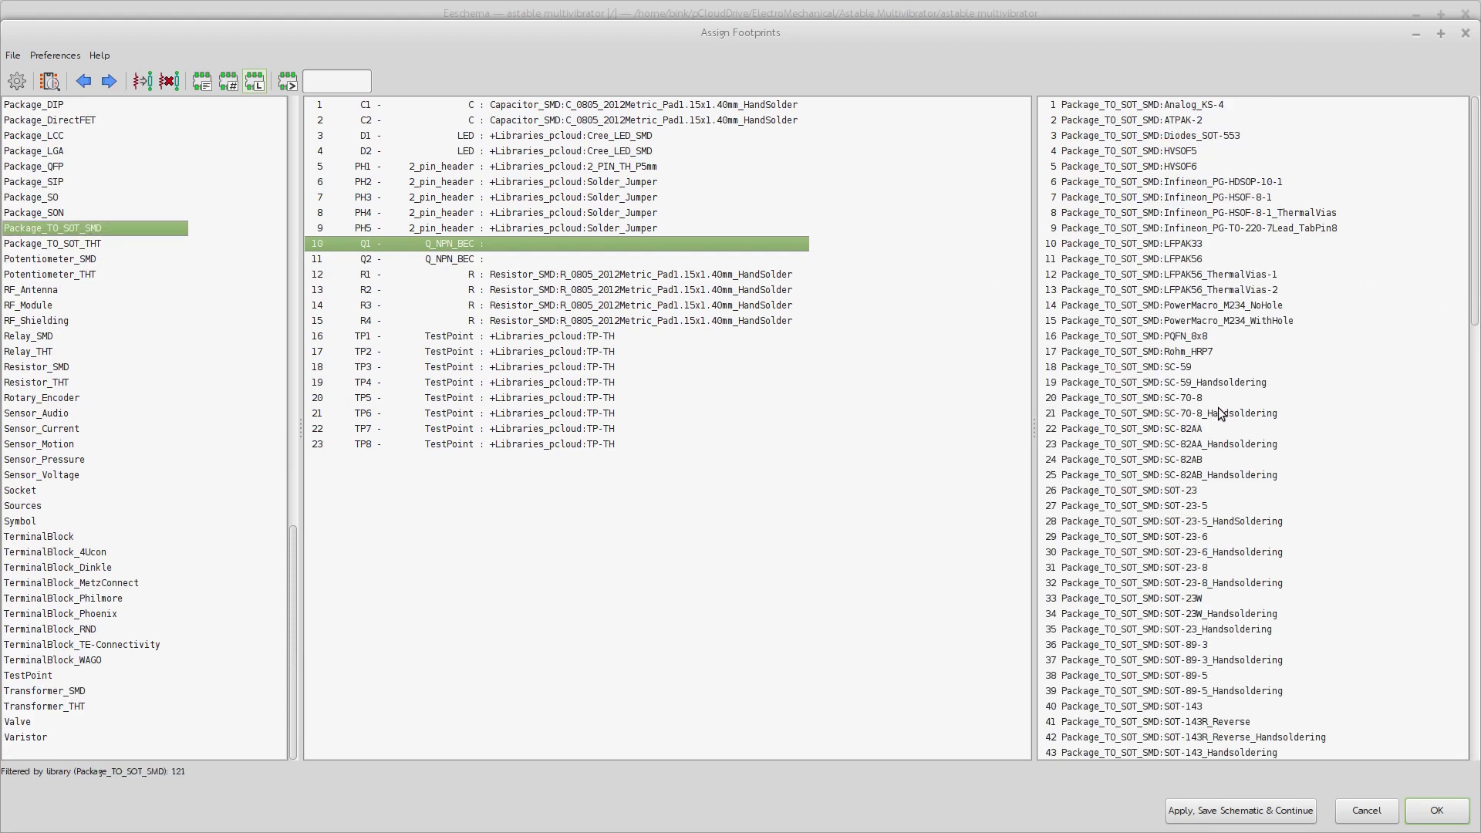
{"action": "left_click", "coordinate": [1162, 492]}
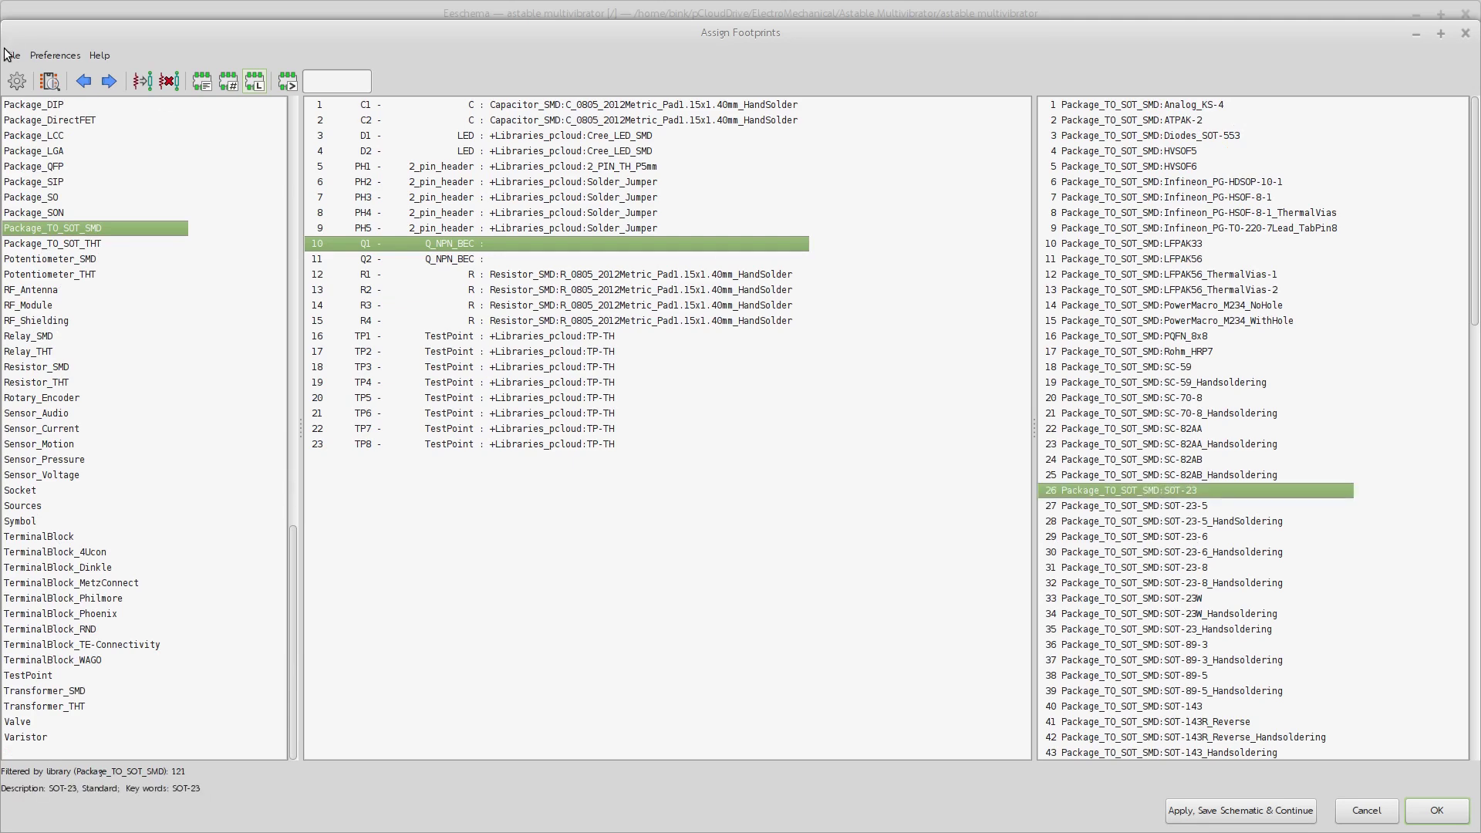
- Preview the SOT-23 footprint and compare its pad numbering with the pinout in the MMBT3904 datasheet in the browser
{"action": "left_click", "coordinate": [50, 81]}
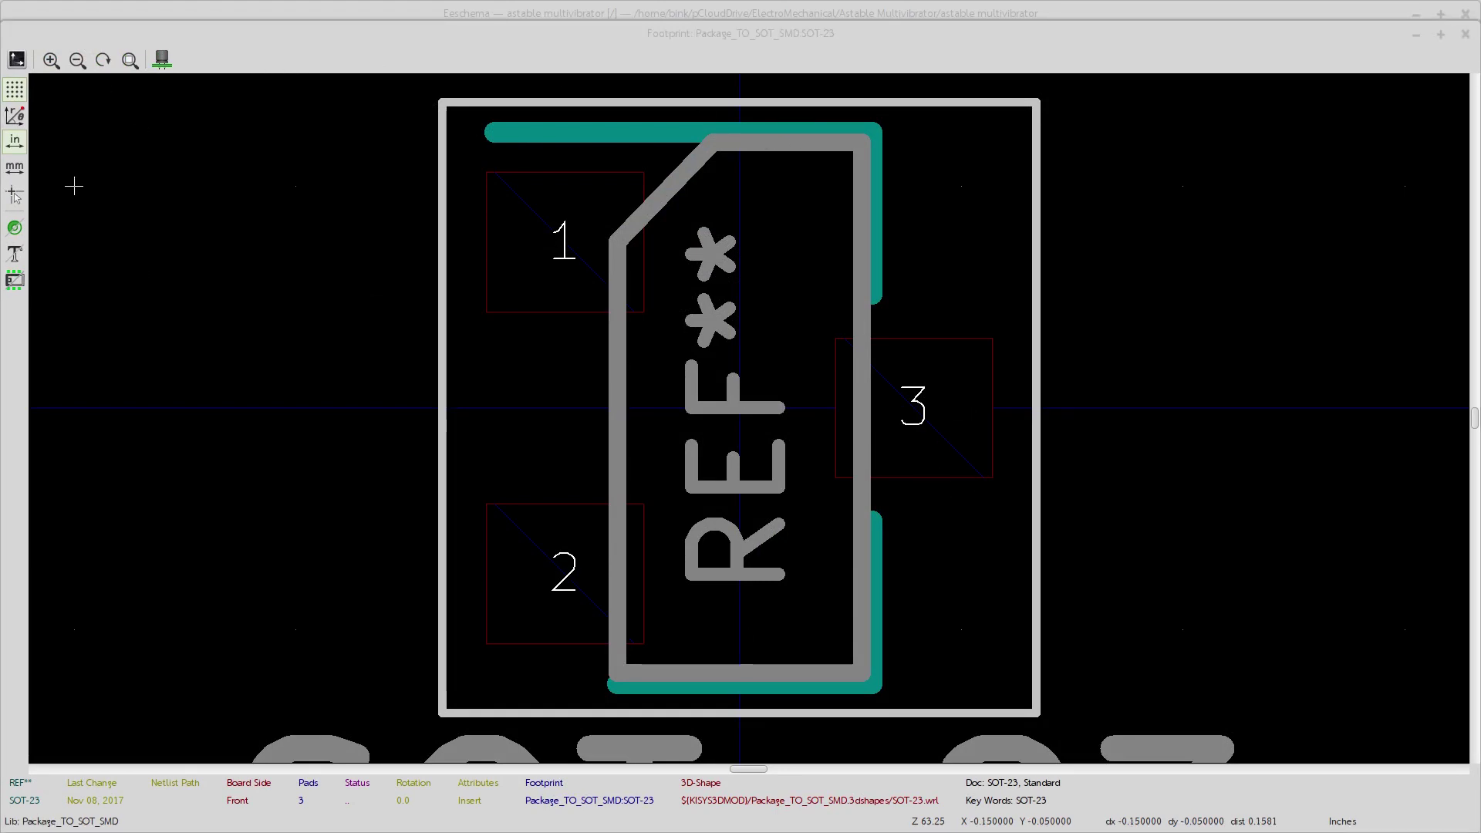
{"action": "key", "text": "alt+Tab"}
{"action": "scroll", "coordinate": [689, 407], "scroll_direction": "down", "scroll_amount": 1}
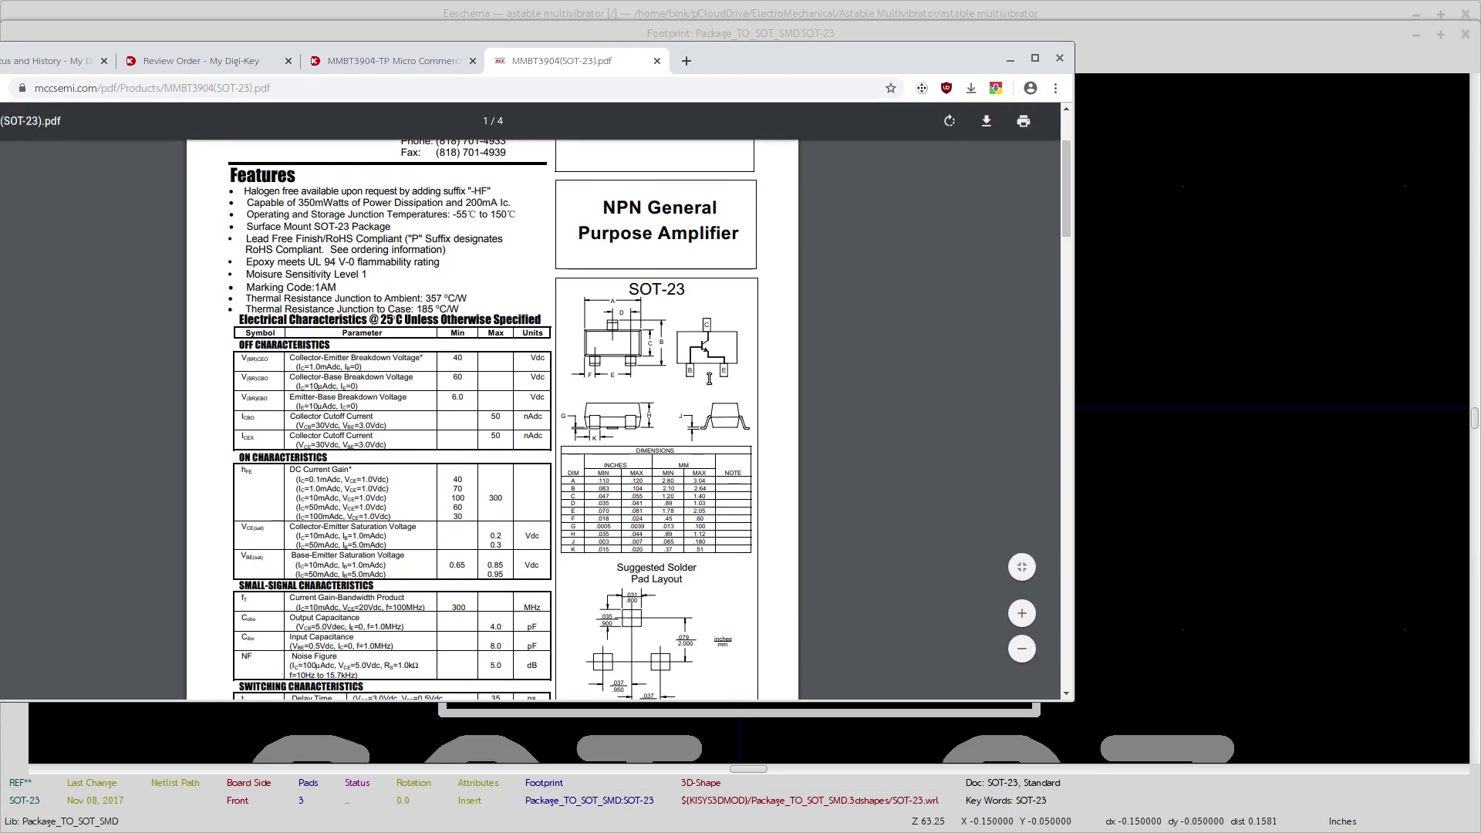
{"action": "left_click", "coordinate": [905, 30]}
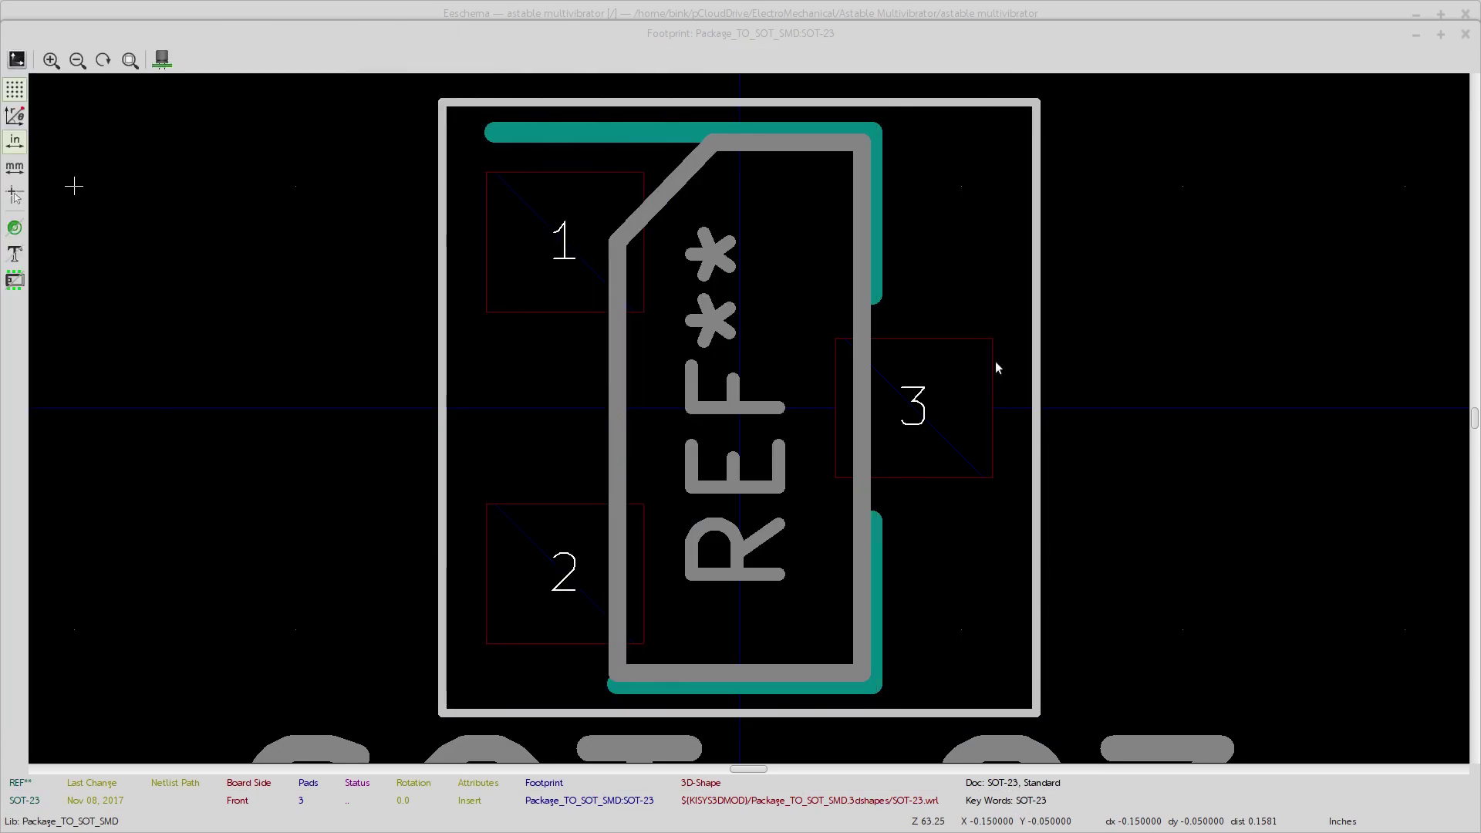
{"action": "left_click", "coordinate": [1466, 34]}
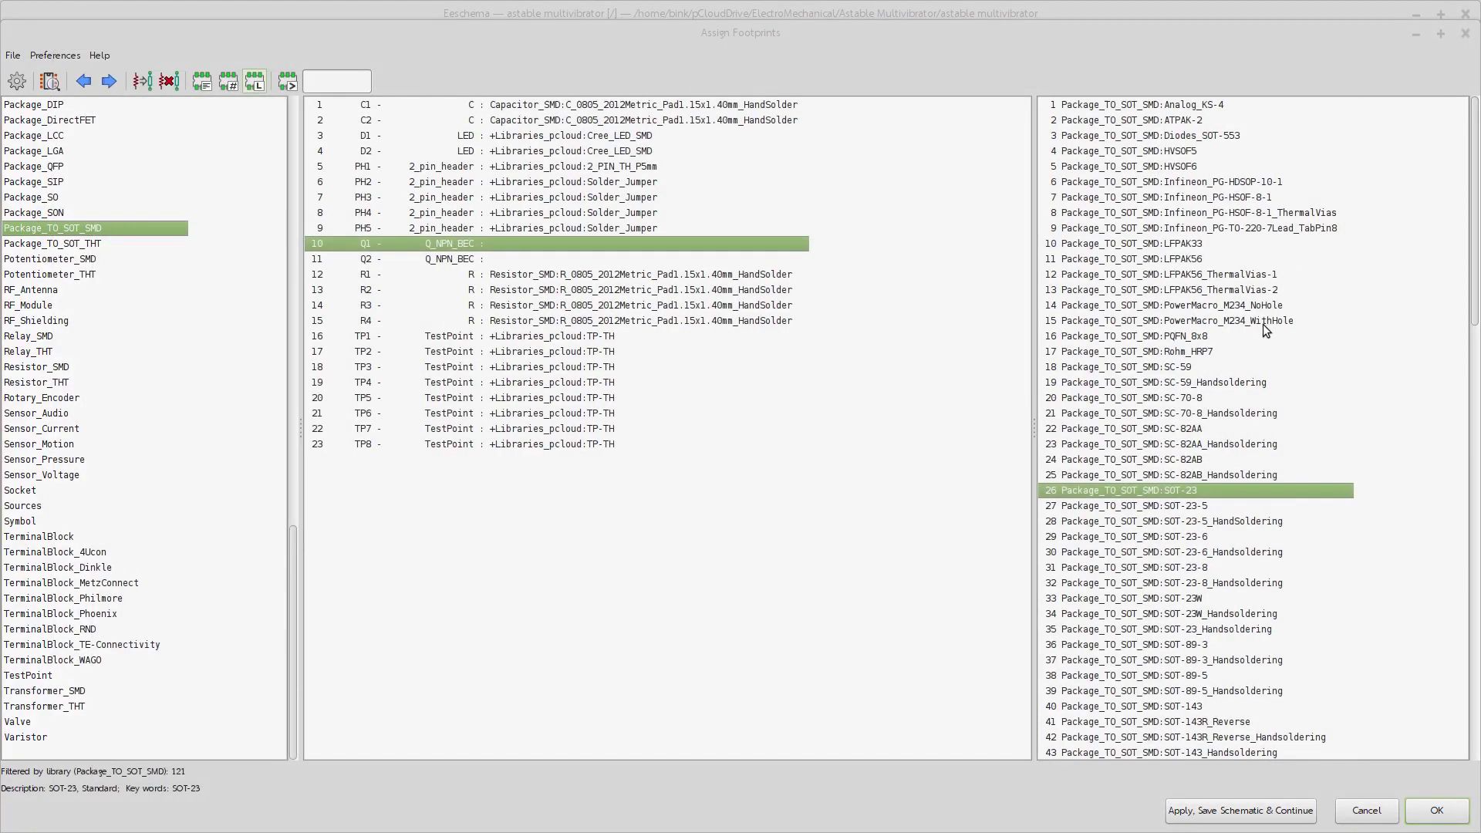
- Assign Package_TO_SOT_SMD:SOT-23 to Q1 and Q2, save the schematic and close the footprint assignment
{"action": "double_click", "coordinate": [1077, 491]}
{"action": "double_click", "coordinate": [1078, 492]}
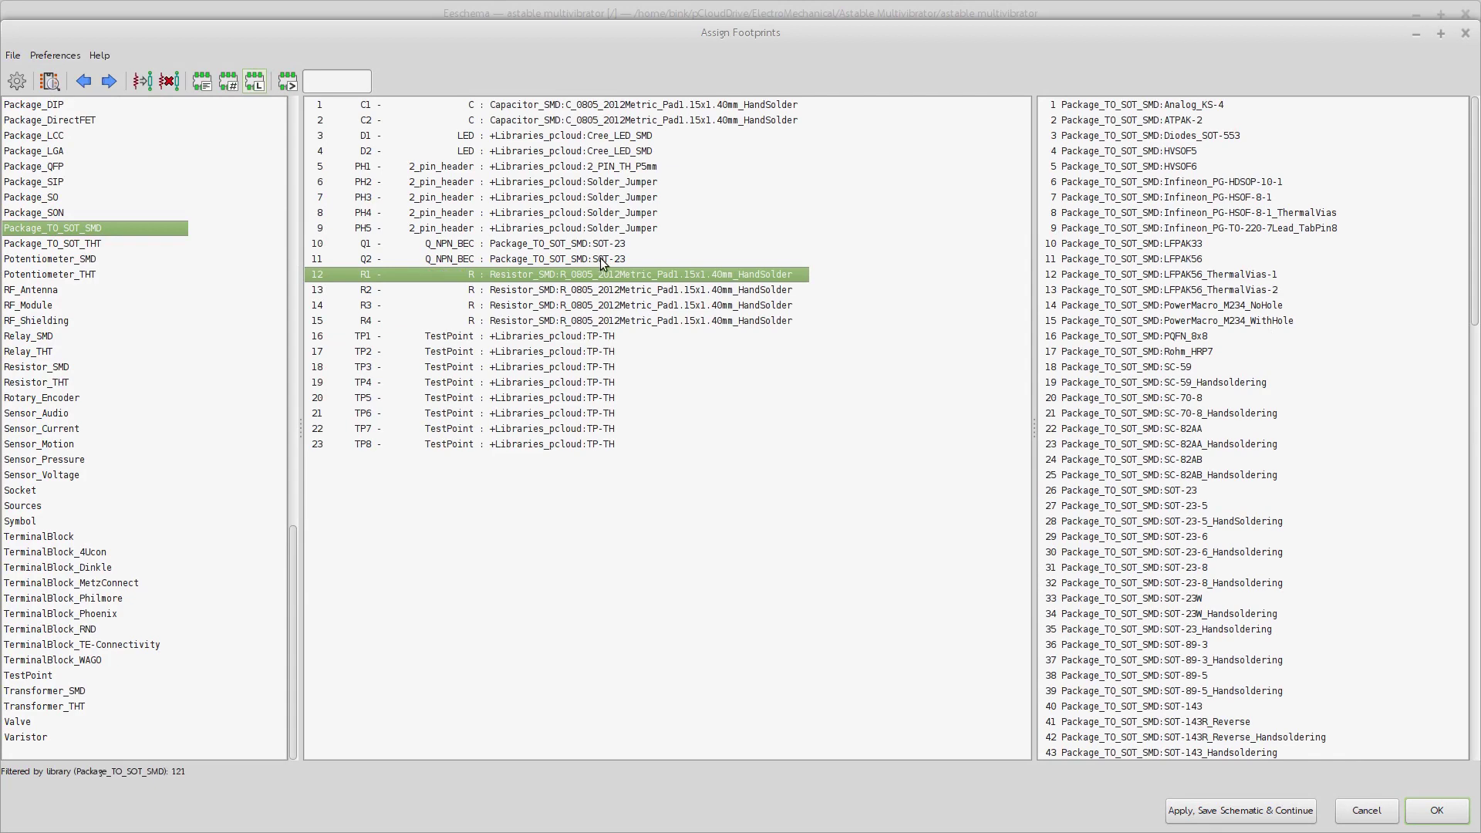
{"action": "left_click", "coordinate": [1251, 810]}
{"action": "left_click", "coordinate": [1435, 811]}
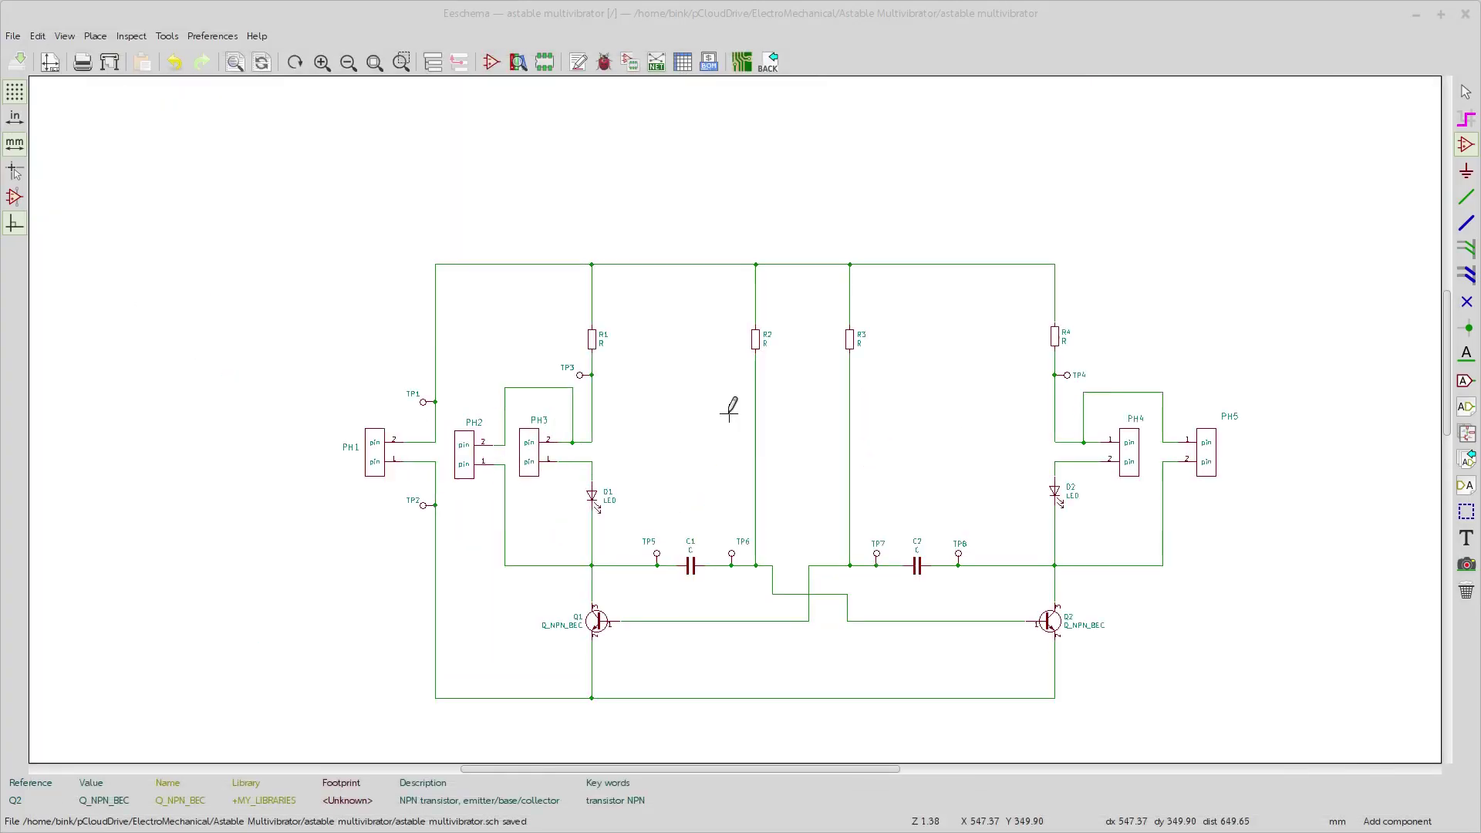
- Generate the Pcbnew netlist in the default format and save it as astable multivibrator.net in the astable multivibrator folder
{"action": "scroll", "coordinate": [734, 404], "scroll_direction": "down", "scroll_amount": 2, "text": "shift"}
{"action": "scroll", "coordinate": [761, 422], "scroll_direction": "right", "scroll_amount": 2, "text": "ctrl"}
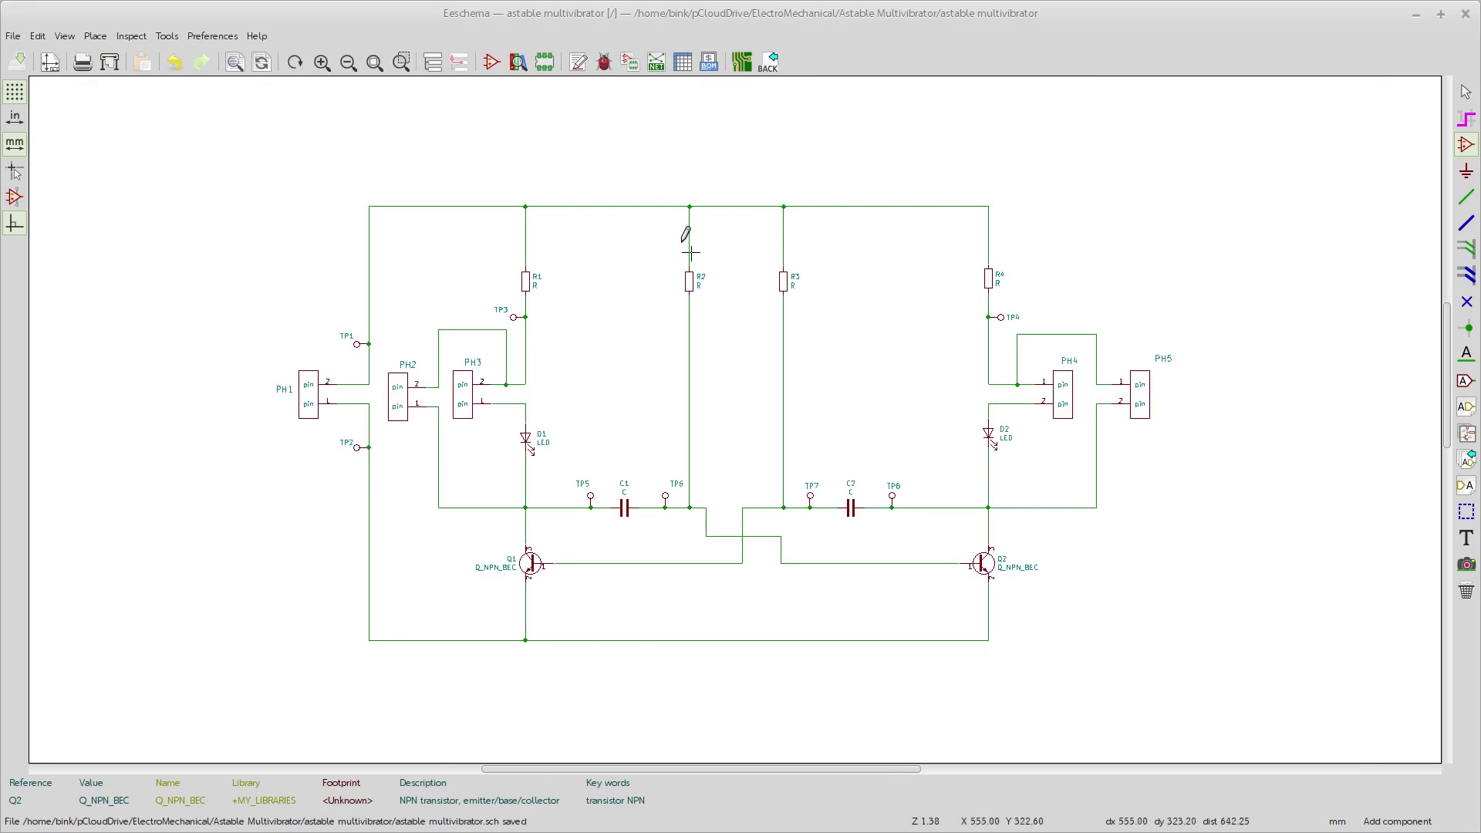
{"action": "left_click", "coordinate": [655, 64]}
{"action": "left_click_drag", "start_coordinate": [745, 285], "coordinate": [773, 209]}
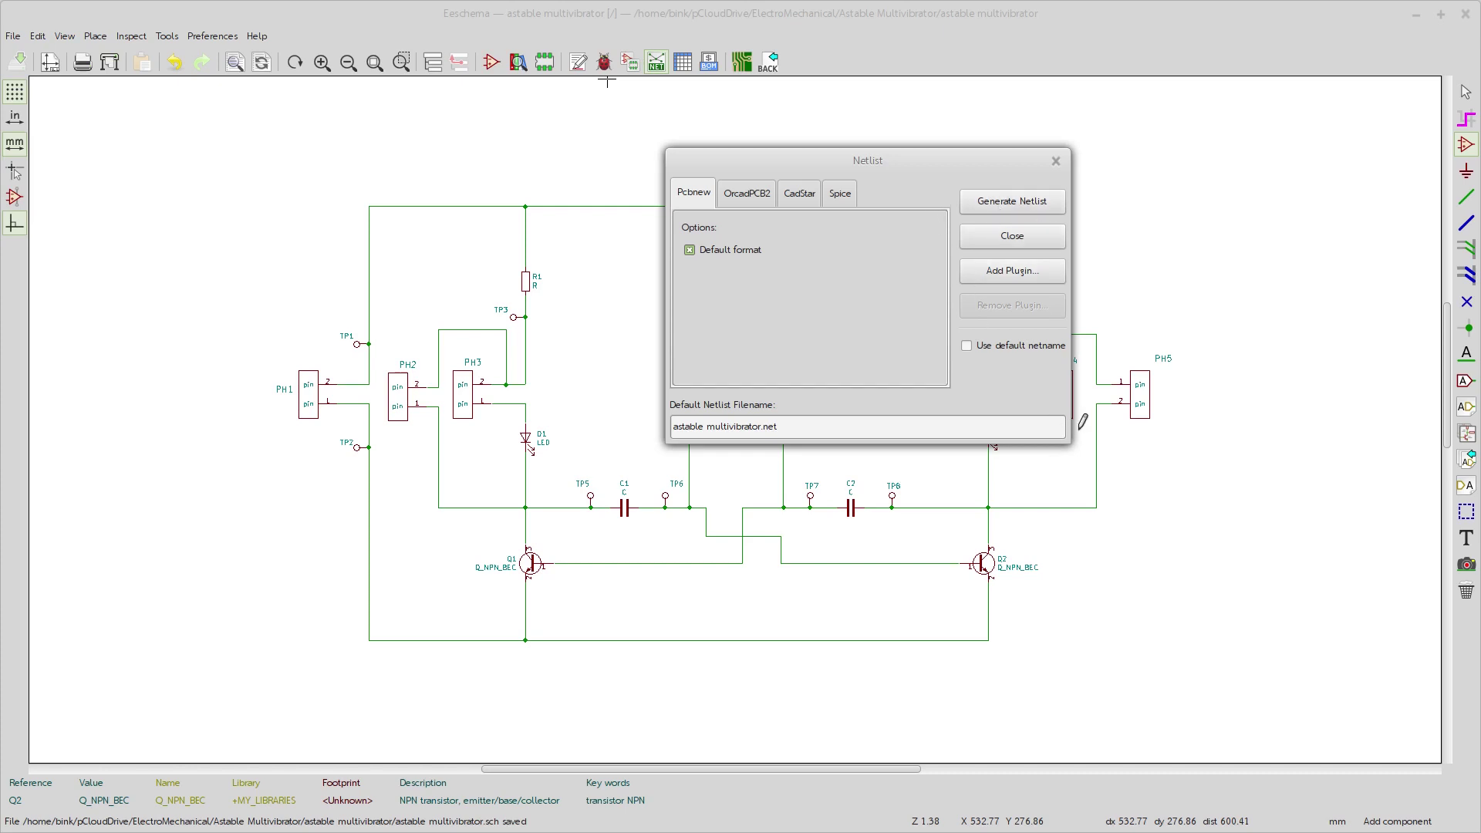
{"action": "left_click_drag", "start_coordinate": [1003, 187], "coordinate": [936, 223], "text": "alt"}
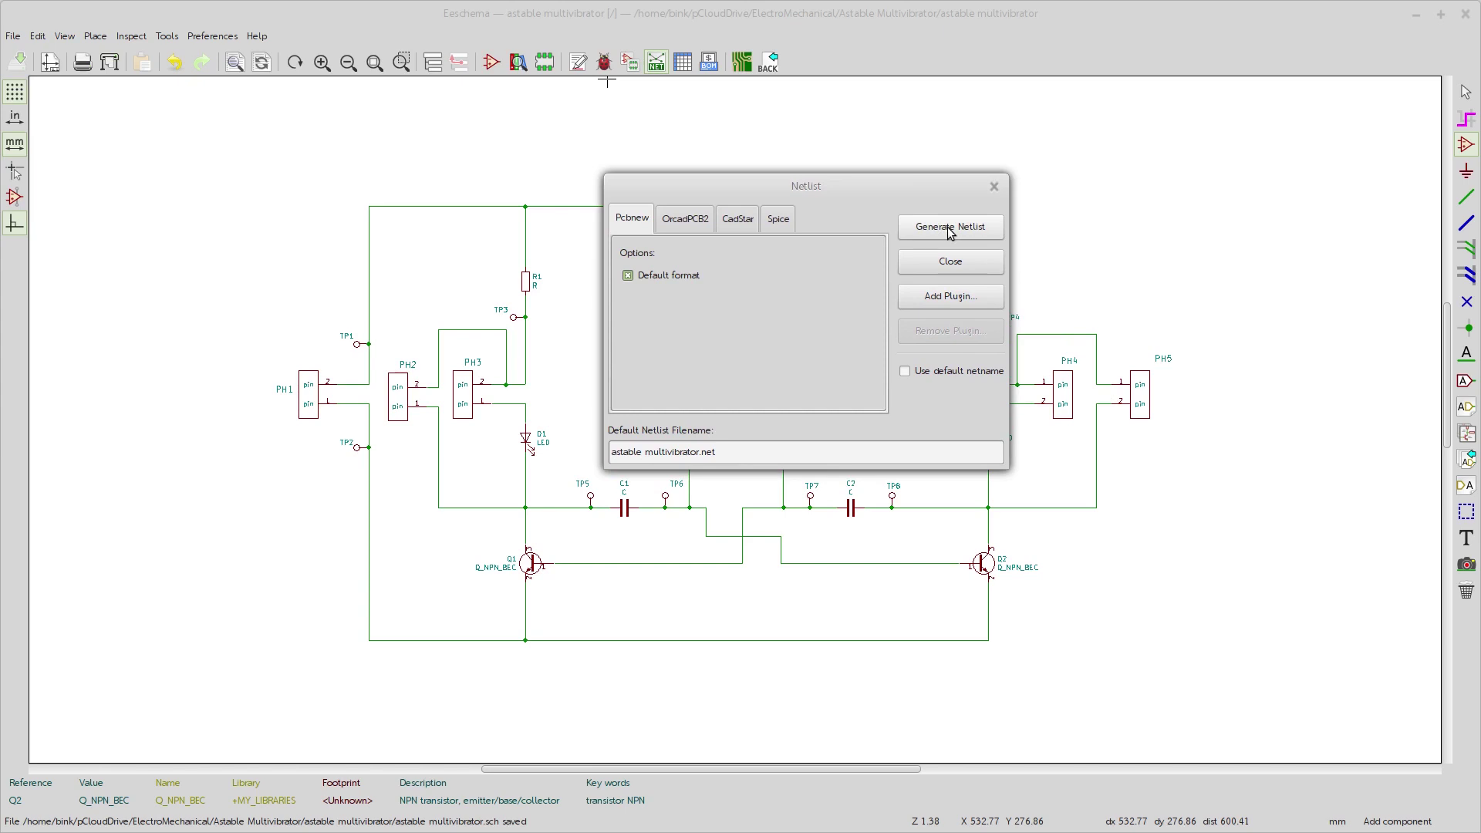
{"action": "left_click", "coordinate": [948, 229]}
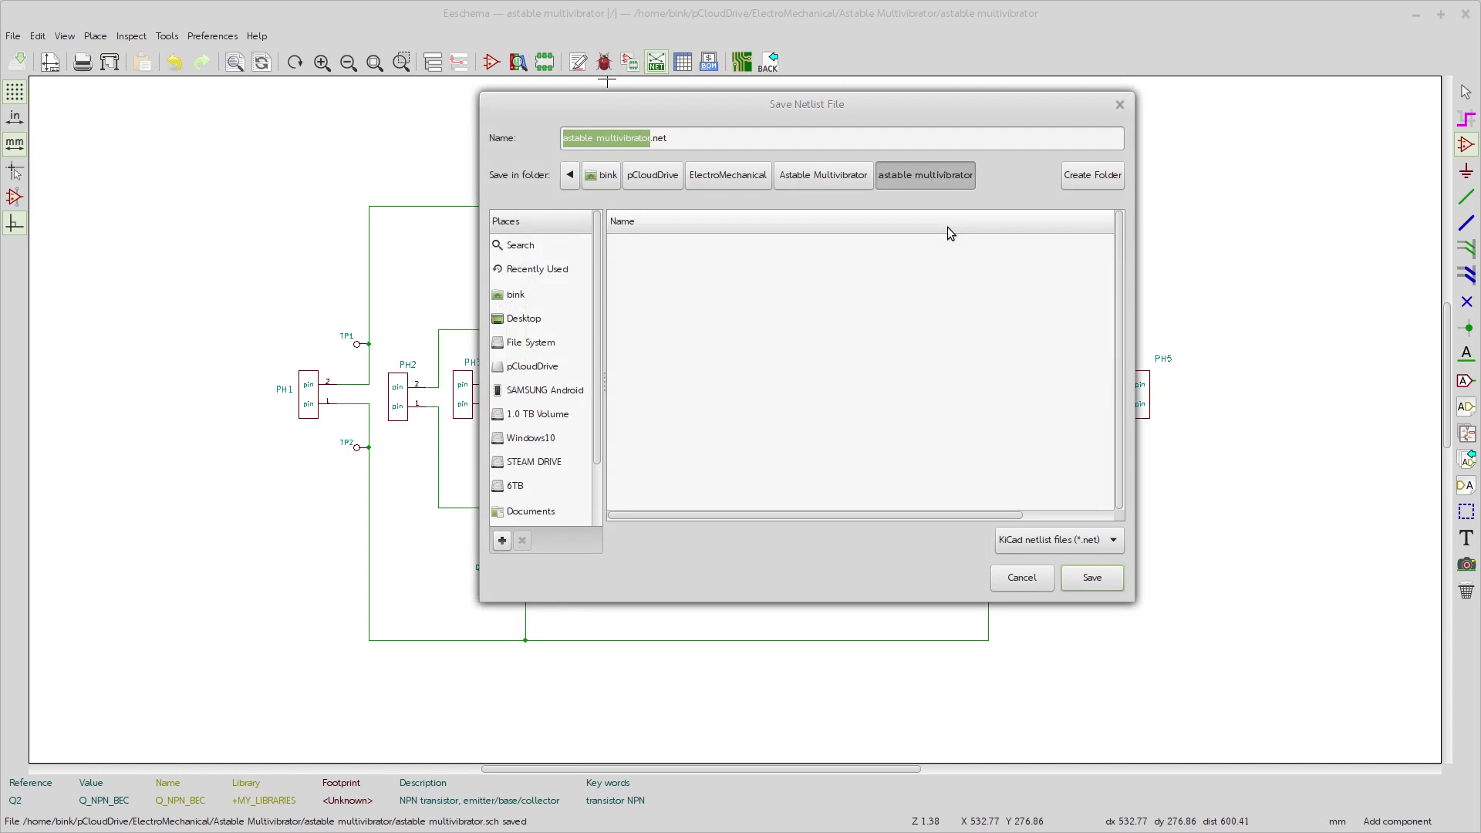
{"action": "left_click", "coordinate": [1105, 578]}
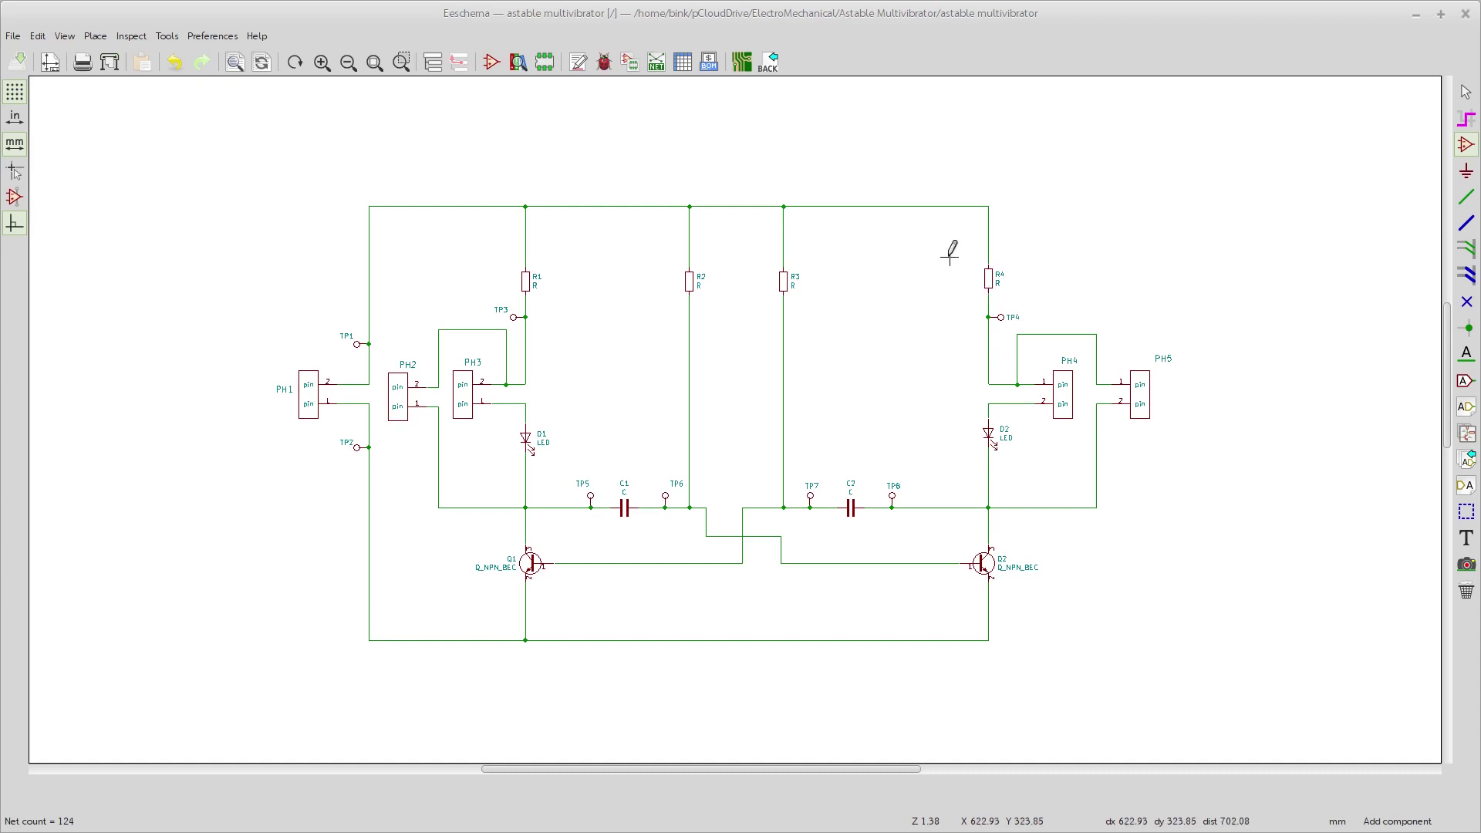
{"action": "mouse_move", "coordinate": [736, 381]}
{"action": "middle_mouse_down"}
{"action": "mouse_move", "coordinate": [755, 373]}
{"action": "mouse_move", "coordinate": [742, 349]}
{"action": "middle_mouse_up"}
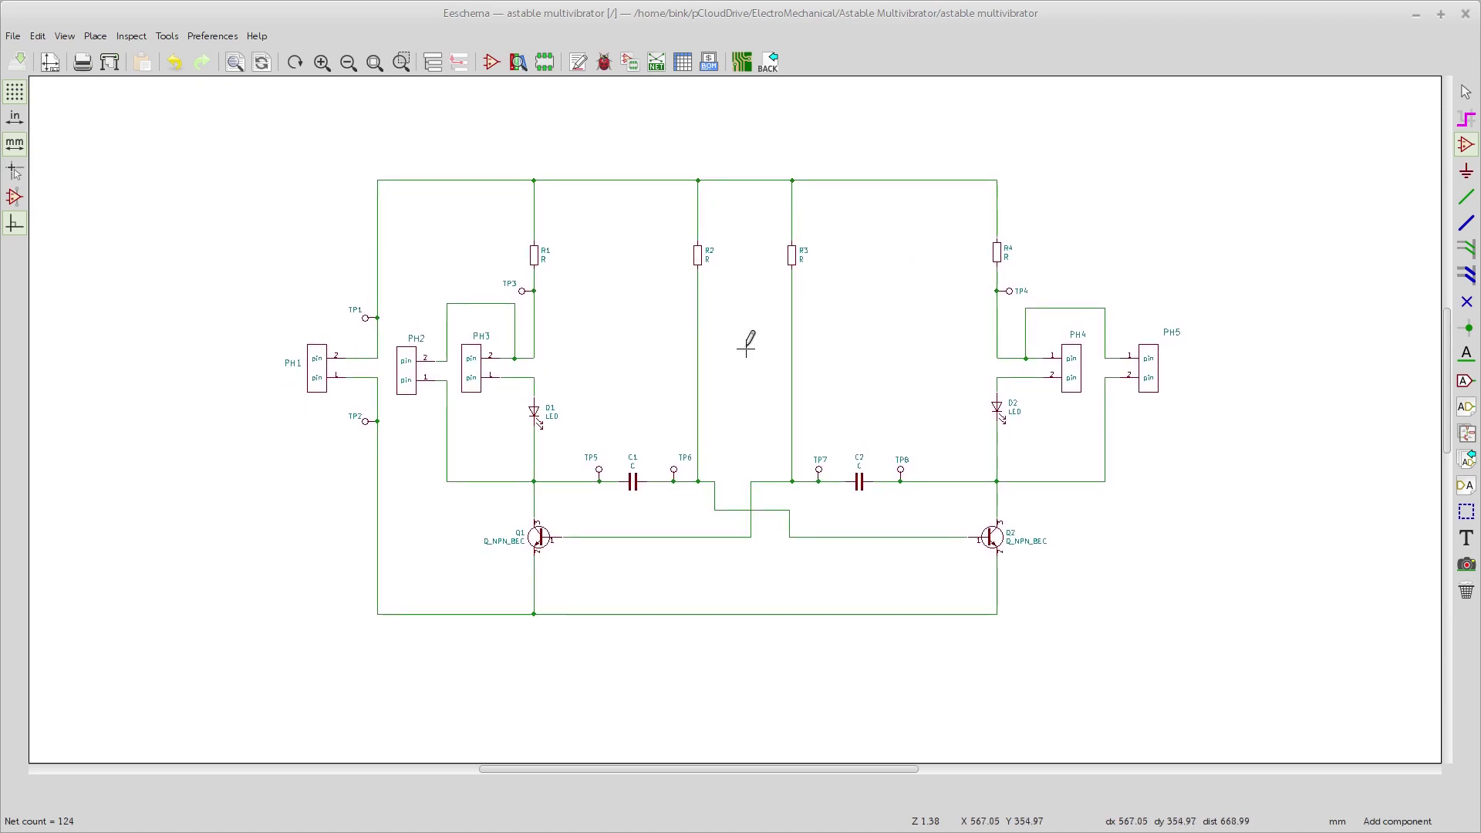